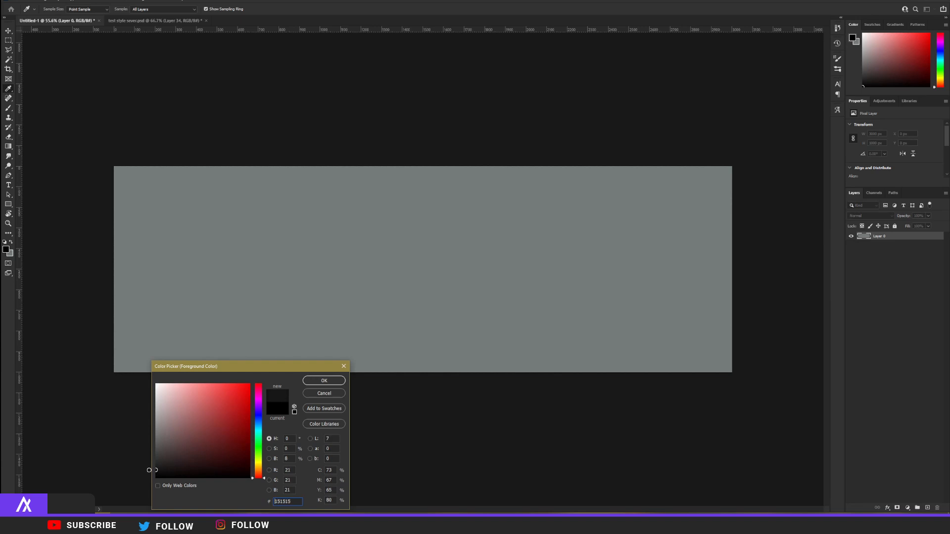
- Set the foreground colour to #151515 and fill Layer 0 with it
{"action": "left_click", "coordinate": [323, 380]}
{"action": "key", "text": "t"}
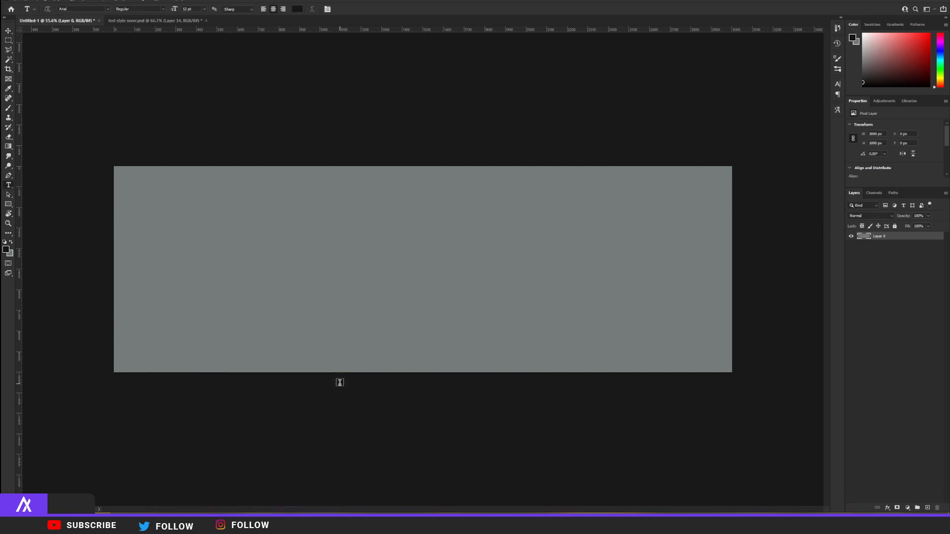
{"action": "key", "text": "alt+BackSpace"}
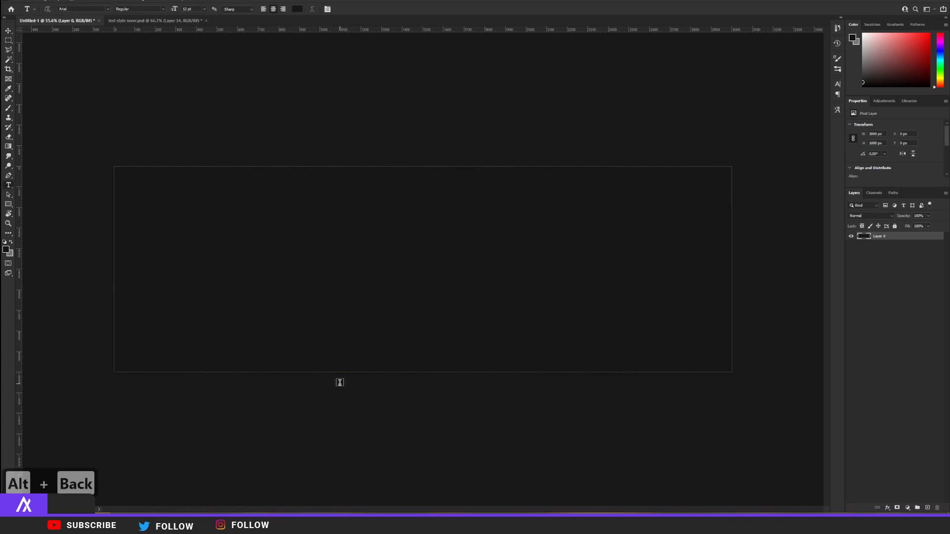
{"action": "left_click", "coordinate": [8, 33]}
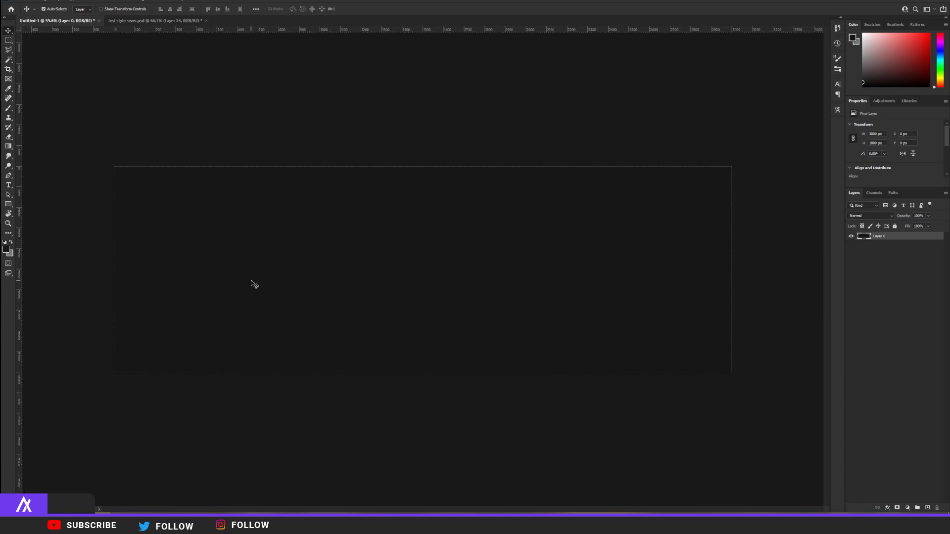
- Add the text "safe" to the canvas in the MENOR font at 81 pt
{"action": "key", "text": "t"}
{"action": "left_click", "coordinate": [264, 283]}
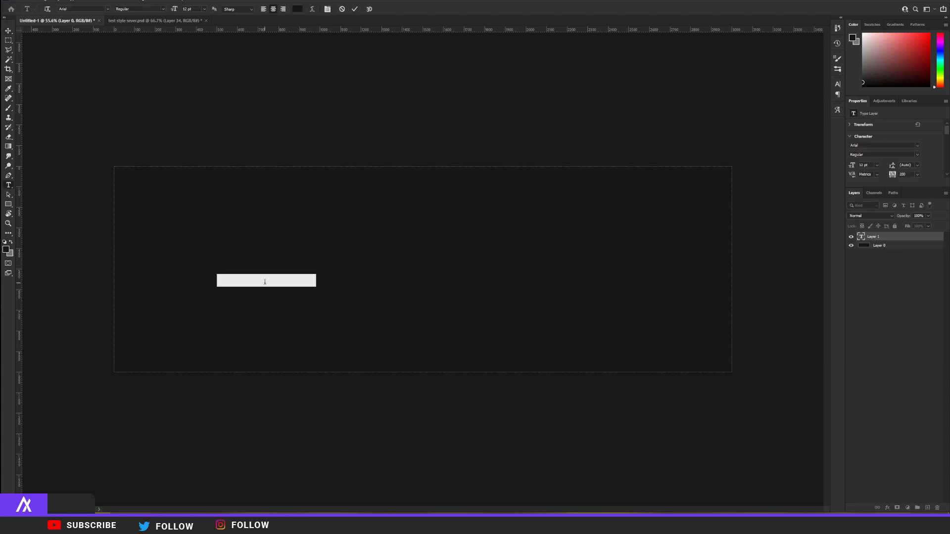
{"action": "type", "text": "safe"}
{"action": "double_click", "coordinate": [264, 282]}
{"action": "left_click_drag", "start_coordinate": [174, 9], "coordinate": [201, 15]}
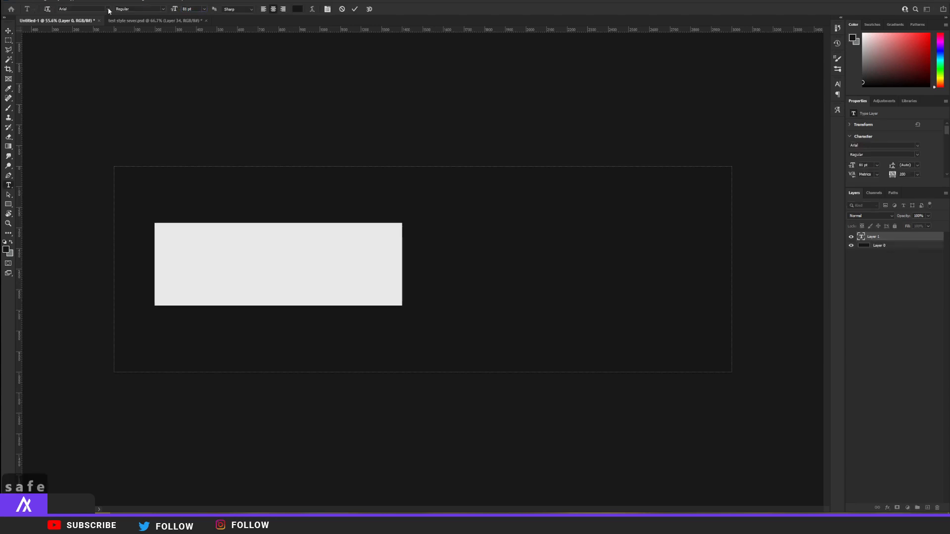
{"action": "left_click", "coordinate": [109, 9]}
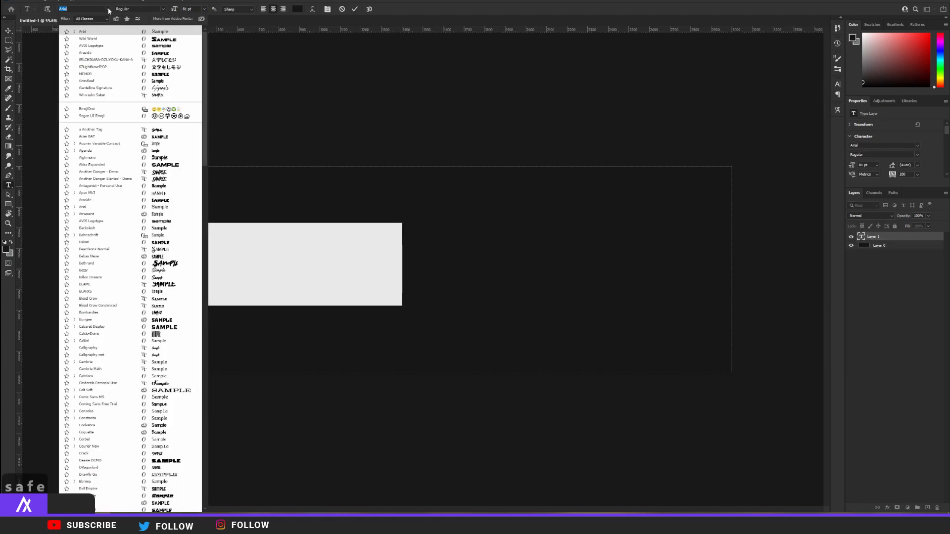
{"action": "left_click", "coordinate": [85, 73]}
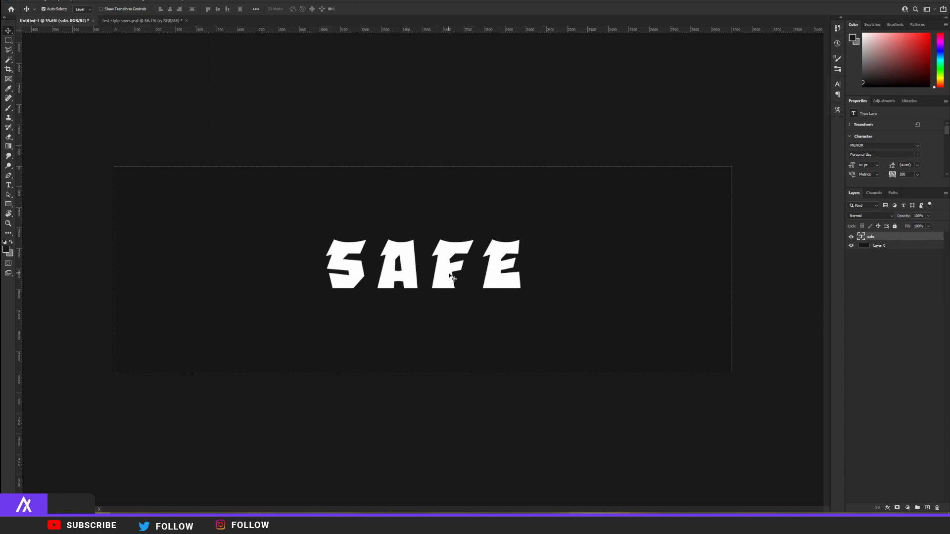
- Copy the last three letters of the SAFE text and delete them, reducing the layer to a single S
{"action": "scroll", "coordinate": [407, 247], "scroll_direction": "up", "scroll_amount": 9}
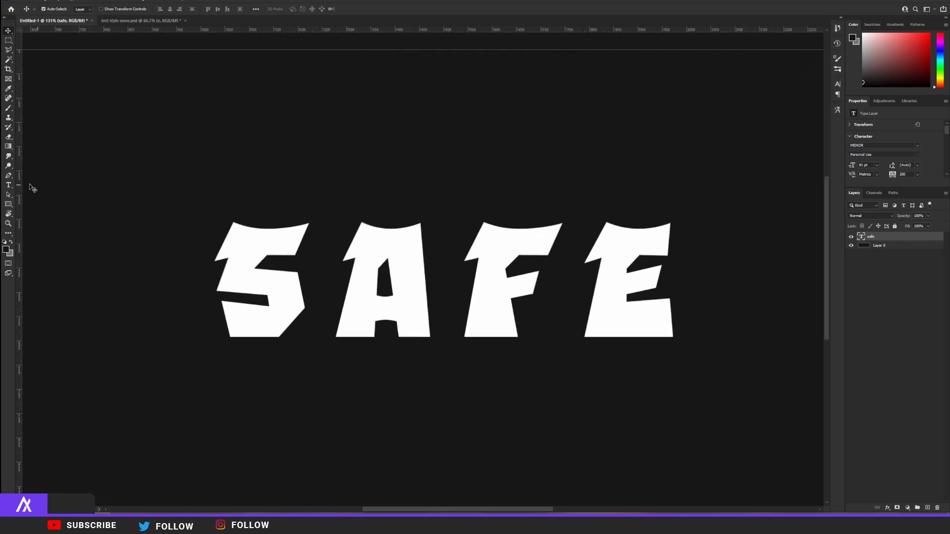
{"action": "key", "text": "t"}
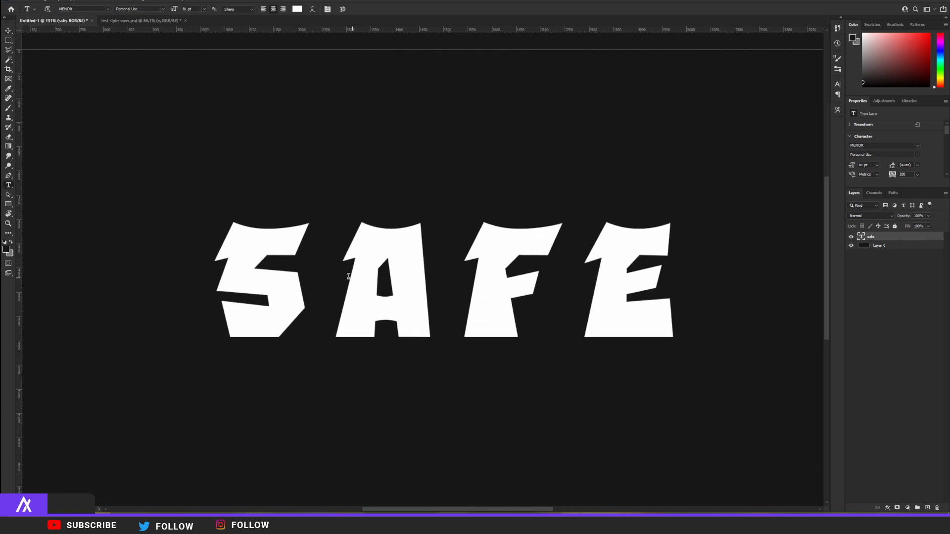
{"action": "left_click_drag", "start_coordinate": [348, 276], "coordinate": [694, 304]}
{"action": "key", "text": "ctrl+c"}
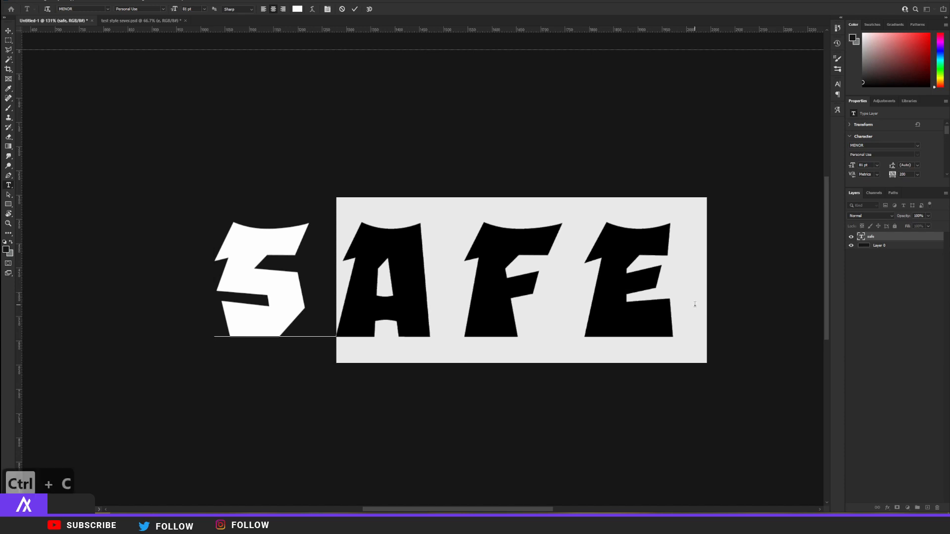
{"action": "key", "text": "BackSpace"}
{"action": "key", "text": "BackSpace"}
{"action": "type", "text": "s"}
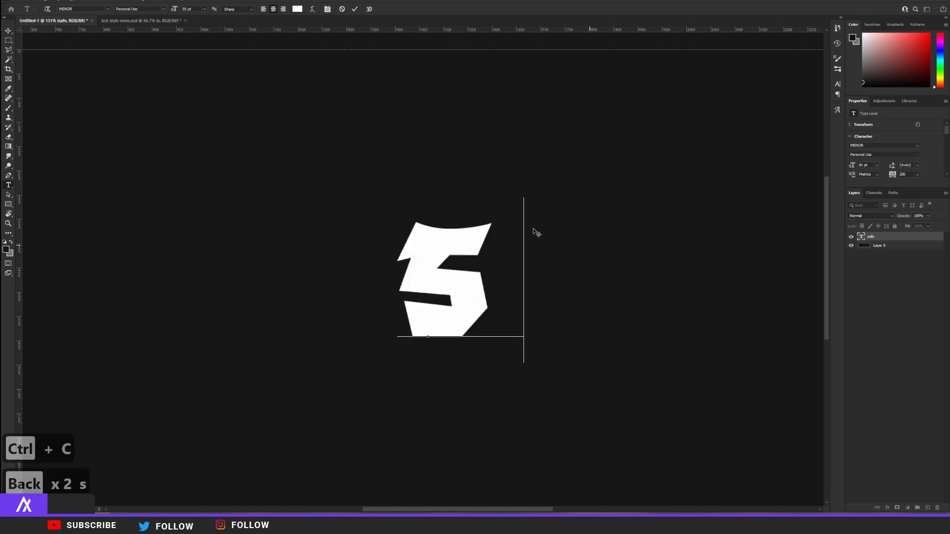
{"action": "left_click", "coordinate": [9, 32]}
{"action": "scroll", "coordinate": [419, 279], "scroll_direction": "down", "scroll_amount": 4}
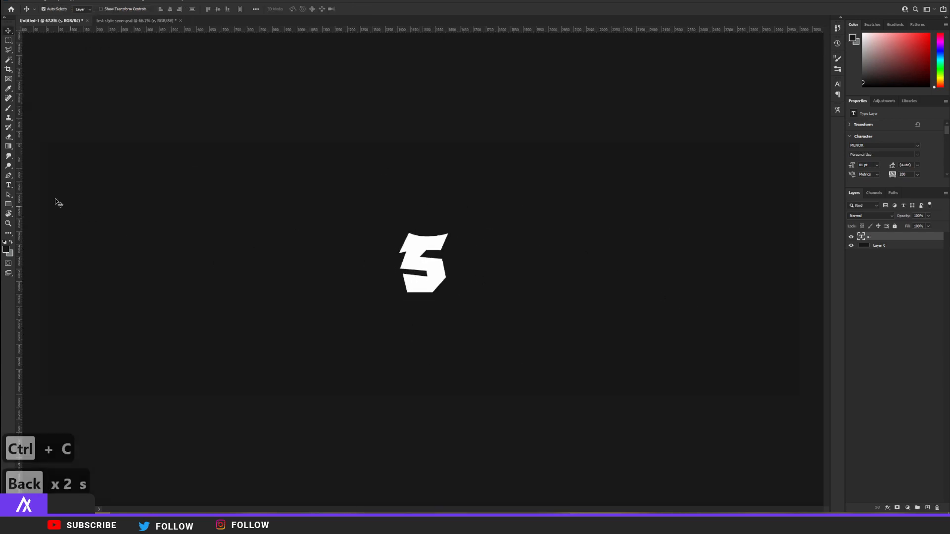
- Enlarge the S to 148 pt and move it into the left half of the canvas
{"action": "left_click", "coordinate": [8, 186]}
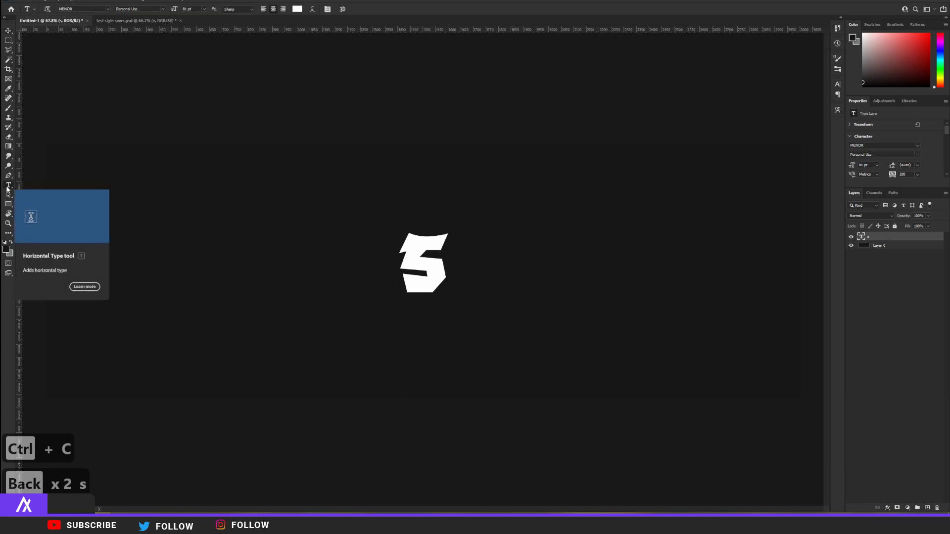
{"action": "double_click", "coordinate": [395, 262]}
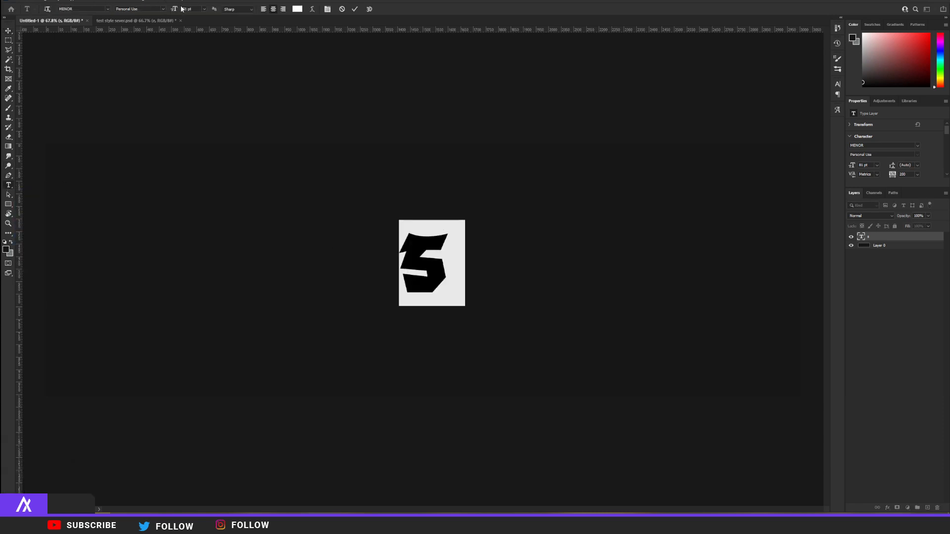
{"action": "mouse_move", "coordinate": [182, 9]}
{"action": "left_mouse_down"}
{"action": "mouse_move", "coordinate": [218, 11]}
{"action": "mouse_move", "coordinate": [197, 11]}
{"action": "left_mouse_up"}
{"action": "left_click", "coordinate": [8, 31]}
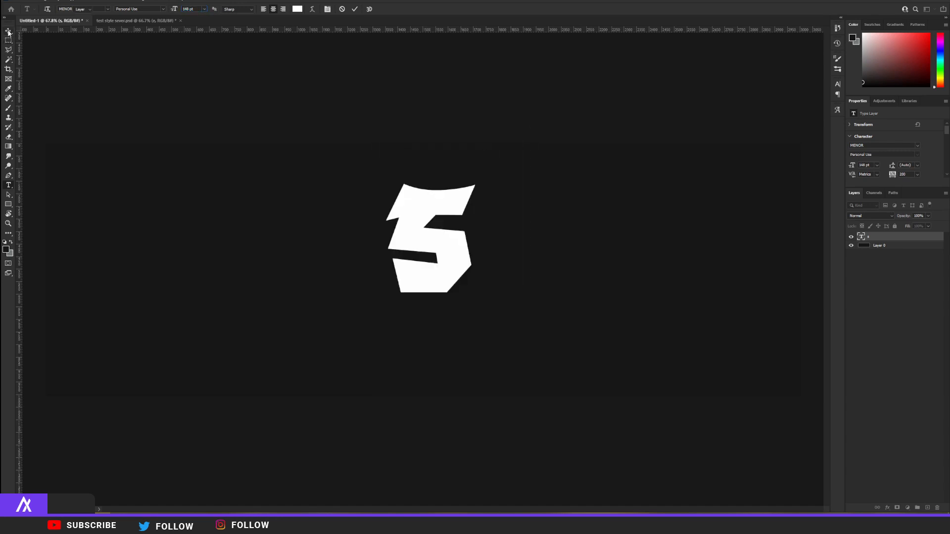
{"action": "left_click_drag", "start_coordinate": [453, 250], "coordinate": [318, 265]}
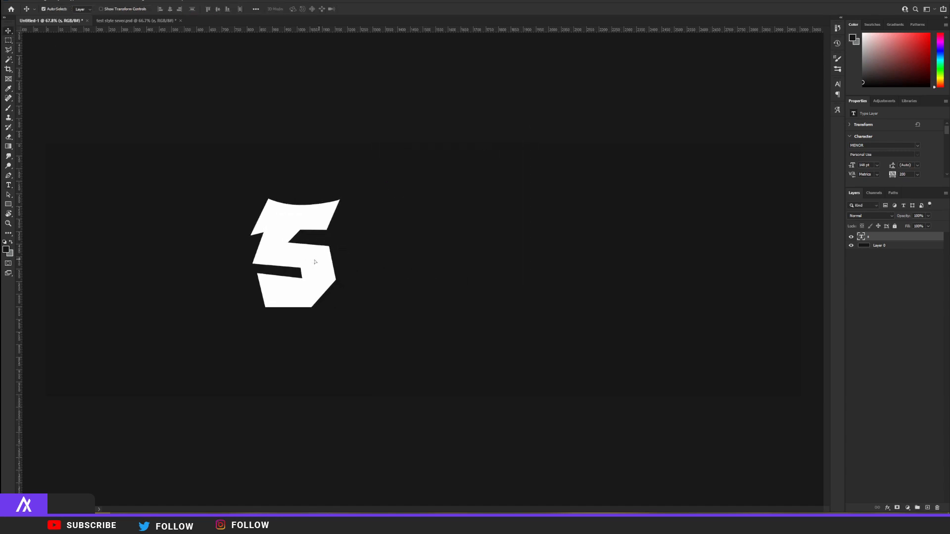
- Add a separate text layer with the letter A at 87 pt to the right of the S
{"action": "left_click", "coordinate": [9, 185]}
{"action": "left_click", "coordinate": [401, 275]}
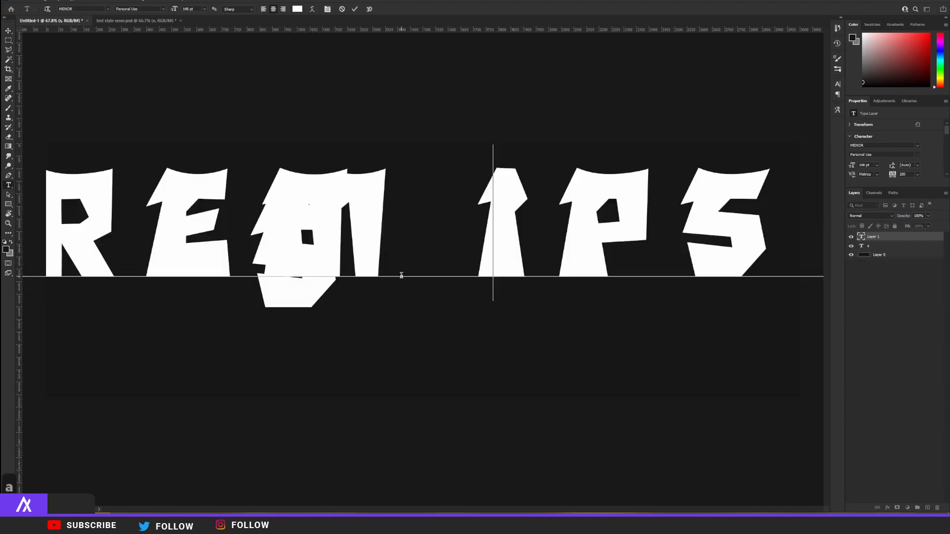
{"action": "type", "text": "A"}
{"action": "key", "text": "ctrl+a"}
{"action": "left_click_drag", "start_coordinate": [179, 14], "coordinate": [152, 14]}
{"action": "key", "text": "ctrl+Return"}
- Rotate the A slightly counter-clockwise and place it close against the lower right side of the S
{"action": "key", "text": "ctrl+t"}
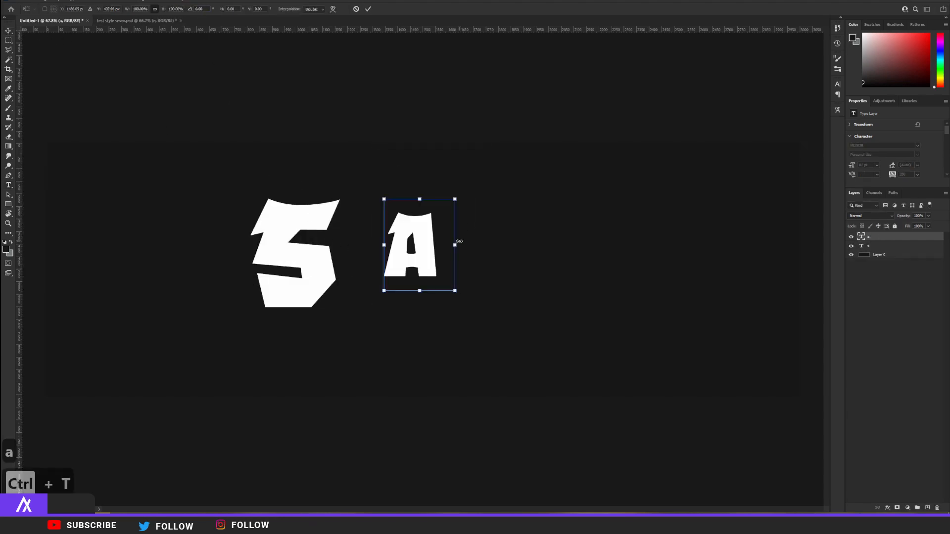
{"action": "left_click_drag", "start_coordinate": [455, 242], "coordinate": [357, 263]}
{"action": "key", "text": "Return"}
{"action": "scroll", "coordinate": [365, 269], "scroll_direction": "down", "scroll_amount": 2}
{"action": "scroll", "coordinate": [366, 269], "scroll_direction": "up", "scroll_amount": 4}
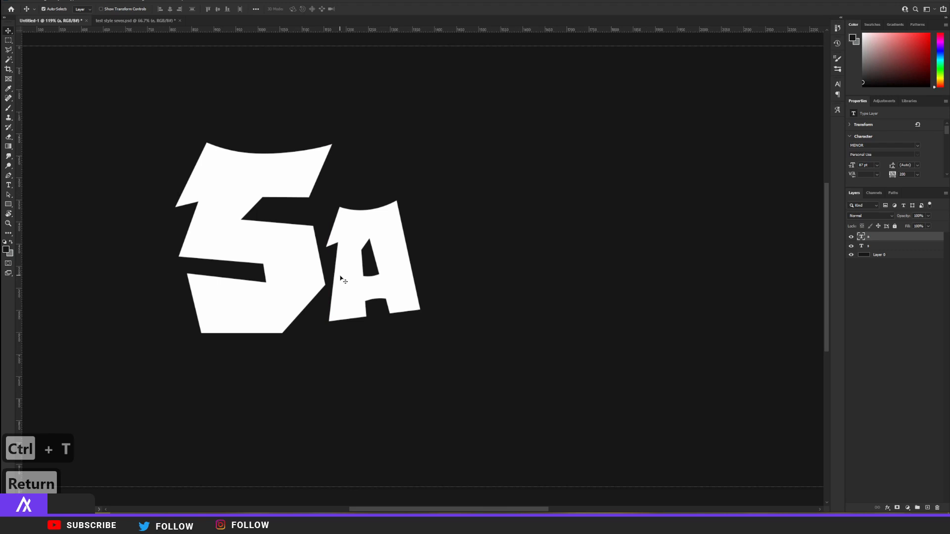
- Duplicate the A layer, move the copy to the right and change its letter to F
{"action": "key", "text": "ctrl+j"}
{"action": "scroll", "coordinate": [376, 274], "scroll_direction": "down", "scroll_amount": 3}
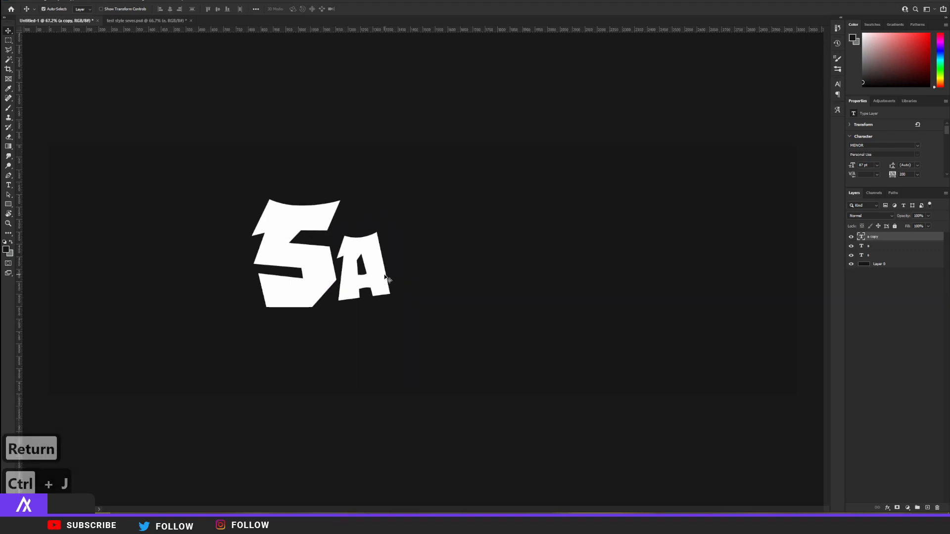
{"action": "left_click_drag", "start_coordinate": [387, 280], "coordinate": [467, 280]}
{"action": "left_click", "coordinate": [8, 186]}
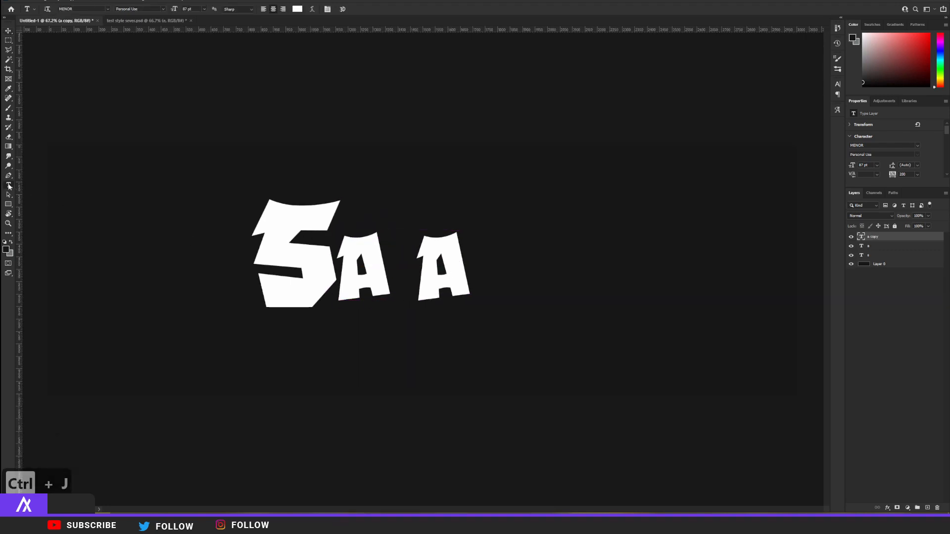
{"action": "double_click", "coordinate": [447, 258]}
{"action": "type", "text": "F"}
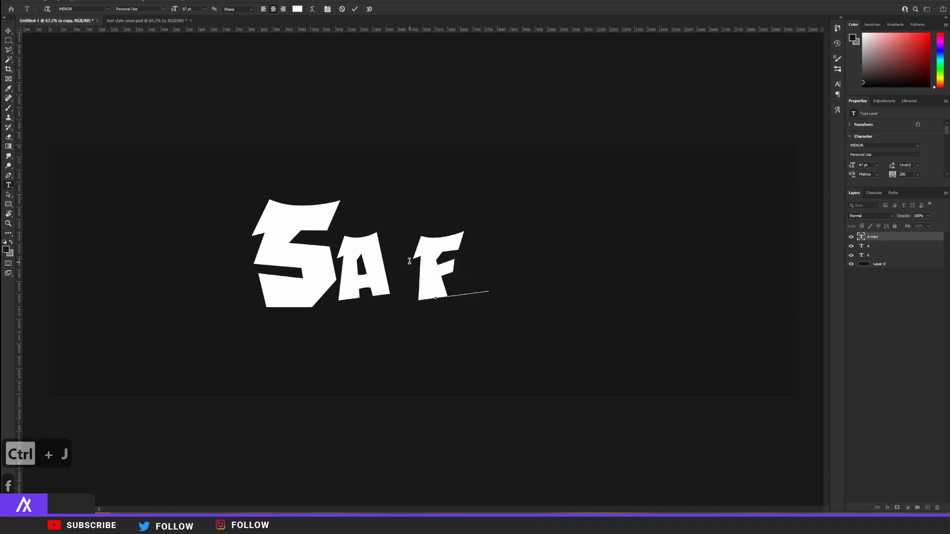
- Set the F to 114 pt and move it close against the right side of the A
{"action": "double_click", "coordinate": [404, 260]}
{"action": "left_click_drag", "start_coordinate": [174, 10], "coordinate": [188, 11]}
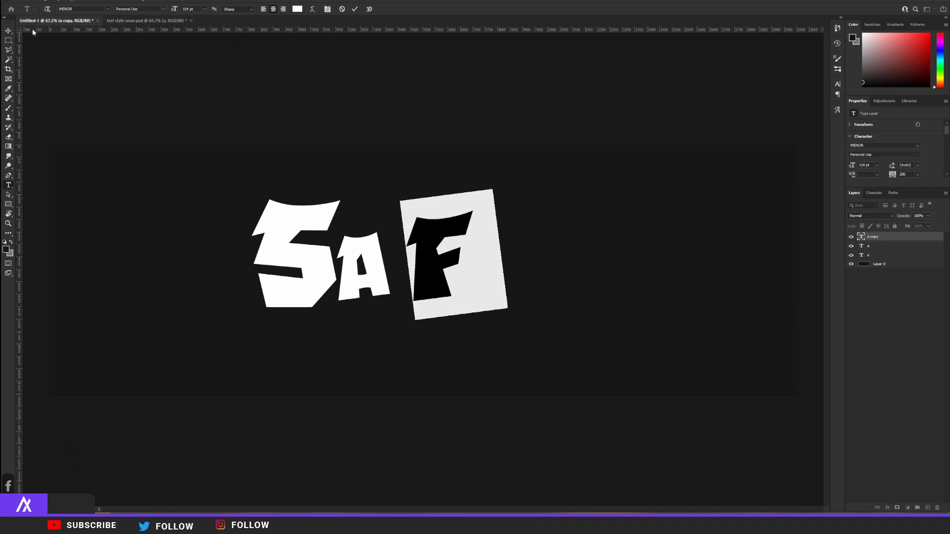
{"action": "left_click", "coordinate": [8, 31]}
{"action": "left_click_drag", "start_coordinate": [428, 258], "coordinate": [404, 272]}
{"action": "left_click", "coordinate": [360, 270]}
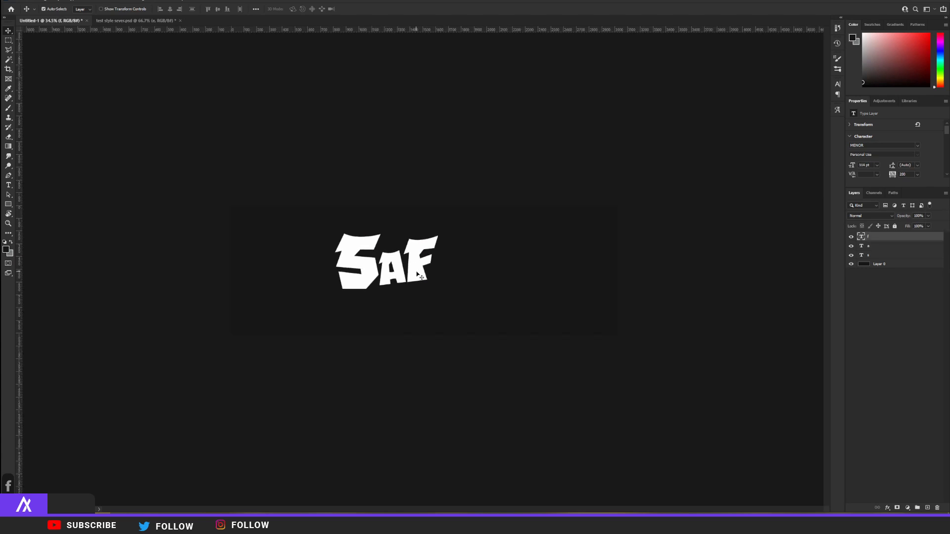
- Add a separate text layer with the letter E at 96 pt to the right of the F
{"action": "left_click", "coordinate": [8, 185]}
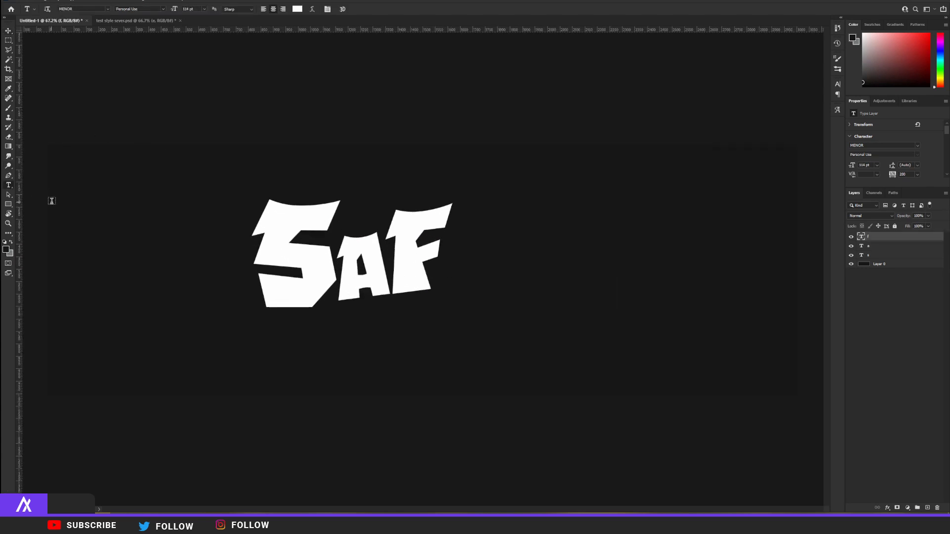
{"action": "left_click", "coordinate": [512, 302]}
{"action": "type", "text": "E"}
{"action": "double_click", "coordinate": [522, 287]}
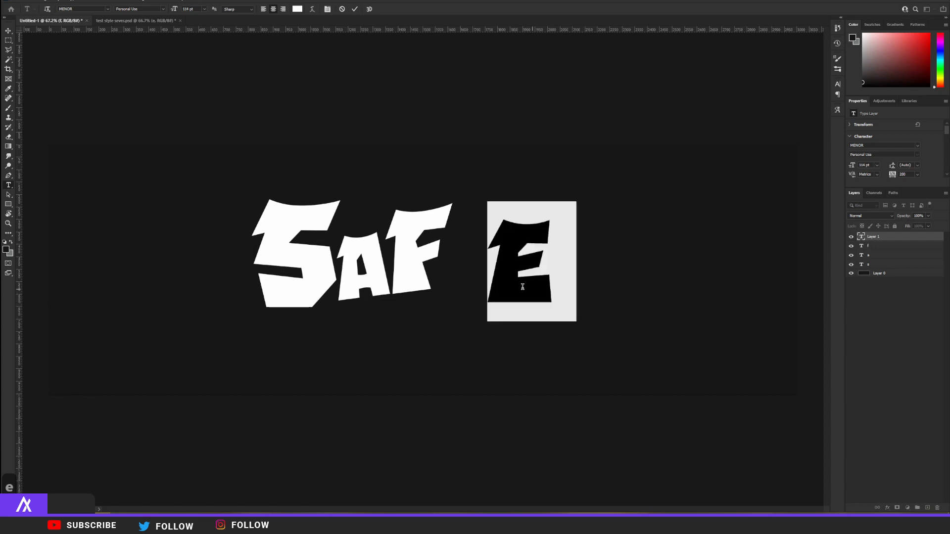
{"action": "left_click_drag", "start_coordinate": [172, 10], "coordinate": [164, 10]}
{"action": "left_click", "coordinate": [10, 29]}
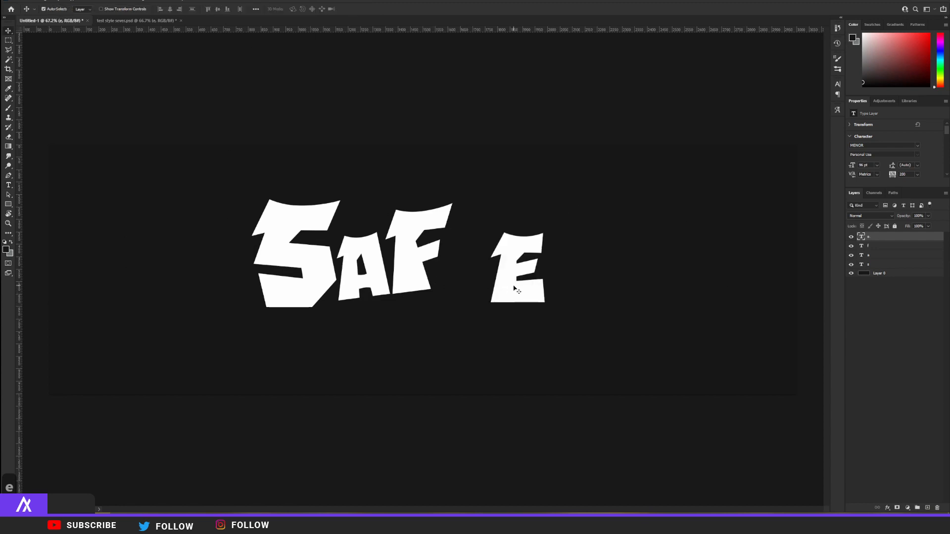
- Rotate the E slightly clockwise and place it close against the right side of the F
{"action": "key", "text": "ctrl+t"}
{"action": "mouse_move", "coordinate": [581, 281]}
{"action": "left_mouse_down"}
{"action": "mouse_move", "coordinate": [591, 289]}
{"action": "mouse_move", "coordinate": [583, 292]}
{"action": "left_mouse_up"}
{"action": "left_click_drag", "start_coordinate": [514, 296], "coordinate": [465, 290]}
{"action": "key", "text": "Return"}
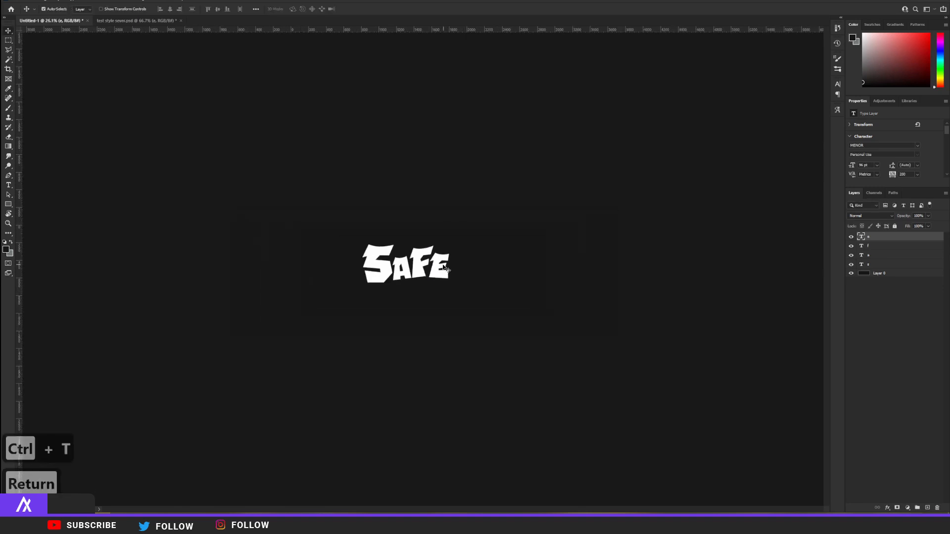
- Select all four letter layers and move them together to the centre of the canvas
{"action": "left_click", "coordinate": [875, 268], "text": "shift"}
{"action": "scroll", "coordinate": [625, 293], "scroll_direction": "down", "scroll_amount": 3}
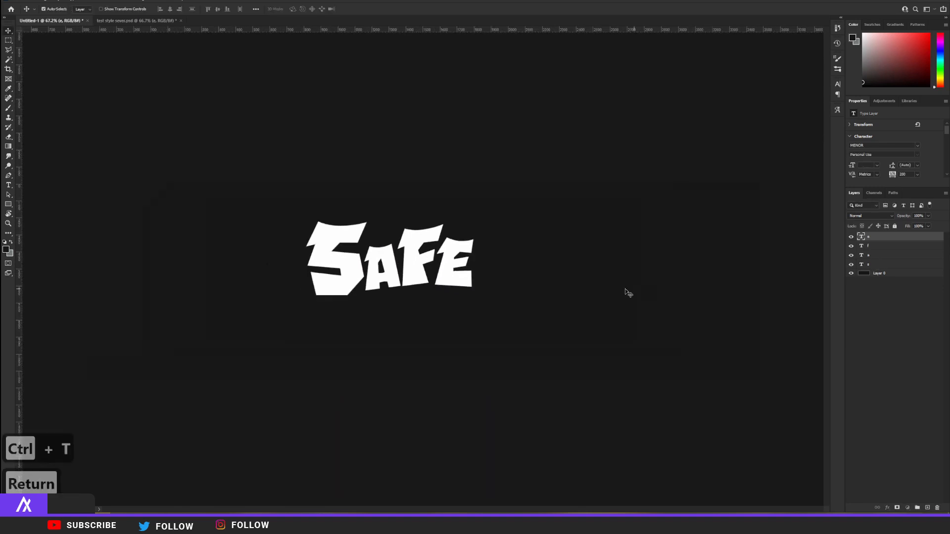
{"action": "key", "text": "ctrl+t"}
{"action": "left_click_drag", "start_coordinate": [420, 265], "coordinate": [437, 278]}
{"action": "scroll", "coordinate": [446, 272], "scroll_direction": "up", "scroll_amount": 3}
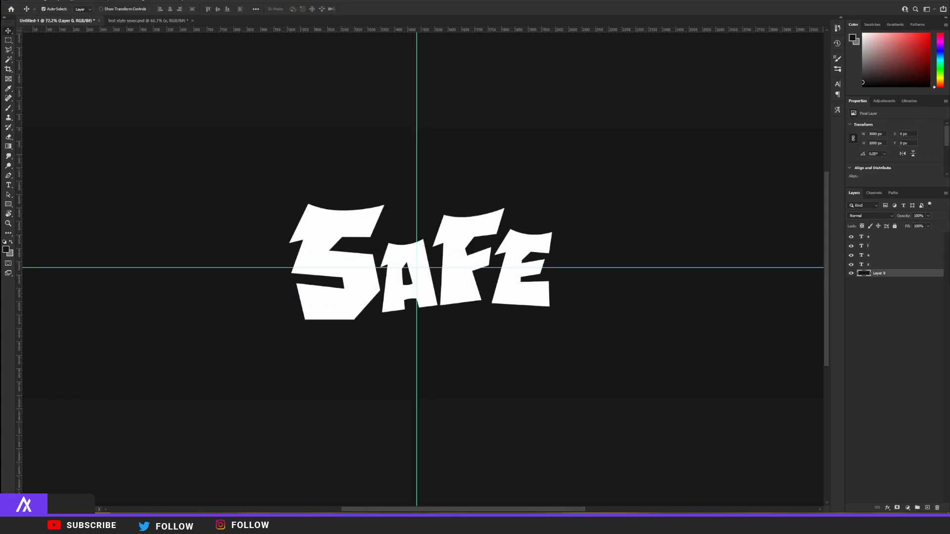
- View the finished reference banner in the other open document and return to the SAFE document
{"action": "left_click", "coordinate": [120, 21]}
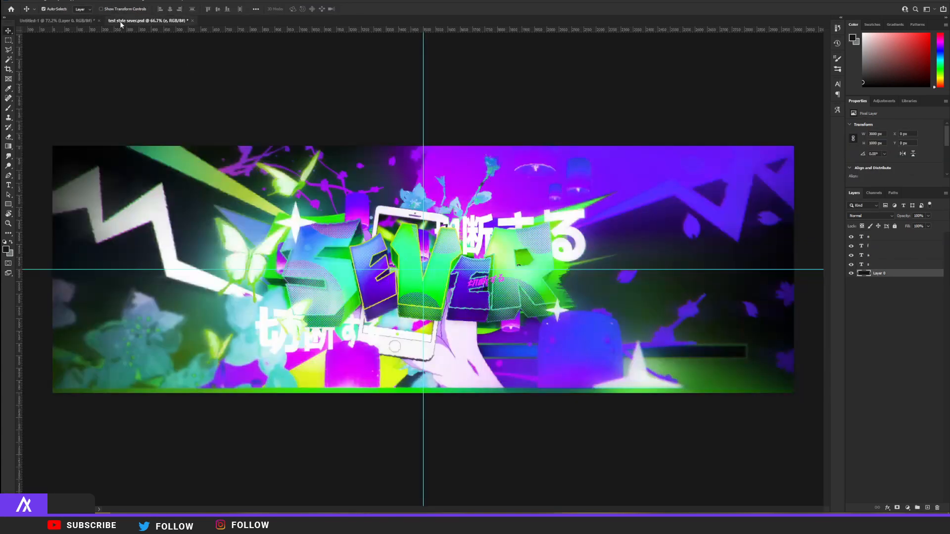
{"action": "left_click", "coordinate": [66, 21]}
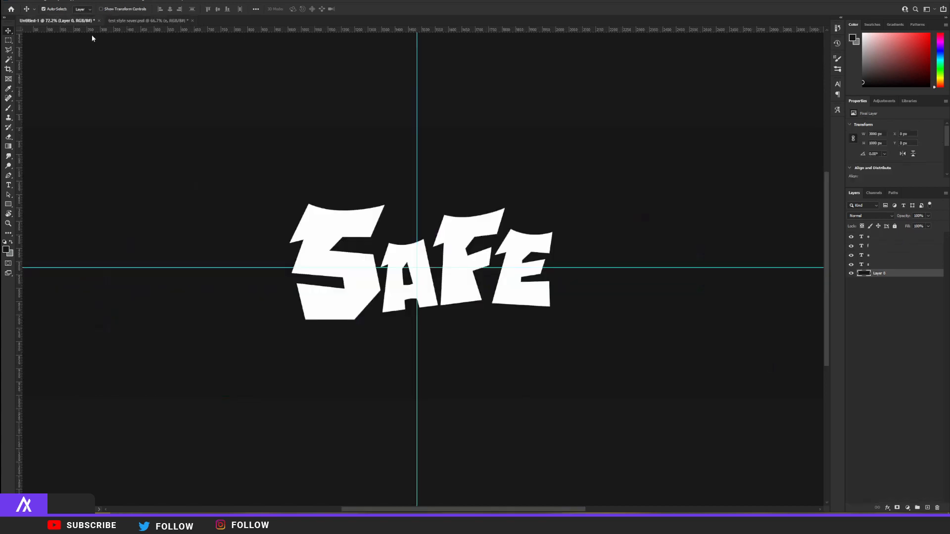
- Merge duplicates of the four letter layers into one layer and place it directly above Layer 0
{"action": "left_click", "coordinate": [883, 267]}
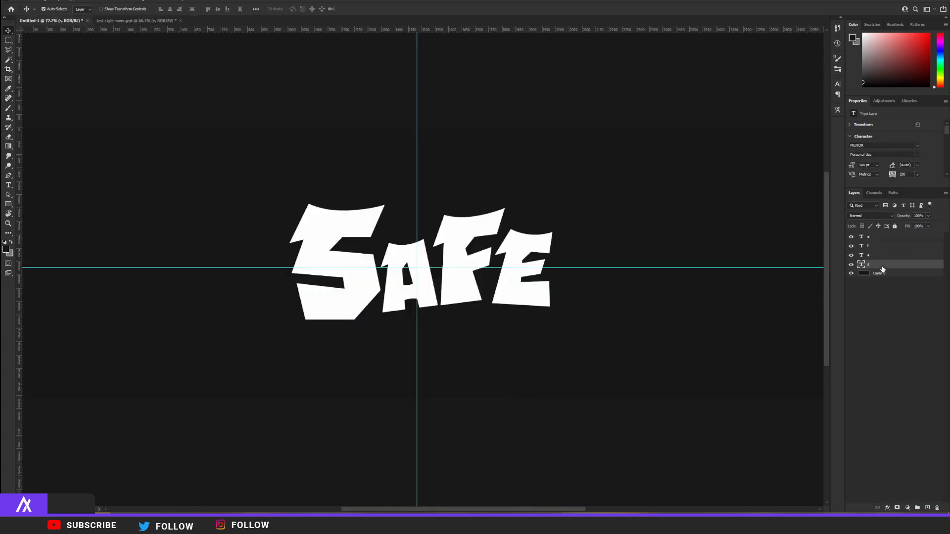
{"action": "left_click", "coordinate": [881, 239], "text": "shift"}
{"action": "key", "text": "ctrl+j"}
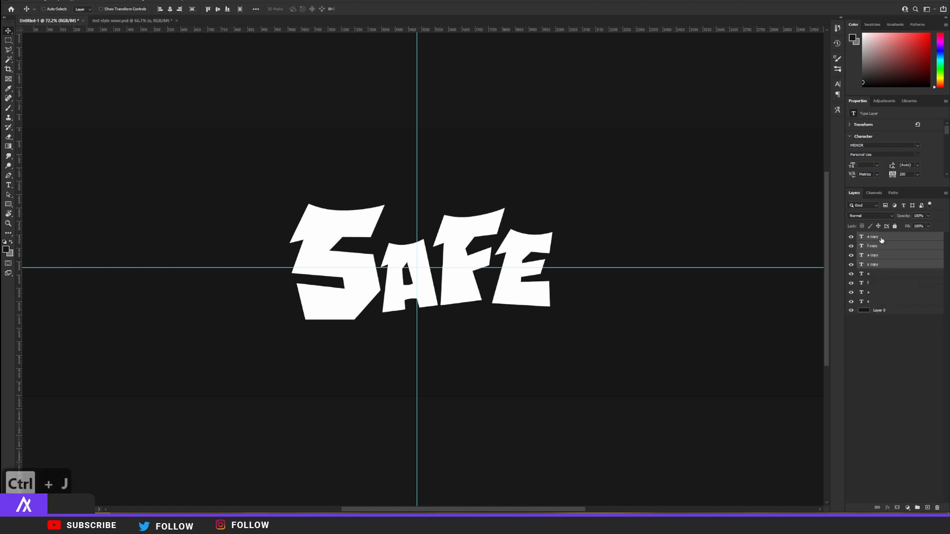
{"action": "key", "text": "ctrl+e"}
{"action": "left_click_drag", "start_coordinate": [881, 238], "coordinate": [895, 275]}
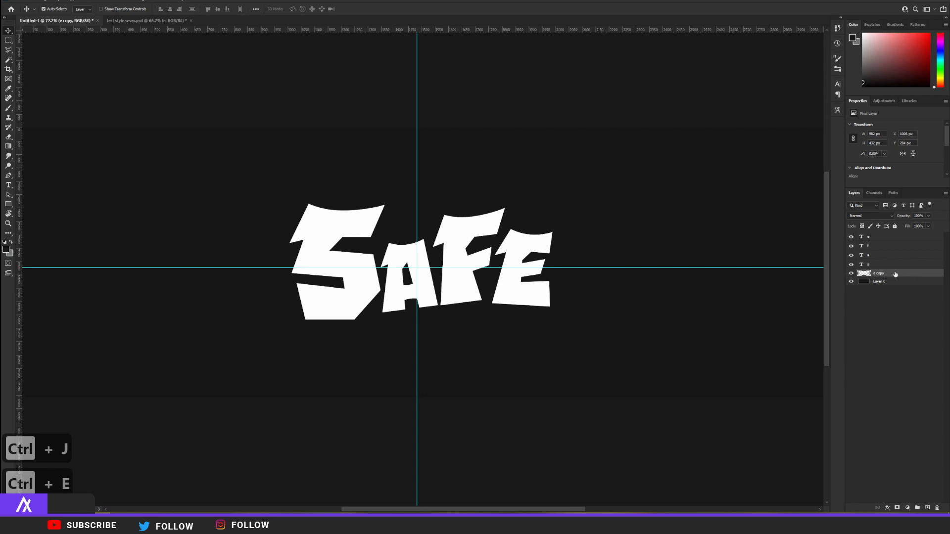
- Apply a yellow Color Overlay to the merged letters layer
{"action": "double_click", "coordinate": [905, 273]}
{"action": "left_click", "coordinate": [310, 443]}
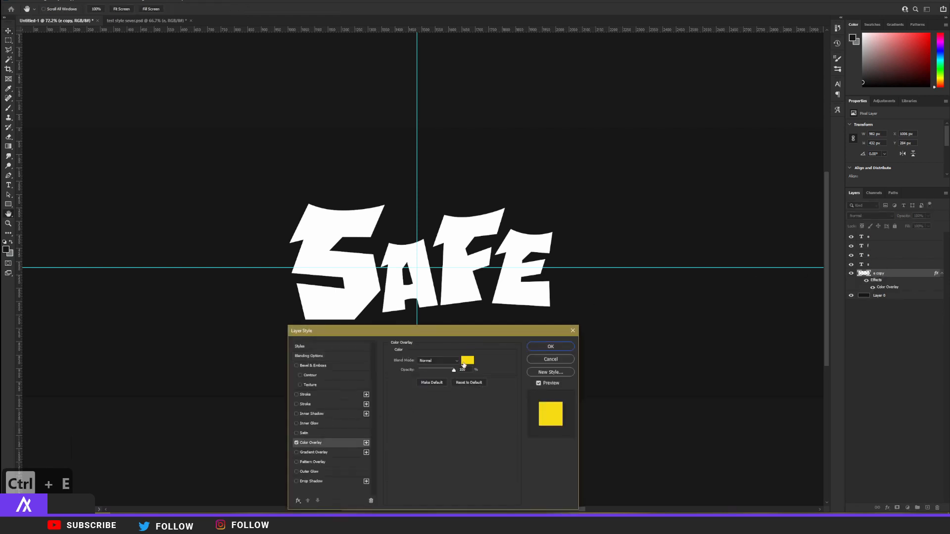
{"action": "left_click", "coordinate": [550, 347]}
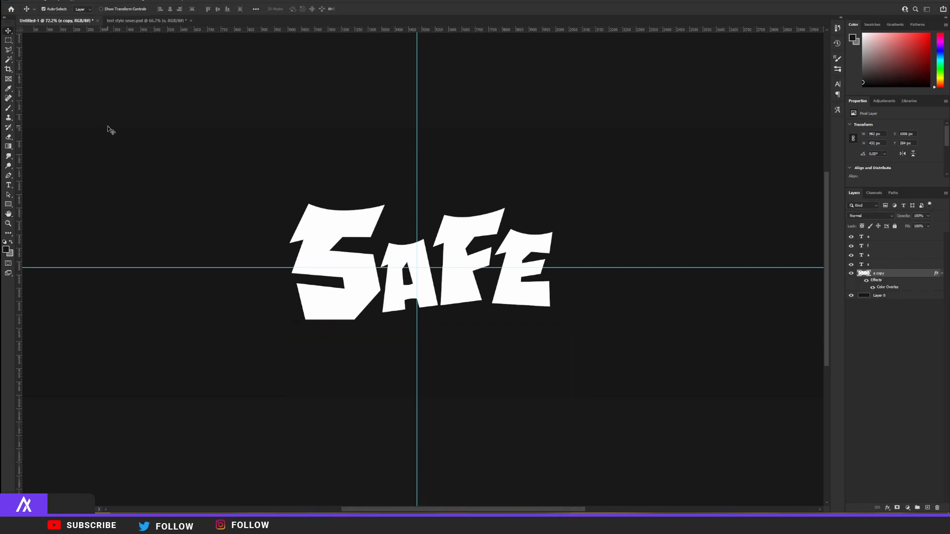
- Nudge the yellow merged copy 26 px straight down so it shows beneath the white letters
{"action": "key", "text": "Down"}
{"action": "key", "text": "Down"}
{"action": "key", "text": "Down"}
{"action": "key", "text": "Down"}
{"action": "key", "text": "Down"}
{"action": "key", "text": "Down"}
{"action": "key", "text": "Down"}
{"action": "key", "text": "Down"}
{"action": "key", "text": "Down"}
{"action": "key", "text": "Down"}
{"action": "key", "text": "Down"}
{"action": "key", "text": "Down"}
{"action": "key", "text": "Down"}
{"action": "key", "text": "Down"}
{"action": "key", "text": "Down"}
{"action": "key", "text": "Down"}
{"action": "key", "text": "Down"}
{"action": "key", "text": "Down"}
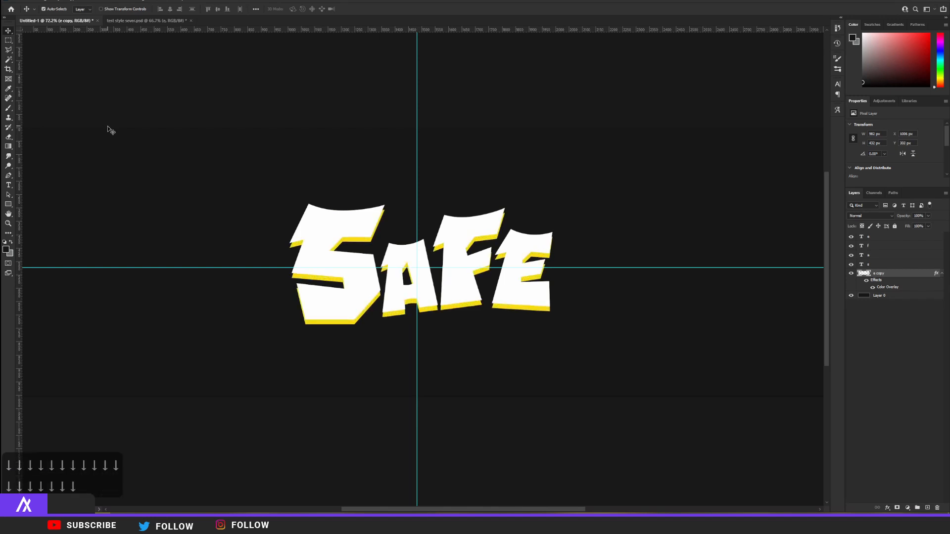
{"action": "key", "text": "Down"}
{"action": "key", "text": "Down"}
{"action": "key", "text": "Down"}
{"action": "key", "text": "Down"}
{"action": "key", "text": "Down"}
{"action": "key", "text": "Down"}
{"action": "key", "text": "Down"}
{"action": "key", "text": "Down"}
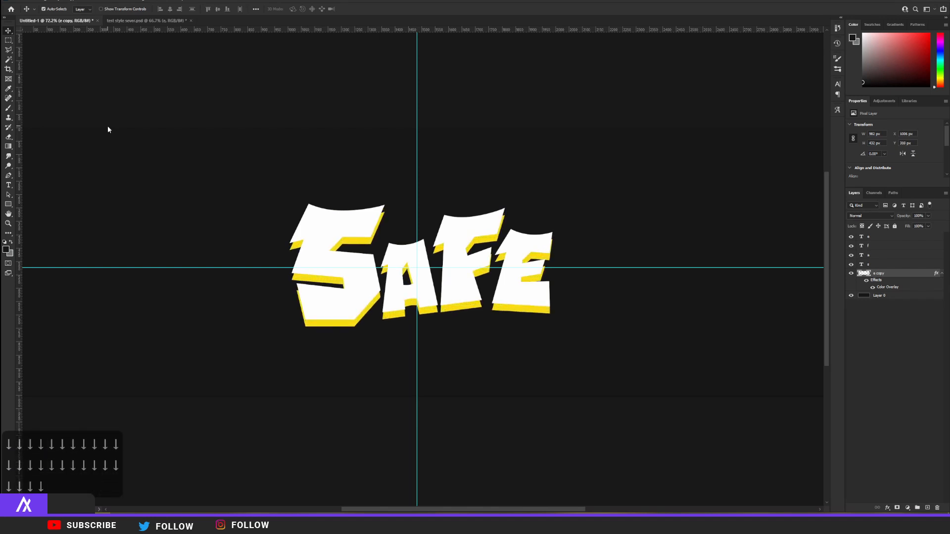
- Scale the yellow merged copy down proportionally to about 94%, keeping it centred behind the letters
{"action": "key", "text": "ctrl+t"}
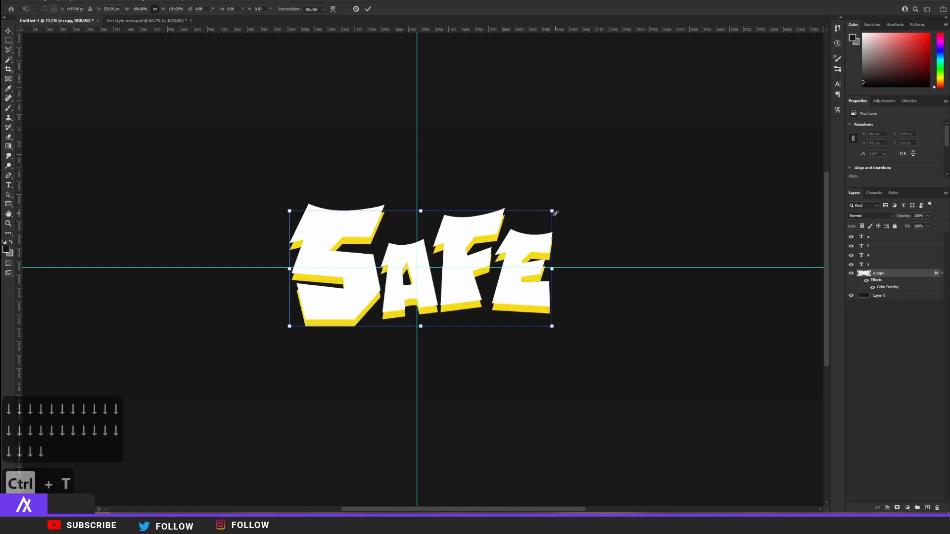
{"action": "left_click_drag", "start_coordinate": [553, 211], "coordinate": [543, 214]}
{"action": "key", "text": "Return"}
{"action": "scroll", "coordinate": [440, 287], "scroll_direction": "down", "scroll_amount": 4}
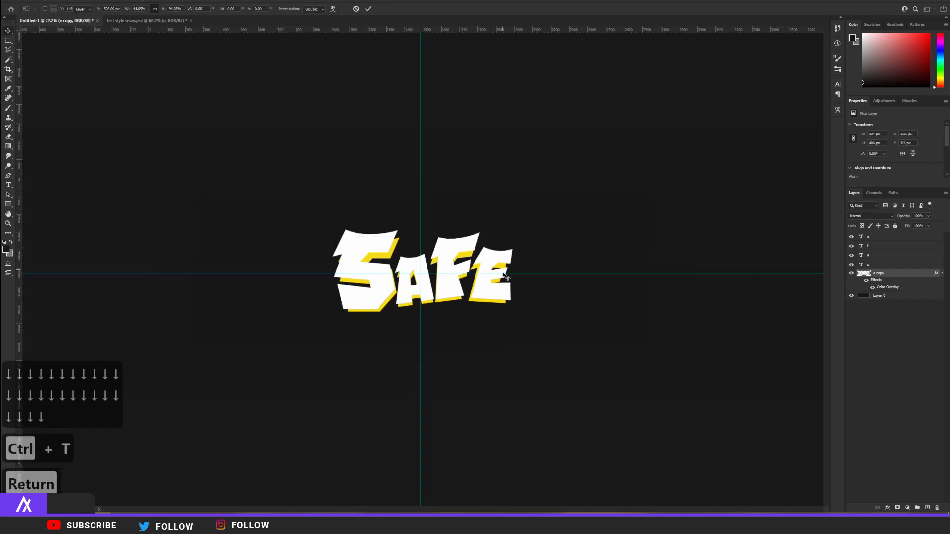
- Nudge the scaled yellow copy a few more pixels down to deepen the extrusion below the letters
{"action": "scroll", "coordinate": [458, 300], "scroll_direction": "up", "scroll_amount": 6}
{"action": "key", "text": "Down"}
{"action": "key", "text": "Down"}
{"action": "key", "text": "Down"}
{"action": "key", "text": "Down"}
{"action": "key", "text": "Down"}
{"action": "key", "text": "Down"}
{"action": "key", "text": "Down"}
{"action": "key", "text": "Down"}
{"action": "key", "text": "Down"}
{"action": "key", "text": "Down"}
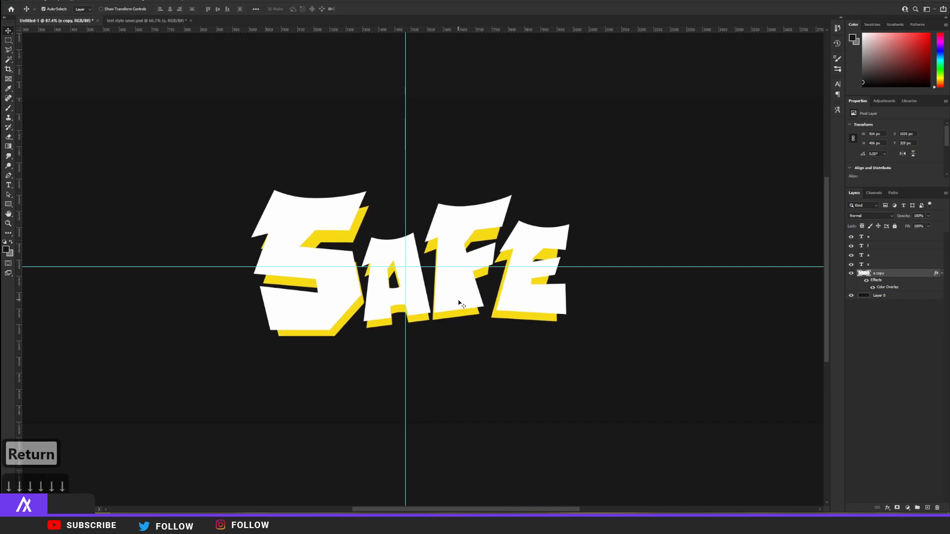
{"action": "key", "text": "Down"}
- Add a new layer above the yellow copy, choose the Polygonal Lasso and sample the extrusion's yellow (f7dc15) as foreground colour
{"action": "scroll", "coordinate": [467, 300], "scroll_direction": "down", "scroll_amount": 7}
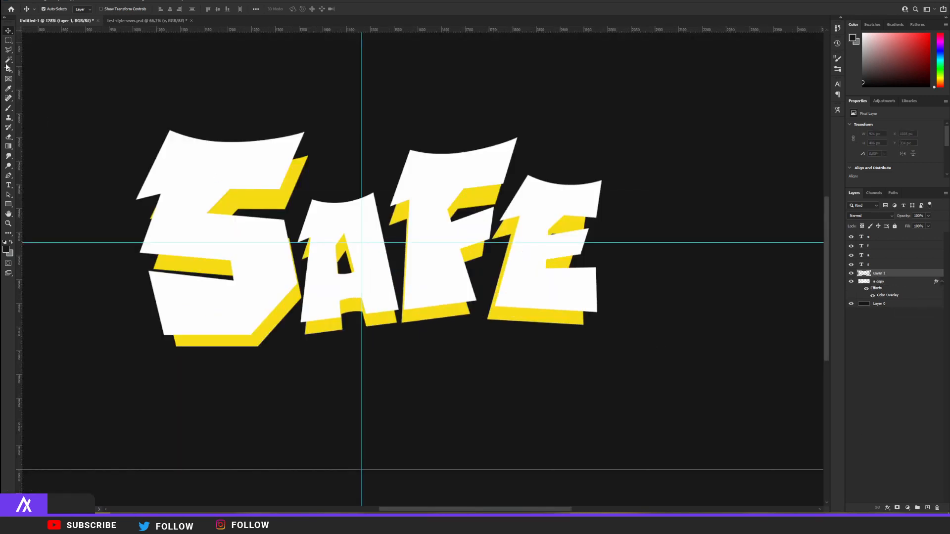
{"action": "left_click", "coordinate": [8, 49]}
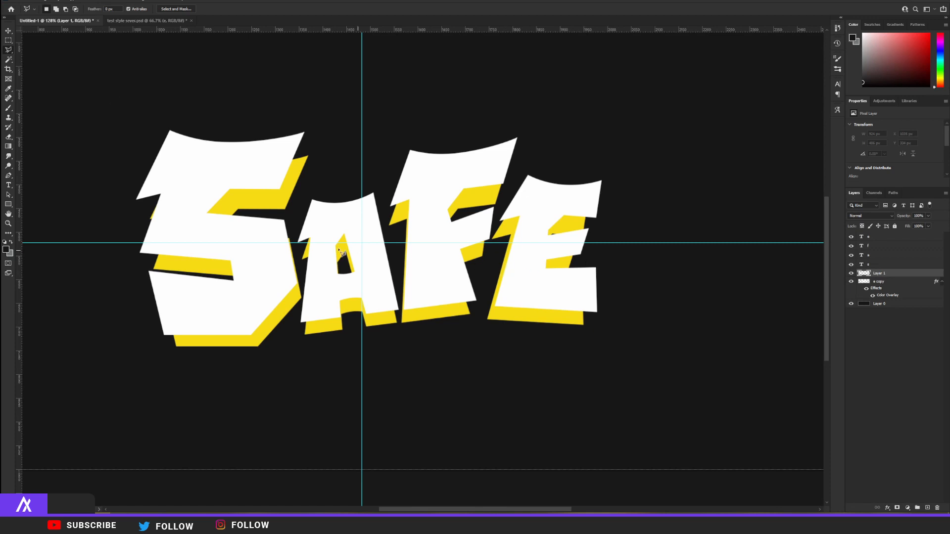
{"action": "left_click", "coordinate": [6, 249]}
{"action": "left_click", "coordinate": [258, 341]}
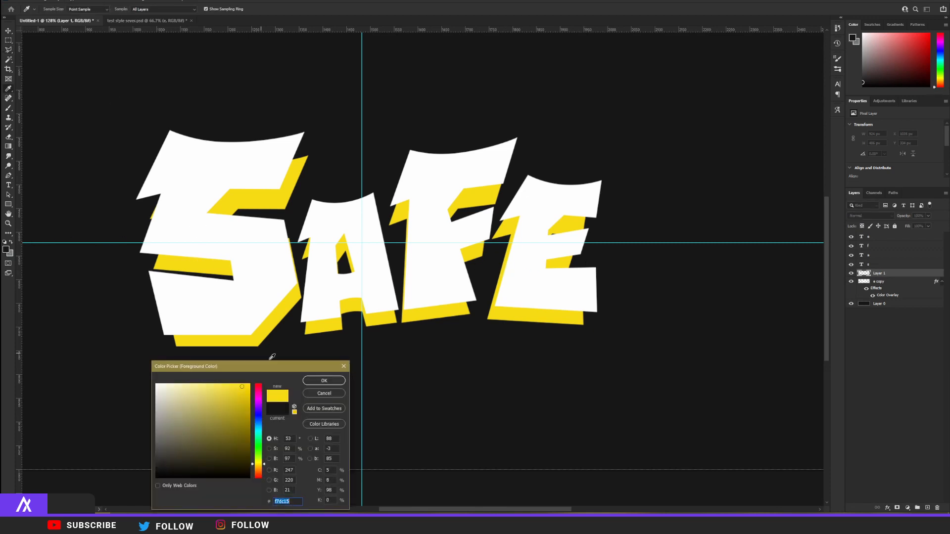
{"action": "left_click", "coordinate": [324, 381]}
- Outline the gap between the S's lower-left corner and its yellow extrusion and fill it with yellow, then deselect
{"action": "scroll", "coordinate": [186, 344], "scroll_direction": "up", "scroll_amount": 3}
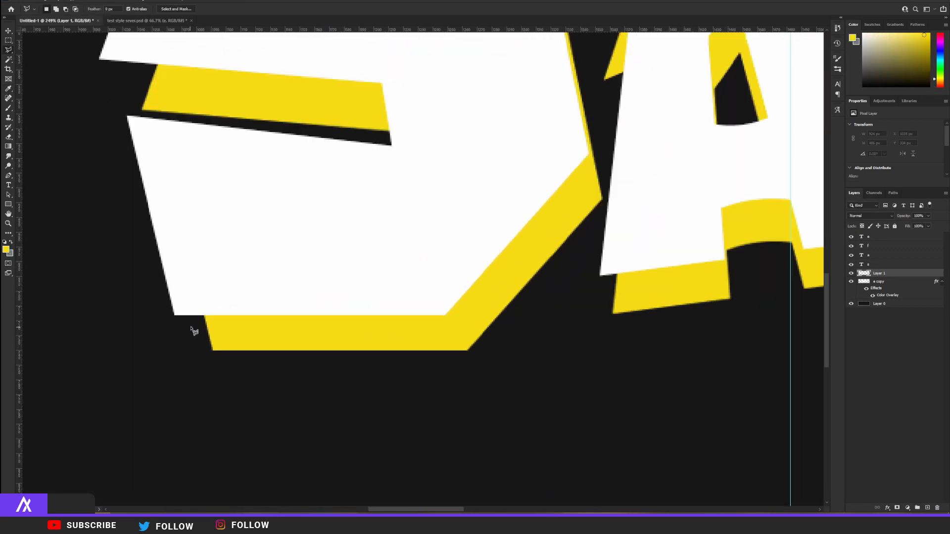
{"action": "scroll", "coordinate": [181, 319], "scroll_direction": "up", "scroll_amount": 3}
{"action": "left_click", "coordinate": [173, 313]}
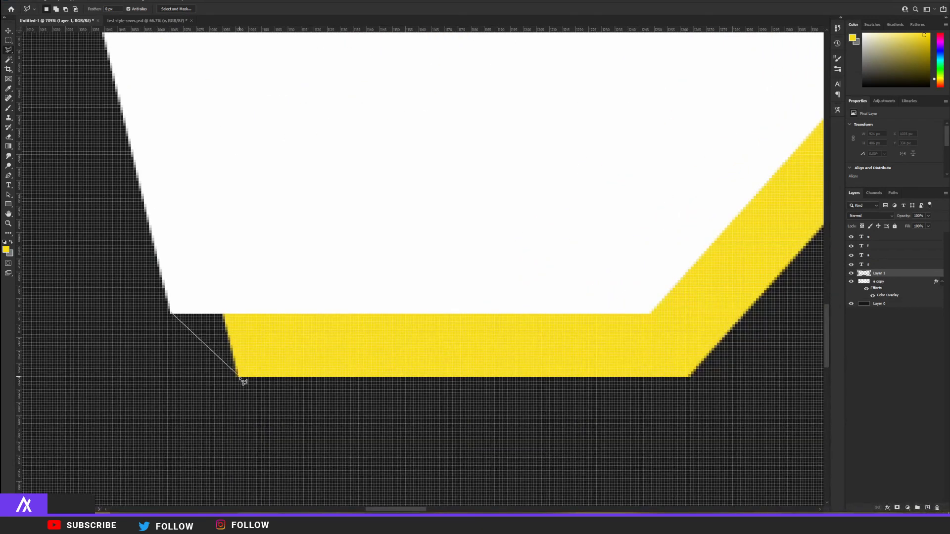
{"action": "left_click", "coordinate": [238, 375]}
{"action": "left_click", "coordinate": [279, 296]}
{"action": "left_click", "coordinate": [240, 279]}
{"action": "left_click", "coordinate": [174, 314]}
{"action": "key", "text": "alt+BackSpace"}
{"action": "key", "text": "ctrl+d"}
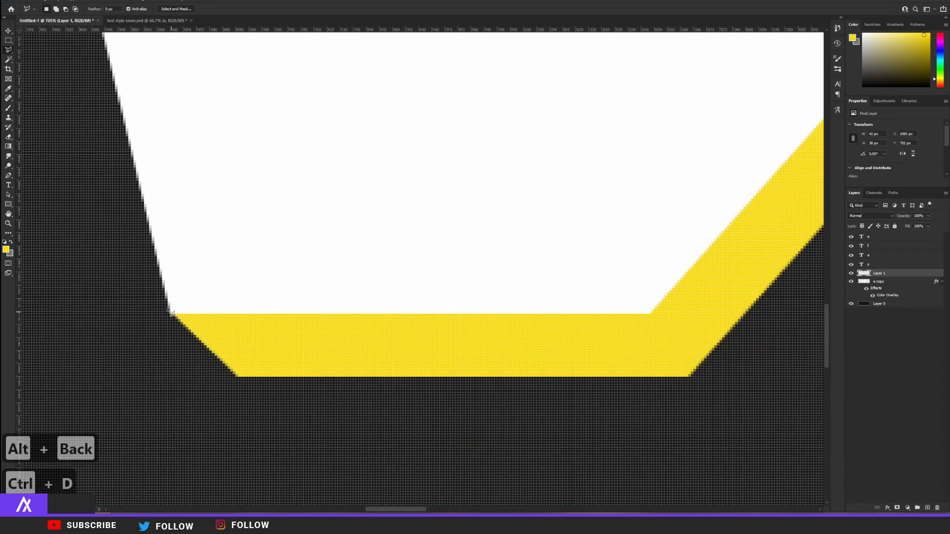
- With the Polygonal Lasso, fill the gap below the S's middle-left corner with yellow and deselect
{"action": "right_click", "coordinate": [8, 51]}
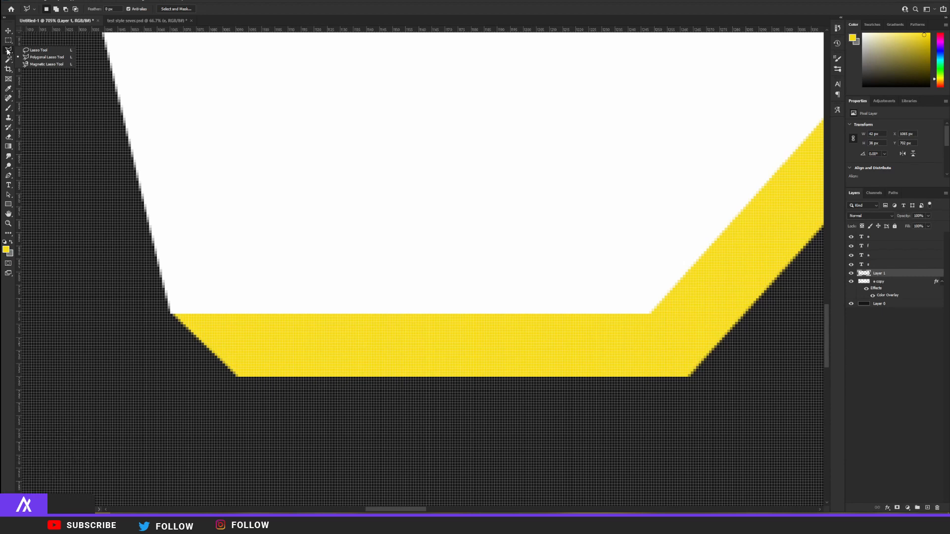
{"action": "left_click", "coordinate": [41, 57]}
{"action": "scroll", "coordinate": [361, 296], "scroll_direction": "down", "scroll_amount": 10}
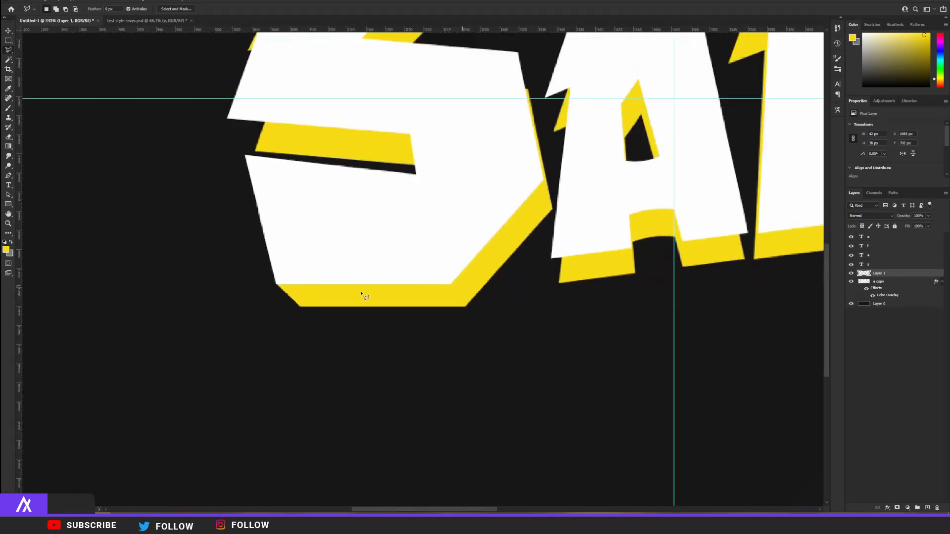
{"action": "scroll", "coordinate": [333, 261], "scroll_direction": "up", "scroll_amount": 8}
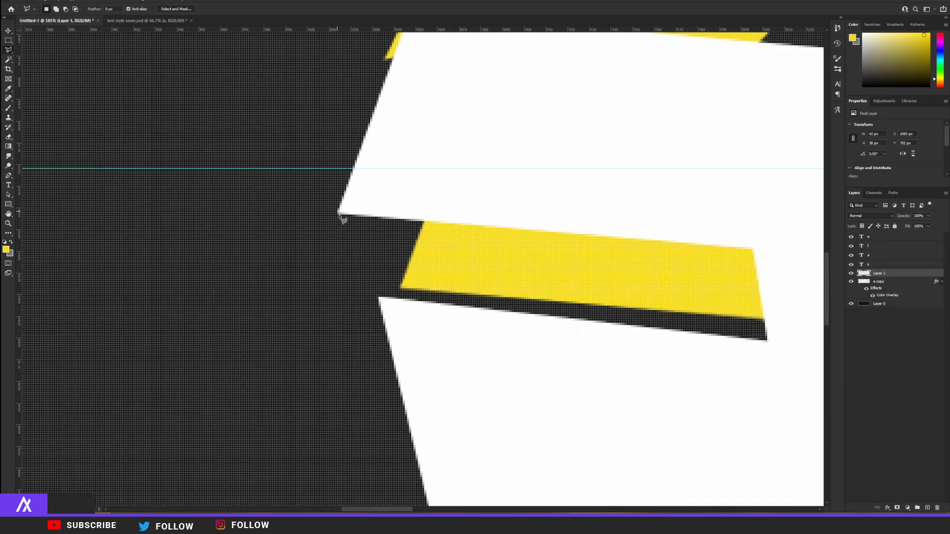
{"action": "left_click", "coordinate": [338, 213]}
{"action": "left_click", "coordinate": [401, 286]}
{"action": "left_click", "coordinate": [451, 230]}
{"action": "left_click", "coordinate": [438, 198]}
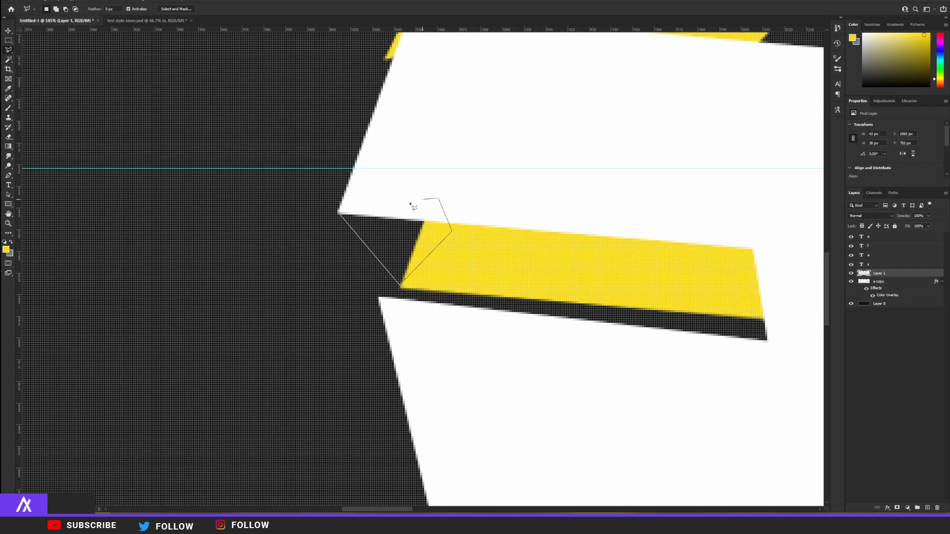
{"action": "left_click", "coordinate": [339, 213]}
{"action": "key", "text": "alt+BackSpace"}
{"action": "key", "text": "ctrl+d"}
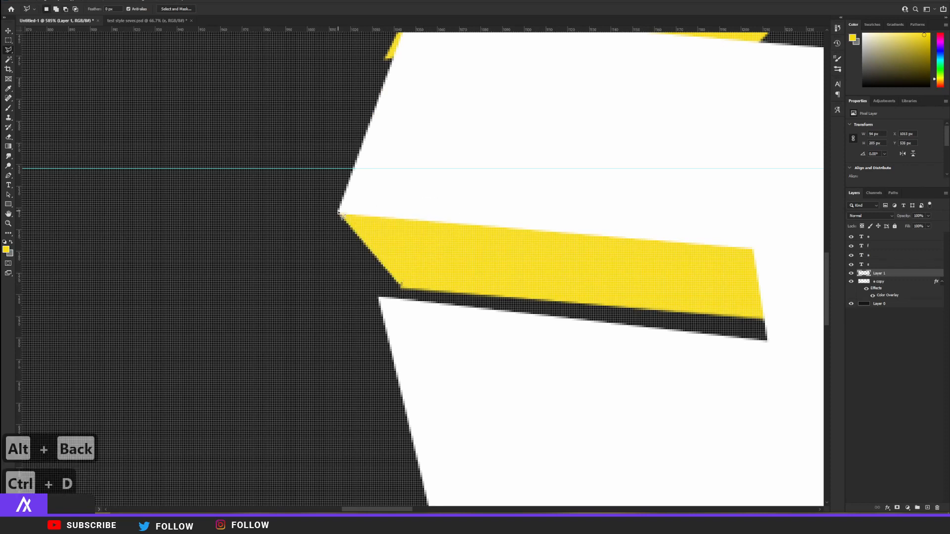
- Select the uneven edge at the tip of the S's middle-left extrusion and fill it with yellow to clean it up
{"action": "scroll", "coordinate": [411, 196], "scroll_direction": "up", "scroll_amount": 1}
{"action": "scroll", "coordinate": [410, 198], "scroll_direction": "down", "scroll_amount": 5}
{"action": "scroll", "coordinate": [398, 240], "scroll_direction": "up", "scroll_amount": 6}
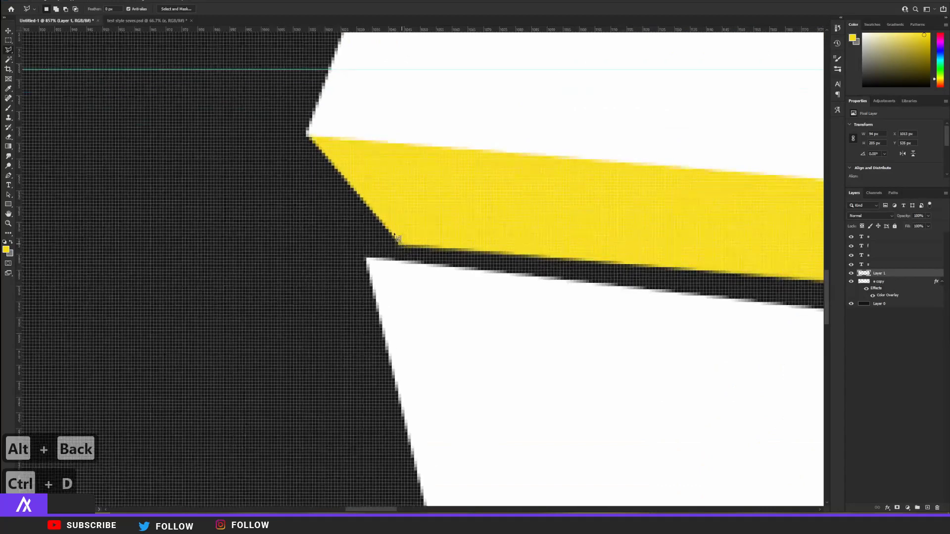
{"action": "left_click", "coordinate": [390, 229]}
{"action": "left_click", "coordinate": [404, 216]}
{"action": "left_click", "coordinate": [417, 227]}
{"action": "left_click", "coordinate": [402, 243]}
{"action": "key", "text": "alt+BackSpace"}
{"action": "key", "text": "ctrl+d"}
- Fill the extrusion gaps at the S's upper-left and upper-right tips and the A's left tip with yellow
{"action": "scroll", "coordinate": [396, 213], "scroll_direction": "down", "scroll_amount": 5}
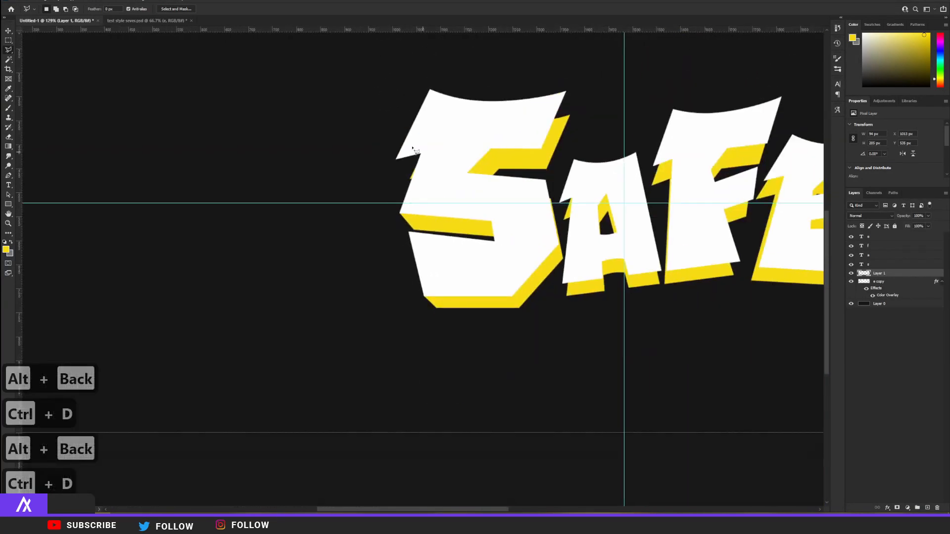
{"action": "scroll", "coordinate": [383, 184], "scroll_direction": "up", "scroll_amount": 3}
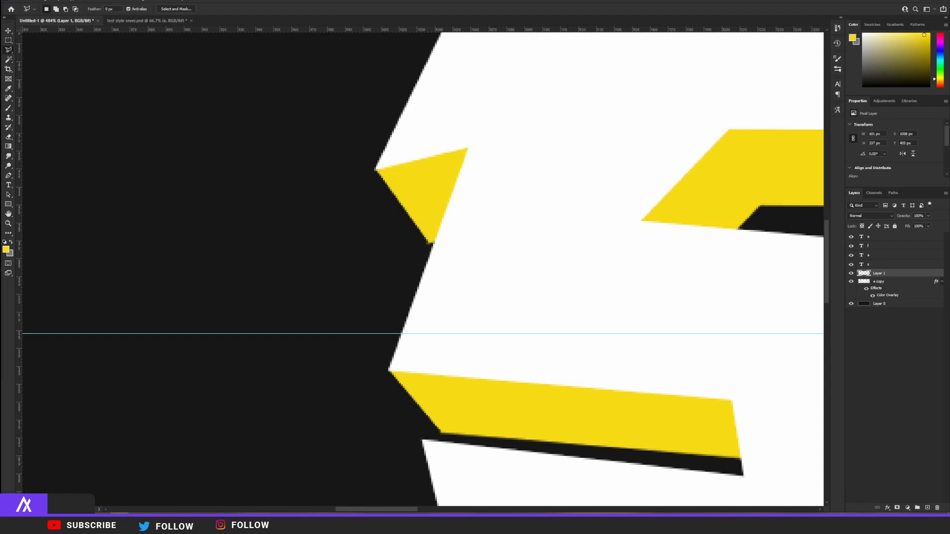
{"action": "scroll", "coordinate": [642, 342], "scroll_direction": "down", "scroll_amount": 6}
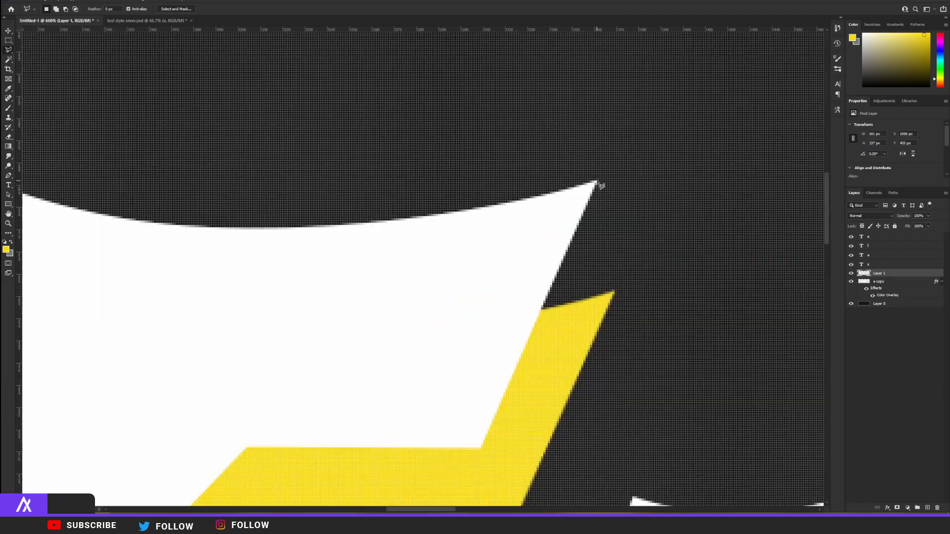
{"action": "scroll", "coordinate": [435, 337], "scroll_direction": "up", "scroll_amount": 5}
{"action": "key", "text": "alt+BackSpace"}
{"action": "key", "text": "ctrl+d"}
{"action": "key", "text": "alt+BackSpace"}
{"action": "key", "text": "ctrl+d"}
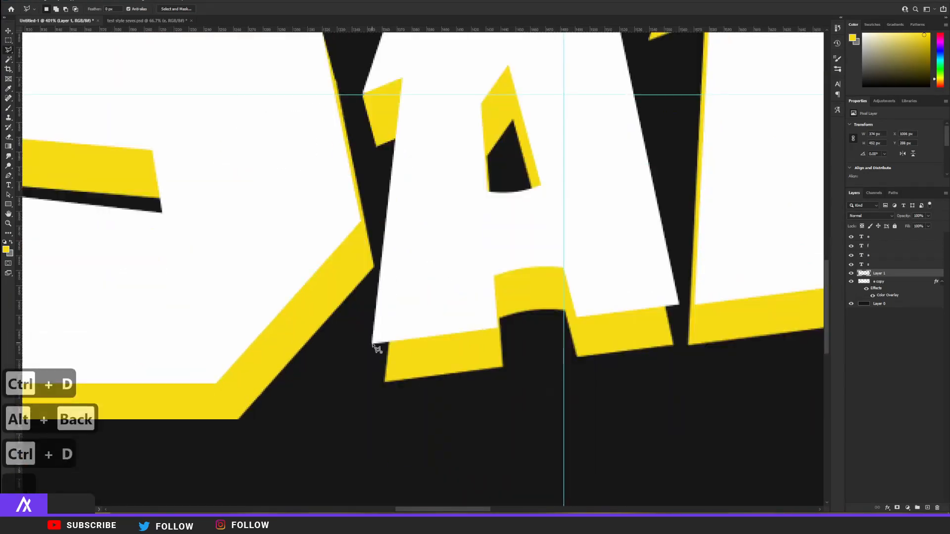
- Fill the extrusion gaps beside both feet of the A with yellow
{"action": "key", "text": "alt+BackSpace"}
{"action": "key", "text": "ctrl+d"}
{"action": "left_click", "coordinate": [540, 363]}
{"action": "left_click", "coordinate": [545, 323]}
{"action": "key", "text": "alt+BackSpace"}
{"action": "key", "text": "ctrl+d"}
- Fill the extrusion gaps at the F's left tip, upper arm and middle arm with yellow
{"action": "scroll", "coordinate": [545, 323], "scroll_direction": "down", "scroll_amount": 3}
{"action": "left_click", "coordinate": [273, 241]}
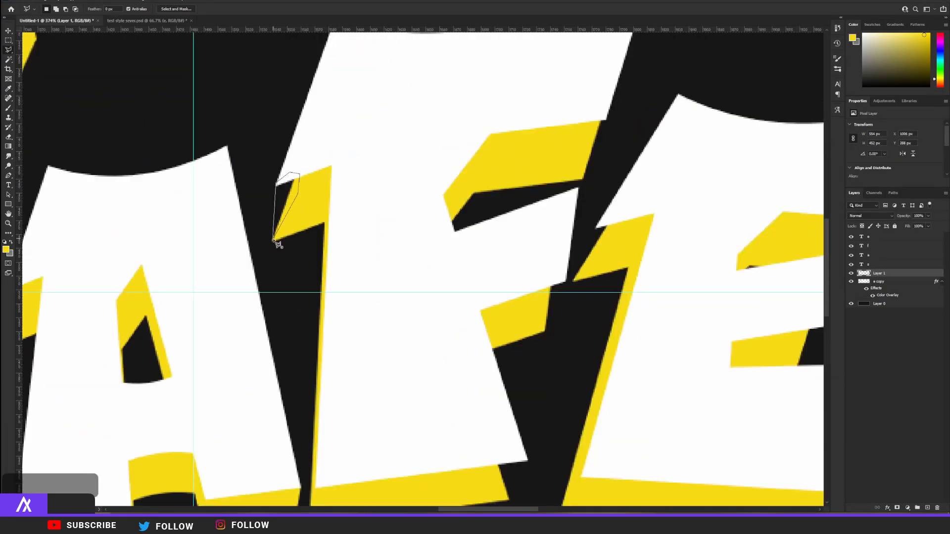
{"action": "key", "text": "alt+BackSpace"}
{"action": "key", "text": "ctrl+d"}
{"action": "left_click", "coordinate": [551, 145]}
{"action": "left_click", "coordinate": [527, 203]}
{"action": "key", "text": "alt+BackSpace"}
{"action": "key", "text": "ctrl+d"}
{"action": "left_click", "coordinate": [511, 307]}
{"action": "left_click", "coordinate": [490, 356]}
{"action": "key", "text": "alt+BackSpace"}
{"action": "key", "text": "ctrl+d"}
- Fill the extrusion gaps at the E's left tip, arms and lower-right corner with yellow, including the small hole above its middle arm
{"action": "scroll", "coordinate": [490, 359], "scroll_direction": "up", "scroll_amount": 3}
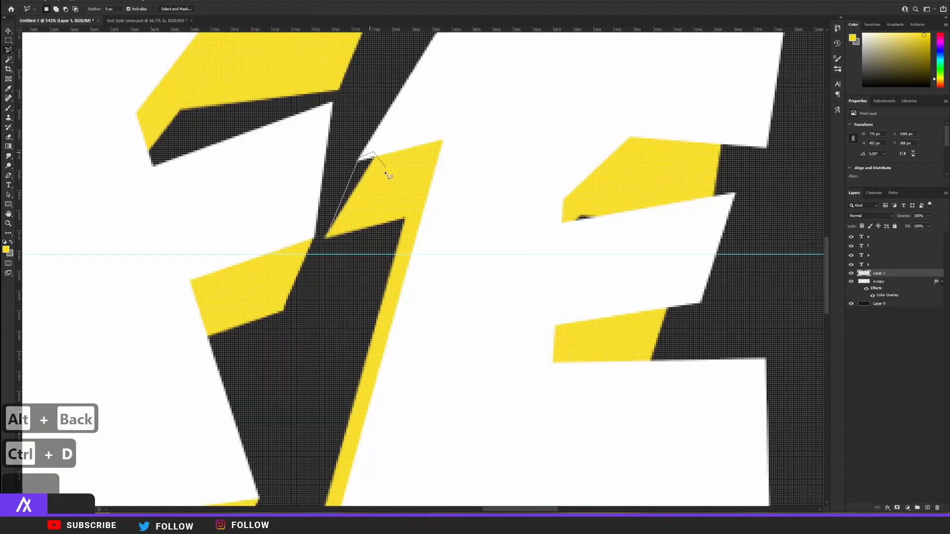
{"action": "key", "text": "alt+BackSpace"}
{"action": "key", "text": "ctrl+d"}
{"action": "key", "text": "alt+BackSpace"}
{"action": "key", "text": "ctrl+d"}
{"action": "key", "text": "alt+BackSpace"}
{"action": "key", "text": "ctrl+d"}
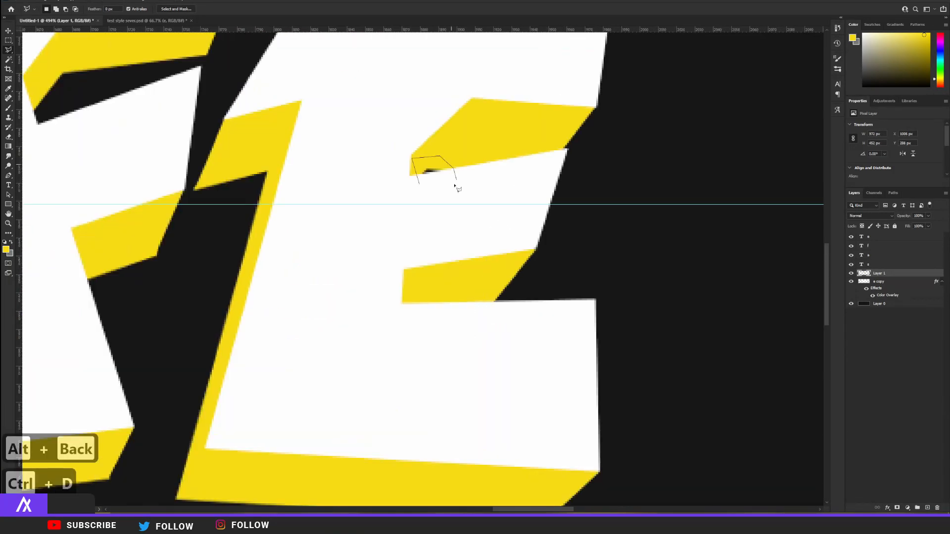
{"action": "key", "text": "alt+BackSpace"}
{"action": "scroll", "coordinate": [455, 186], "scroll_direction": "down", "scroll_amount": 10}
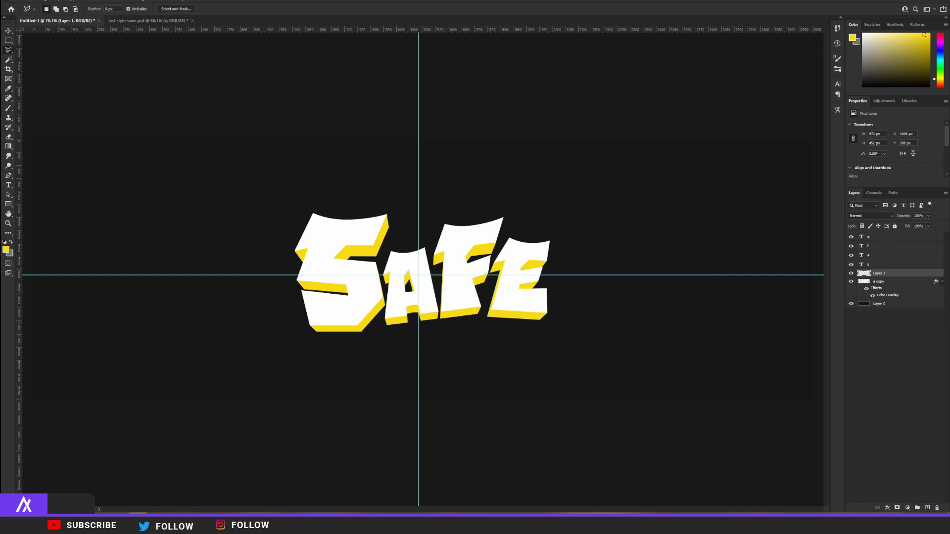
{"action": "scroll", "coordinate": [448, 260], "scroll_direction": "up", "scroll_amount": 5}
- Switch to the Move tool and add a Color Overlay effect to the S text layer
{"action": "key", "text": "v"}
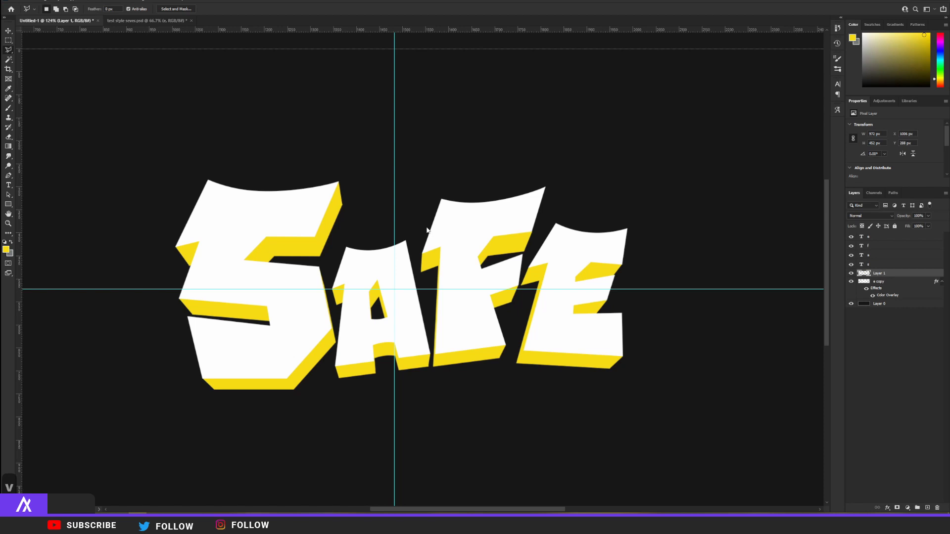
{"action": "key", "text": "Escape"}
{"action": "key", "text": "v"}
{"action": "left_click", "coordinate": [900, 264]}
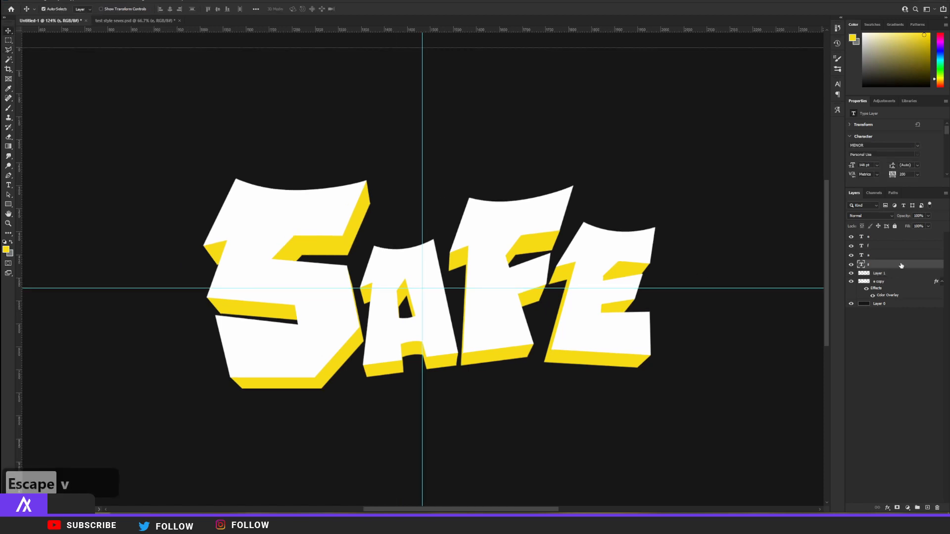
{"action": "double_click", "coordinate": [900, 265]}
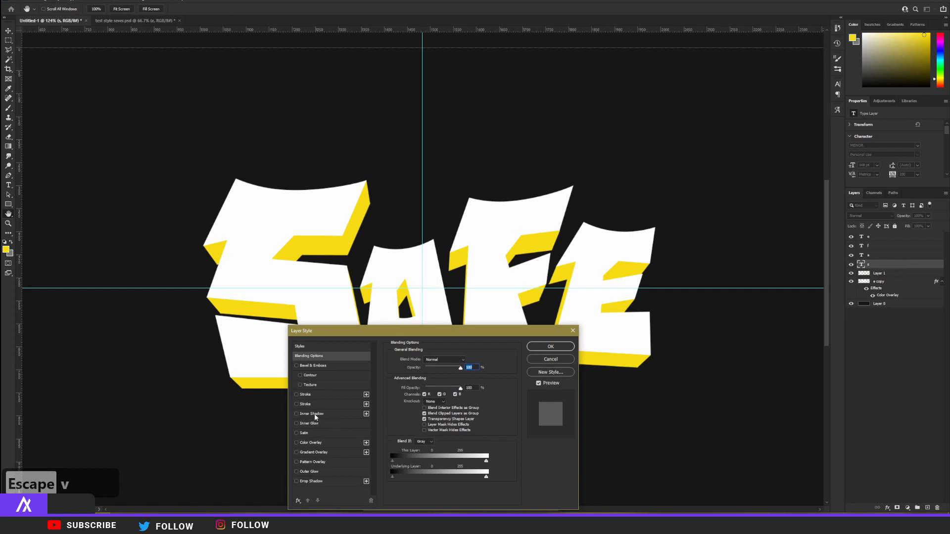
{"action": "left_click", "coordinate": [311, 443]}
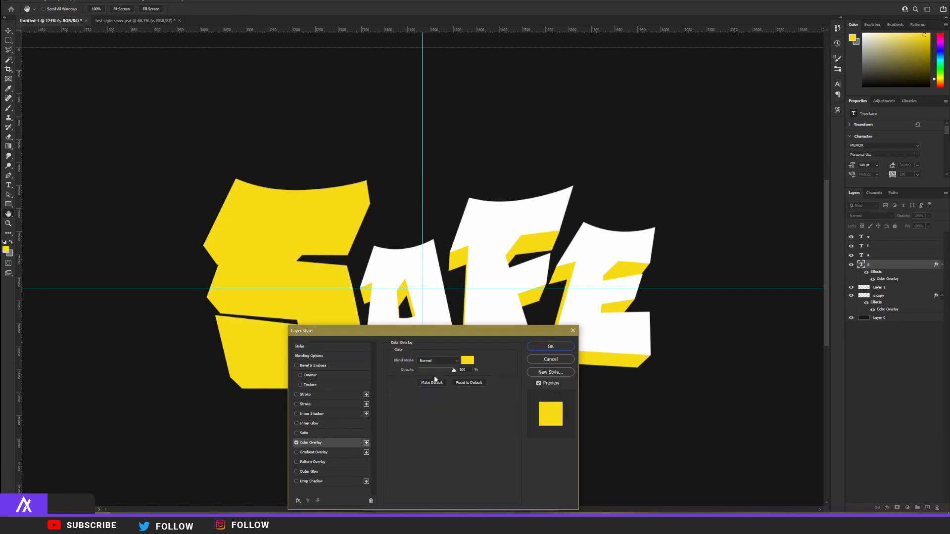
- Set the S layer's Color Overlay to purple 6823f6 after trying orange shades
{"action": "left_click", "coordinate": [468, 360]}
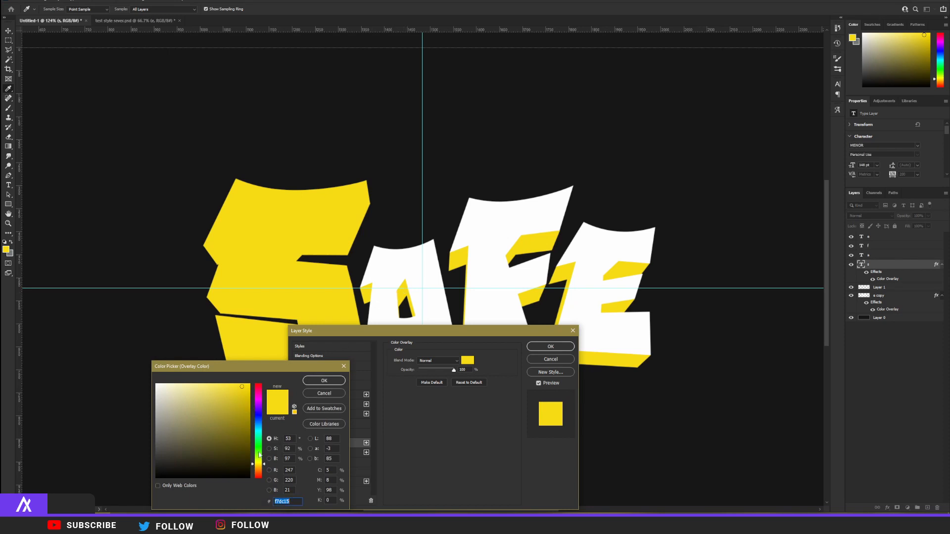
{"action": "left_click", "coordinate": [259, 472]}
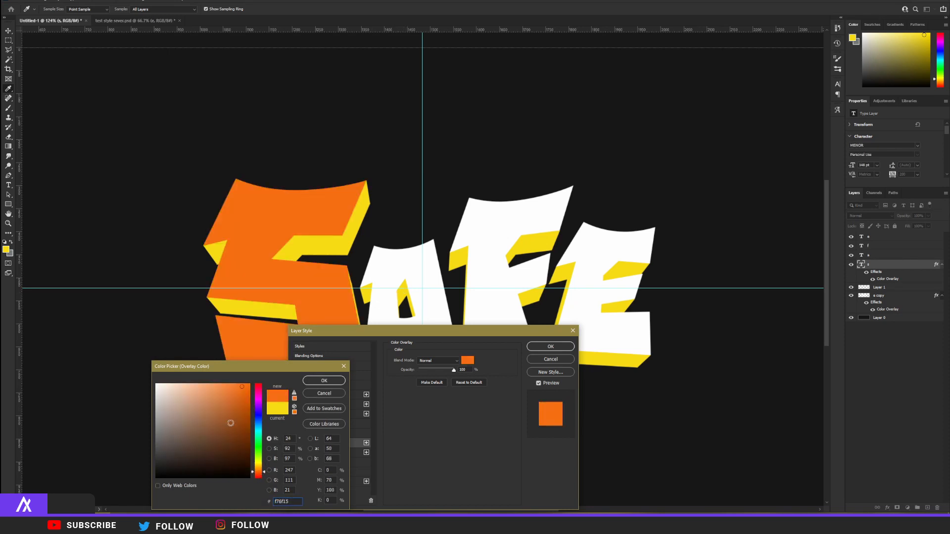
{"action": "left_click_drag", "start_coordinate": [164, 278], "coordinate": [0, 238]}
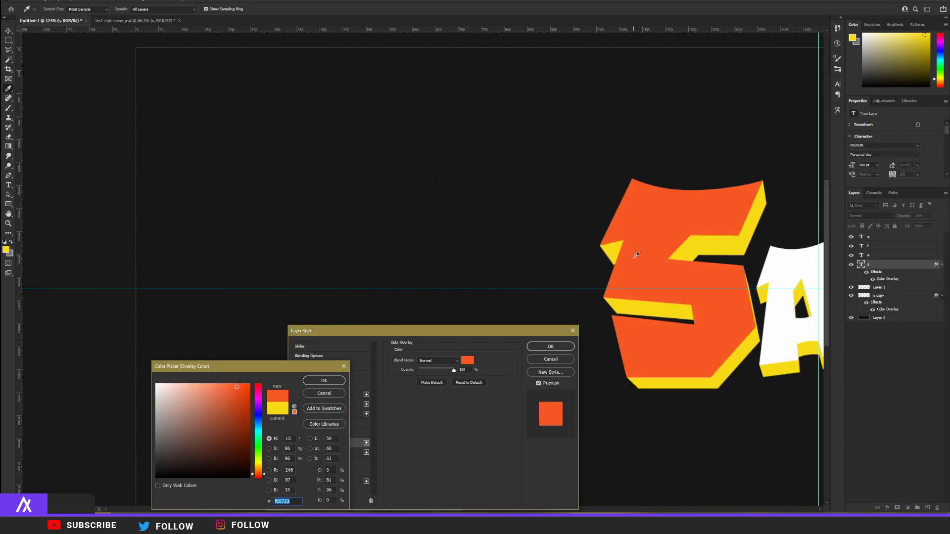
{"action": "left_click", "coordinate": [261, 409]}
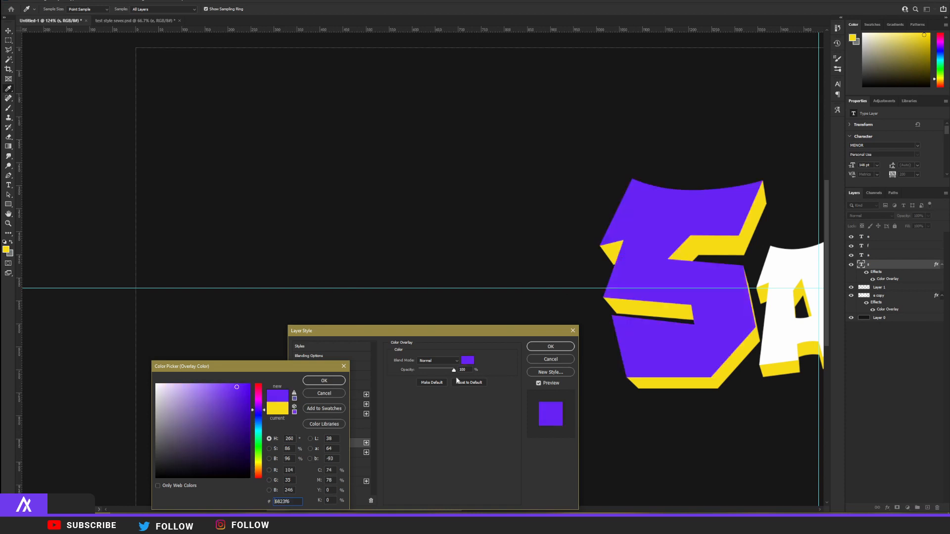
{"action": "left_click", "coordinate": [323, 381]}
- Add an Inner Shadow to the S layer with 38% opacity, 113° angle, 7 px distance, 0% choke and a small size
{"action": "scroll", "coordinate": [558, 261], "scroll_direction": "down", "scroll_amount": 5}
{"action": "scroll", "coordinate": [405, 291], "scroll_direction": "up", "scroll_amount": 8}
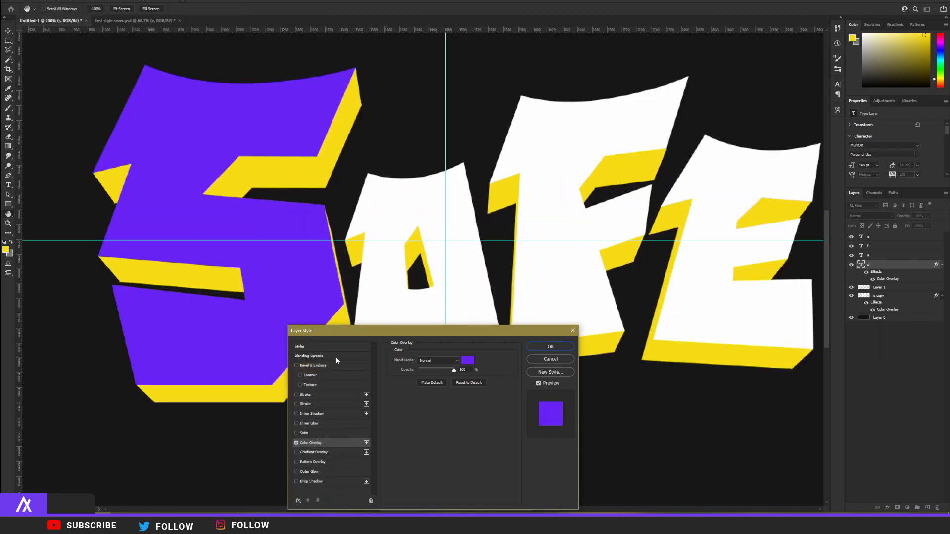
{"action": "left_click", "coordinate": [316, 414]}
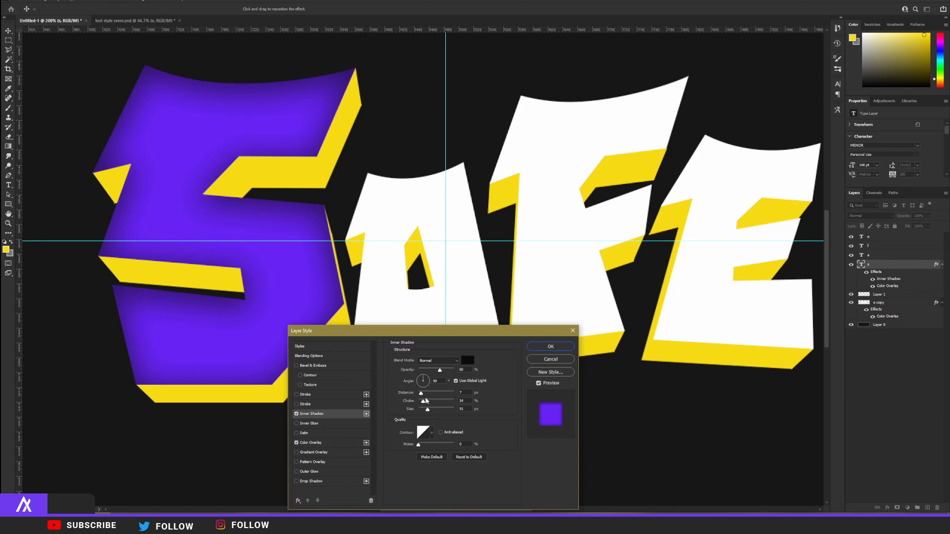
{"action": "left_click", "coordinate": [421, 376]}
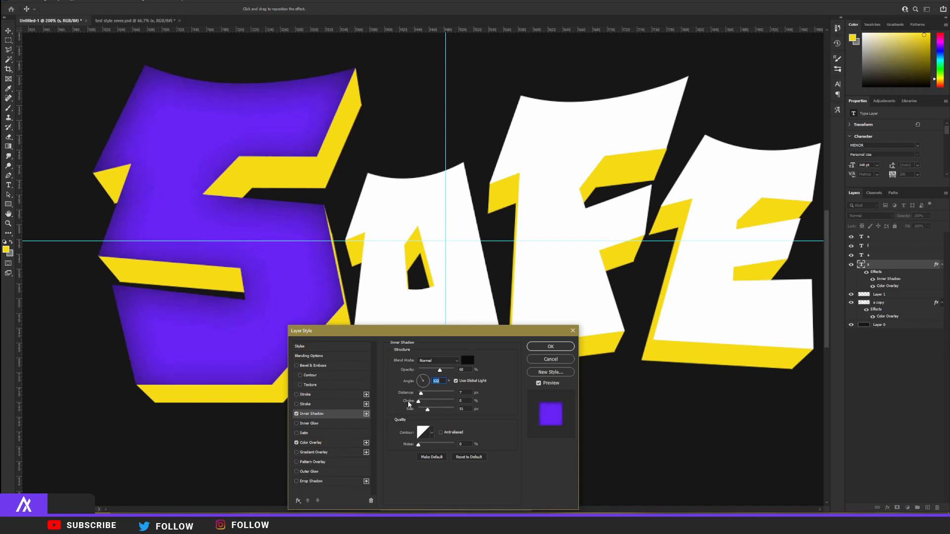
{"action": "left_click_drag", "start_coordinate": [413, 409], "coordinate": [424, 412]}
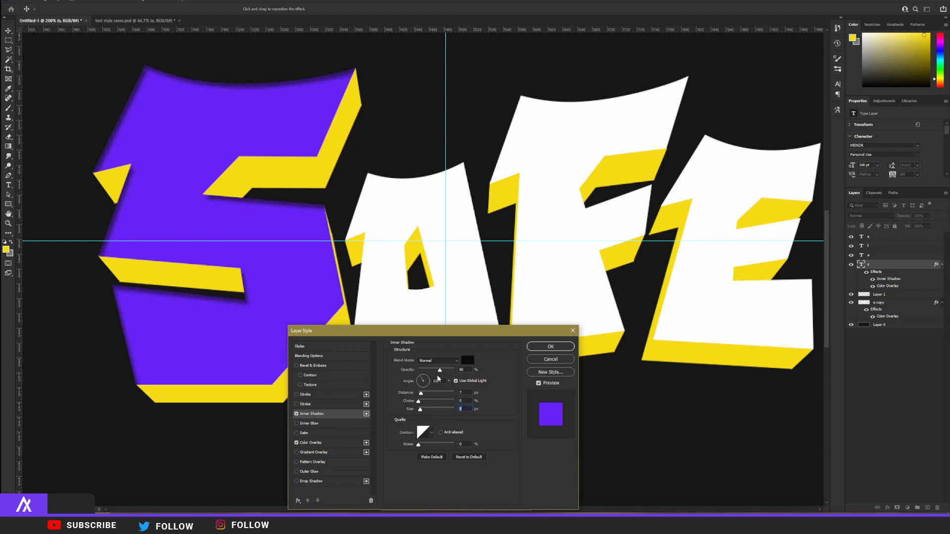
{"action": "left_click_drag", "start_coordinate": [435, 371], "coordinate": [433, 372]}
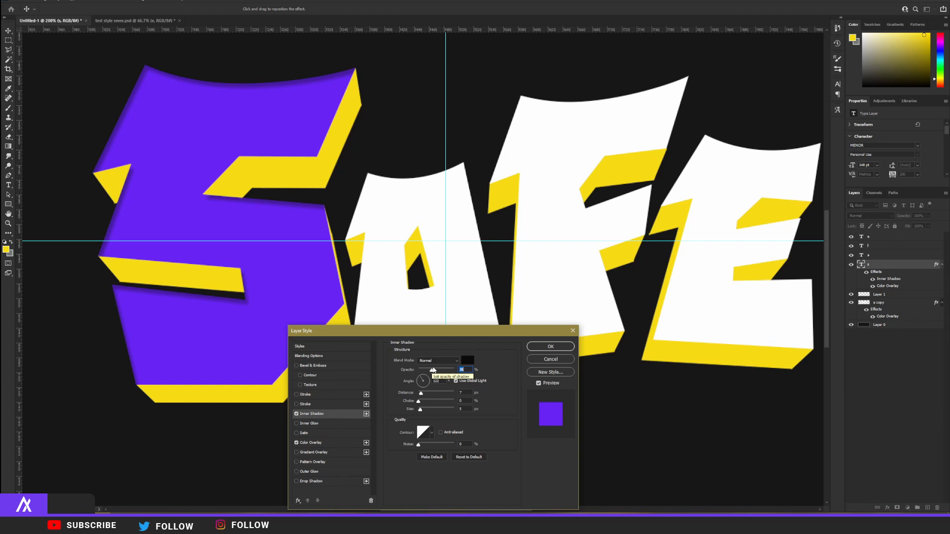
{"action": "mouse_move", "coordinate": [423, 375]}
{"action": "left_mouse_down"}
{"action": "mouse_move", "coordinate": [423, 390]}
{"action": "mouse_move", "coordinate": [423, 377]}
{"action": "left_mouse_up"}
{"action": "key", "text": "Return"}
{"action": "scroll", "coordinate": [435, 316], "scroll_direction": "down", "scroll_amount": 3}
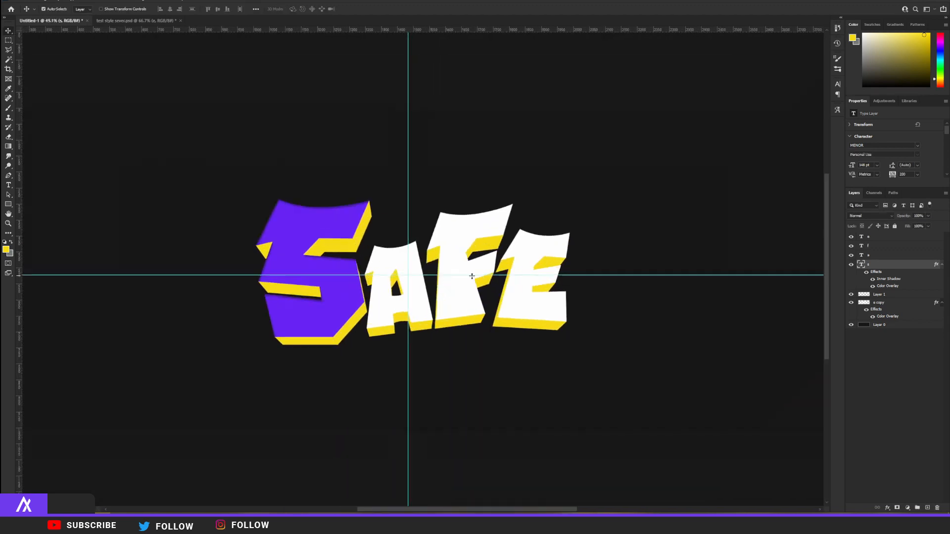
- Give the A text layer a turquoise Color Overlay and an Inner Shadow matching the S, and apply the layer style
{"action": "scroll", "coordinate": [382, 318], "scroll_direction": "up", "scroll_amount": 3}
{"action": "left_click", "coordinate": [460, 316]}
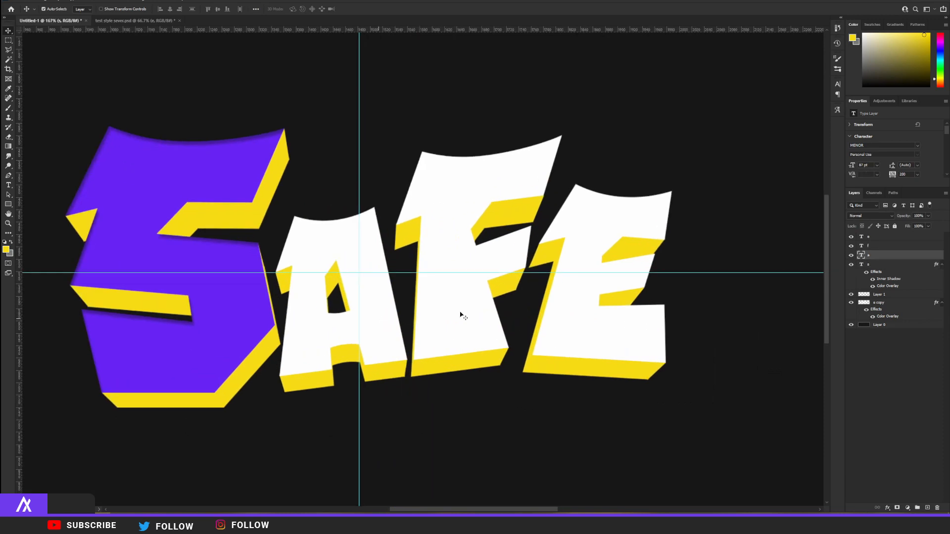
{"action": "double_click", "coordinate": [900, 260]}
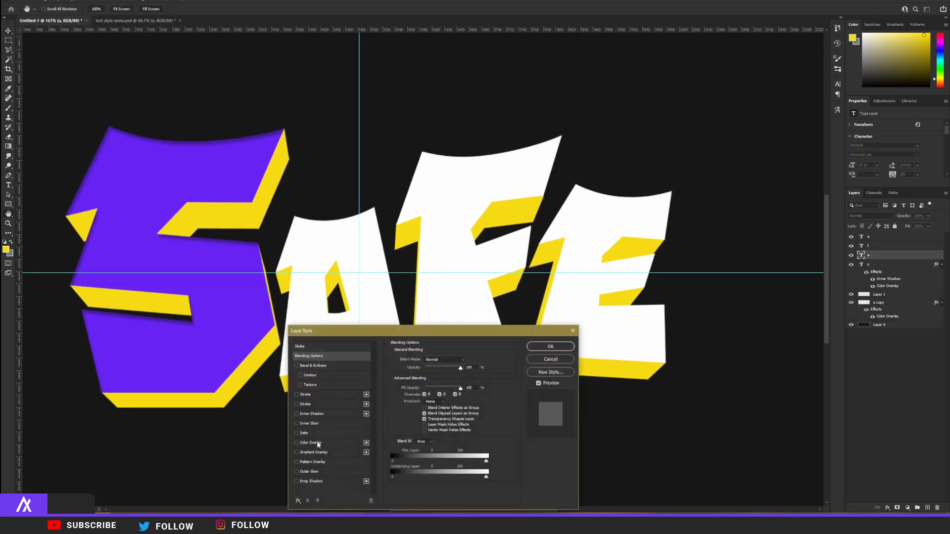
{"action": "left_click", "coordinate": [316, 441]}
{"action": "left_click", "coordinate": [457, 363]}
{"action": "left_click", "coordinate": [504, 369]}
{"action": "left_click", "coordinate": [467, 360]}
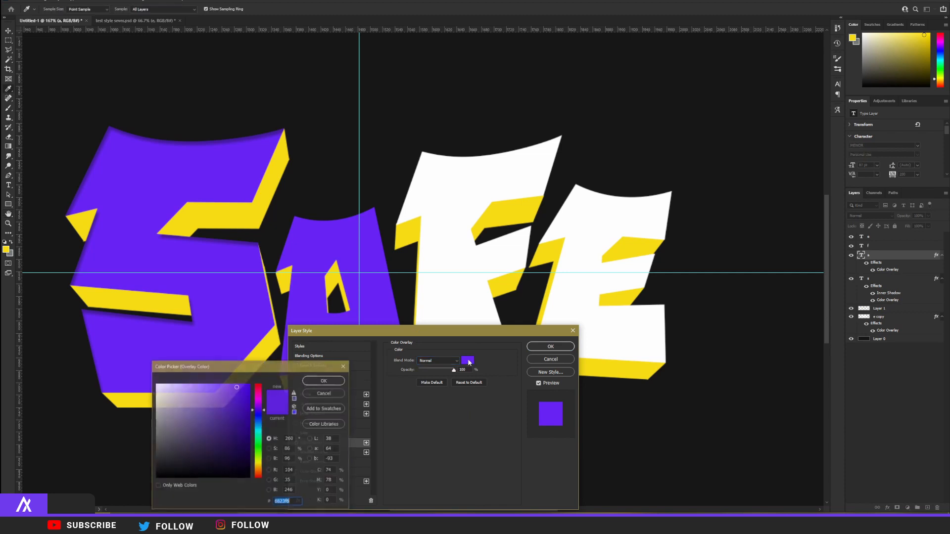
{"action": "left_click", "coordinate": [258, 399]}
{"action": "left_click_drag", "start_coordinate": [259, 401], "coordinate": [260, 437]}
{"action": "key", "text": "Return"}
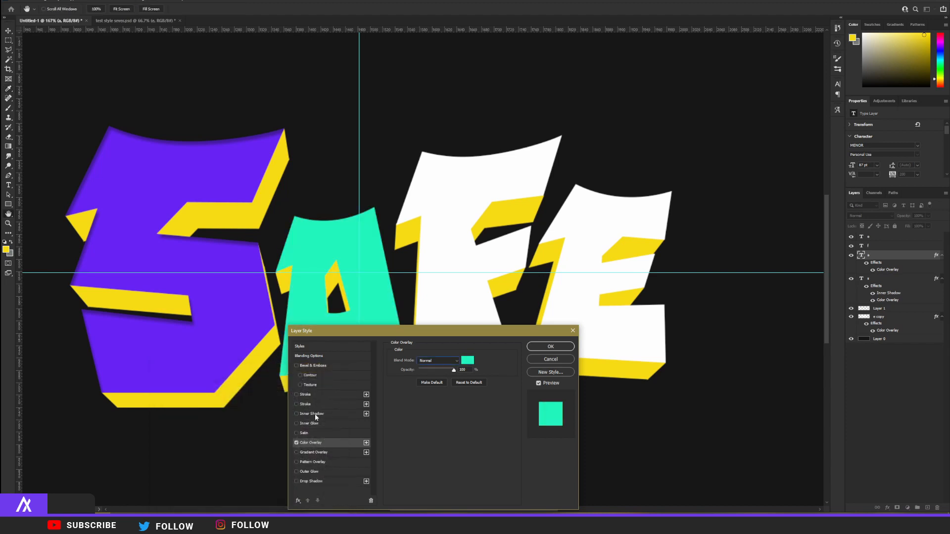
{"action": "left_click", "coordinate": [314, 413]}
{"action": "left_click", "coordinate": [554, 347]}
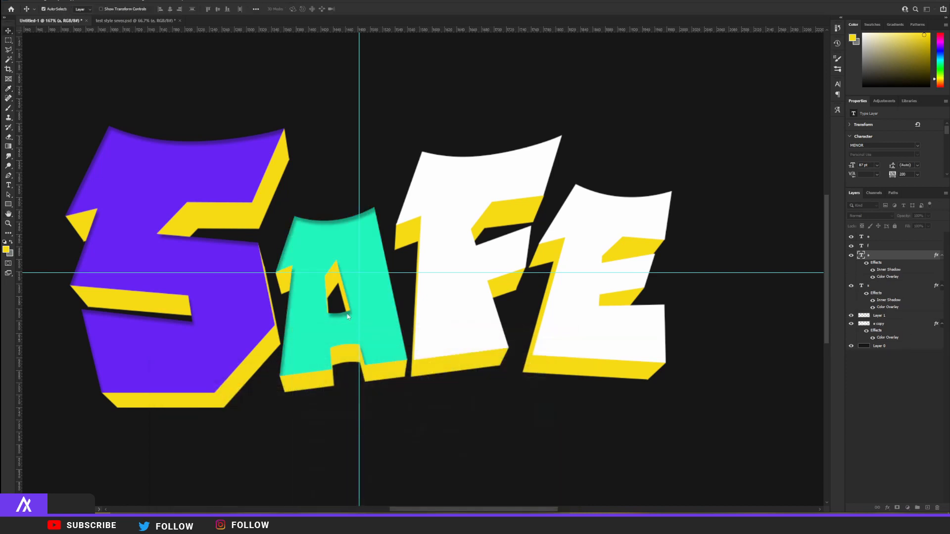
- Apply a purple Color Overlay to the F and a turquoise one to the E, each with the same Inner Shadow
{"action": "scroll", "coordinate": [363, 310], "scroll_direction": "down", "scroll_amount": 5}
{"action": "scroll", "coordinate": [364, 312], "scroll_direction": "up", "scroll_amount": 6}
{"action": "left_click", "coordinate": [469, 316]}
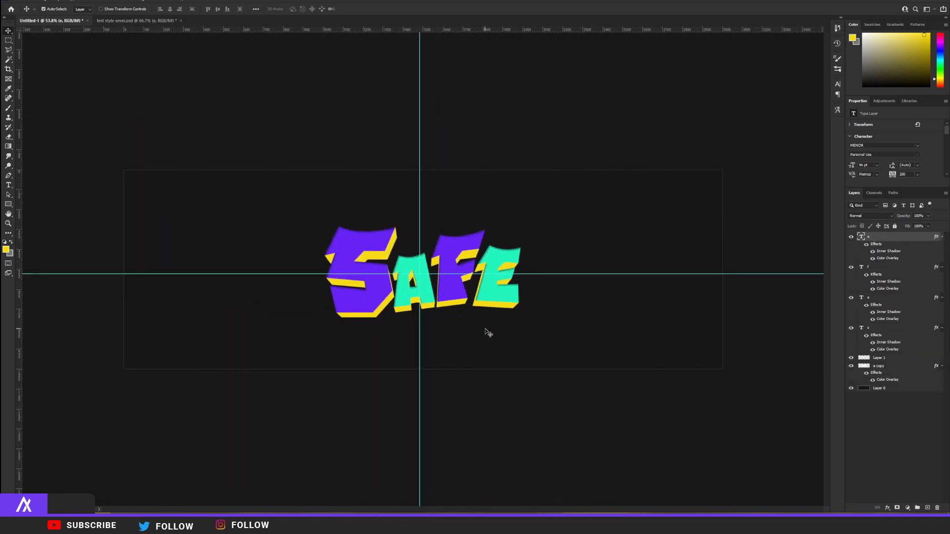
- Check Layer 1's contribution by toggling its visibility, and merge it with the extrusion copy layer beneath it
{"action": "scroll", "coordinate": [454, 319], "scroll_direction": "up", "scroll_amount": 2}
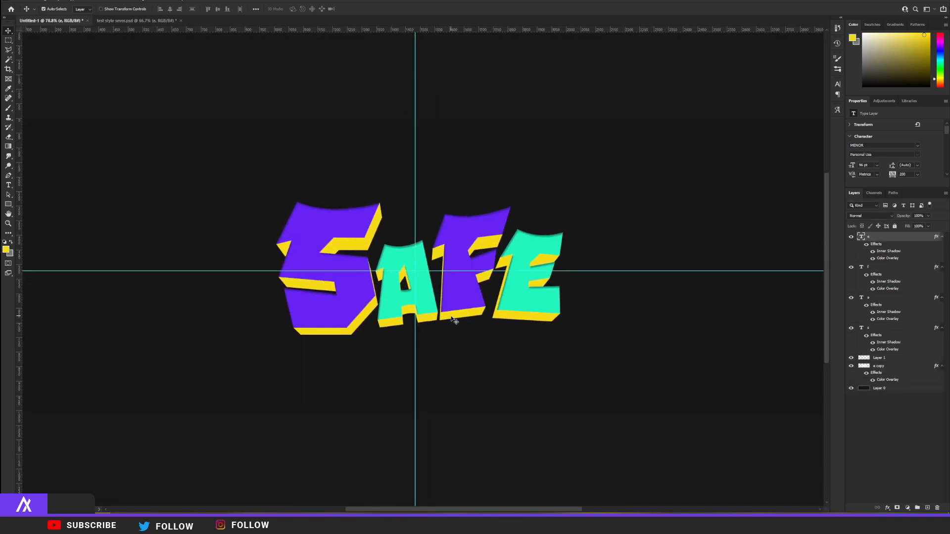
{"action": "scroll", "coordinate": [454, 321], "scroll_direction": "up", "scroll_amount": 4}
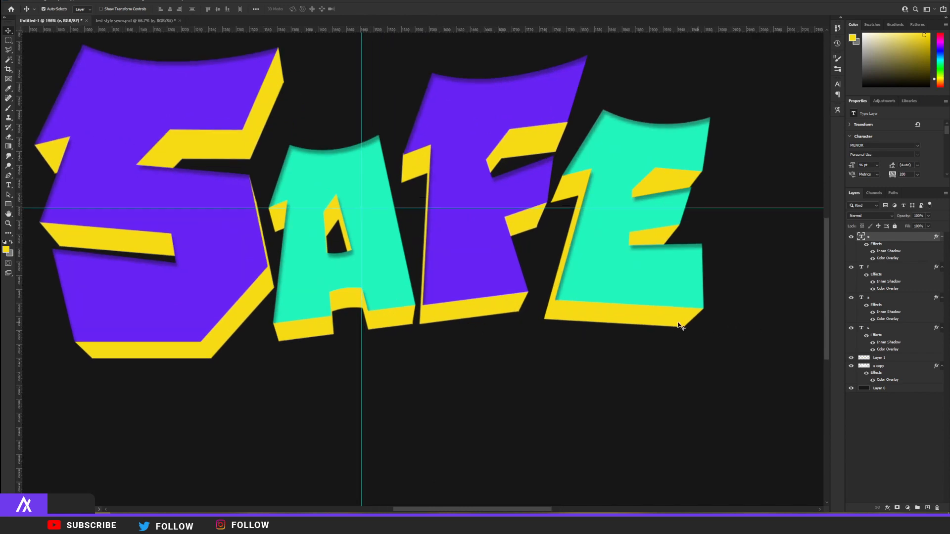
{"action": "left_click", "coordinate": [646, 318]}
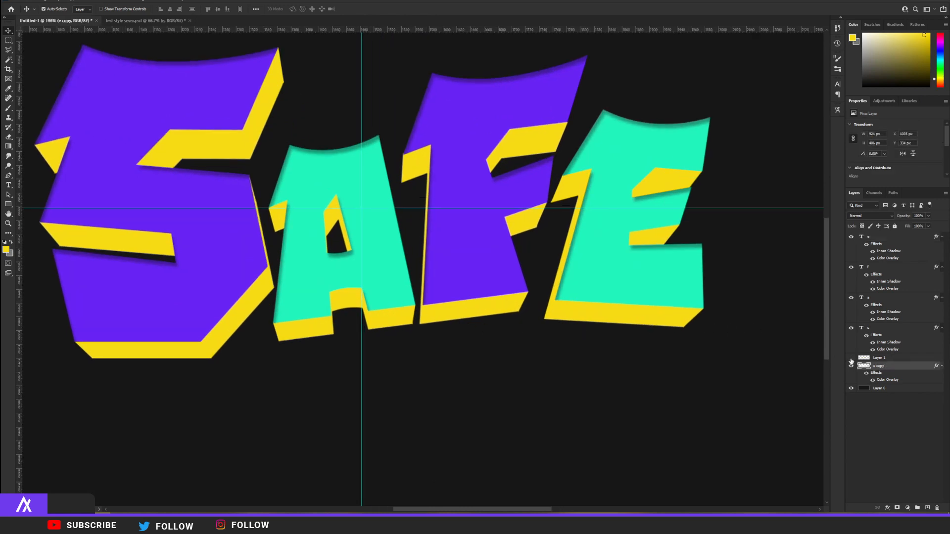
{"action": "left_click", "coordinate": [851, 359]}
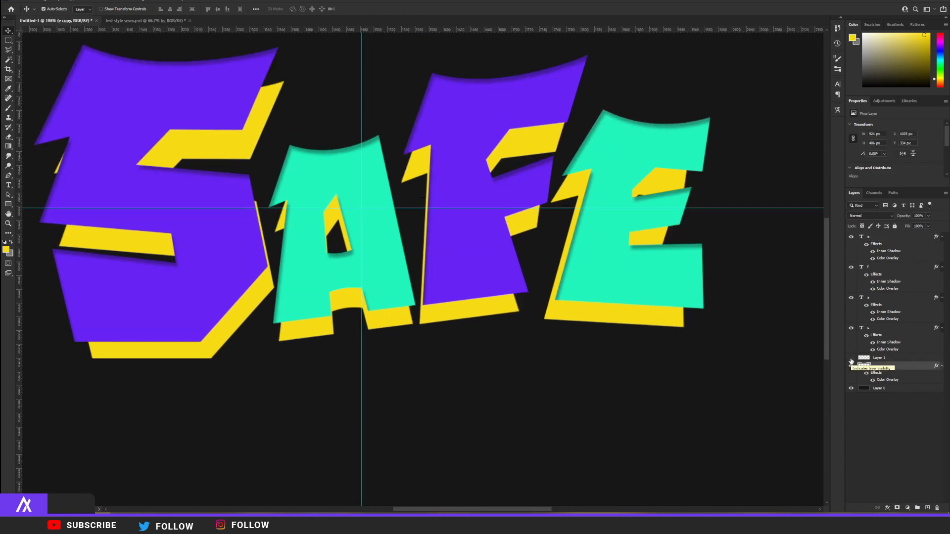
{"action": "left_click", "coordinate": [850, 358]}
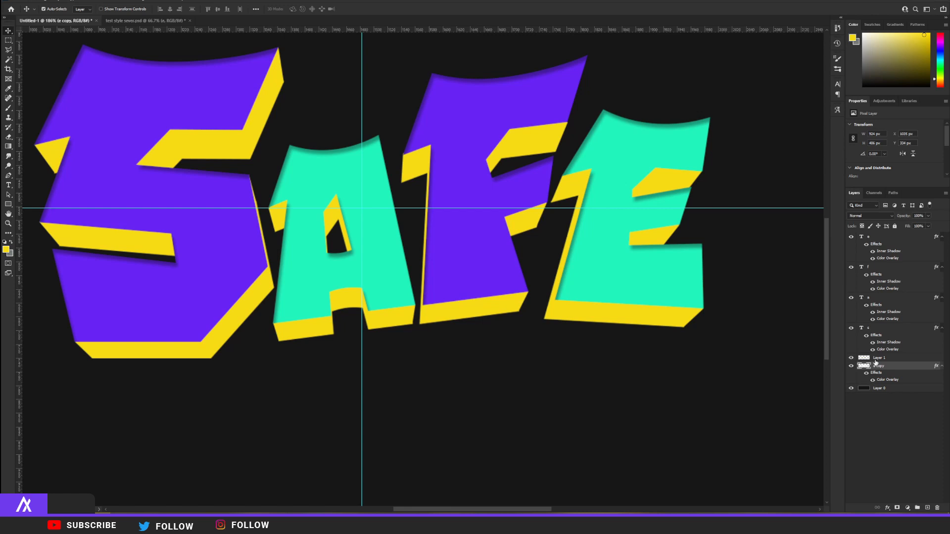
{"action": "left_click", "coordinate": [875, 359], "text": "shift"}
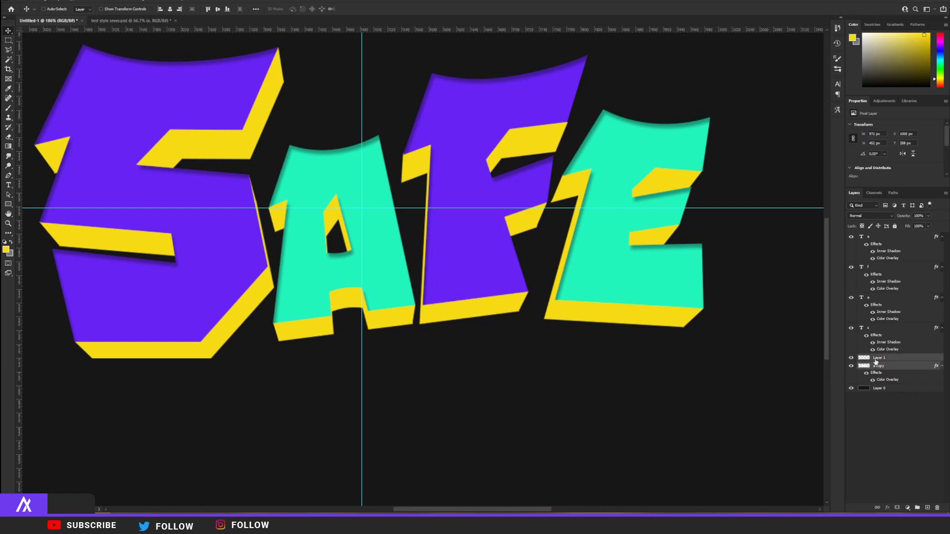
{"action": "key", "text": "ctrl+e"}
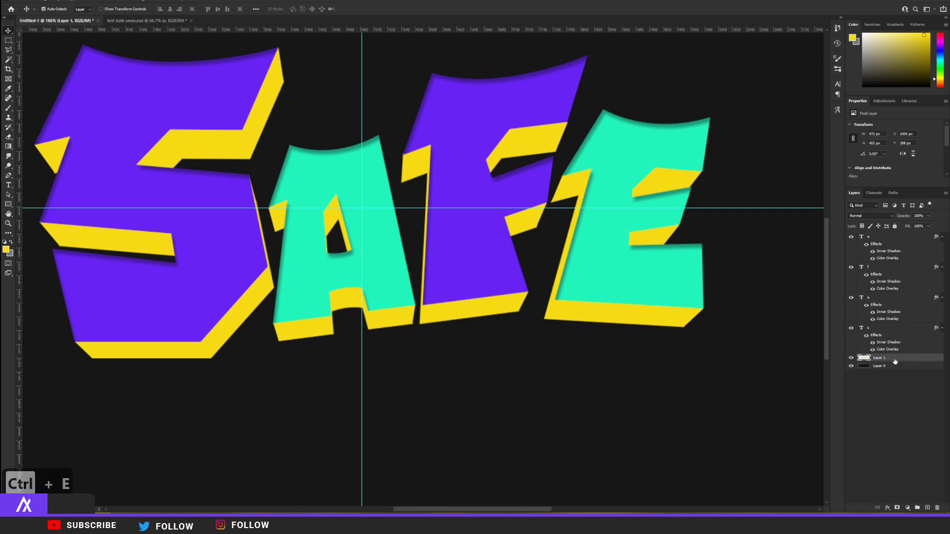
- Add an Inner Shadow to the merged extrusion layer with a size of 62 px and 51% opacity
{"action": "double_click", "coordinate": [894, 362]}
{"action": "left_click", "coordinate": [314, 415]}
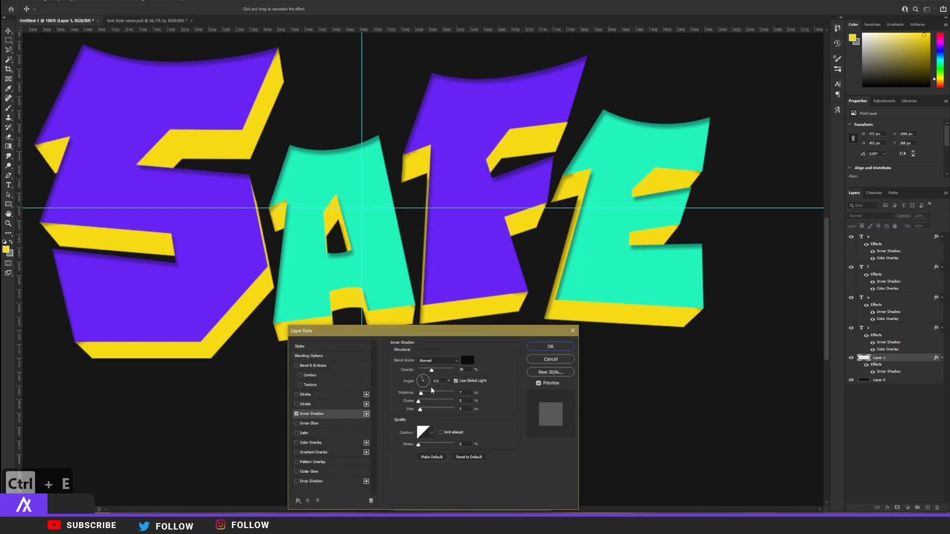
{"action": "left_click_drag", "start_coordinate": [421, 410], "coordinate": [429, 409]}
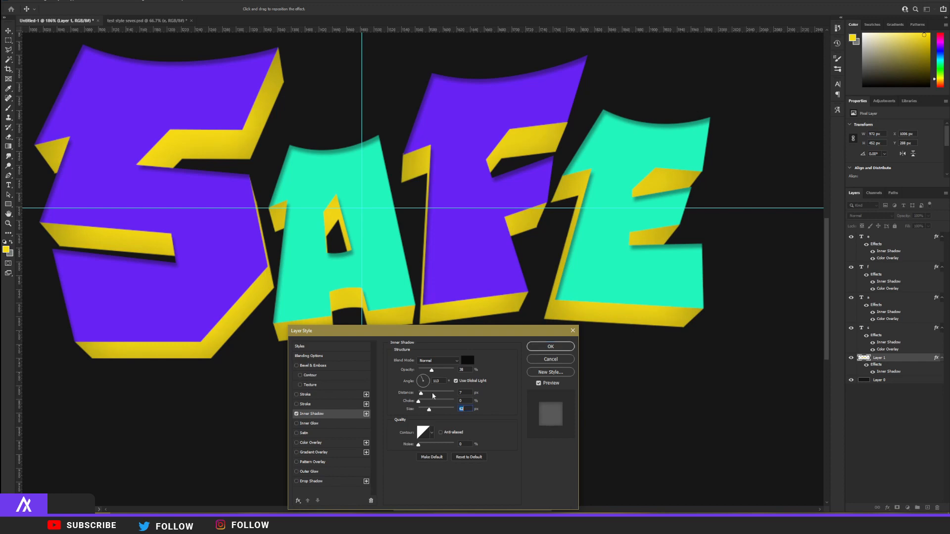
{"action": "left_click_drag", "start_coordinate": [437, 372], "coordinate": [438, 373]}
- Change the extrusion's Inner Shadow colour to dark brown 4a3507 and raise the shadow's opacity slightly
{"action": "left_click", "coordinate": [468, 361]}
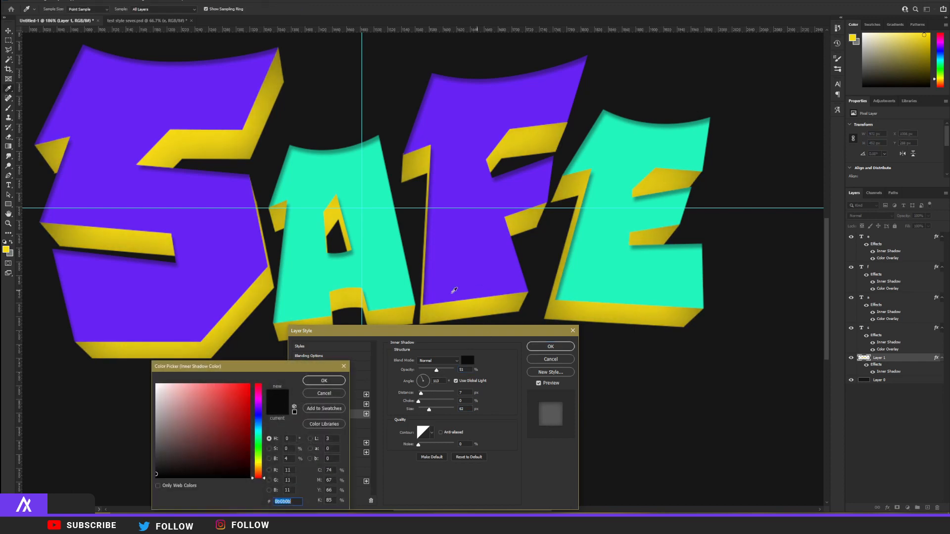
{"action": "left_click", "coordinate": [336, 210]}
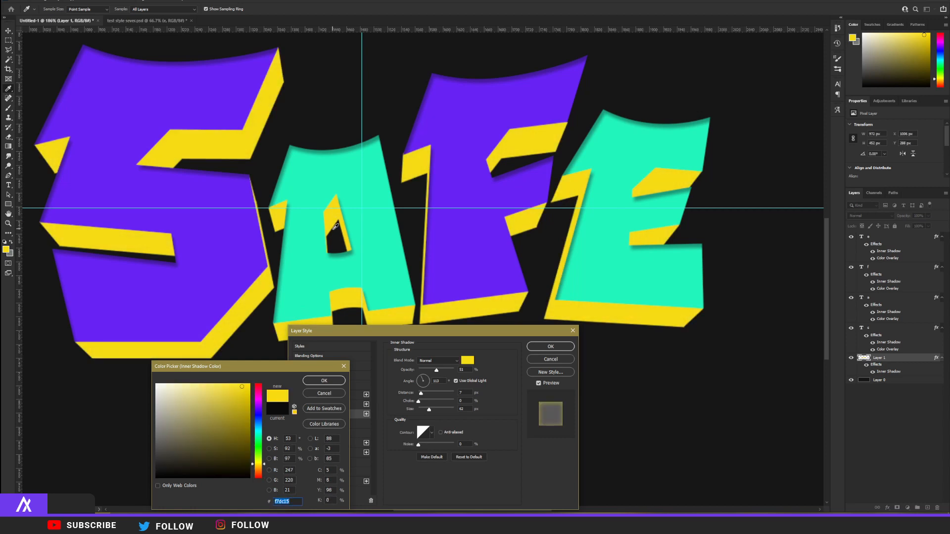
{"action": "type", "text": "7e5600"}
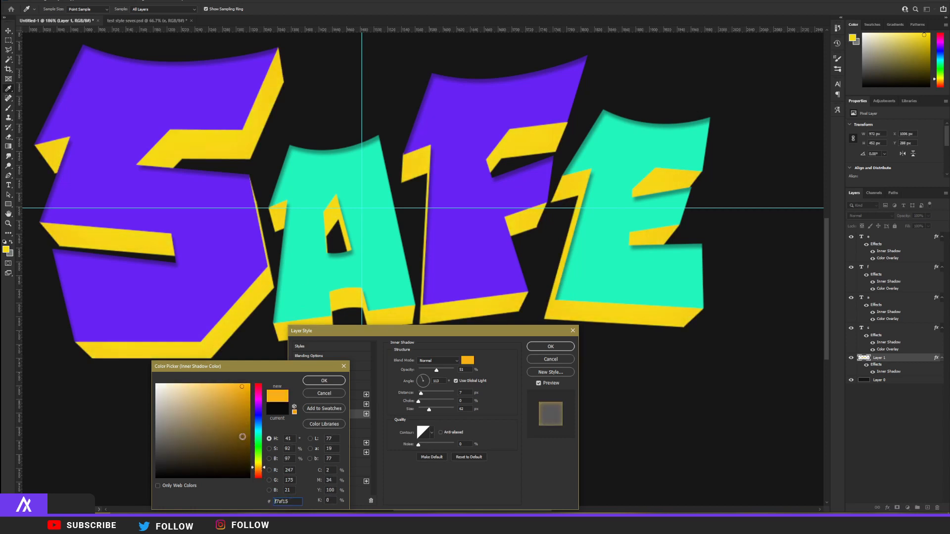
{"action": "left_click_drag", "start_coordinate": [240, 443], "coordinate": [241, 451]}
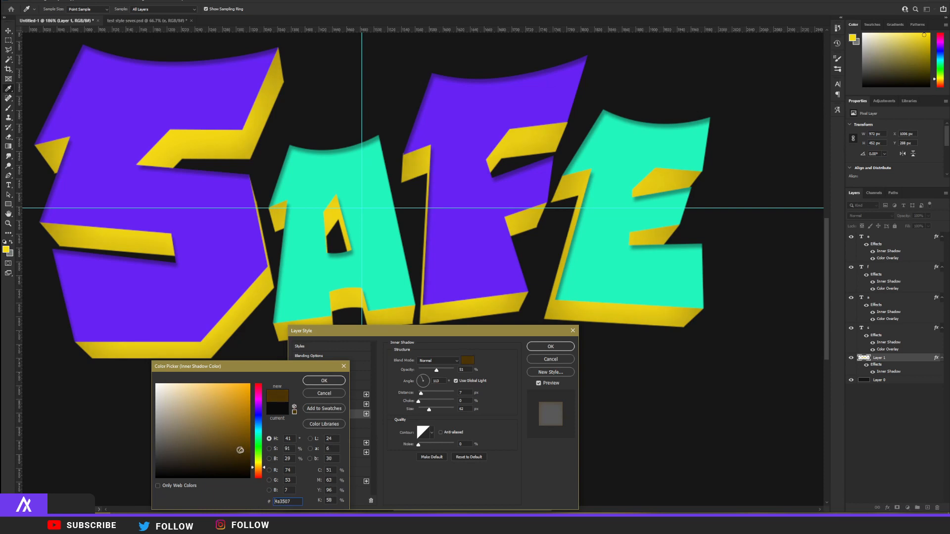
{"action": "left_click", "coordinate": [324, 381]}
{"action": "left_click_drag", "start_coordinate": [437, 370], "coordinate": [441, 370]}
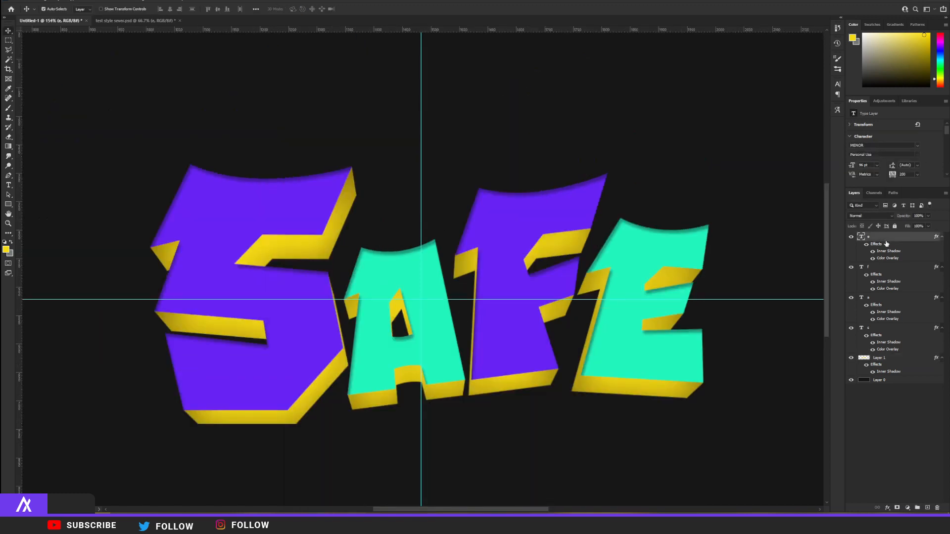
- Create a new layer above all letters, load the S outline as a selection, and make the new layer active
{"action": "left_click", "coordinate": [928, 508]}
{"action": "left_click", "coordinate": [874, 338]}
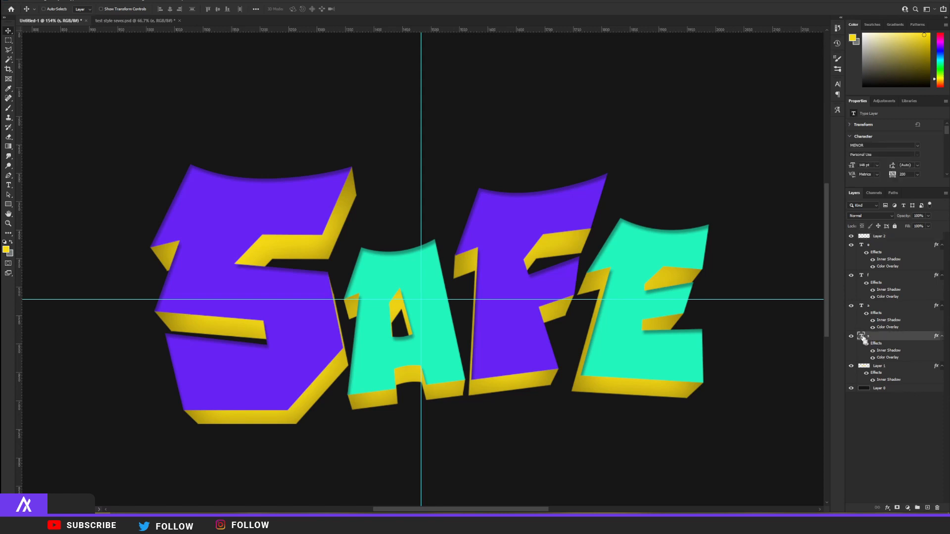
{"action": "left_click", "coordinate": [861, 336], "text": "ctrl"}
{"action": "key", "text": "alt+period"}
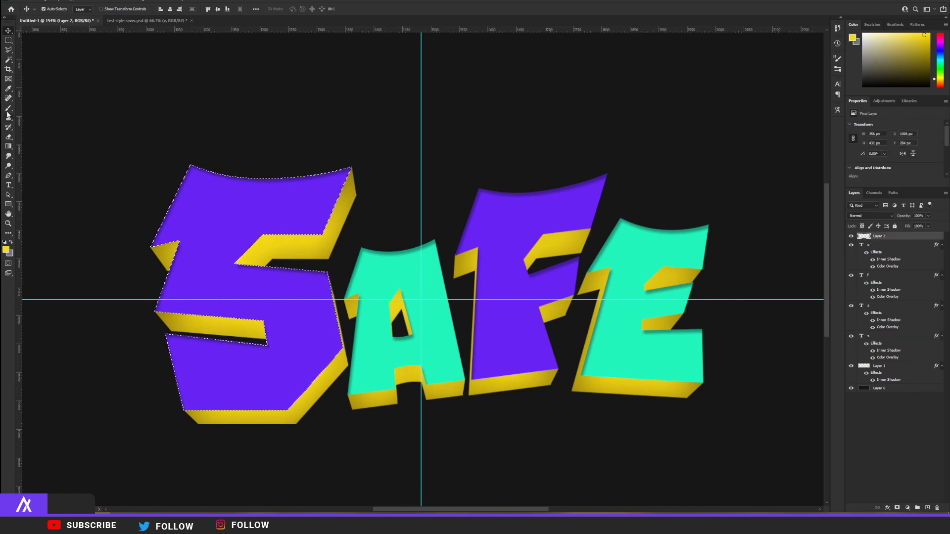
- Switch to the Brush tool, undo the trial stroke, and set a round brush of about 180 px with 100% hardness
{"action": "key", "text": "b"}
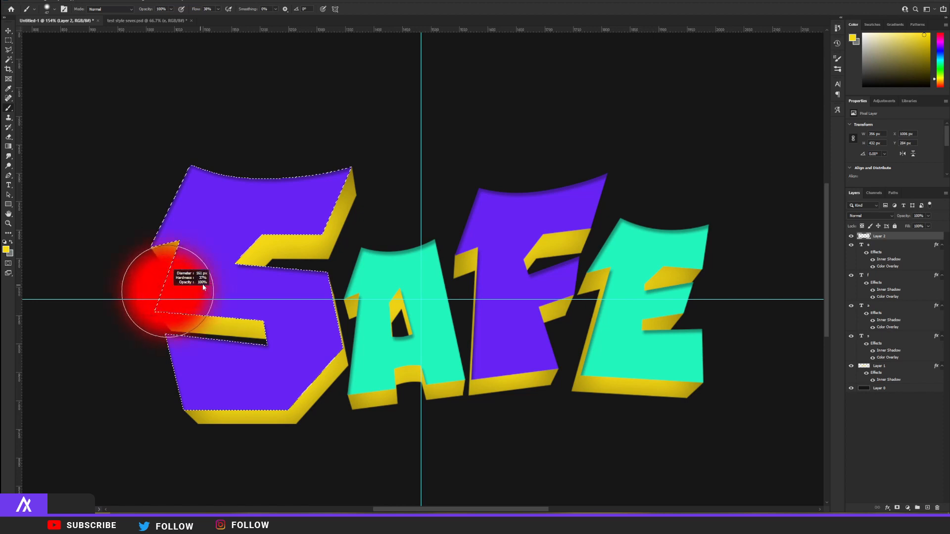
{"action": "left_click_drag", "start_coordinate": [184, 333], "coordinate": [299, 339]}
{"action": "key", "text": "ctrl+z"}
{"action": "left_click_drag", "start_coordinate": [248, 312], "coordinate": [242, 439]}
{"action": "left_click", "coordinate": [51, 9]}
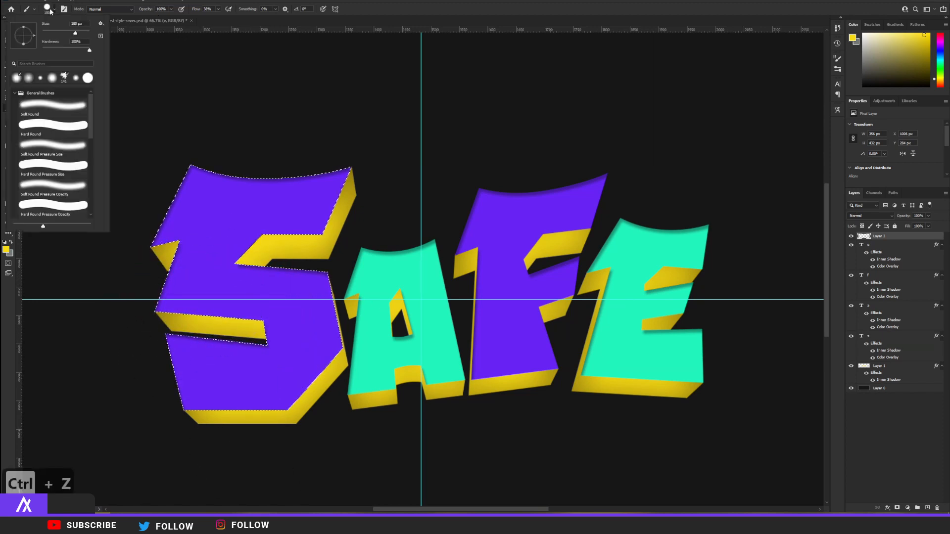
{"action": "left_click", "coordinate": [170, 307]}
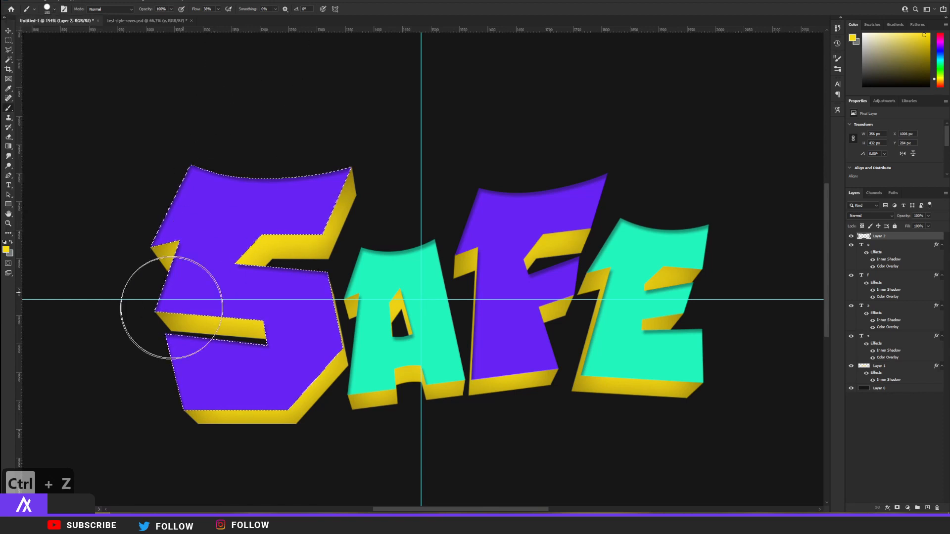
- Sample the S's purple as the foreground colour and lighten it to a pale purple
{"action": "left_click", "coordinate": [6, 251]}
{"action": "left_click", "coordinate": [209, 278]}
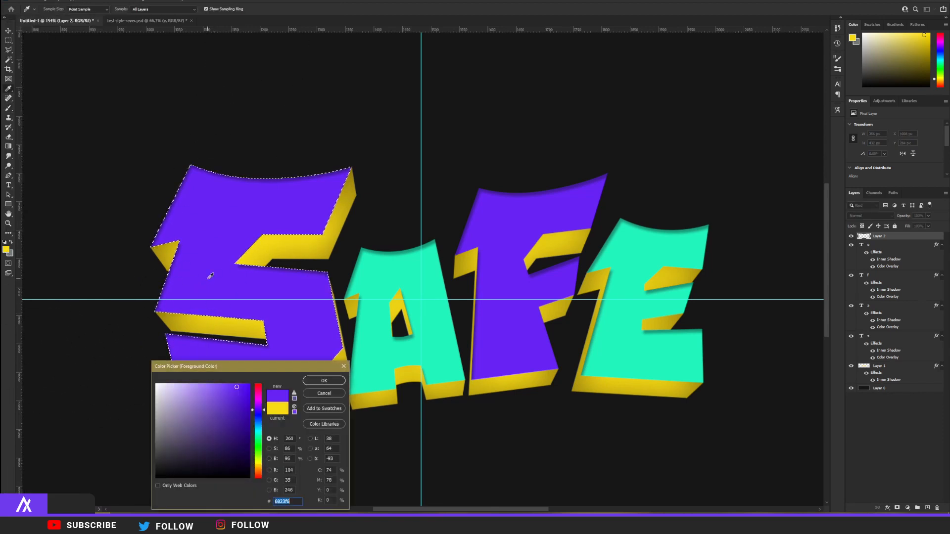
{"action": "left_click_drag", "start_coordinate": [216, 400], "coordinate": [195, 384]}
{"action": "left_click", "coordinate": [313, 380]}
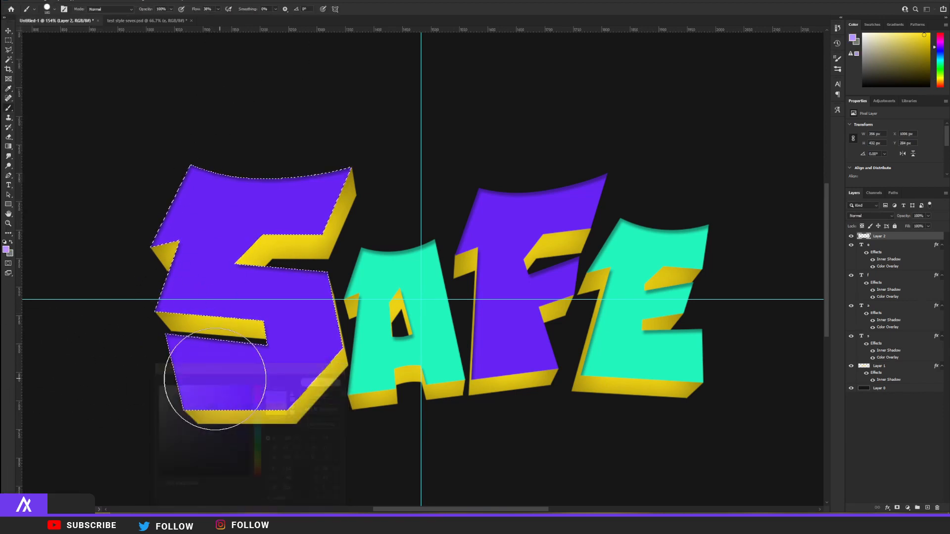
- Paint three pale-purple circles of decreasing size inside the lower half of the S, shrinking the brush between them
{"action": "left_click", "coordinate": [198, 384]}
{"action": "left_click_drag", "start_coordinate": [304, 335], "coordinate": [269, 344]}
{"action": "left_click", "coordinate": [269, 344]}
{"action": "left_click_drag", "start_coordinate": [262, 297], "coordinate": [248, 297]}
{"action": "left_click", "coordinate": [231, 305]}
- Paint more pale-purple circles of varied sizes on the upper part of the S, including its edges, and deselect the letter
{"action": "left_click", "coordinate": [177, 223]}
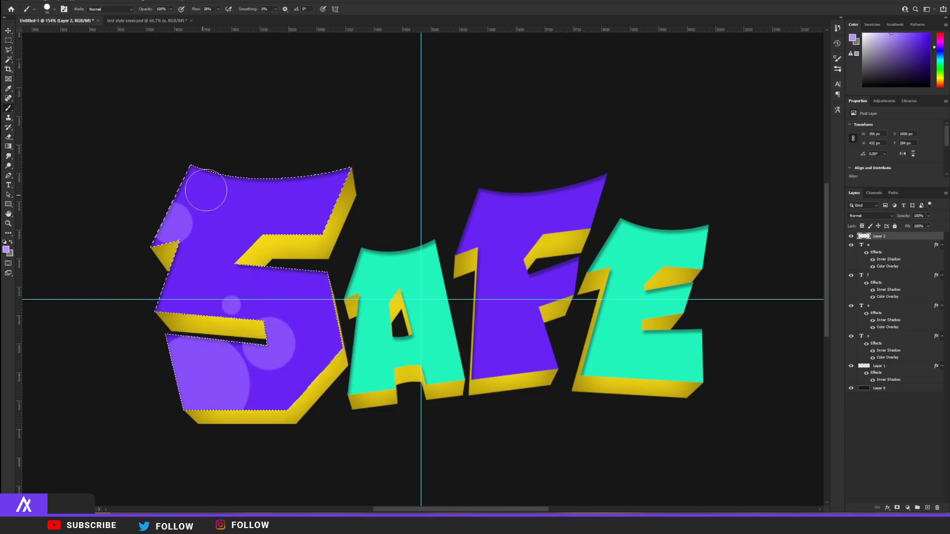
{"action": "mouse_move", "coordinate": [237, 190]}
{"action": "left_mouse_down"}
{"action": "mouse_move", "coordinate": [219, 195]}
{"action": "mouse_move", "coordinate": [227, 217]}
{"action": "left_mouse_up"}
{"action": "left_click", "coordinate": [216, 198]}
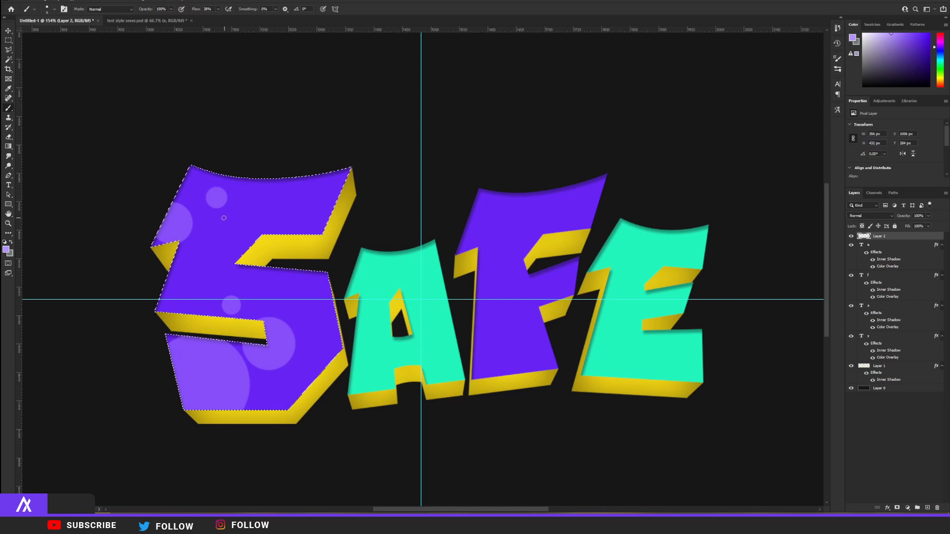
{"action": "left_click", "coordinate": [209, 216]}
{"action": "mouse_move", "coordinate": [251, 230]}
{"action": "left_mouse_down"}
{"action": "mouse_move", "coordinate": [341, 232]}
{"action": "mouse_move", "coordinate": [218, 235]}
{"action": "left_mouse_up"}
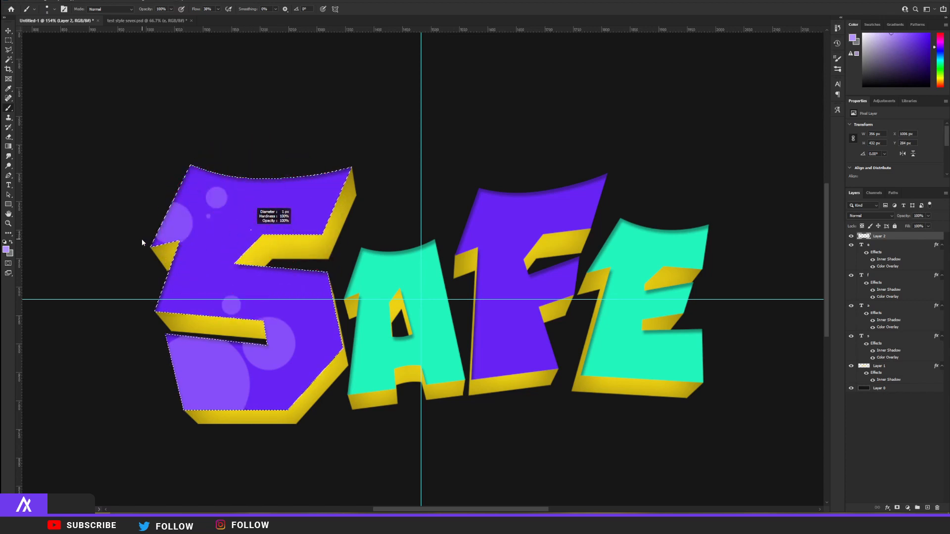
{"action": "mouse_move", "coordinate": [141, 242]}
{"action": "left_mouse_down"}
{"action": "mouse_move", "coordinate": [269, 241]}
{"action": "mouse_move", "coordinate": [264, 124]}
{"action": "mouse_move", "coordinate": [278, 321]}
{"action": "mouse_move", "coordinate": [161, 295]}
{"action": "left_mouse_up"}
{"action": "left_click_drag", "start_coordinate": [292, 221], "coordinate": [302, 226]}
{"action": "scroll", "coordinate": [381, 297], "scroll_direction": "down", "scroll_amount": 4}
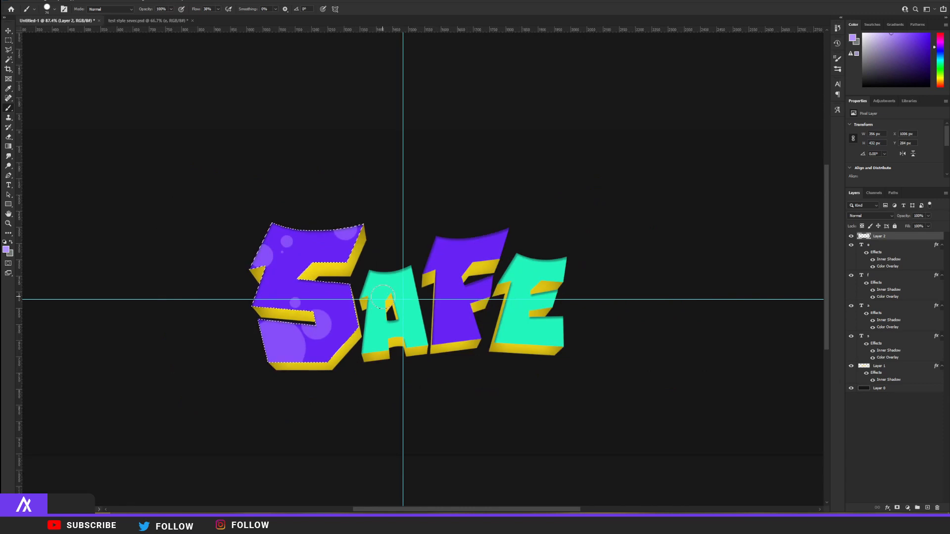
{"action": "key", "text": "ctrl+d"}
{"action": "scroll", "coordinate": [478, 293], "scroll_direction": "up", "scroll_amount": 3}
{"action": "key", "text": "v"}
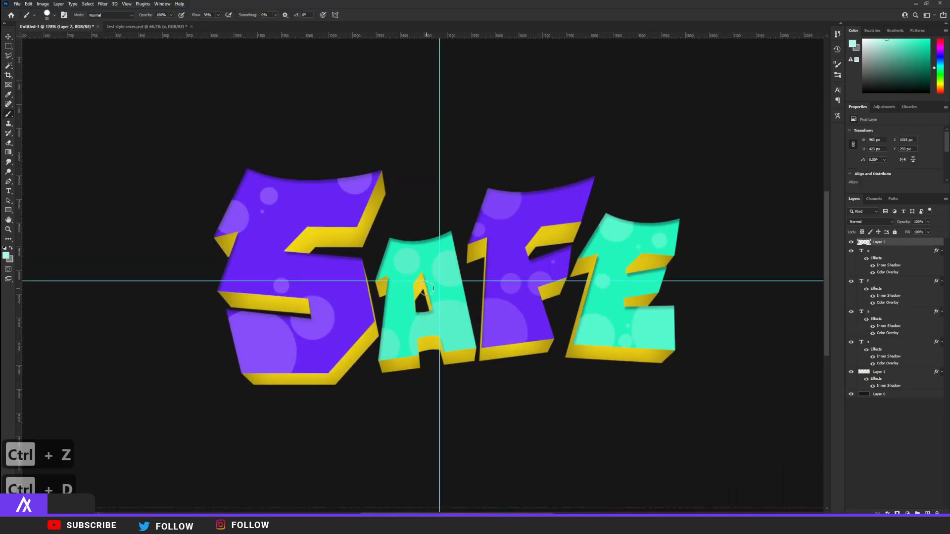
- Duplicate the four letter text layers and merge the duplicates into a single layer
{"action": "scroll", "coordinate": [430, 297], "scroll_direction": "down", "scroll_amount": 5}
{"action": "scroll", "coordinate": [445, 314], "scroll_direction": "up", "scroll_amount": 4}
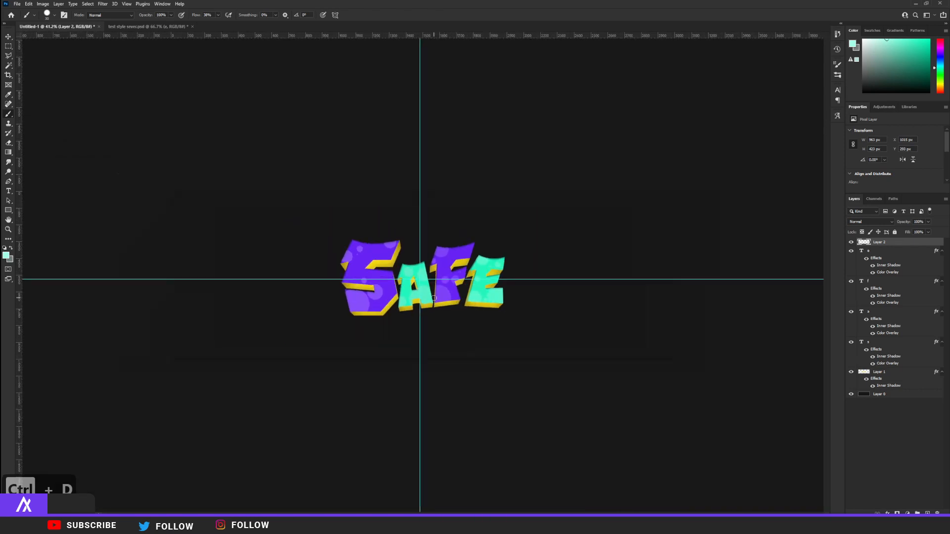
{"action": "scroll", "coordinate": [477, 322], "scroll_direction": "up", "scroll_amount": 5}
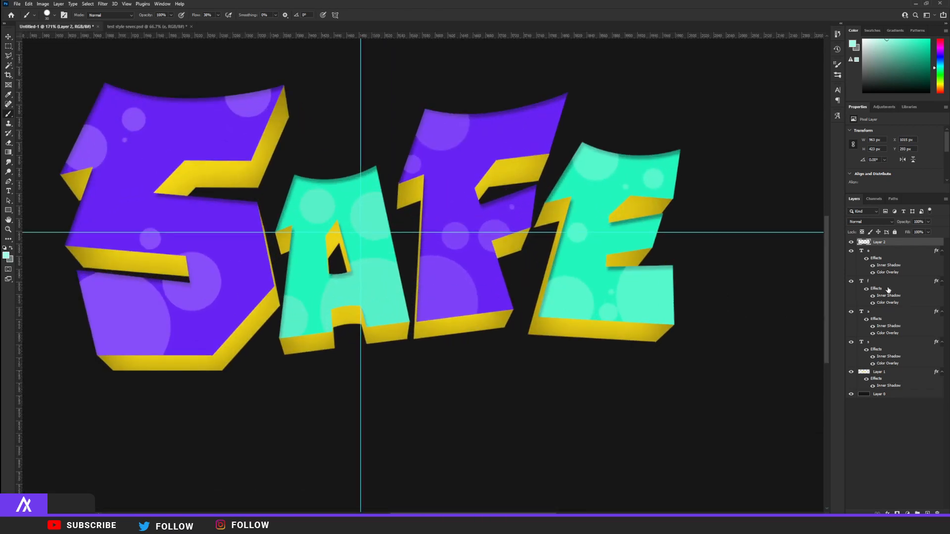
{"action": "left_click", "coordinate": [880, 255]}
{"action": "left_click", "coordinate": [878, 342], "text": "shift"}
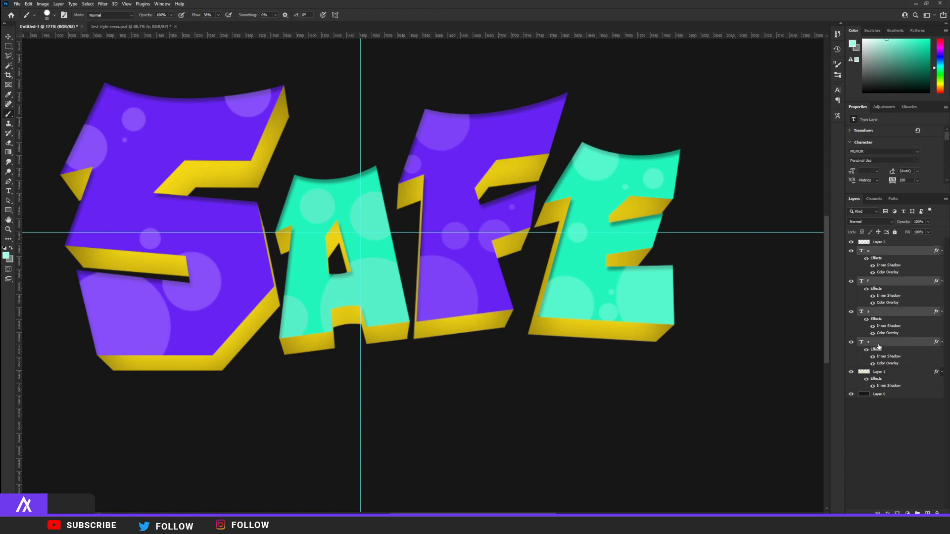
{"action": "key", "text": "ctrl+j"}
{"action": "key", "text": "ctrl+e"}
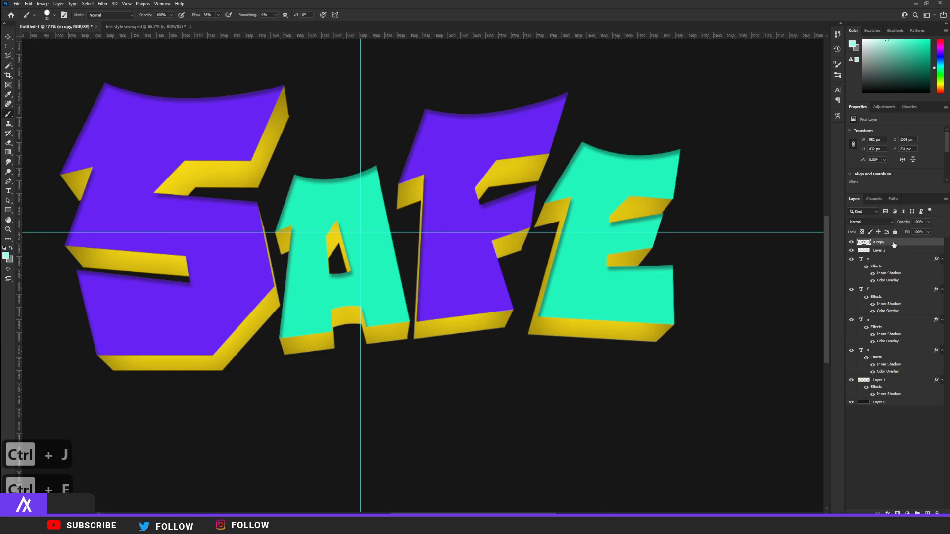
- Set the merged letter copy's fill opacity to 0% and add a 4 px outside Stroke
{"action": "double_click", "coordinate": [893, 245]}
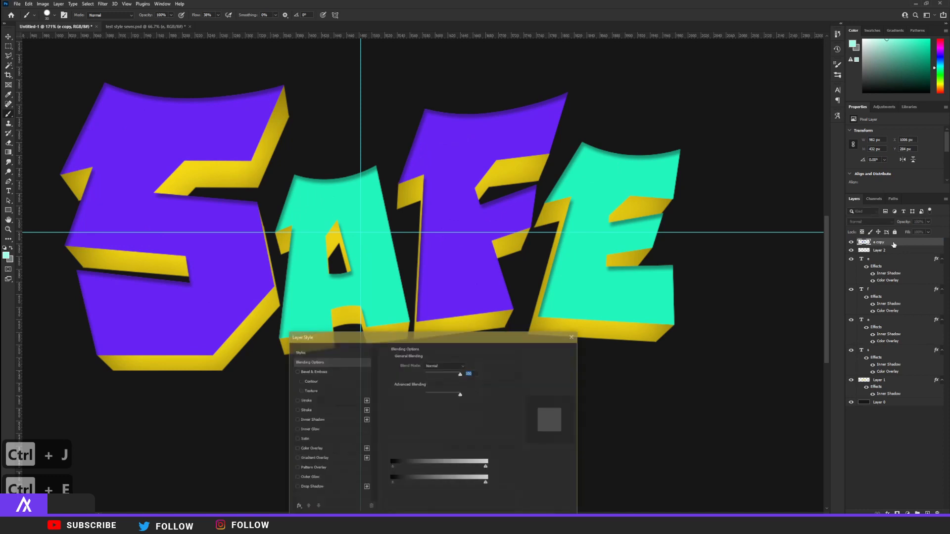
{"action": "left_click_drag", "start_coordinate": [460, 393], "coordinate": [399, 395]}
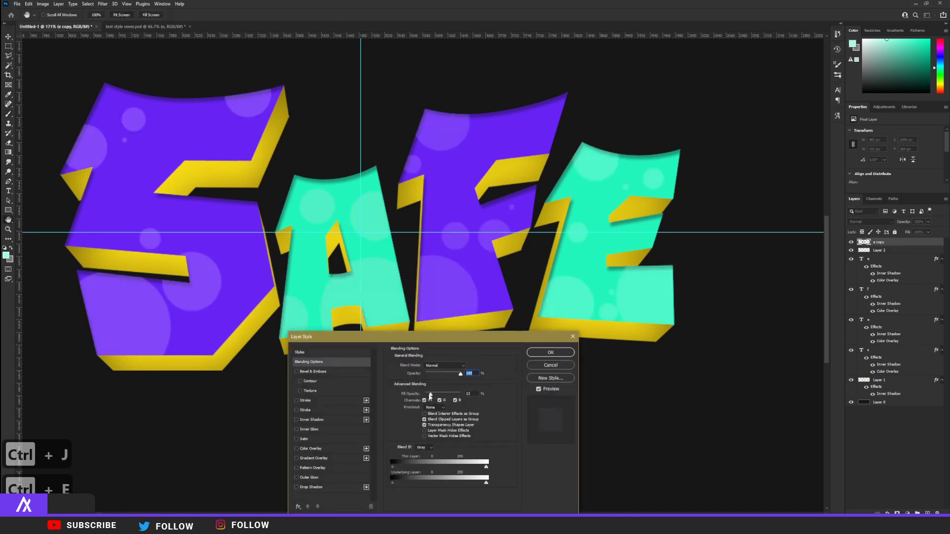
{"action": "left_click", "coordinate": [310, 401]}
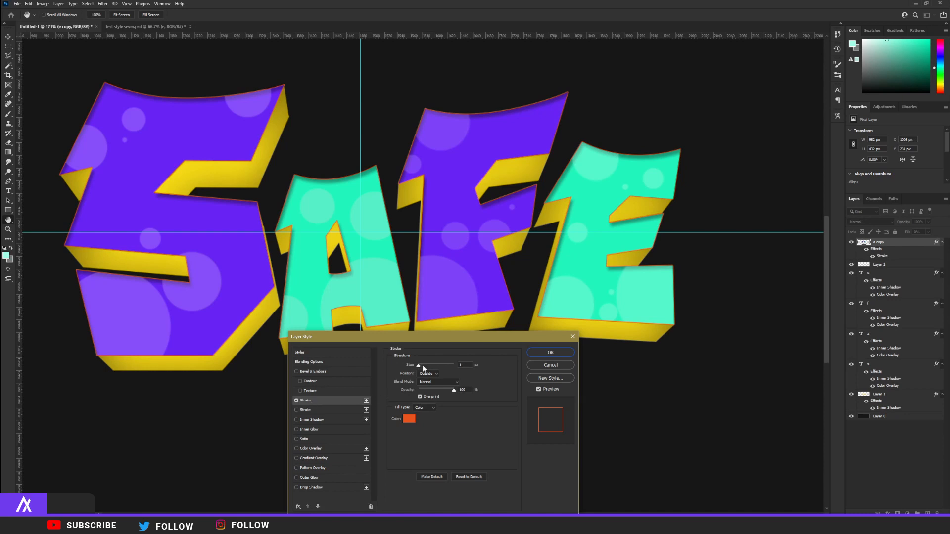
{"action": "left_click_drag", "start_coordinate": [420, 367], "coordinate": [421, 366]}
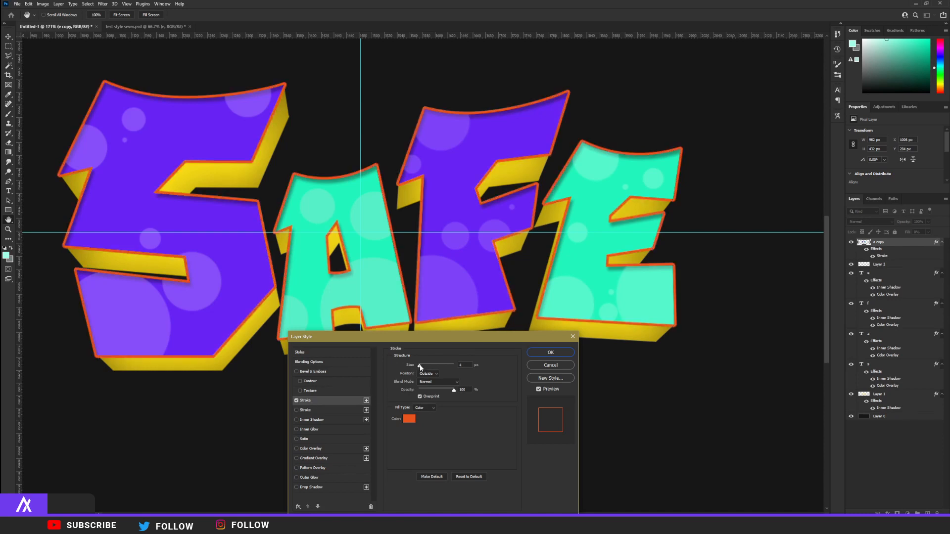
- Set the outline's stroke colour to bright yellow fbec00, based on the extrusion's yellow, and apply the layer style
{"action": "left_click", "coordinate": [409, 419]}
{"action": "left_click", "coordinate": [494, 290]}
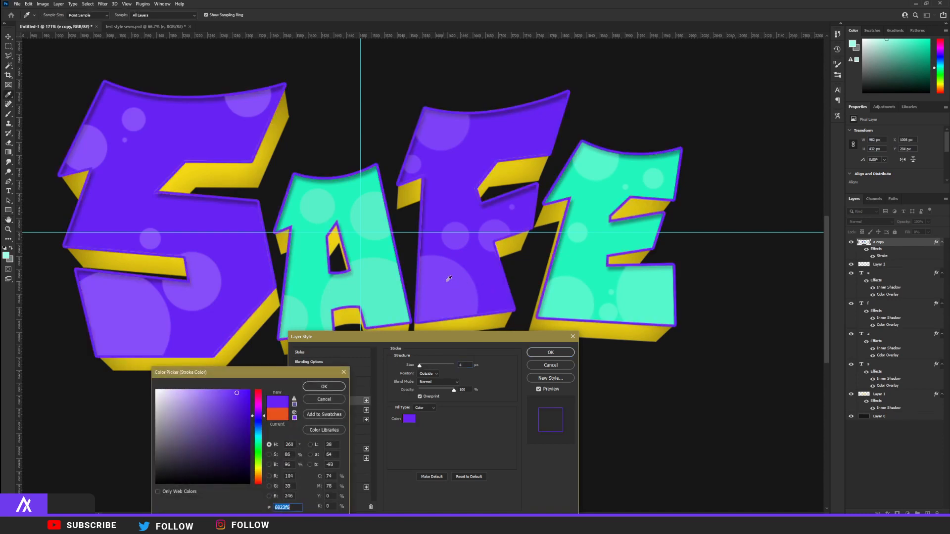
{"action": "left_click", "coordinate": [259, 431]}
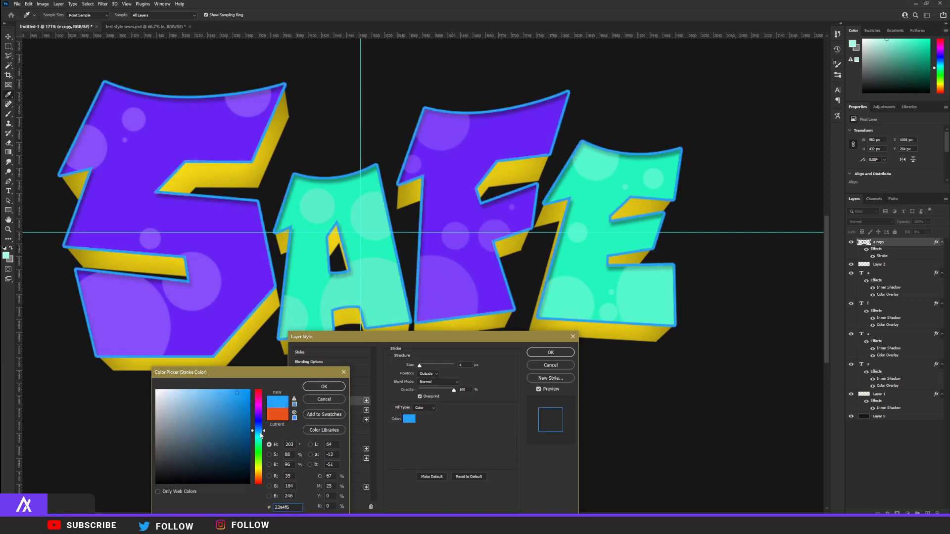
{"action": "left_click_drag", "start_coordinate": [262, 433], "coordinate": [258, 409]}
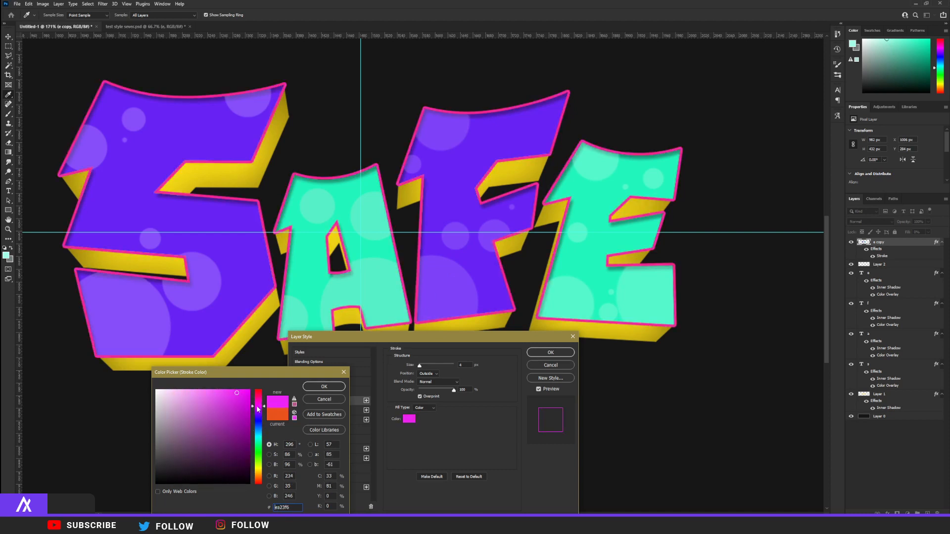
{"action": "left_click", "coordinate": [260, 444]}
{"action": "mouse_move", "coordinate": [261, 448]}
{"action": "left_mouse_down"}
{"action": "mouse_move", "coordinate": [263, 480]}
{"action": "mouse_move", "coordinate": [267, 461]}
{"action": "left_mouse_up"}
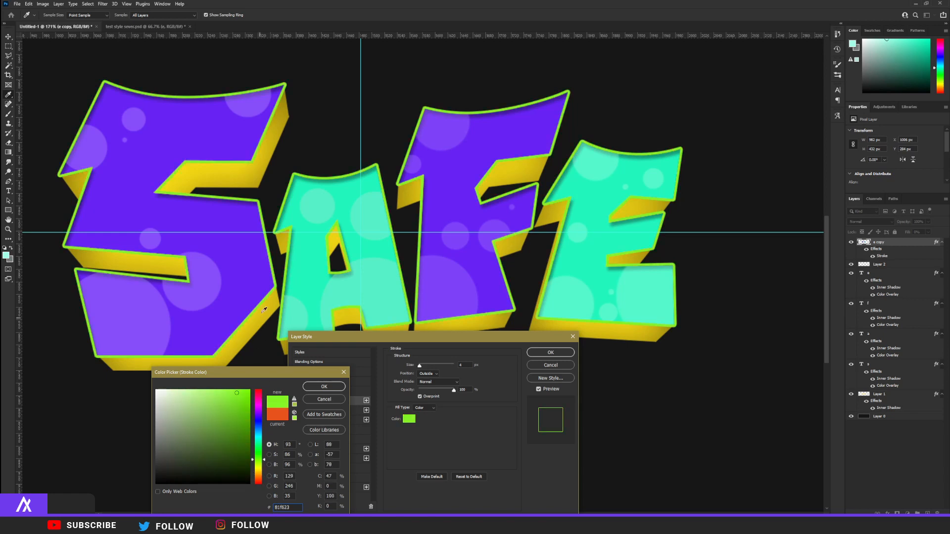
{"action": "left_click", "coordinate": [196, 168]}
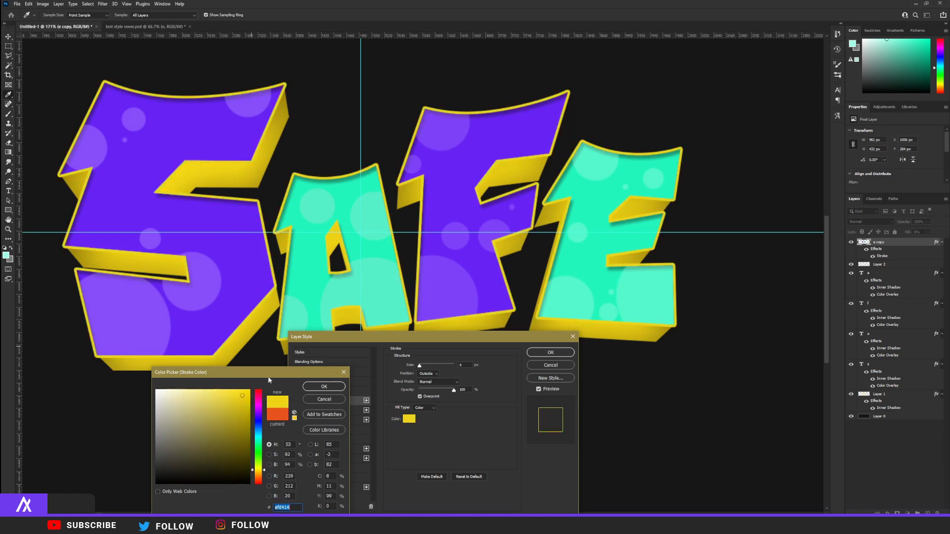
{"action": "left_click_drag", "start_coordinate": [242, 396], "coordinate": [254, 394]}
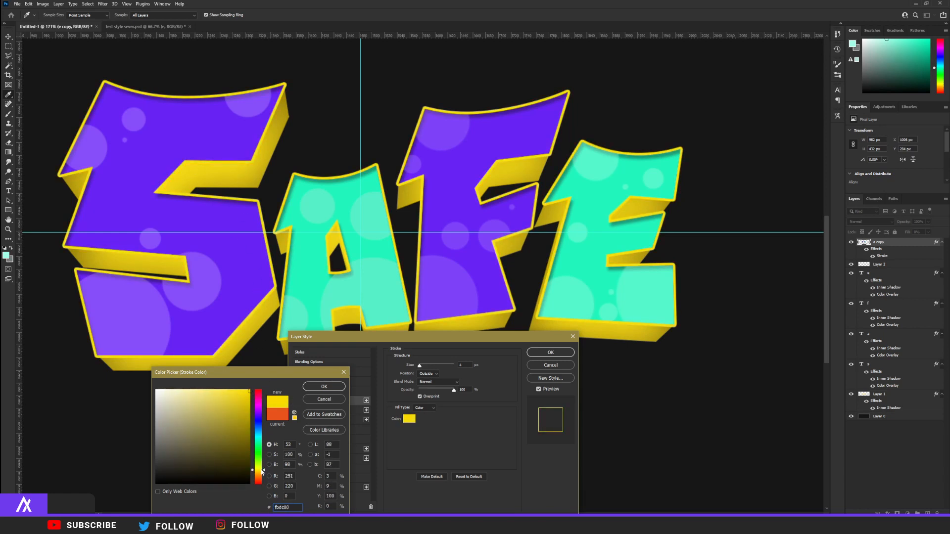
{"action": "left_click_drag", "start_coordinate": [262, 471], "coordinate": [261, 472]}
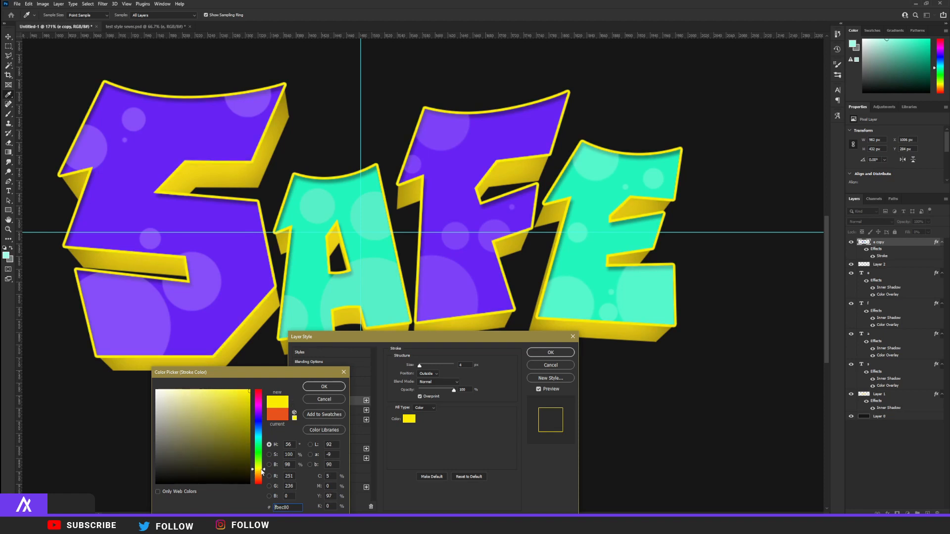
{"action": "left_click", "coordinate": [334, 390]}
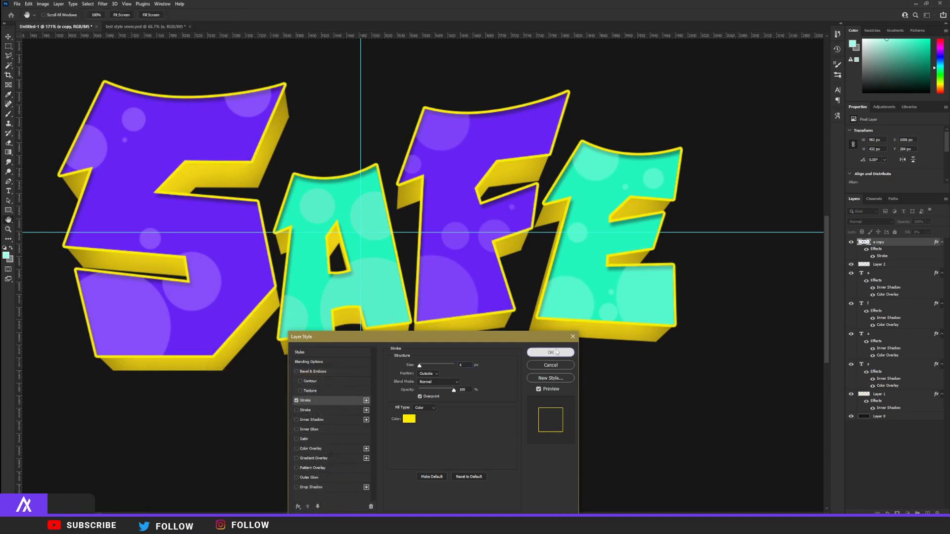
{"action": "left_click", "coordinate": [554, 352]}
- Duplicate the yellow outline layer and rasterize the duplicate's layer style
{"action": "key", "text": "ctrl+j"}
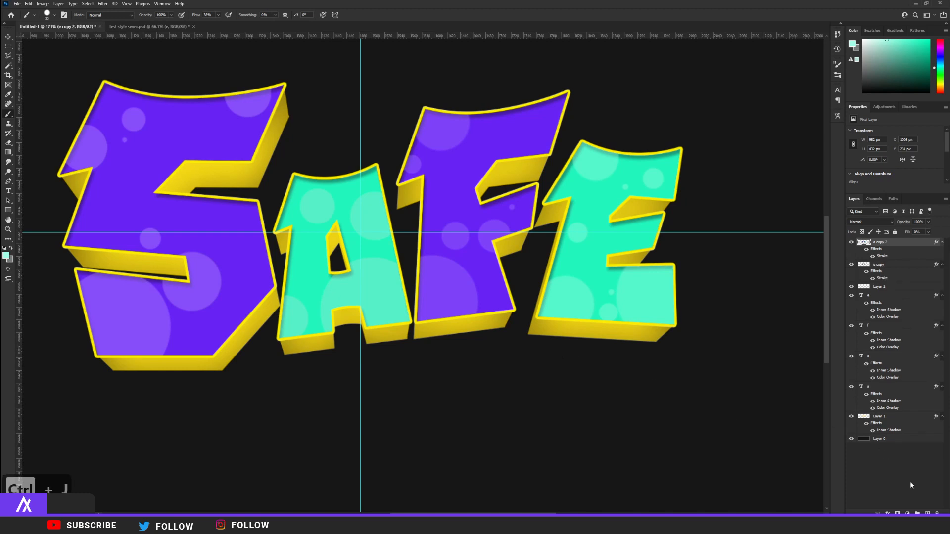
{"action": "right_click", "coordinate": [899, 246]}
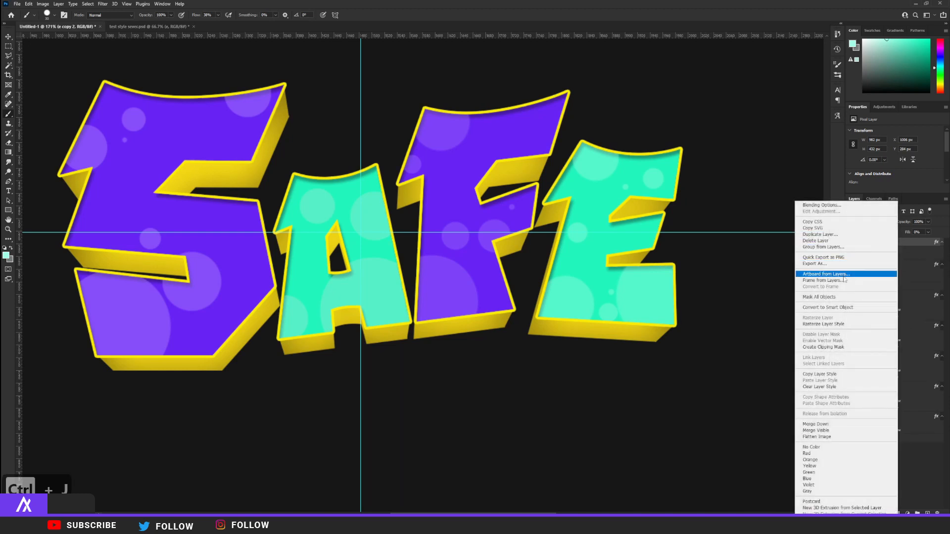
{"action": "left_click", "coordinate": [831, 325]}
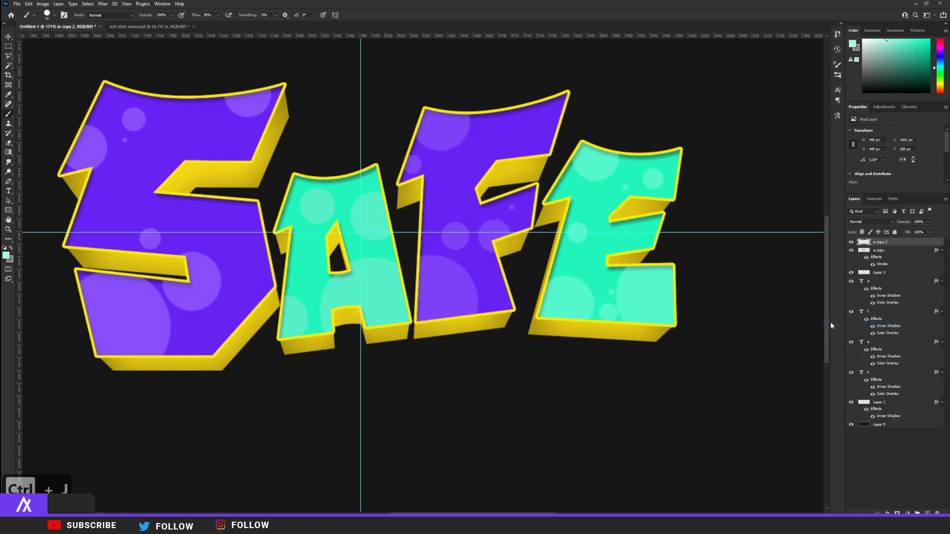
- Apply the ZigZag distortion filter to the rasterized outline copy
{"action": "left_click", "coordinate": [104, 4]}
{"action": "mouse_move", "coordinate": [147, 113]}
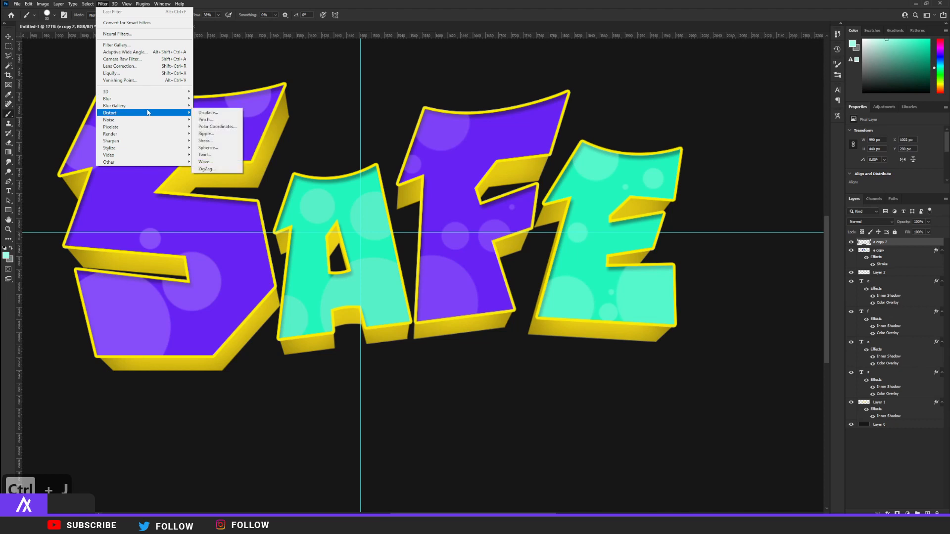
{"action": "left_click", "coordinate": [217, 168]}
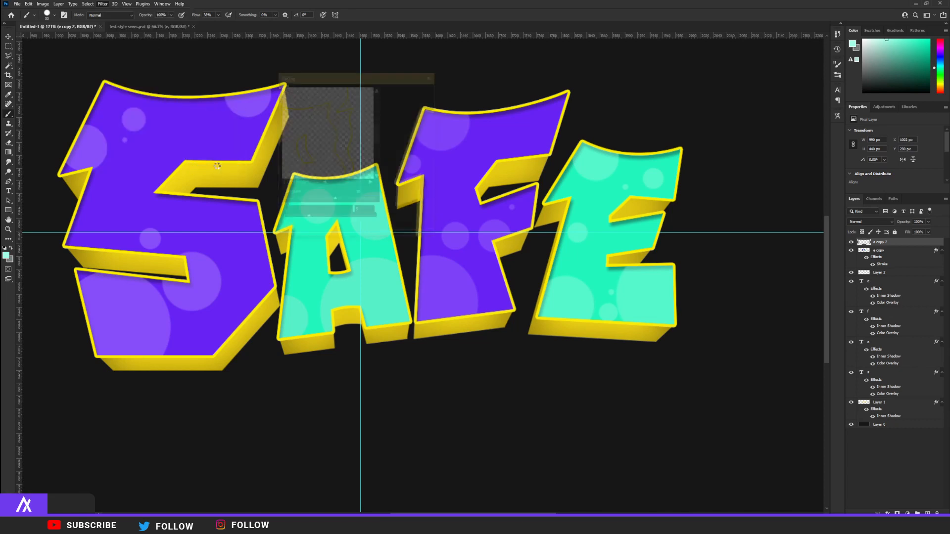
{"action": "key", "text": "Return"}
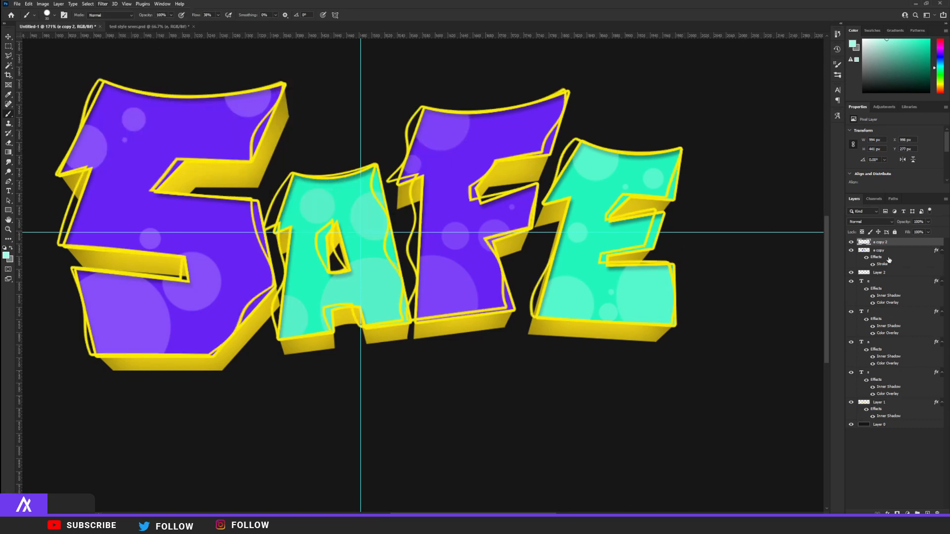
- Hide the undistorted outline layer and make the zigzag outline copy the active layer
{"action": "left_click", "coordinate": [851, 251]}
{"action": "left_click", "coordinate": [876, 253]}
{"action": "left_click", "coordinate": [879, 242]}
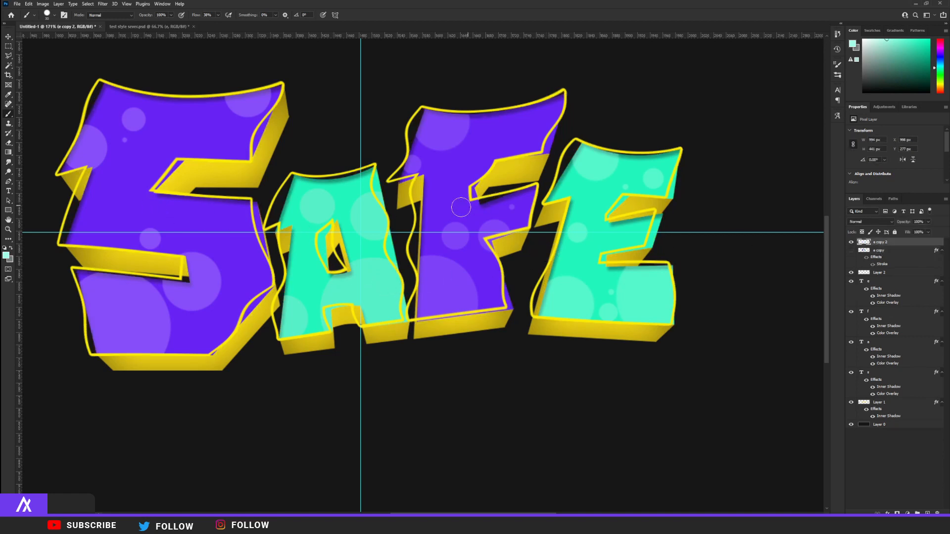
- Undo the stray brush dab and erase the zigzag outline around the F with the Eraser tool
{"action": "left_click", "coordinate": [417, 321]}
{"action": "key", "text": "ctrl+z"}
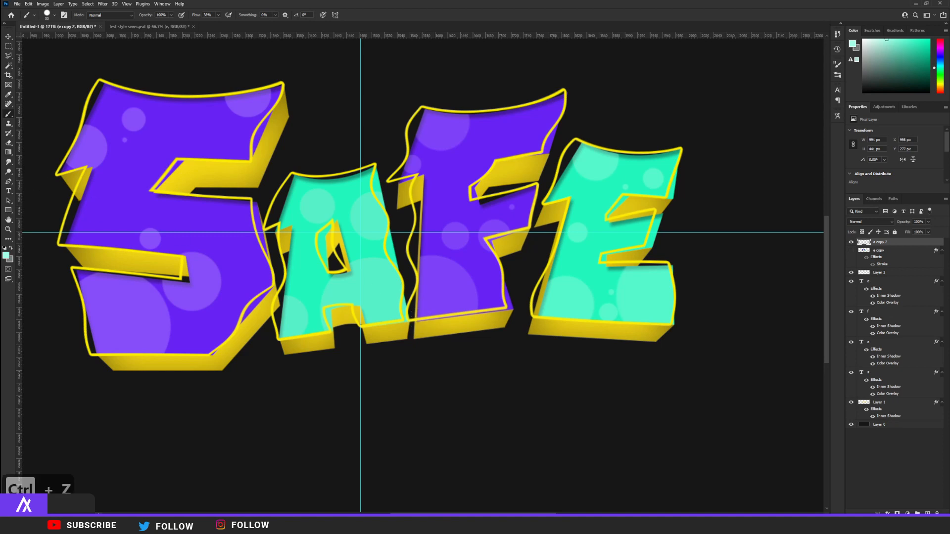
{"action": "left_click", "coordinate": [9, 143]}
{"action": "mouse_move", "coordinate": [443, 320]}
{"action": "left_mouse_down"}
{"action": "mouse_move", "coordinate": [421, 316]}
{"action": "mouse_move", "coordinate": [430, 389]}
{"action": "mouse_move", "coordinate": [430, 325]}
{"action": "mouse_move", "coordinate": [414, 315]}
{"action": "mouse_move", "coordinate": [415, 210]}
{"action": "mouse_move", "coordinate": [426, 228]}
{"action": "left_mouse_up"}
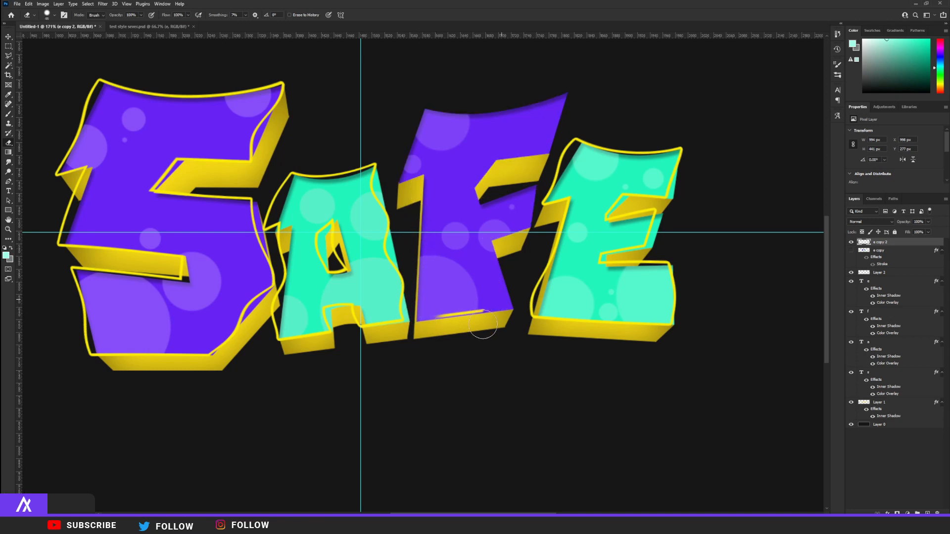
{"action": "left_click_drag", "start_coordinate": [483, 325], "coordinate": [454, 320]}
- Erase the zigzag outline around the A, including its inner hole and the gap between its legs
{"action": "scroll", "coordinate": [239, 237], "scroll_direction": "down", "scroll_amount": 6}
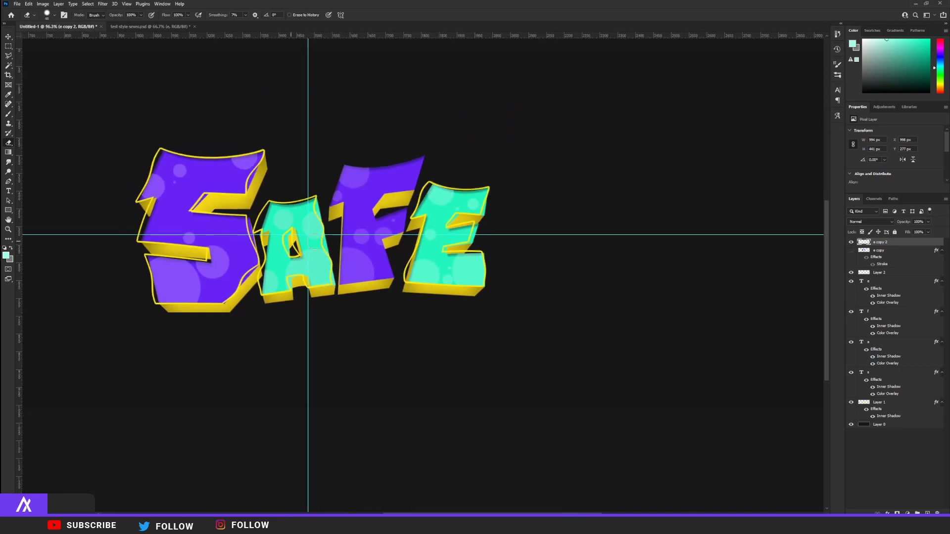
{"action": "scroll", "coordinate": [438, 245], "scroll_direction": "up", "scroll_amount": 7}
{"action": "scroll", "coordinate": [339, 274], "scroll_direction": "down", "scroll_amount": 5}
{"action": "scroll", "coordinate": [284, 269], "scroll_direction": "up", "scroll_amount": 4}
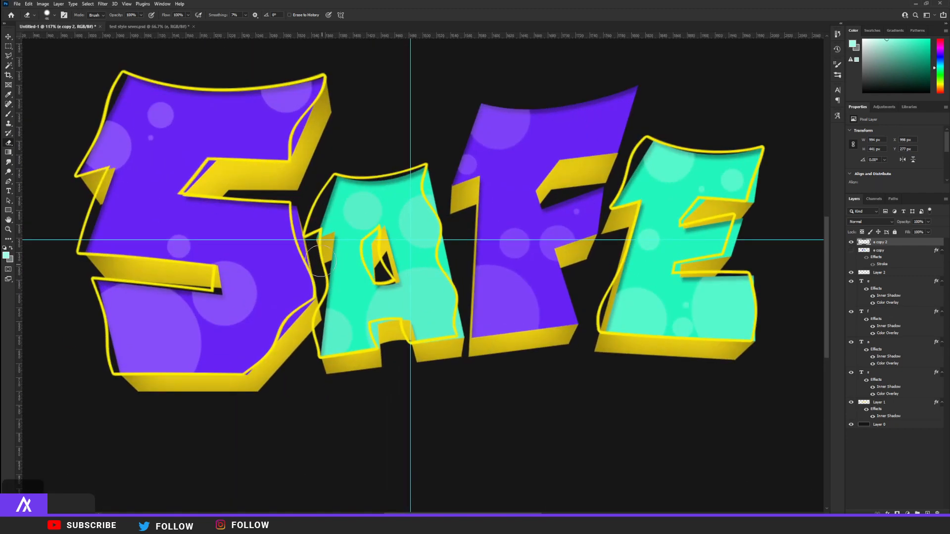
{"action": "mouse_move", "coordinate": [335, 204]}
{"action": "left_mouse_down"}
{"action": "mouse_move", "coordinate": [410, 175]}
{"action": "mouse_move", "coordinate": [440, 232]}
{"action": "mouse_move", "coordinate": [453, 308]}
{"action": "mouse_move", "coordinate": [434, 344]}
{"action": "mouse_move", "coordinate": [364, 337]}
{"action": "mouse_move", "coordinate": [332, 353]}
{"action": "left_mouse_up"}
{"action": "mouse_move", "coordinate": [328, 324]}
{"action": "left_mouse_down"}
{"action": "mouse_move", "coordinate": [325, 245]}
{"action": "mouse_move", "coordinate": [385, 267]}
{"action": "mouse_move", "coordinate": [395, 285]}
{"action": "left_mouse_up"}
{"action": "left_click_drag", "start_coordinate": [376, 319], "coordinate": [401, 319]}
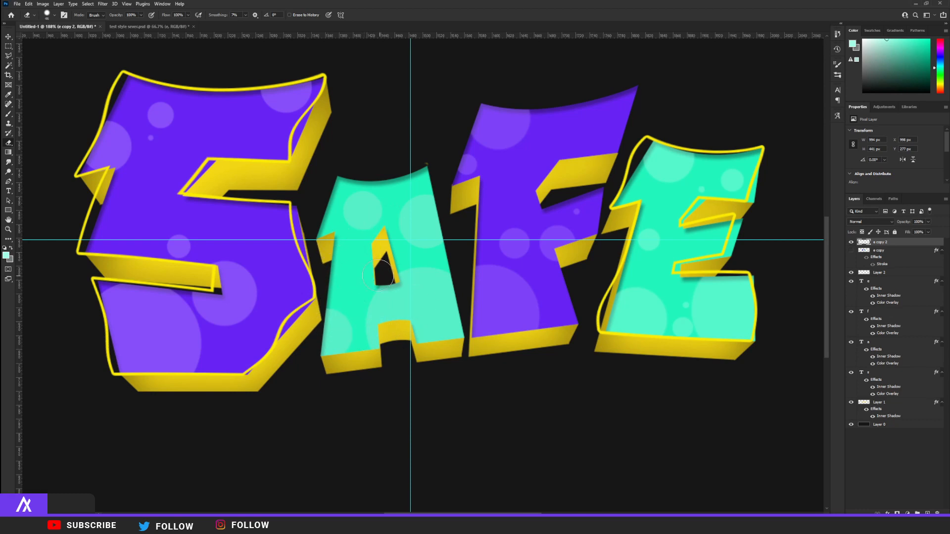
- Show the undistorted outline layer again, make it active and rasterize its stroke layer style
{"action": "left_click", "coordinate": [852, 250]}
{"action": "left_click", "coordinate": [880, 252]}
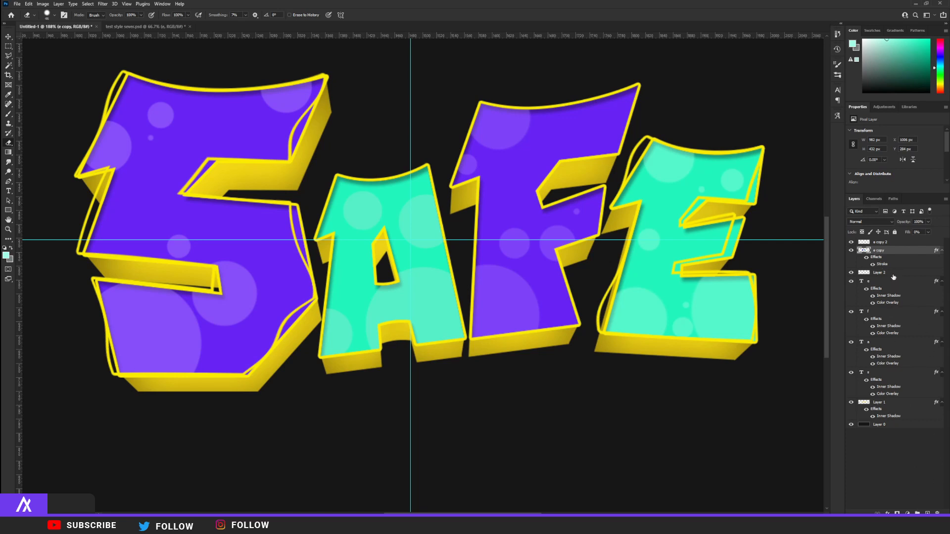
{"action": "right_click", "coordinate": [891, 251]}
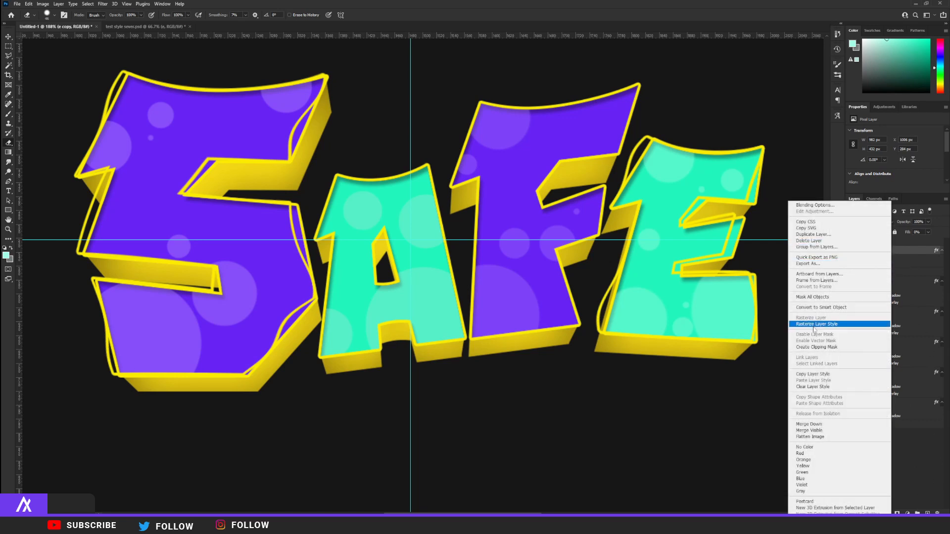
{"action": "left_click", "coordinate": [817, 324]}
- Erase the undistorted outline around the S and the E with the Eraser tool
{"action": "scroll", "coordinate": [360, 291], "scroll_direction": "down", "scroll_amount": 3}
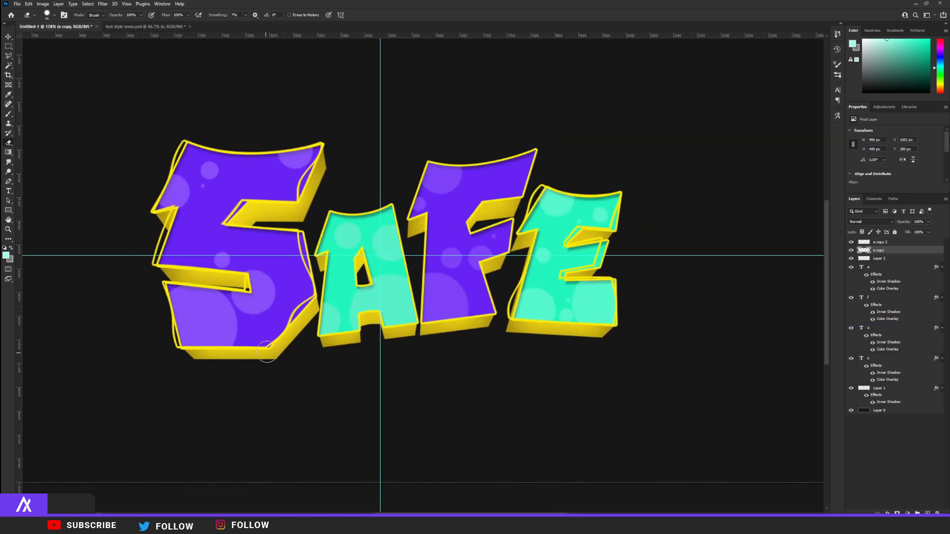
{"action": "mouse_move", "coordinate": [268, 350]}
{"action": "left_mouse_down"}
{"action": "mouse_move", "coordinate": [177, 343]}
{"action": "mouse_move", "coordinate": [165, 292]}
{"action": "mouse_move", "coordinate": [249, 291]}
{"action": "mouse_move", "coordinate": [236, 273]}
{"action": "mouse_move", "coordinate": [160, 259]}
{"action": "mouse_move", "coordinate": [153, 245]}
{"action": "mouse_move", "coordinate": [182, 225]}
{"action": "mouse_move", "coordinate": [164, 195]}
{"action": "mouse_move", "coordinate": [194, 148]}
{"action": "mouse_move", "coordinate": [275, 161]}
{"action": "mouse_move", "coordinate": [328, 154]}
{"action": "mouse_move", "coordinate": [321, 142]}
{"action": "mouse_move", "coordinate": [288, 196]}
{"action": "mouse_move", "coordinate": [243, 211]}
{"action": "mouse_move", "coordinate": [247, 231]}
{"action": "mouse_move", "coordinate": [294, 234]}
{"action": "mouse_move", "coordinate": [307, 294]}
{"action": "mouse_move", "coordinate": [261, 368]}
{"action": "mouse_move", "coordinate": [471, 327]}
{"action": "mouse_move", "coordinate": [512, 327]}
{"action": "left_mouse_up"}
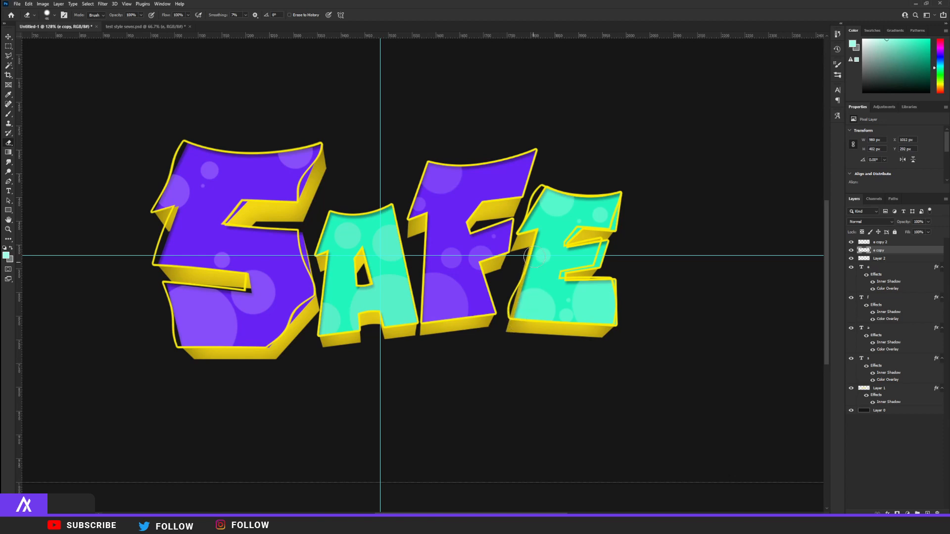
{"action": "mouse_move", "coordinate": [537, 207]}
{"action": "left_mouse_down"}
{"action": "mouse_move", "coordinate": [598, 195]}
{"action": "mouse_move", "coordinate": [620, 207]}
{"action": "mouse_move", "coordinate": [580, 233]}
{"action": "mouse_move", "coordinate": [578, 257]}
{"action": "mouse_move", "coordinate": [612, 240]}
{"action": "mouse_move", "coordinate": [572, 281]}
{"action": "mouse_move", "coordinate": [586, 331]}
{"action": "left_mouse_up"}
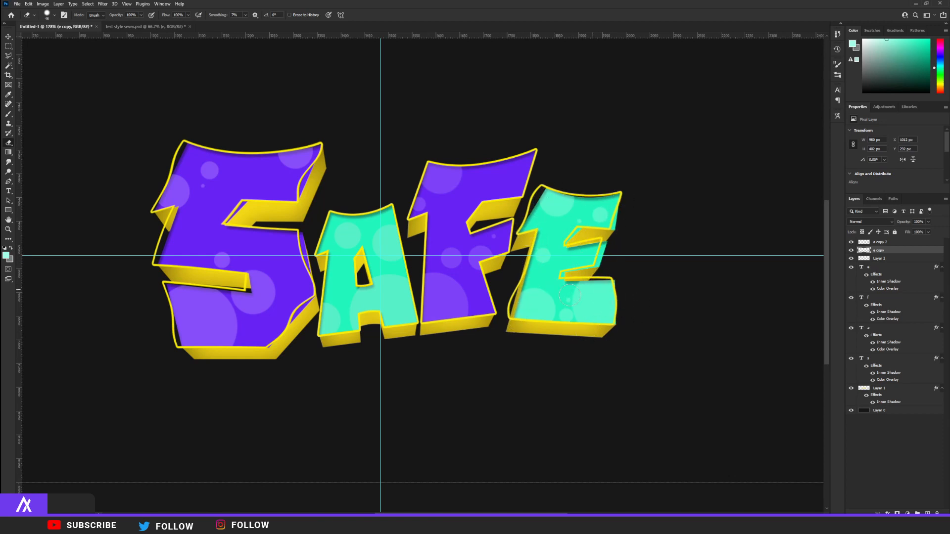
{"action": "scroll", "coordinate": [557, 301], "scroll_direction": "down", "scroll_amount": 8}
{"action": "key", "text": "v"}
{"action": "scroll", "coordinate": [448, 302], "scroll_direction": "up", "scroll_amount": 9}
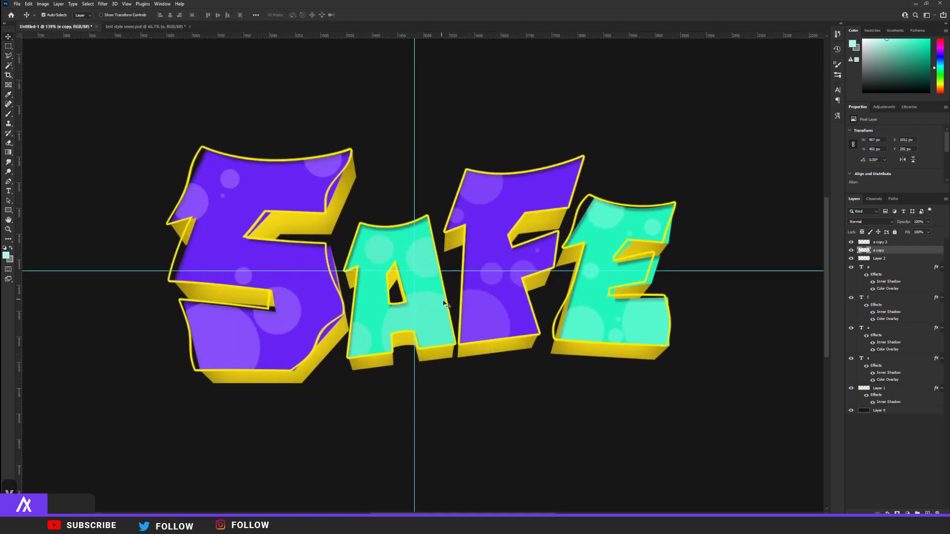
{"action": "scroll", "coordinate": [448, 304], "scroll_direction": "down", "scroll_amount": 1}
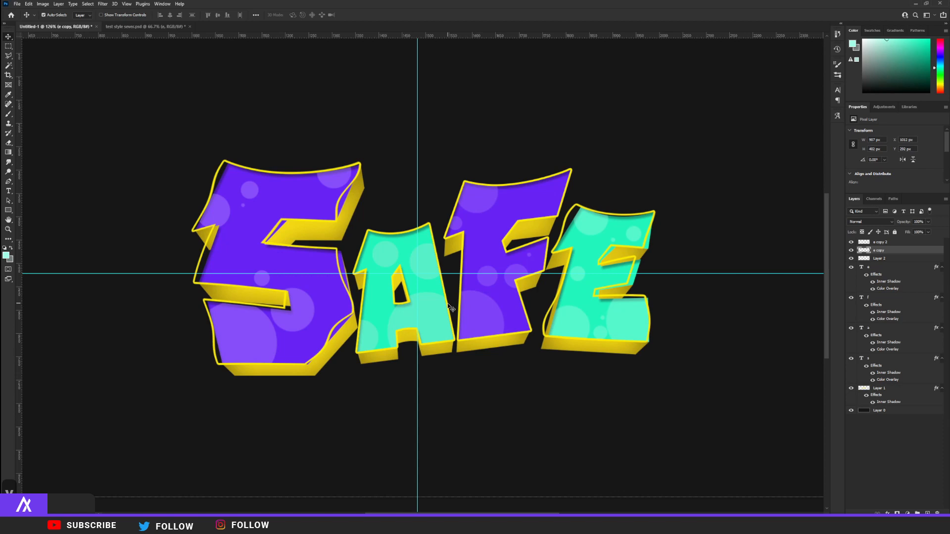
- Duplicate the four letter type layers and merge the duplicates into a single layer
{"action": "left_click", "coordinate": [892, 278]}
{"action": "key", "text": "ctrl+d"}
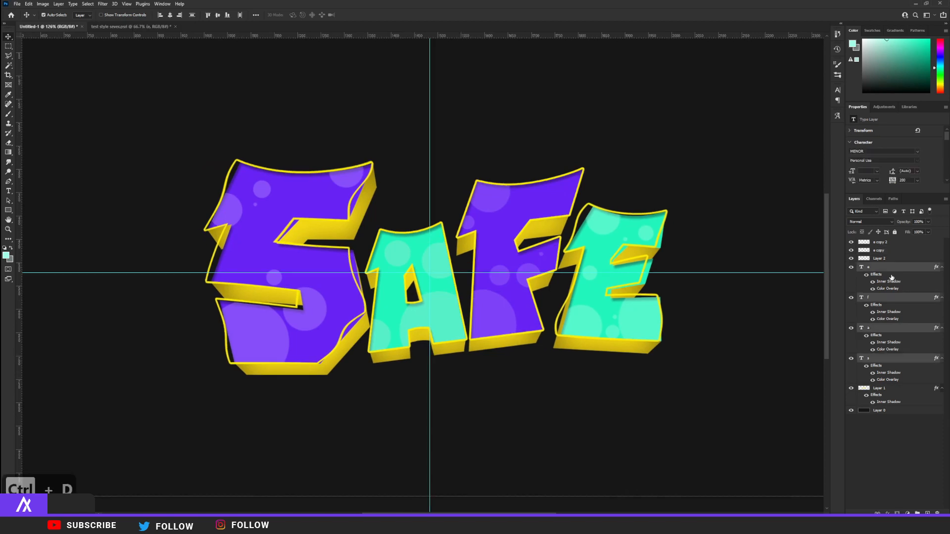
{"action": "key", "text": "ctrl+j"}
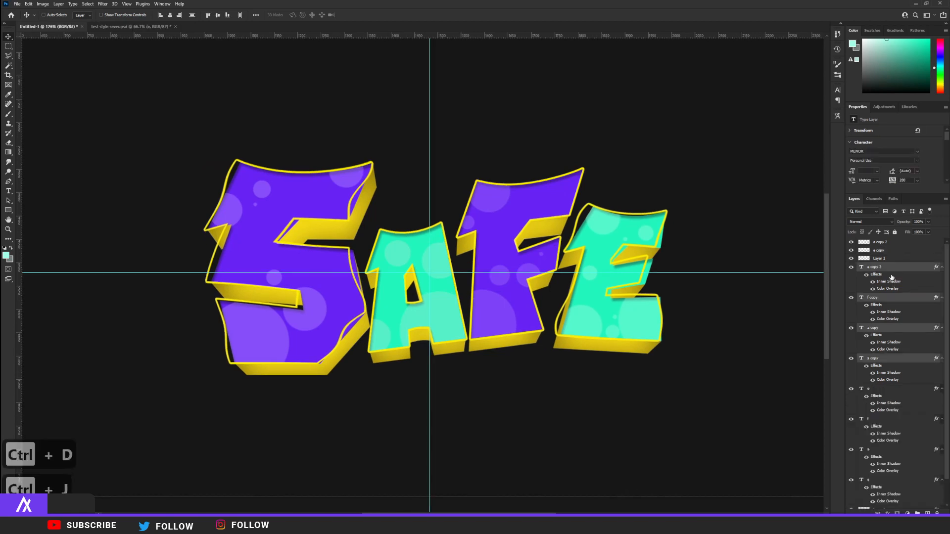
{"action": "key", "text": "ctrl+e"}
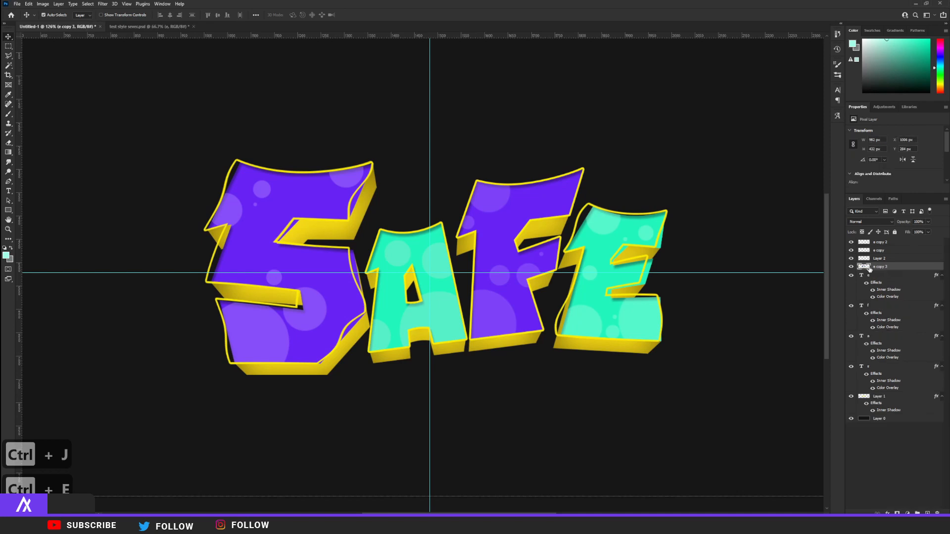
- Add a new layer above the merged letters and look through the Special Effects brushes as far as Kyle's Screentones 35
{"action": "left_click", "coordinate": [928, 513]}
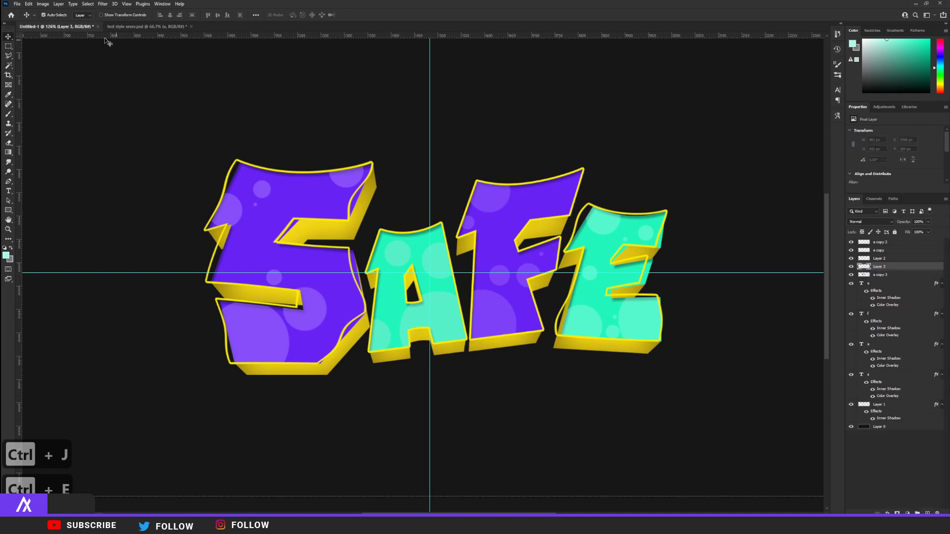
{"action": "left_click", "coordinate": [8, 115]}
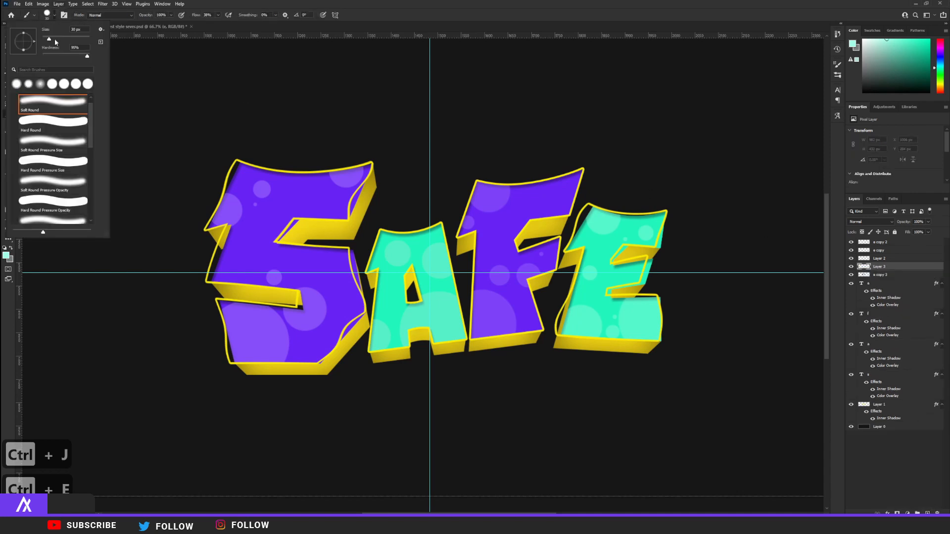
{"action": "left_click", "coordinate": [55, 15]}
{"action": "left_click", "coordinate": [15, 99]}
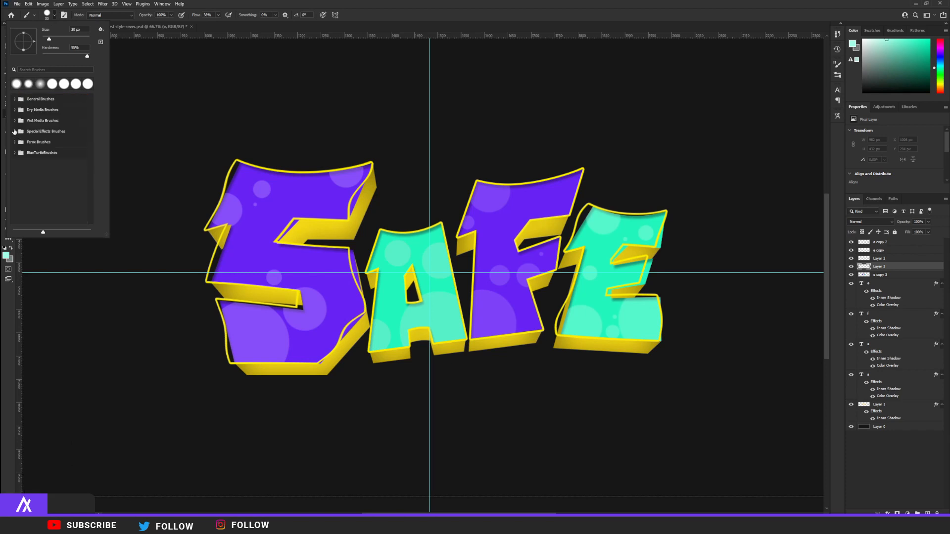
{"action": "left_click", "coordinate": [14, 130]}
{"action": "scroll", "coordinate": [27, 154], "scroll_direction": "down", "scroll_amount": 3}
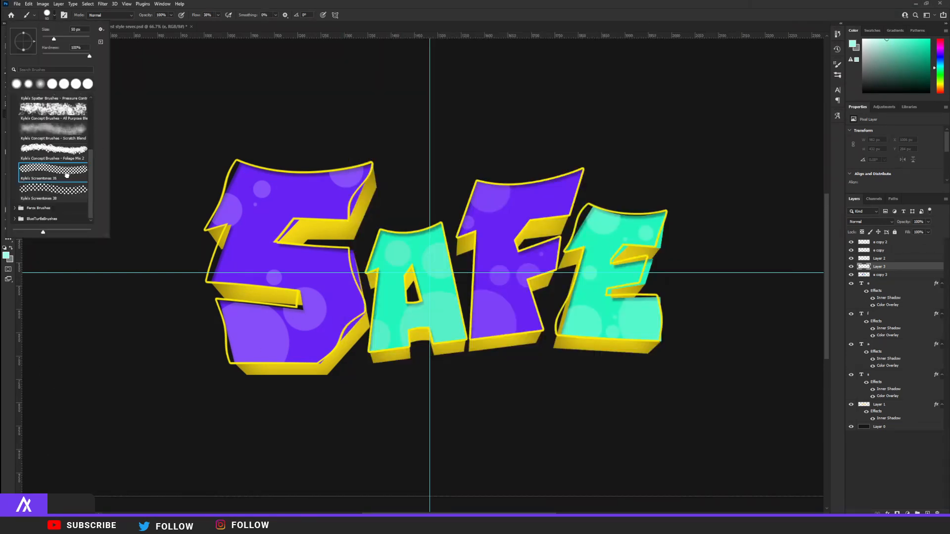
{"action": "left_click", "coordinate": [67, 176]}
{"action": "scroll", "coordinate": [32, 158], "scroll_direction": "up", "scroll_amount": 5}
{"action": "left_click", "coordinate": [14, 130]}
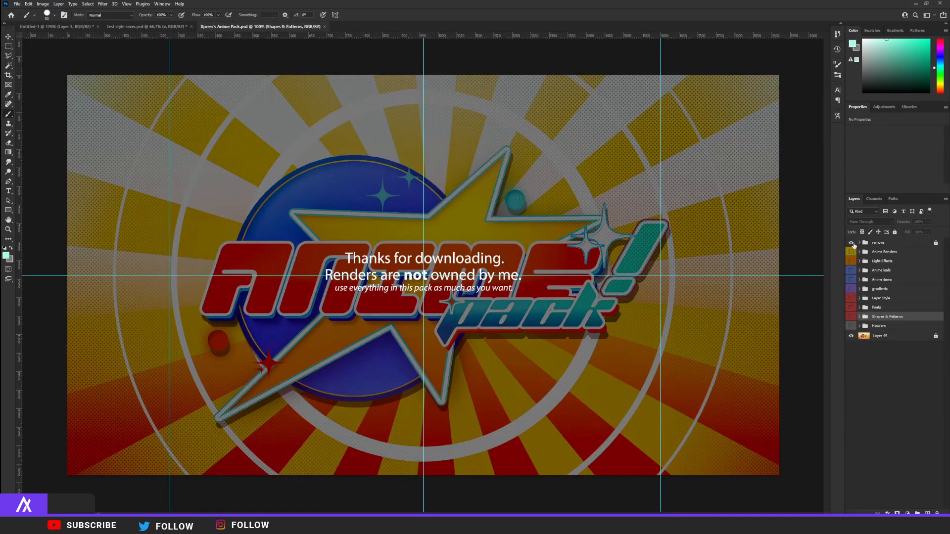
- In the Anime Pack document, hide the "remove" group and show and expand the Shapes & Patterns group
{"action": "left_click", "coordinate": [851, 243]}
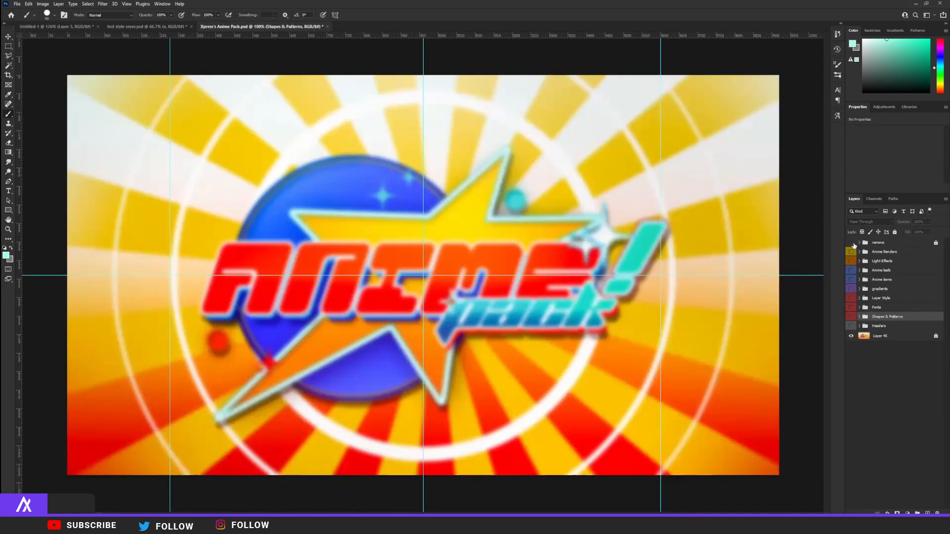
{"action": "left_click", "coordinate": [859, 318]}
{"action": "left_click", "coordinate": [851, 327]}
{"action": "left_click", "coordinate": [851, 327]}
{"action": "scroll", "coordinate": [862, 360], "scroll_direction": "down", "scroll_amount": 3}
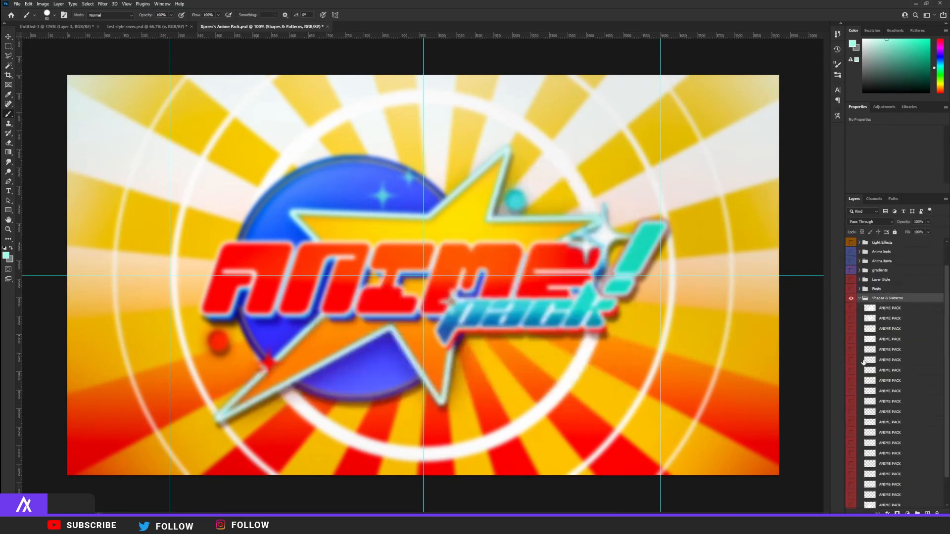
- Preview the shape and pattern layers in the Shapes & Patterns group one at a time to find a halftone pattern
{"action": "left_click", "coordinate": [852, 484]}
{"action": "left_click", "coordinate": [851, 474]}
{"action": "left_click", "coordinate": [852, 474]}
{"action": "left_click", "coordinate": [851, 464]}
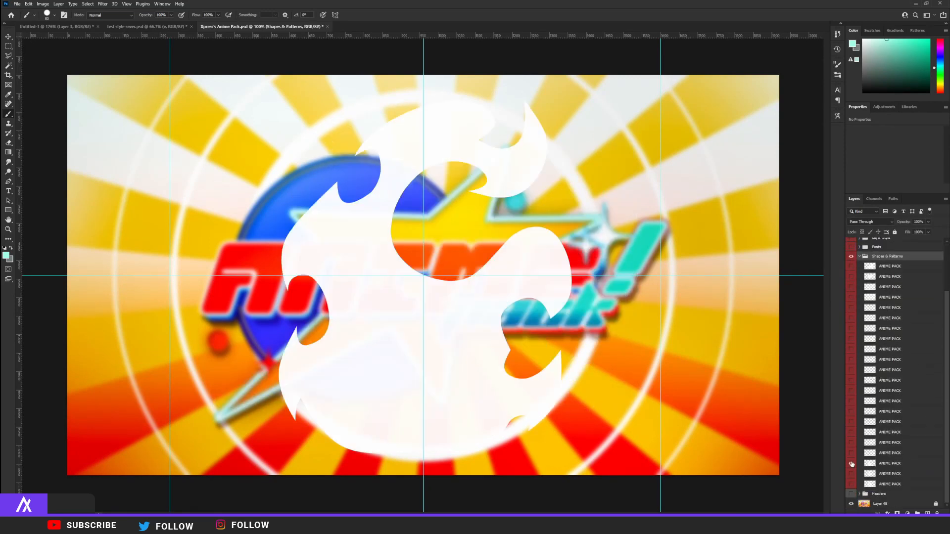
{"action": "left_click", "coordinate": [851, 464]}
{"action": "left_click", "coordinate": [851, 454]}
{"action": "left_click", "coordinate": [851, 453]}
{"action": "left_click", "coordinate": [851, 443]}
{"action": "left_click", "coordinate": [851, 444]}
{"action": "left_click", "coordinate": [852, 299]}
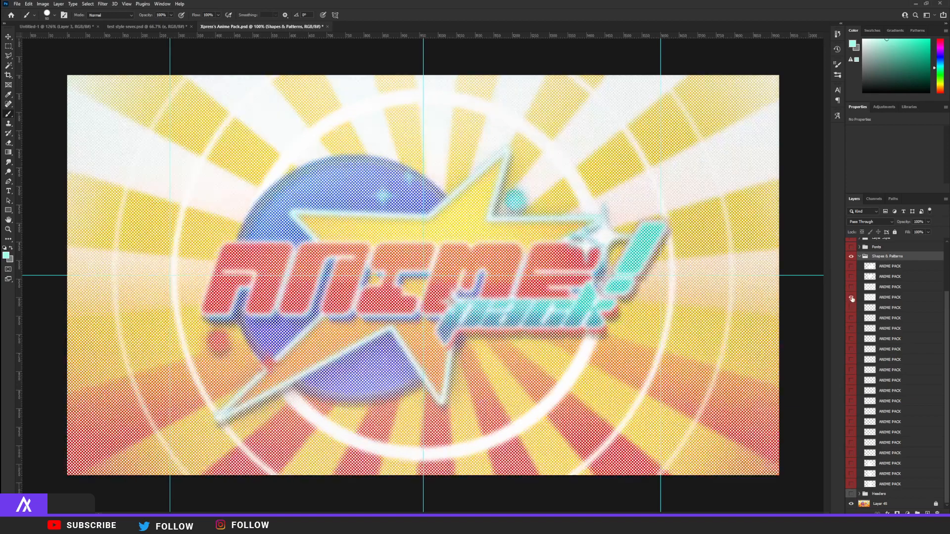
{"action": "left_click", "coordinate": [852, 298]}
{"action": "left_click", "coordinate": [851, 287]}
{"action": "left_click", "coordinate": [851, 287]}
{"action": "left_click", "coordinate": [851, 278]}
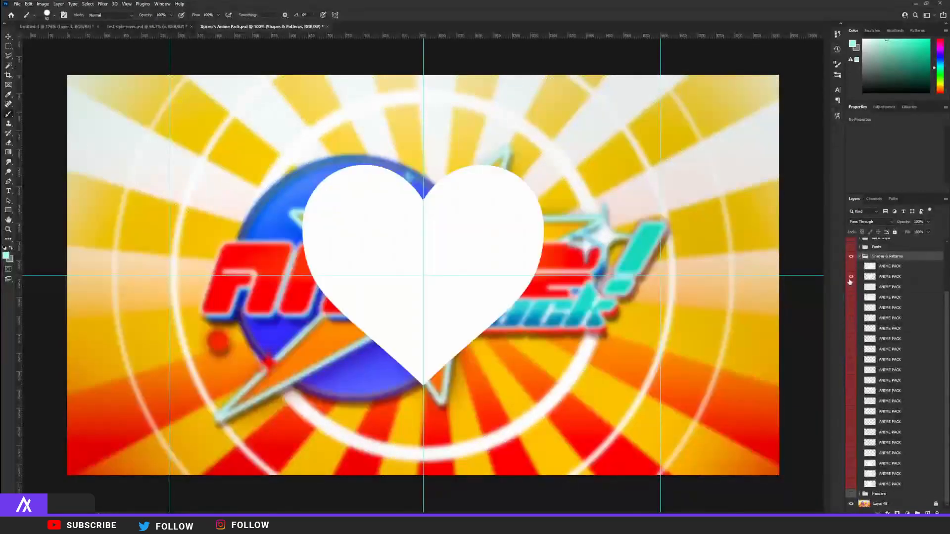
{"action": "left_click", "coordinate": [851, 277]}
- Copy the white halftone dot layer into the Untitled-1 document and clip it to the merged letters layer
{"action": "left_click", "coordinate": [851, 288]}
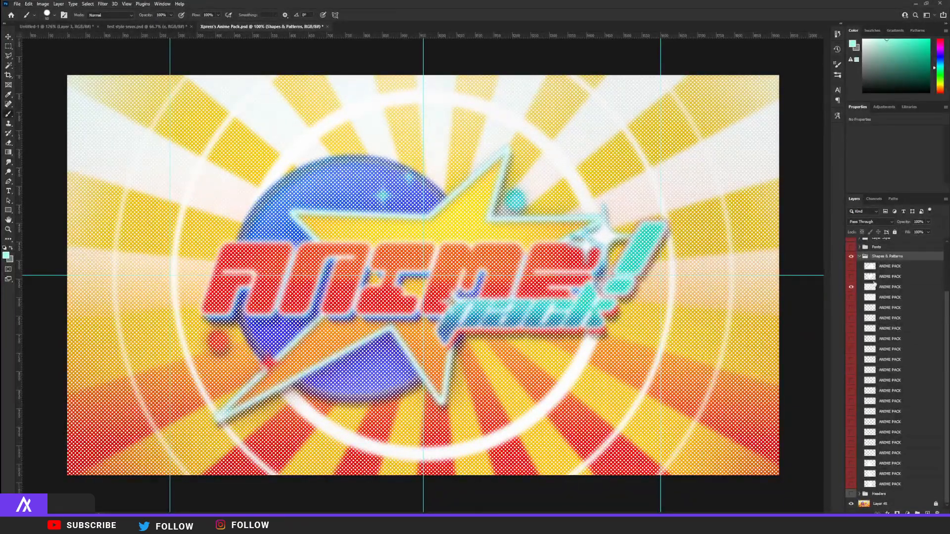
{"action": "left_click", "coordinate": [874, 285]}
{"action": "key", "text": "v"}
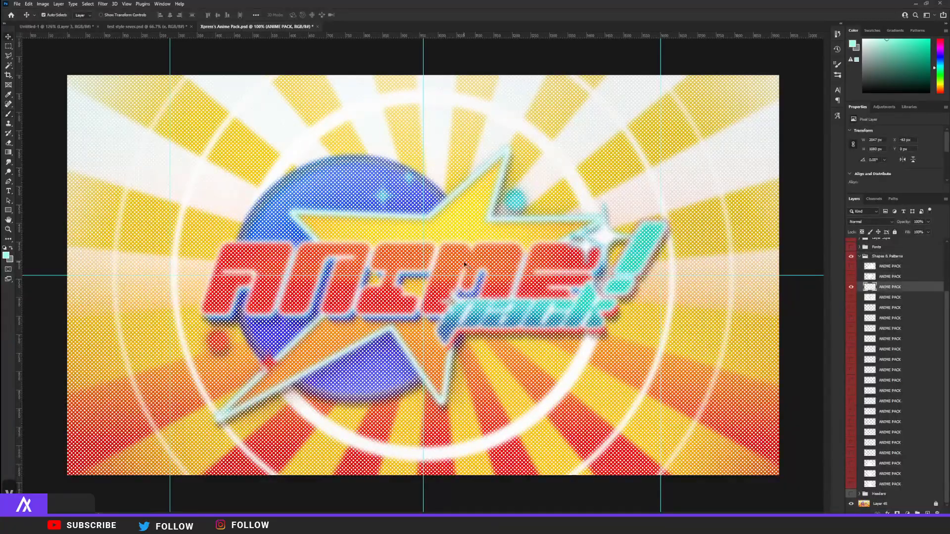
{"action": "scroll", "coordinate": [465, 264], "scroll_direction": "up", "scroll_amount": 3}
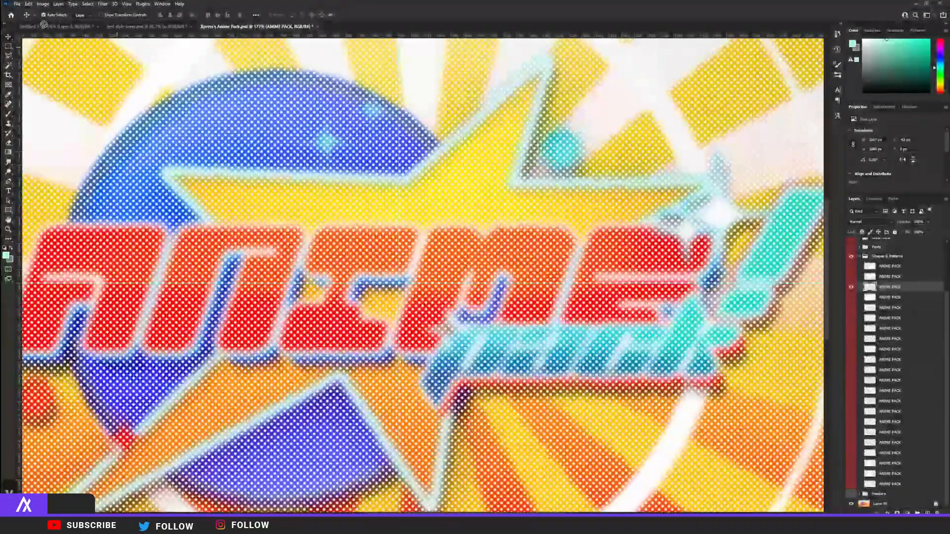
{"action": "left_click", "coordinate": [43, 25]}
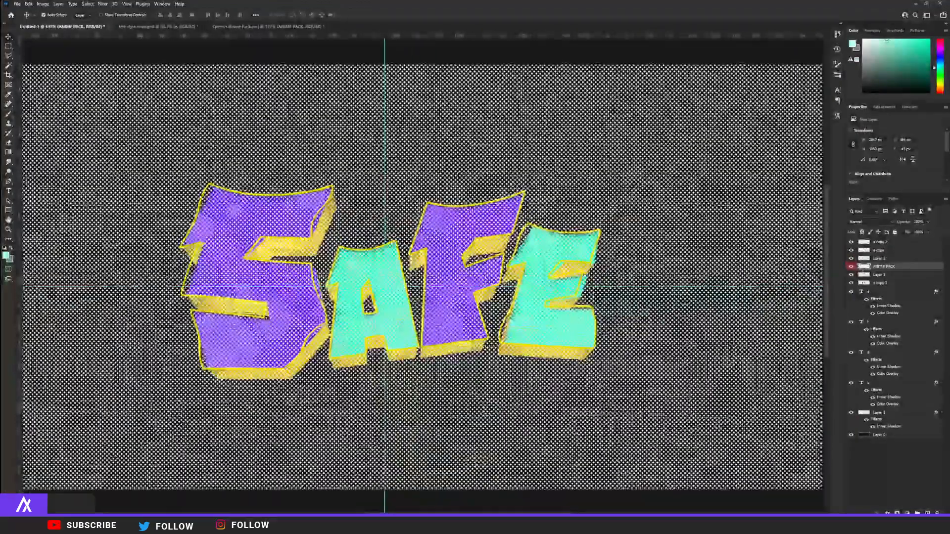
{"action": "left_click_drag", "start_coordinate": [867, 267], "coordinate": [877, 278]}
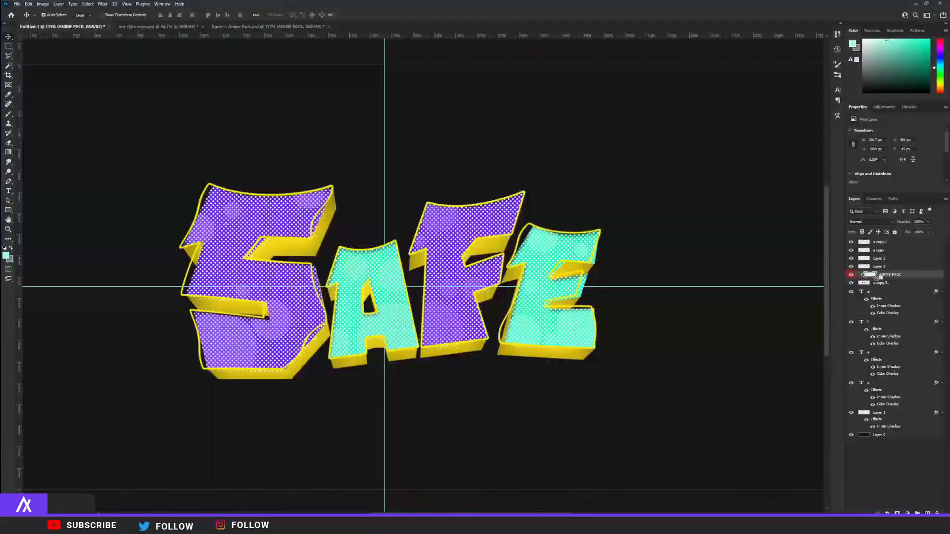
- Erase hard-edged circles from the dot pattern on the S, two about 190 px wide and smaller ones beside them
{"action": "left_click", "coordinate": [8, 143]}
{"action": "right_click", "coordinate": [247, 255], "text": "alt"}
{"action": "right_click", "coordinate": [287, 255], "text": "alt"}
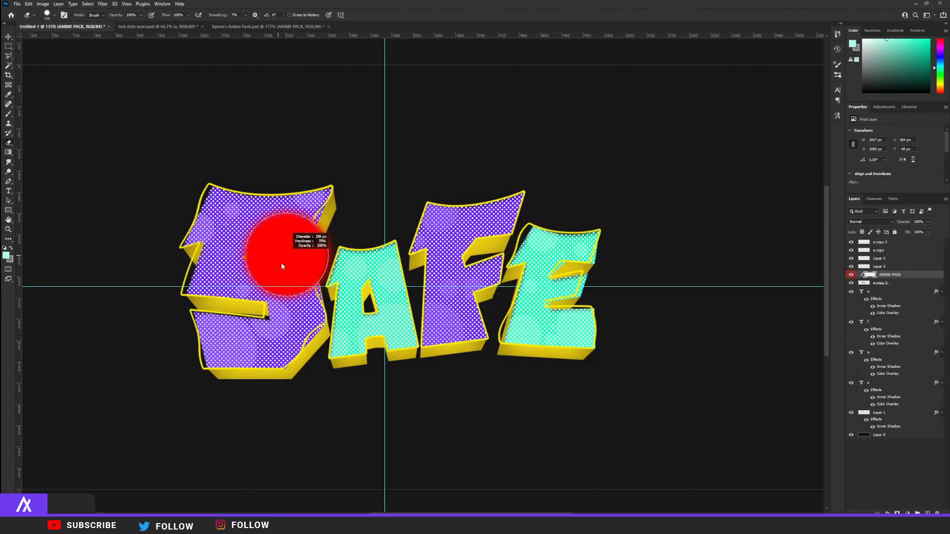
{"action": "right_click", "coordinate": [284, 247], "text": "alt"}
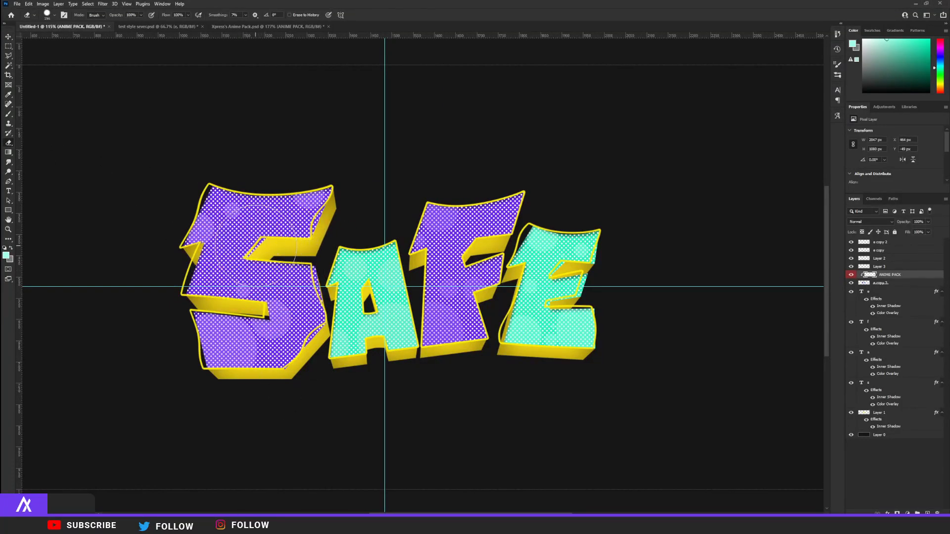
{"action": "left_click", "coordinate": [255, 246]}
{"action": "left_click", "coordinate": [239, 341]}
{"action": "right_click", "coordinate": [350, 312], "text": "alt"}
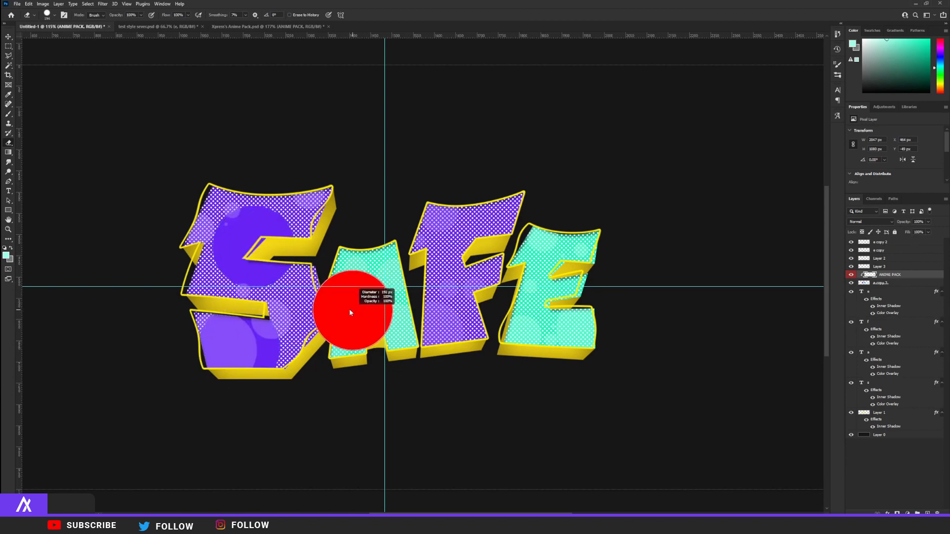
{"action": "scroll", "coordinate": [302, 243], "scroll_direction": "up", "scroll_amount": 2}
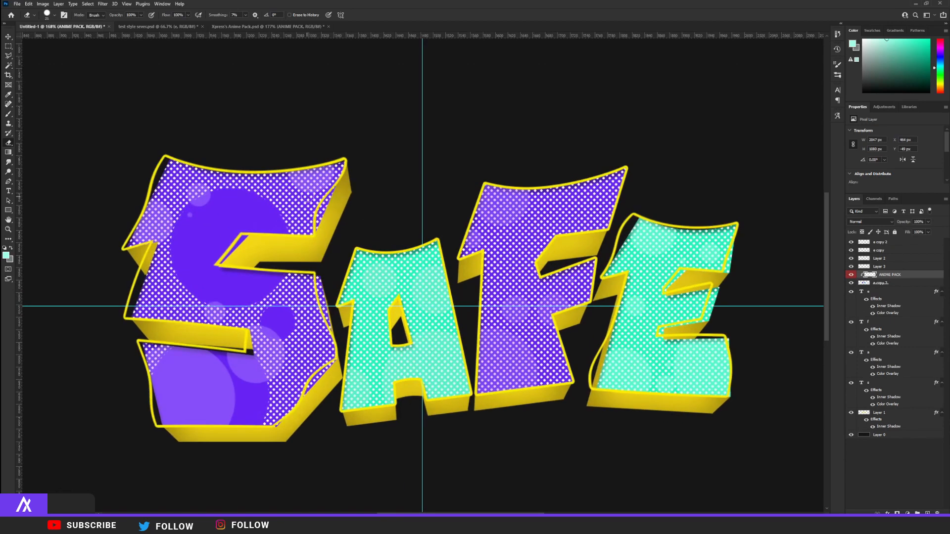
{"action": "left_click", "coordinate": [307, 193]}
- Erase circles of varying sizes from the dot pattern on the A's upper area, both legs and right side
{"action": "scroll", "coordinate": [354, 301], "scroll_direction": "down", "scroll_amount": 2}
{"action": "right_click", "coordinate": [366, 305], "text": "alt"}
{"action": "left_click", "coordinate": [368, 289]}
{"action": "scroll", "coordinate": [388, 341], "scroll_direction": "up", "scroll_amount": 2}
{"action": "right_click", "coordinate": [388, 342], "text": "alt"}
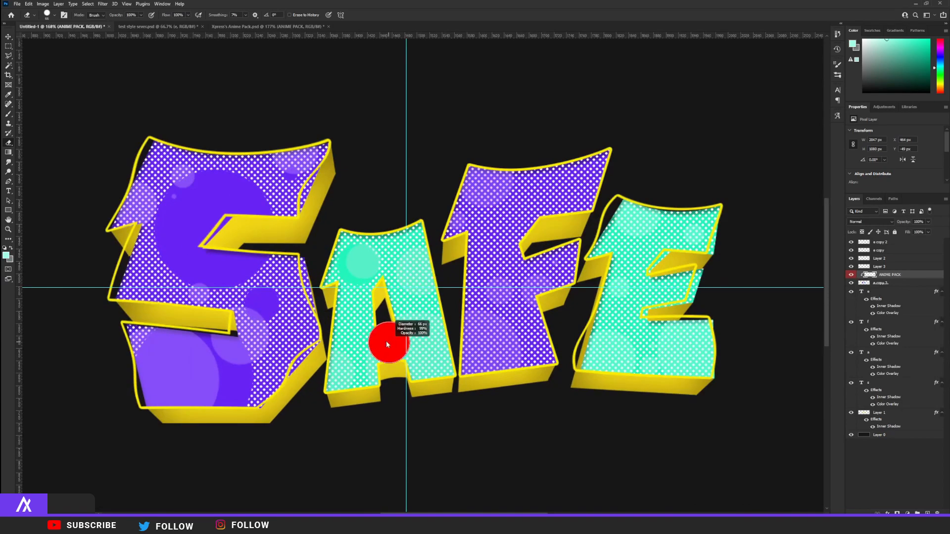
{"action": "left_click", "coordinate": [363, 339]}
{"action": "right_click", "coordinate": [399, 356], "text": "alt"}
{"action": "left_click", "coordinate": [426, 360]}
{"action": "right_click", "coordinate": [430, 291], "text": "alt"}
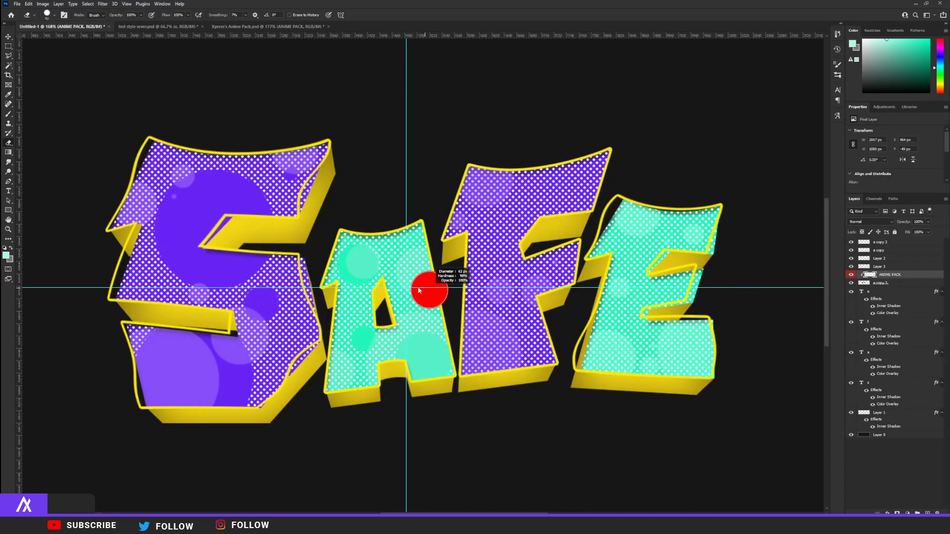
{"action": "left_click", "coordinate": [406, 282]}
{"action": "right_click", "coordinate": [427, 315], "text": "alt"}
{"action": "left_click", "coordinate": [414, 318]}
- Erase a medium circle from the dot pattern on the F's stem and a large one on its upper arm
{"action": "scroll", "coordinate": [474, 244], "scroll_direction": "up", "scroll_amount": 2}
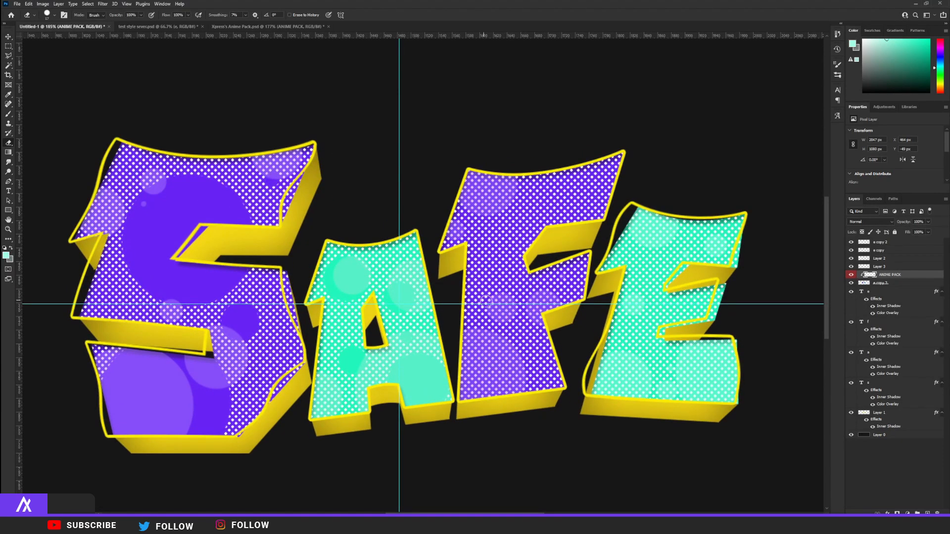
{"action": "right_click", "coordinate": [489, 295], "text": "alt"}
{"action": "left_click", "coordinate": [476, 257]}
{"action": "key", "text": "bracketright"}
{"action": "key", "text": "bracketright"}
{"action": "key", "text": "bracketright"}
{"action": "key", "text": "bracketright"}
{"action": "key", "text": "bracketright"}
{"action": "key", "text": "bracketright"}
{"action": "key", "text": "bracketright"}
{"action": "key", "text": "bracketright"}
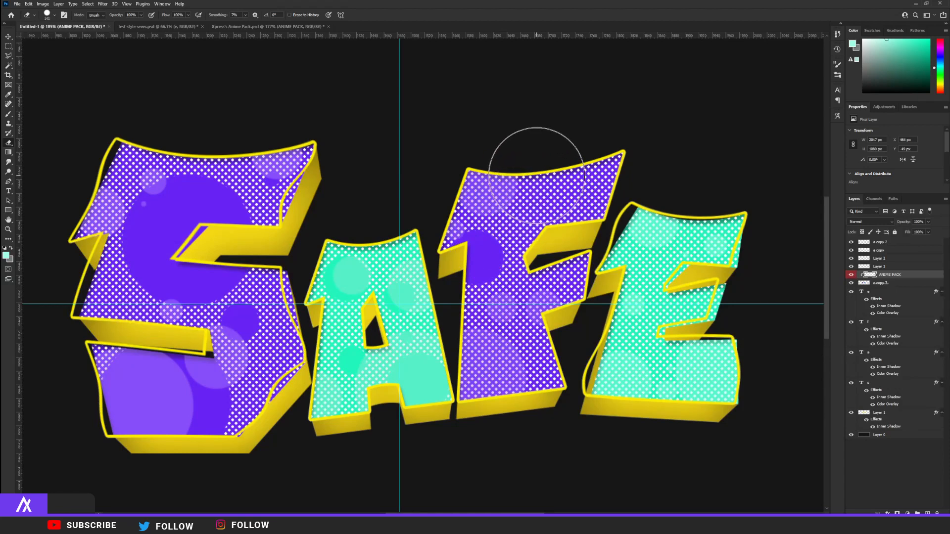
{"action": "left_click", "coordinate": [568, 157]}
- Erase circles of varying sizes from the dot pattern on the F's lower stem, lower right corner, middle and short arm
{"action": "right_click", "coordinate": [529, 360], "text": "alt"}
{"action": "right_click", "coordinate": [527, 379], "text": "alt"}
{"action": "left_click", "coordinate": [489, 375]}
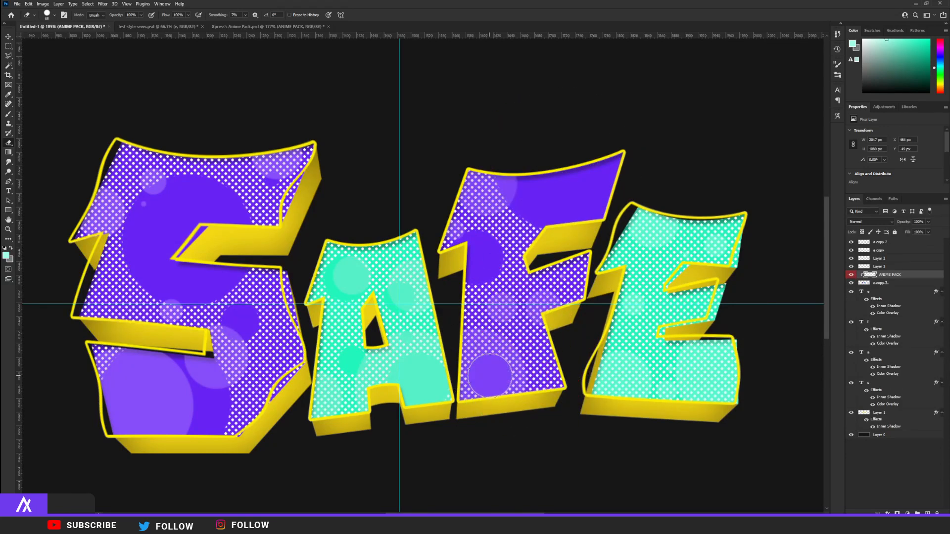
{"action": "right_click", "coordinate": [544, 385], "text": "alt"}
{"action": "left_click", "coordinate": [524, 320]}
{"action": "right_click", "coordinate": [545, 370], "text": "alt"}
{"action": "left_click", "coordinate": [549, 376]}
{"action": "right_click", "coordinate": [556, 349], "text": "alt"}
{"action": "right_click", "coordinate": [560, 292], "text": "alt"}
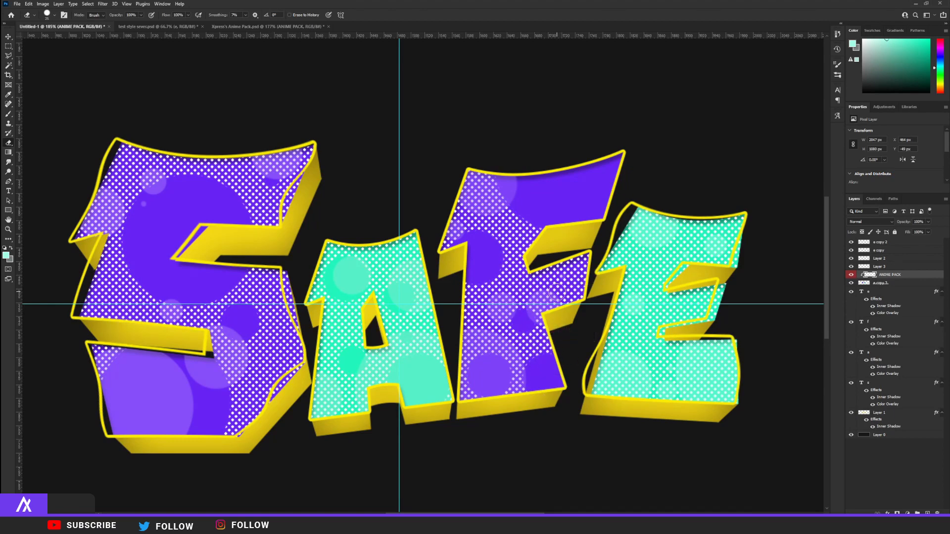
{"action": "left_click", "coordinate": [557, 290]}
- Erase circles of varying sizes from the dot pattern on the E's bottom edge, left stem, middle and upper edge
{"action": "right_click", "coordinate": [648, 295], "text": "alt"}
{"action": "left_click", "coordinate": [679, 423]}
{"action": "right_click", "coordinate": [702, 345], "text": "alt"}
{"action": "left_click", "coordinate": [634, 333]}
{"action": "right_click", "coordinate": [679, 320], "text": "alt"}
{"action": "left_click", "coordinate": [680, 309]}
{"action": "right_click", "coordinate": [649, 253], "text": "alt"}
{"action": "left_click", "coordinate": [679, 207]}
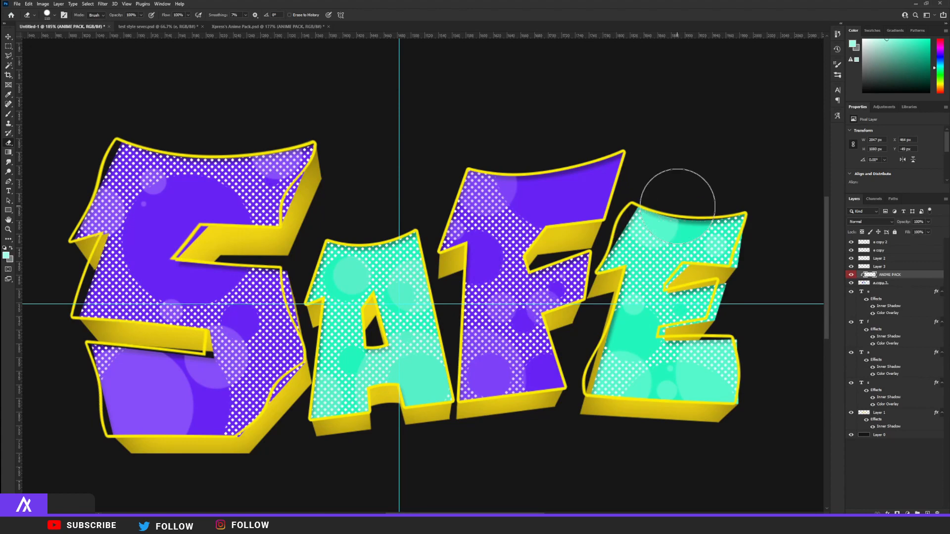
- Lower the halftone dot layer's opacity to about 36%
{"action": "scroll", "coordinate": [616, 307], "scroll_direction": "down", "scroll_amount": 5}
{"action": "scroll", "coordinate": [436, 271], "scroll_direction": "up", "scroll_amount": 3}
{"action": "scroll", "coordinate": [430, 270], "scroll_direction": "up", "scroll_amount": 1}
{"action": "left_click", "coordinate": [927, 222]}
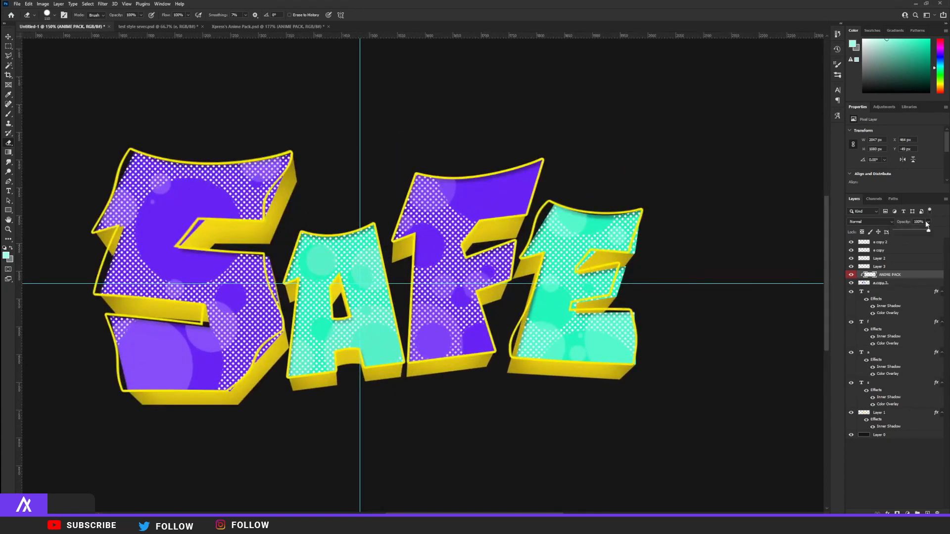
{"action": "left_click_drag", "start_coordinate": [910, 229], "coordinate": [909, 231]}
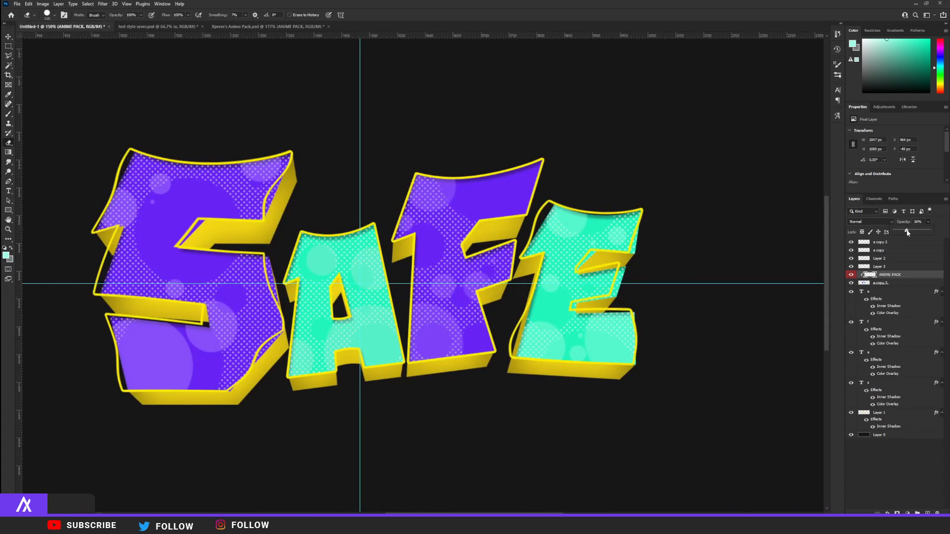
{"action": "scroll", "coordinate": [474, 261], "scroll_direction": "down", "scroll_amount": 5}
{"action": "right_click", "coordinate": [373, 270], "text": "alt"}
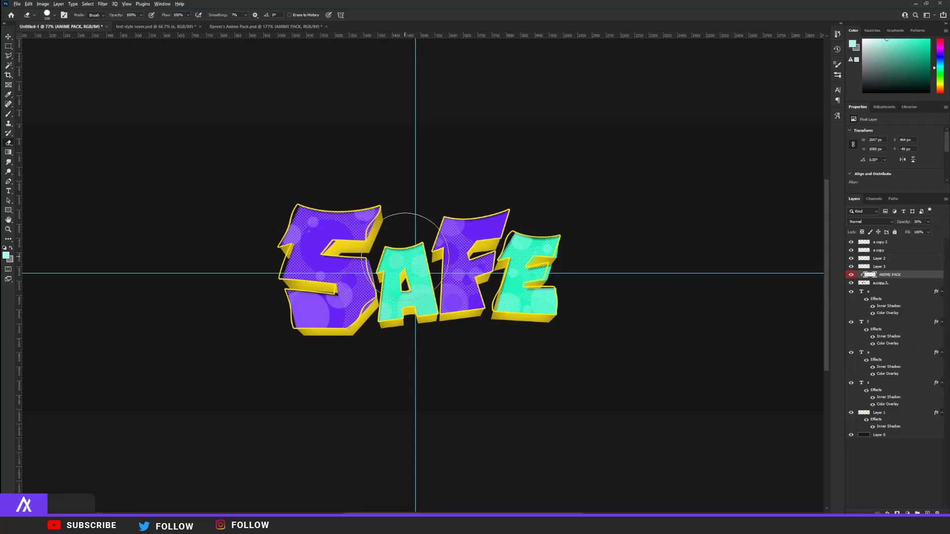
{"action": "right_click", "coordinate": [405, 256], "text": "alt"}
{"action": "scroll", "coordinate": [336, 349], "scroll_direction": "up", "scroll_amount": 3}
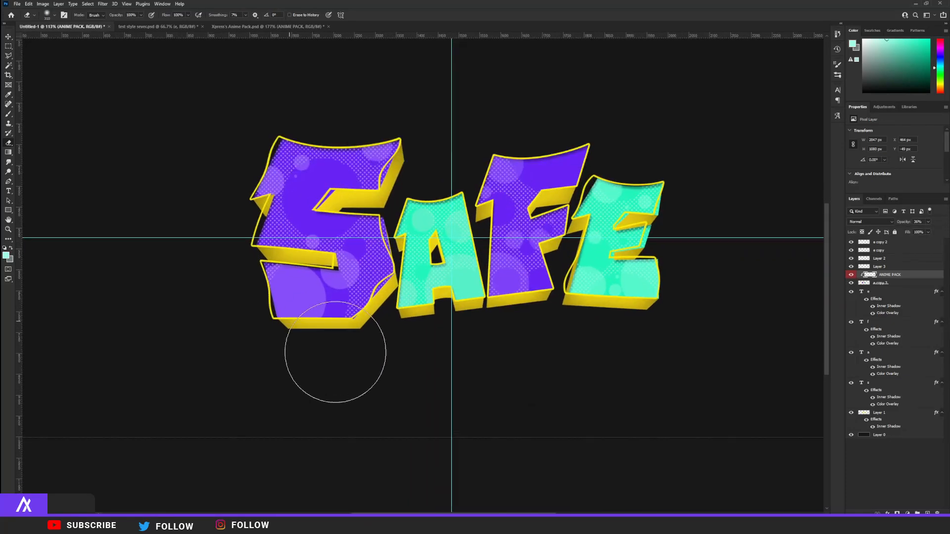
{"action": "right_click", "coordinate": [297, 341], "text": "alt"}
{"action": "scroll", "coordinate": [427, 398], "scroll_direction": "down", "scroll_amount": 1}
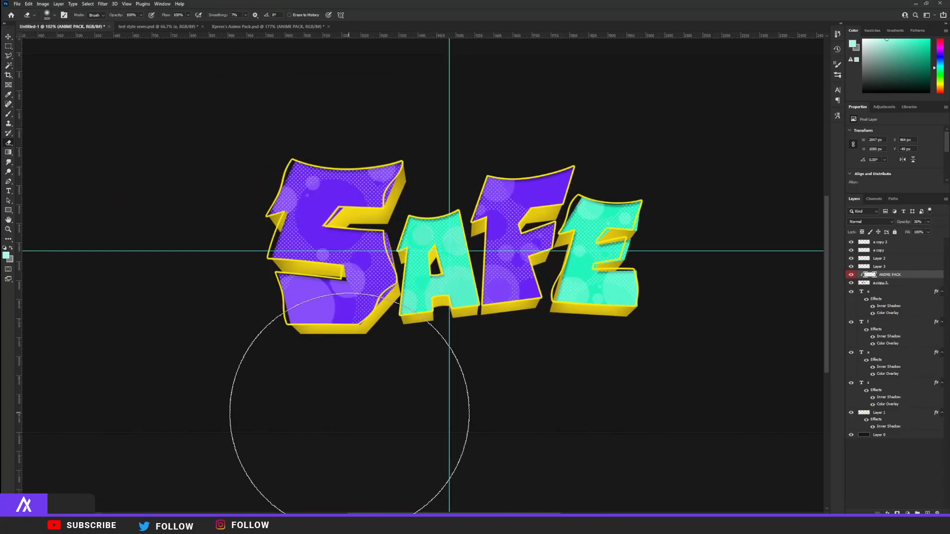
{"action": "scroll", "coordinate": [445, 386], "scroll_direction": "down", "scroll_amount": 2}
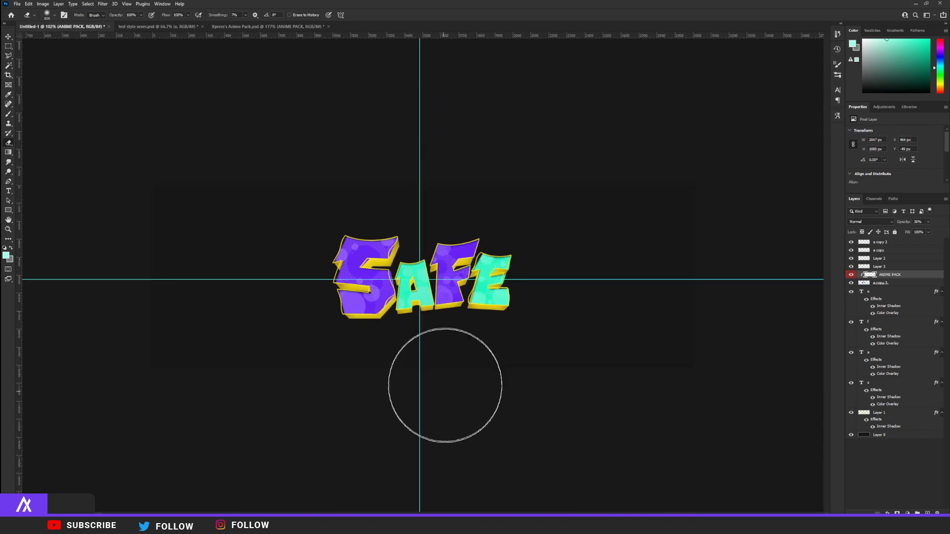
{"action": "key", "text": "v"}
{"action": "scroll", "coordinate": [420, 304], "scroll_direction": "up", "scroll_amount": 2}
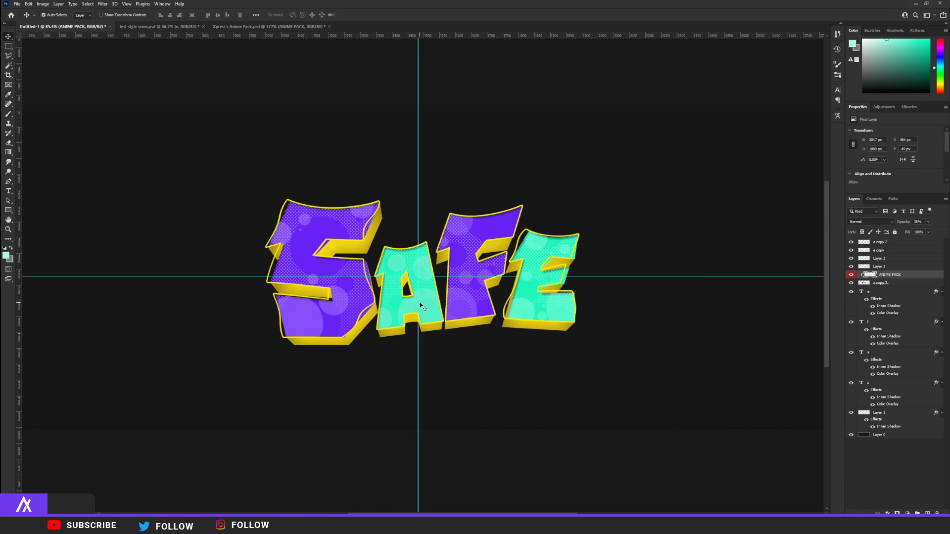
- Add a new layer above the dot pattern, clip it to the letters and set a near-black grey as the painting colour
{"action": "left_click", "coordinate": [928, 512]}
{"action": "left_click", "coordinate": [863, 277], "text": "alt"}
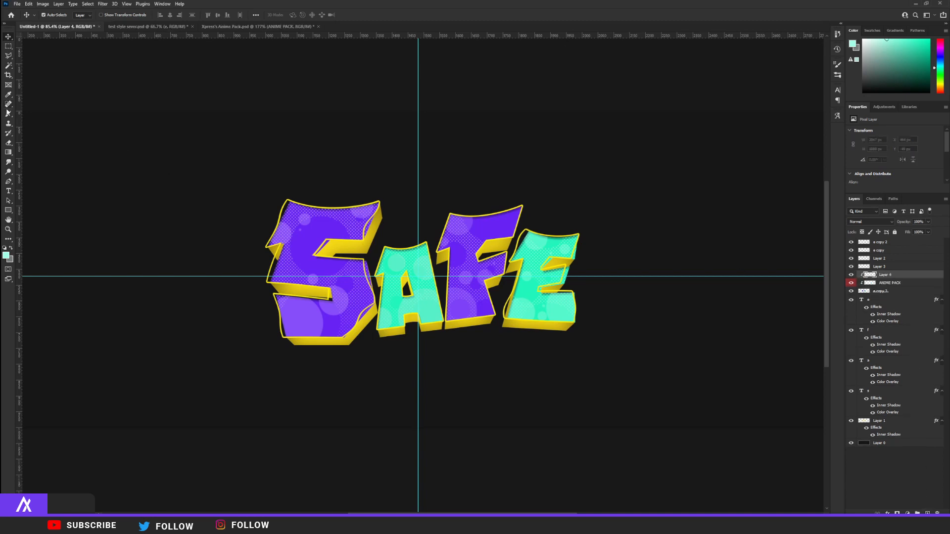
{"action": "key", "text": "i"}
{"action": "left_click", "coordinate": [6, 255]}
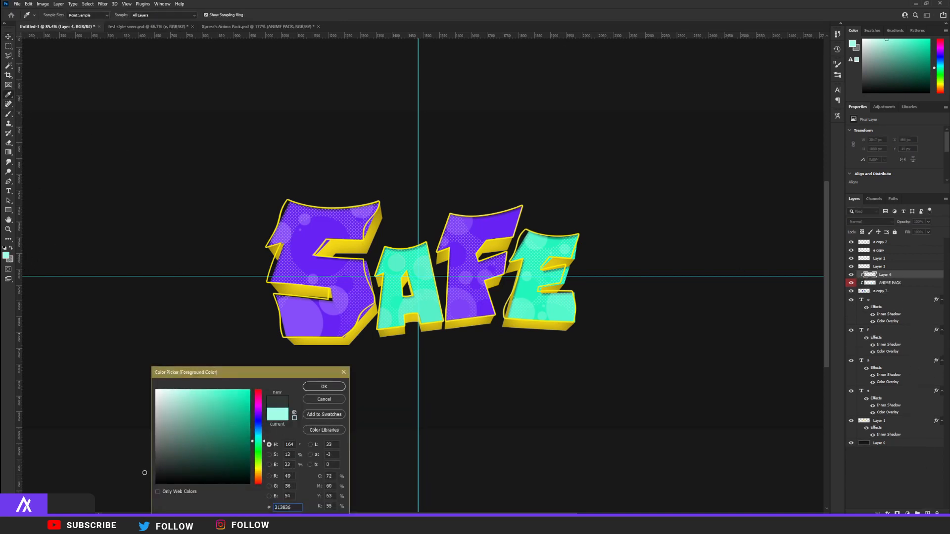
{"action": "key", "text": "Return"}
{"action": "key", "text": "b"}
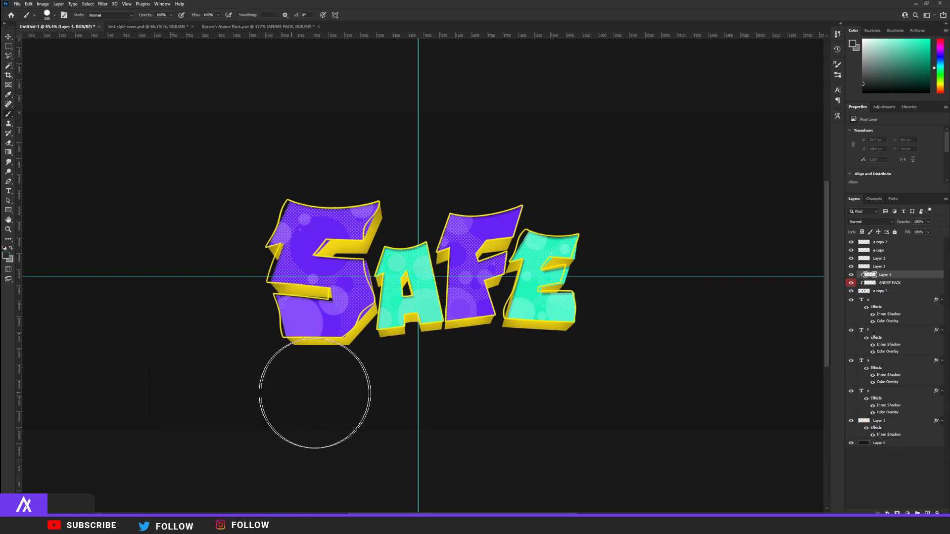
- Undo the last two actions and switch the brush to a soft round tip
{"action": "key", "text": "ctrl+z"}
{"action": "key", "text": "ctrl+z"}
{"action": "left_click", "coordinate": [52, 19]}
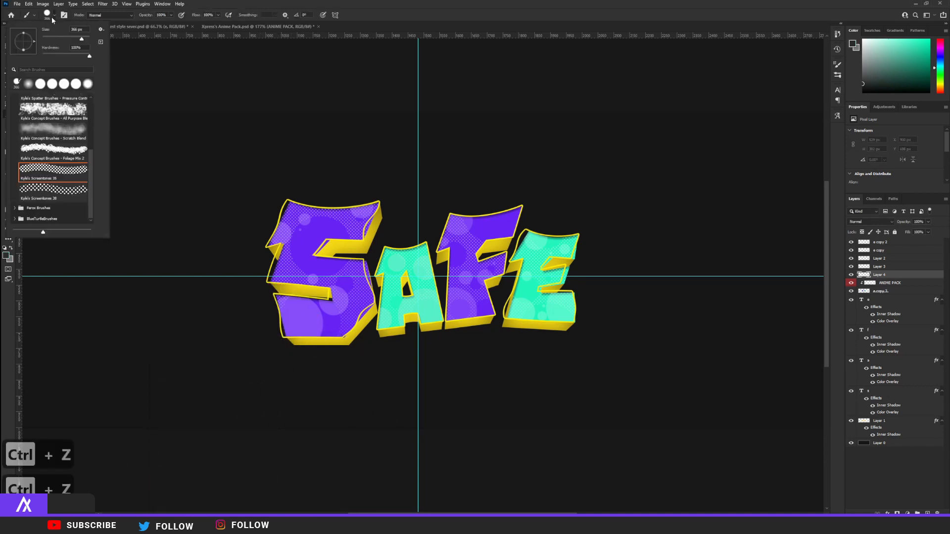
{"action": "left_click", "coordinate": [28, 83]}
{"action": "left_click", "coordinate": [170, 47]}
- Clip the new layer to the letters and brush soft dark shading along the bottoms of all four letters
{"action": "mouse_move", "coordinate": [277, 376]}
{"action": "left_mouse_down"}
{"action": "mouse_move", "coordinate": [381, 388]}
{"action": "mouse_move", "coordinate": [360, 376]}
{"action": "mouse_move", "coordinate": [285, 378]}
{"action": "left_mouse_up"}
{"action": "key", "text": "ctrl+z"}
{"action": "left_click", "coordinate": [866, 279], "text": "alt"}
{"action": "scroll", "coordinate": [391, 374], "scroll_direction": "up", "scroll_amount": 1}
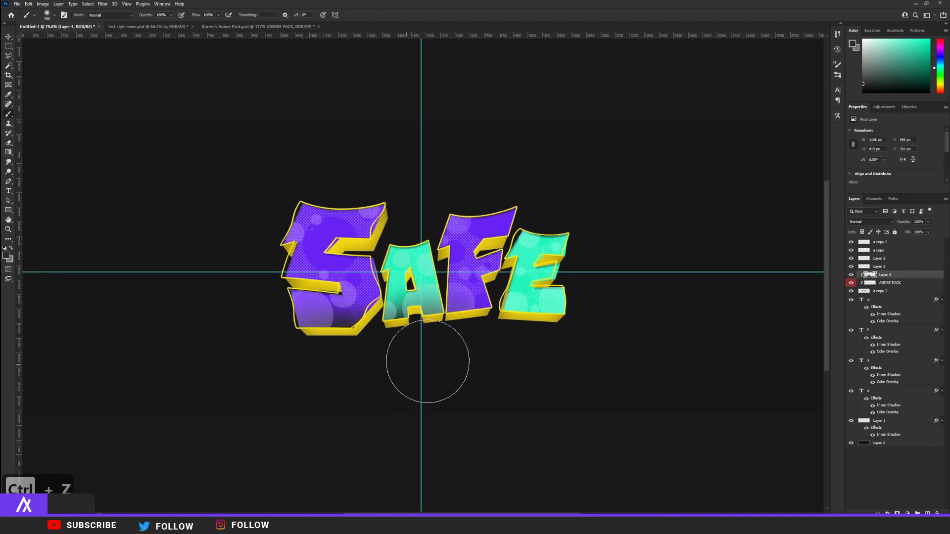
{"action": "left_click_drag", "start_coordinate": [424, 360], "coordinate": [598, 356]}
{"action": "scroll", "coordinate": [395, 376], "scroll_direction": "up", "scroll_amount": 1}
{"action": "key", "text": "bracketright"}
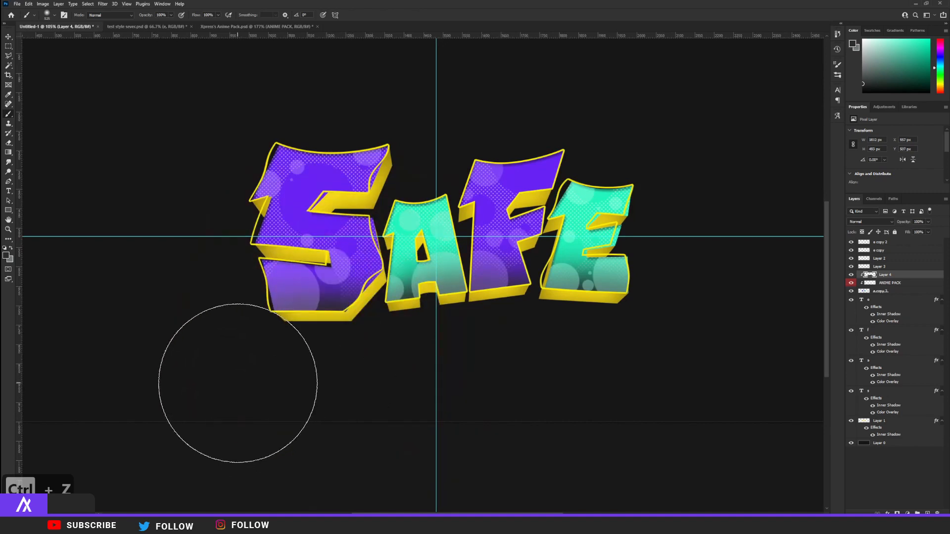
{"action": "mouse_move", "coordinate": [237, 384]}
{"action": "left_mouse_down"}
{"action": "mouse_move", "coordinate": [458, 397]}
{"action": "mouse_move", "coordinate": [587, 388]}
{"action": "left_mouse_up"}
{"action": "scroll", "coordinate": [460, 375], "scroll_direction": "up", "scroll_amount": 1}
{"action": "scroll", "coordinate": [443, 361], "scroll_direction": "down", "scroll_amount": 1}
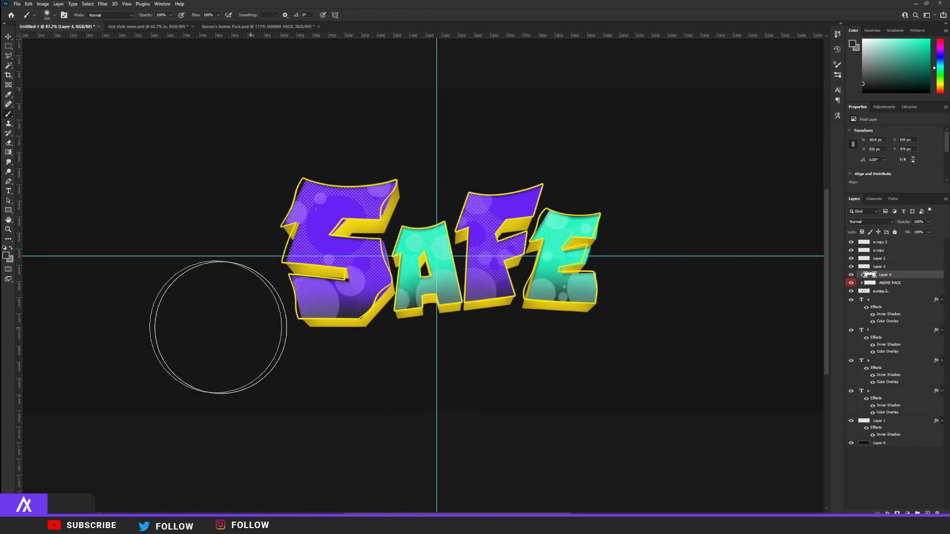
{"action": "scroll", "coordinate": [360, 328], "scroll_direction": "up", "scroll_amount": 1}
- Reduce the dark shading layer's opacity to about 59%
{"action": "left_click", "coordinate": [928, 222]}
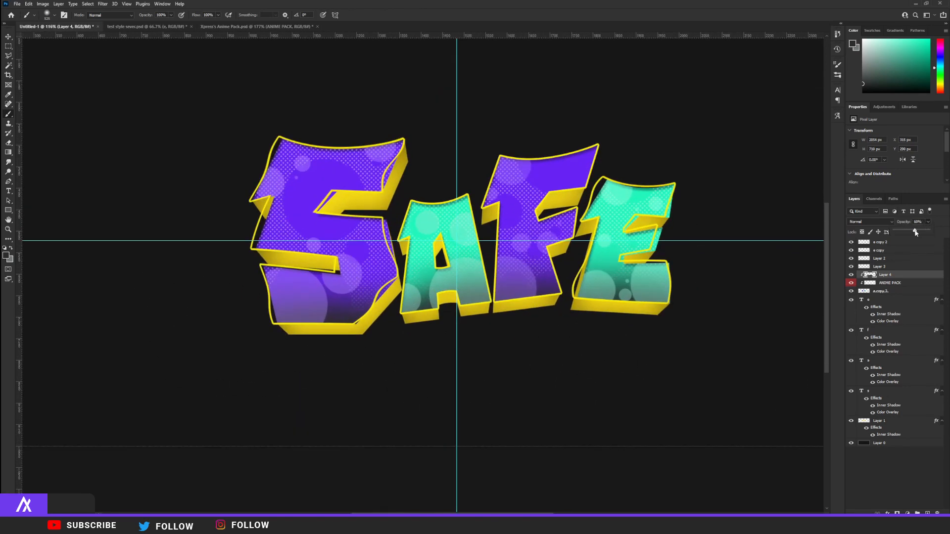
{"action": "left_click_drag", "start_coordinate": [914, 233], "coordinate": [915, 233]}
{"action": "scroll", "coordinate": [628, 213], "scroll_direction": "down", "scroll_amount": 4}
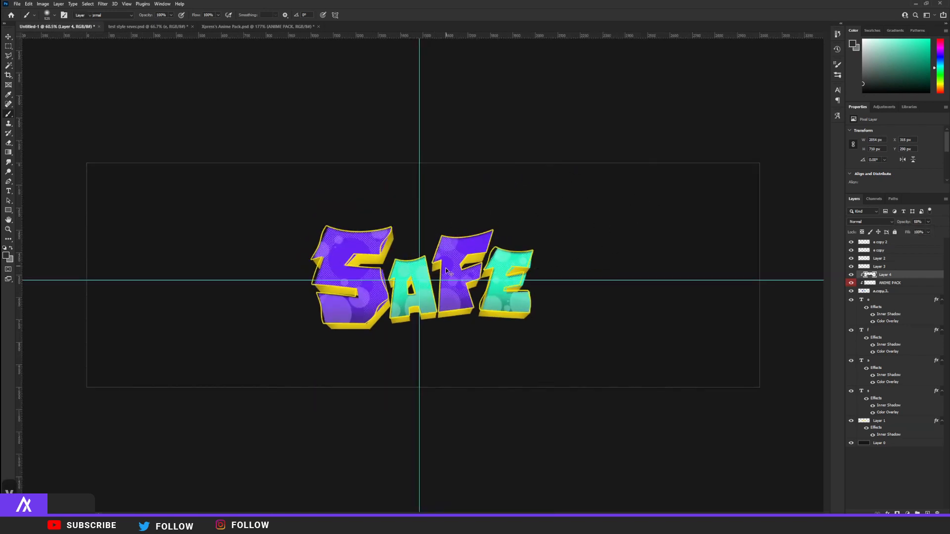
{"action": "key", "text": "v"}
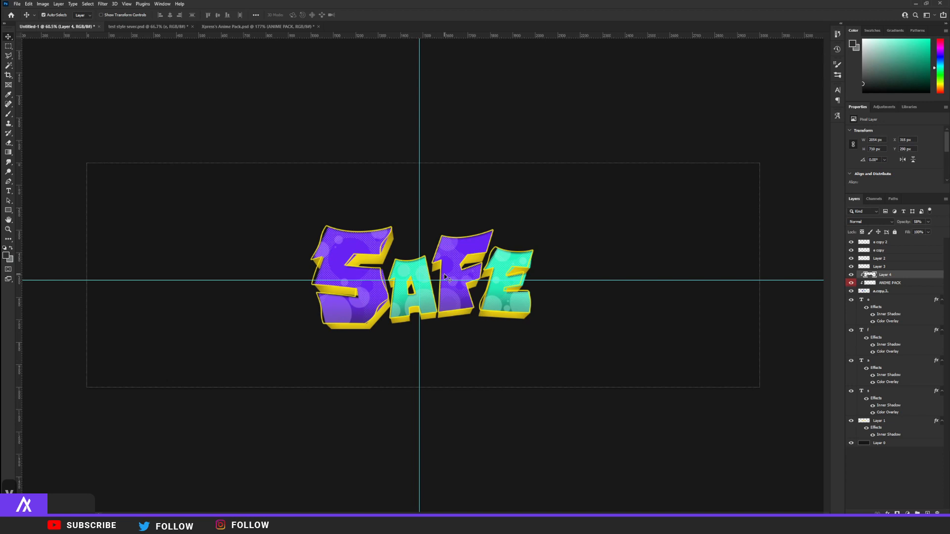
{"action": "scroll", "coordinate": [445, 278], "scroll_direction": "up", "scroll_amount": 3}
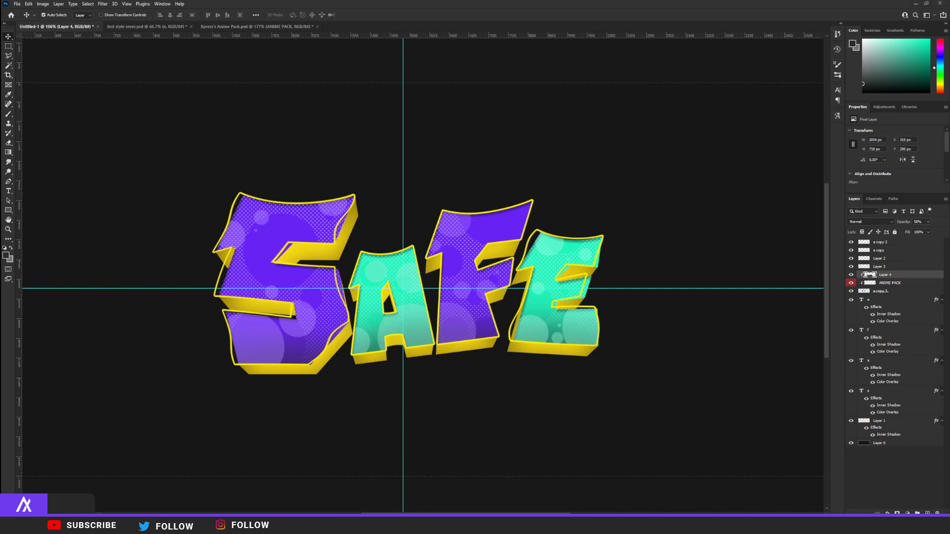
- In Chrome, search Google for "translate", translate "safe" from English to Japanese and copy the translation
{"action": "type", "text": "translate"}
{"action": "key", "text": "Return"}
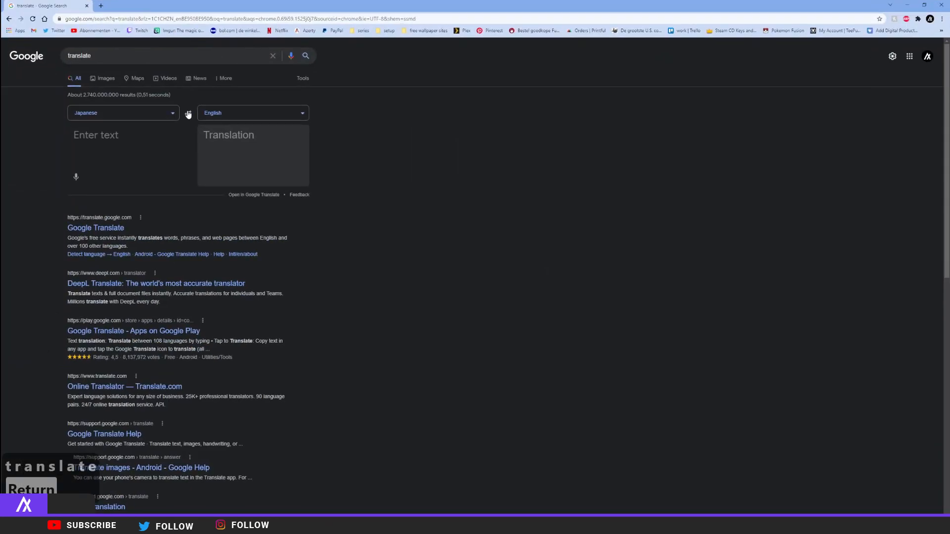
{"action": "left_click", "coordinate": [188, 114]}
{"action": "type", "text": "safe"}
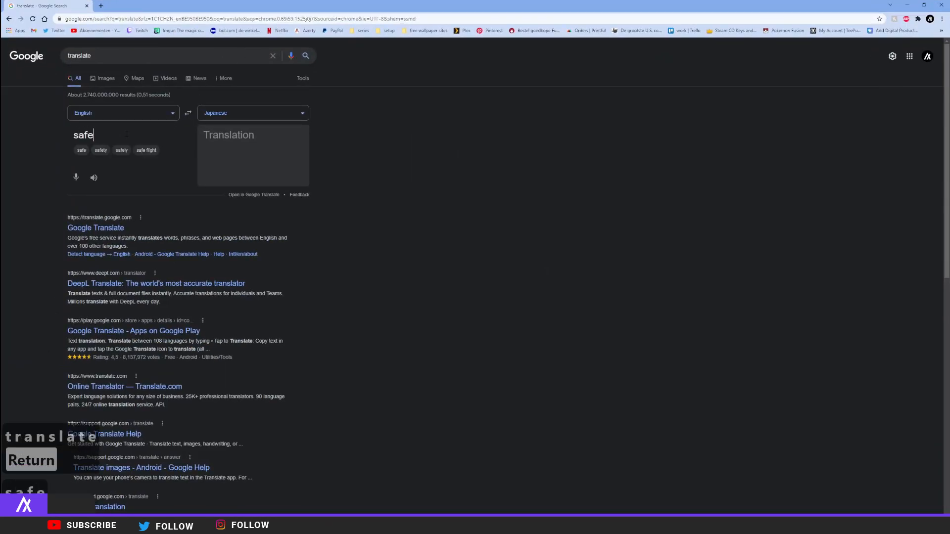
{"action": "left_click_drag", "start_coordinate": [231, 136], "coordinate": [202, 136]}
{"action": "key", "text": "ctrl+c"}
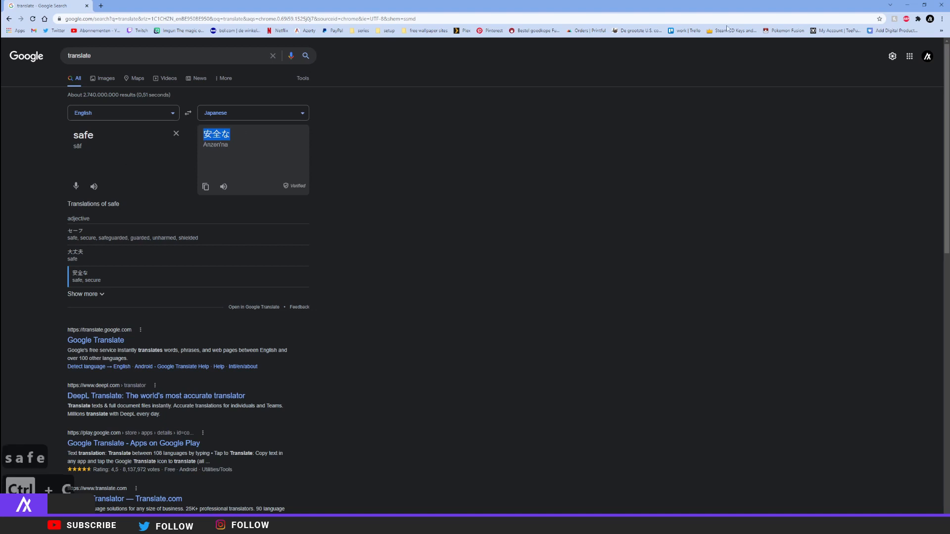
- Back in Photoshop, paste the Japanese translation as a new text layer in the empty area above and beside the S
{"action": "left_click", "coordinate": [941, 5]}
{"action": "left_click", "coordinate": [9, 191]}
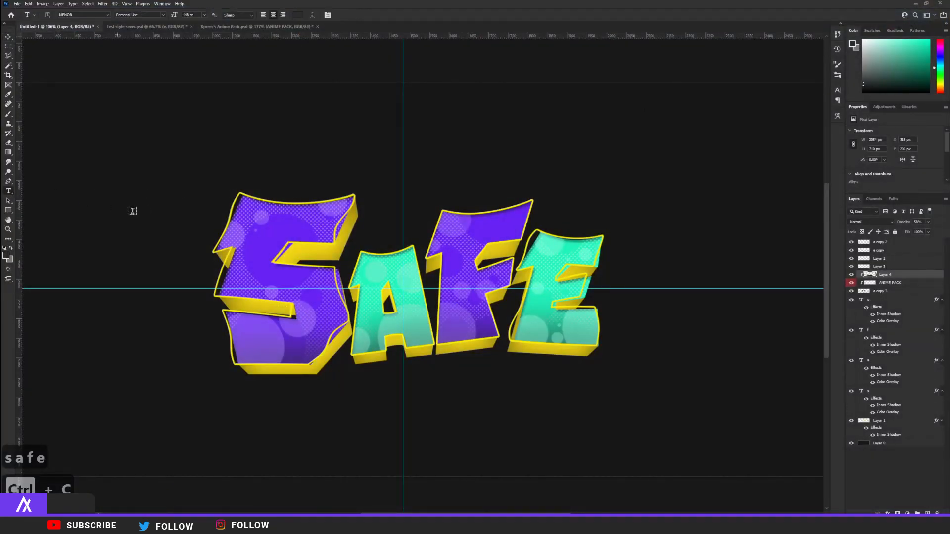
{"action": "left_click", "coordinate": [176, 174]}
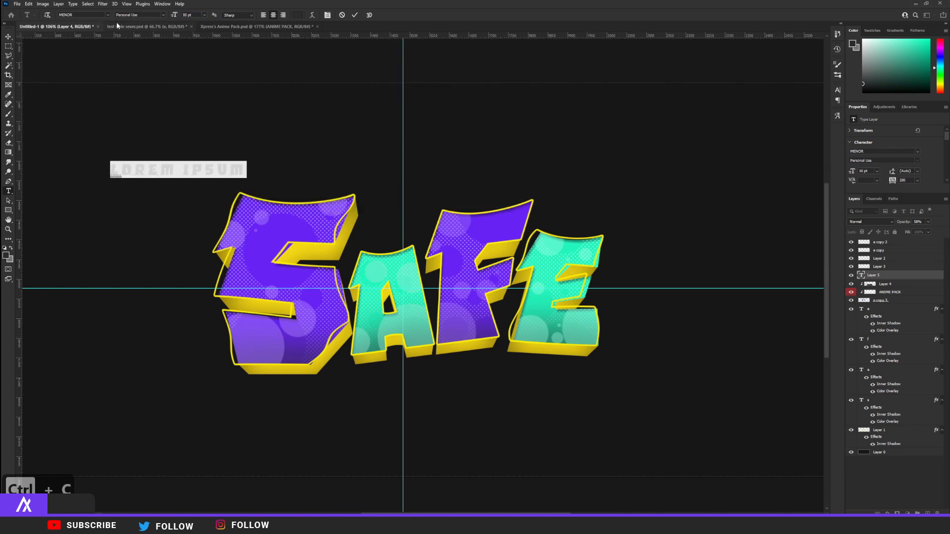
{"action": "key", "text": "ctrl+v"}
{"action": "left_click_drag", "start_coordinate": [206, 172], "coordinate": [74, 73]}
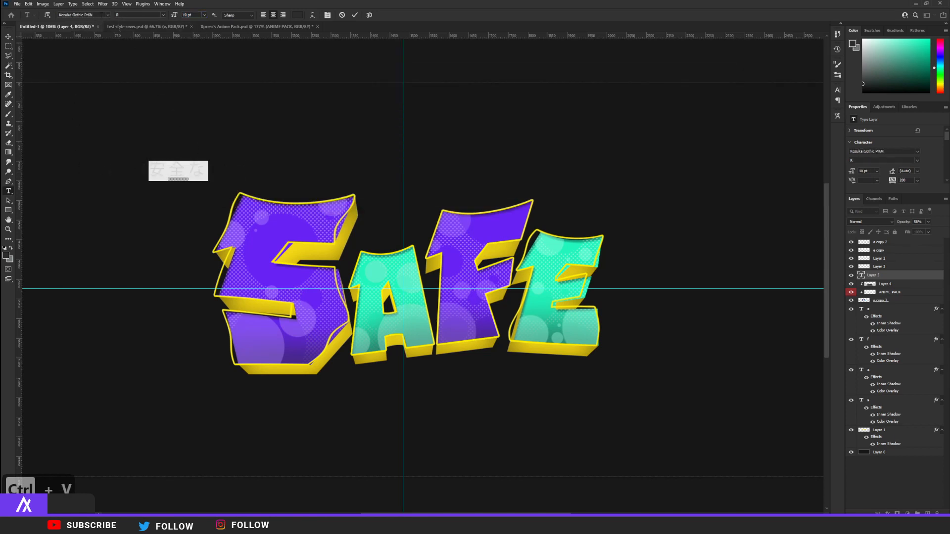
- Set the Japanese text's font to 851CHIKARA-DZUYOKU-KANA-A and its colour to yellow e3c913 sampled from the S's extrusion
{"action": "left_click", "coordinate": [107, 15]}
{"action": "scroll", "coordinate": [188, 288], "scroll_direction": "down", "scroll_amount": 3}
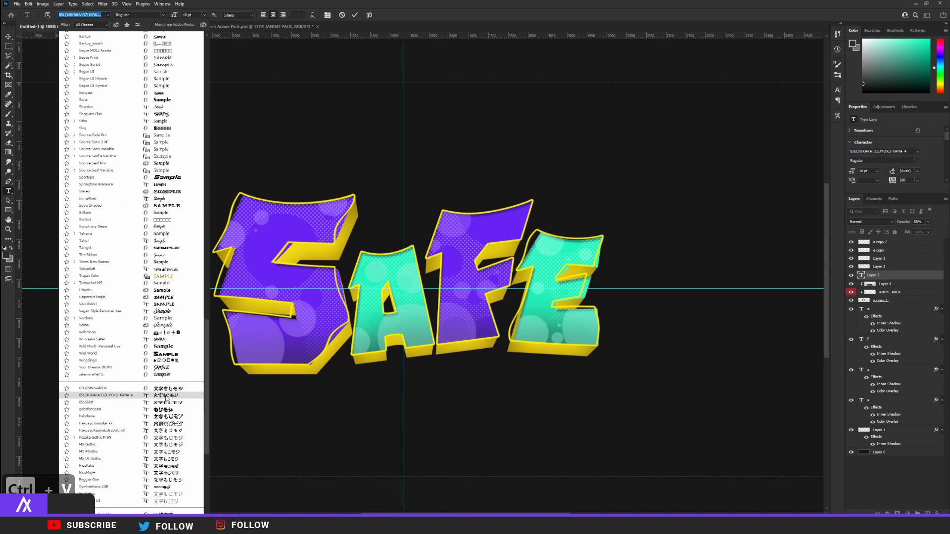
{"action": "left_click", "coordinate": [165, 395]}
{"action": "left_click", "coordinate": [297, 15]}
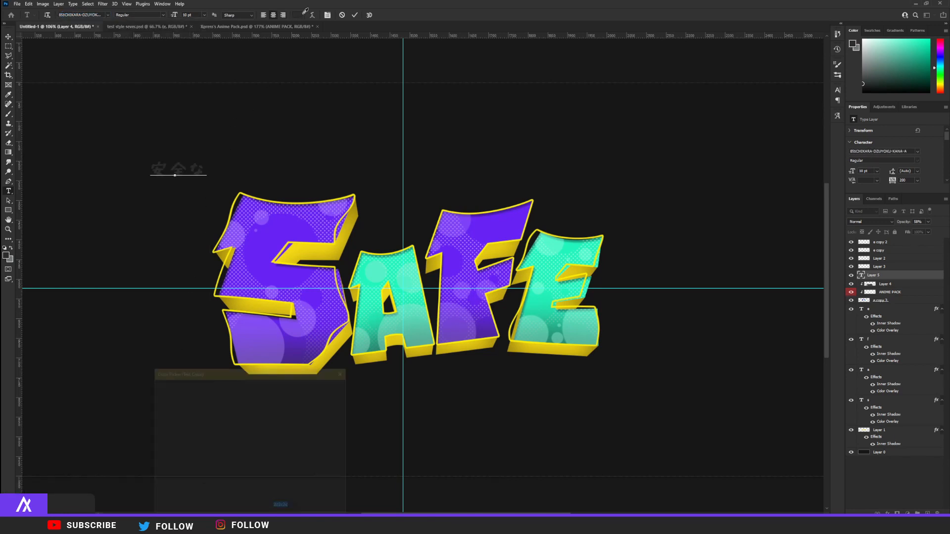
{"action": "left_click", "coordinate": [317, 250]}
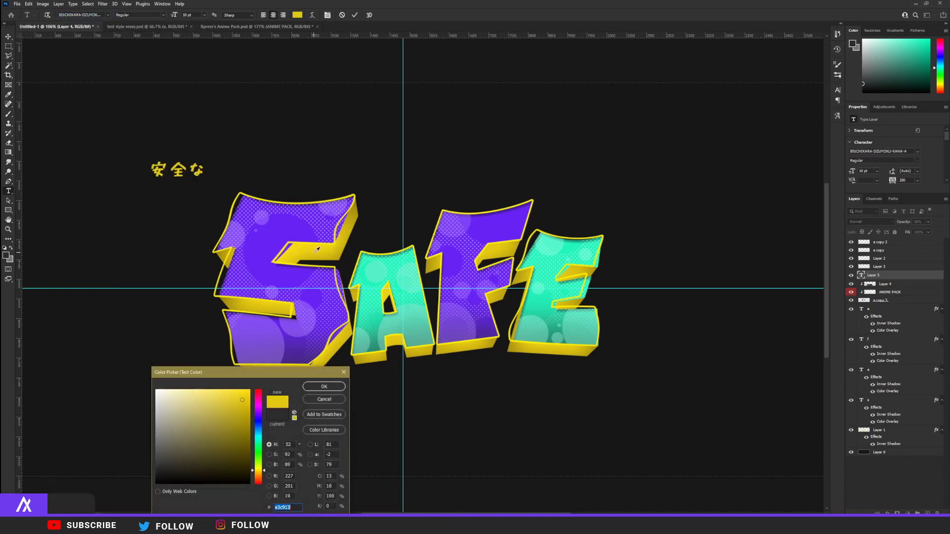
{"action": "left_click", "coordinate": [325, 387]}
- Tighten the Japanese text's tracking to about -20 and commit the text
{"action": "scroll", "coordinate": [917, 159], "scroll_direction": "down", "scroll_amount": 2}
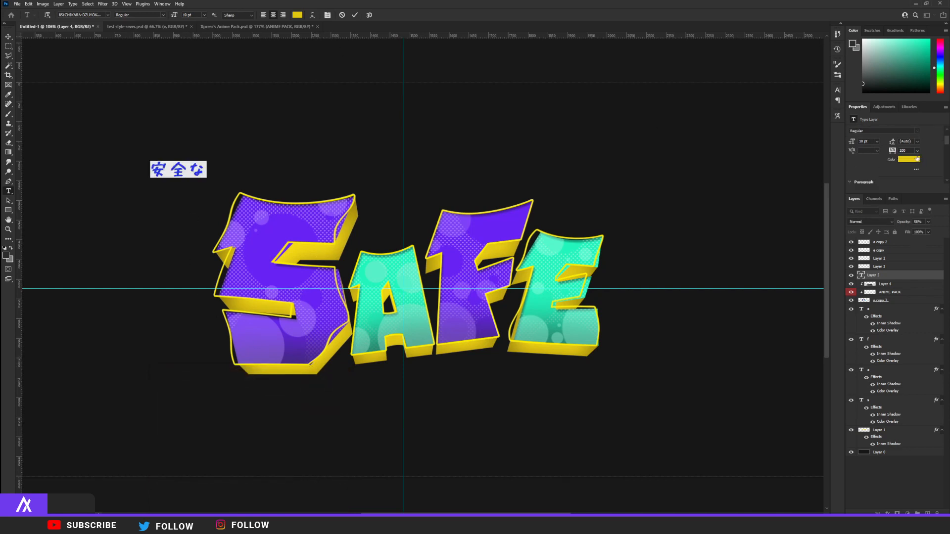
{"action": "left_click_drag", "start_coordinate": [893, 152], "coordinate": [890, 152]}
{"action": "left_click", "coordinate": [8, 37]}
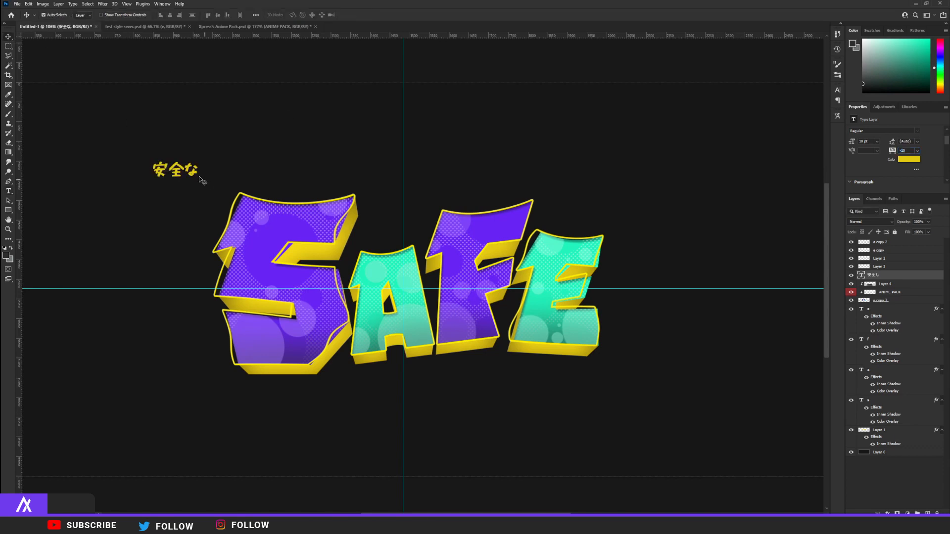
- Move the Japanese text onto the middle of the F and bring its layer to the front
{"action": "left_click_drag", "start_coordinate": [197, 173], "coordinate": [465, 297]}
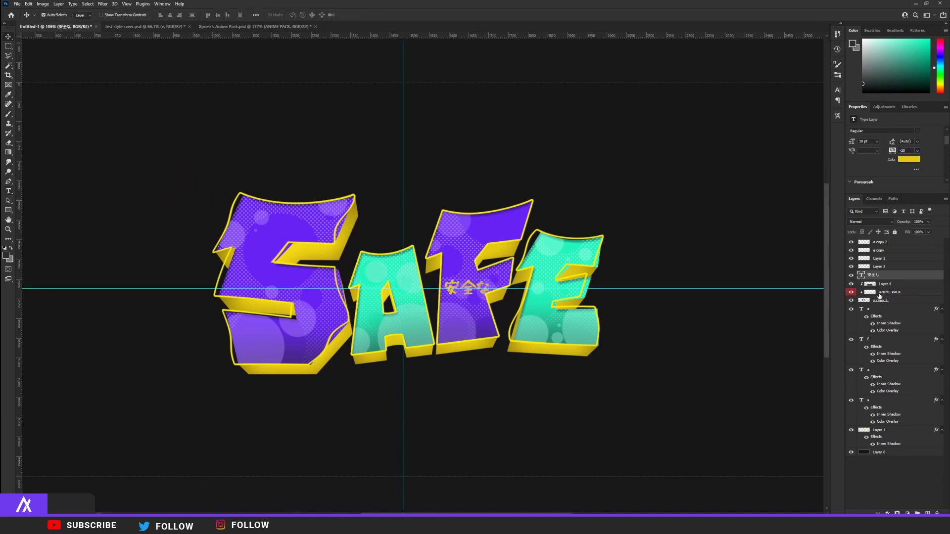
{"action": "key", "text": "ctrl+shift+bracketright"}
{"action": "scroll", "coordinate": [470, 288], "scroll_direction": "up", "scroll_amount": 6}
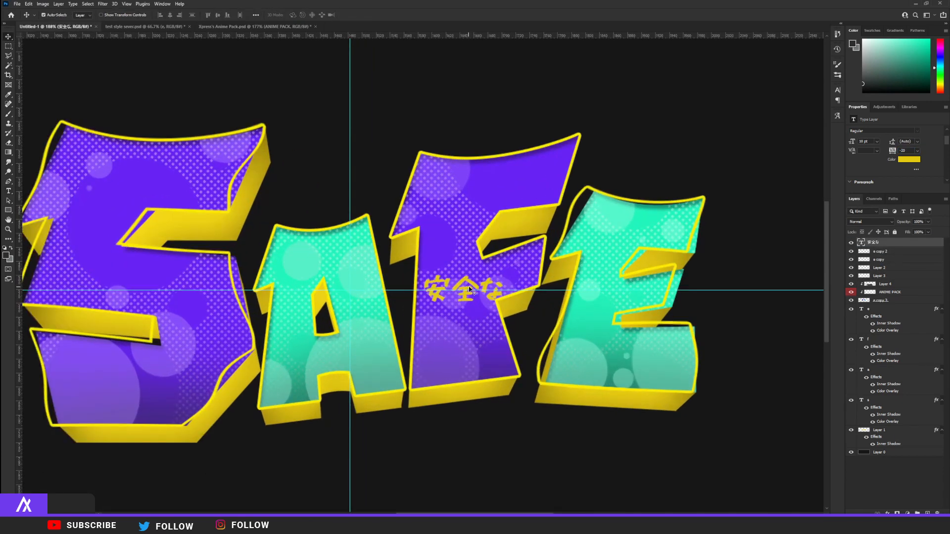
- Transform the Japanese text so it slants upward to the right across the F's middle
{"action": "scroll", "coordinate": [471, 289], "scroll_direction": "down", "scroll_amount": 4}
{"action": "key", "text": "ctrl+t"}
{"action": "mouse_move", "coordinate": [470, 292]}
{"action": "left_mouse_down"}
{"action": "mouse_move", "coordinate": [495, 282]}
{"action": "mouse_move", "coordinate": [470, 287]}
{"action": "left_mouse_up"}
{"action": "right_click", "coordinate": [467, 295]}
{"action": "left_click", "coordinate": [487, 321]}
{"action": "key", "text": "Return"}
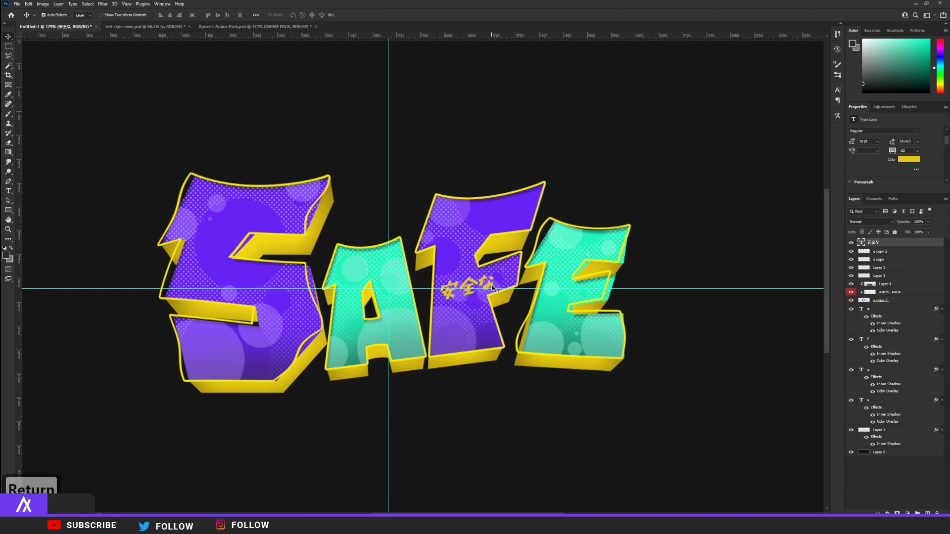
- Add an outer glow to the Japanese text in its own yellow e3c913, with size 4 px and reduced opacity
{"action": "key", "text": "ctrl+h"}
{"action": "key", "text": "ctrl+h"}
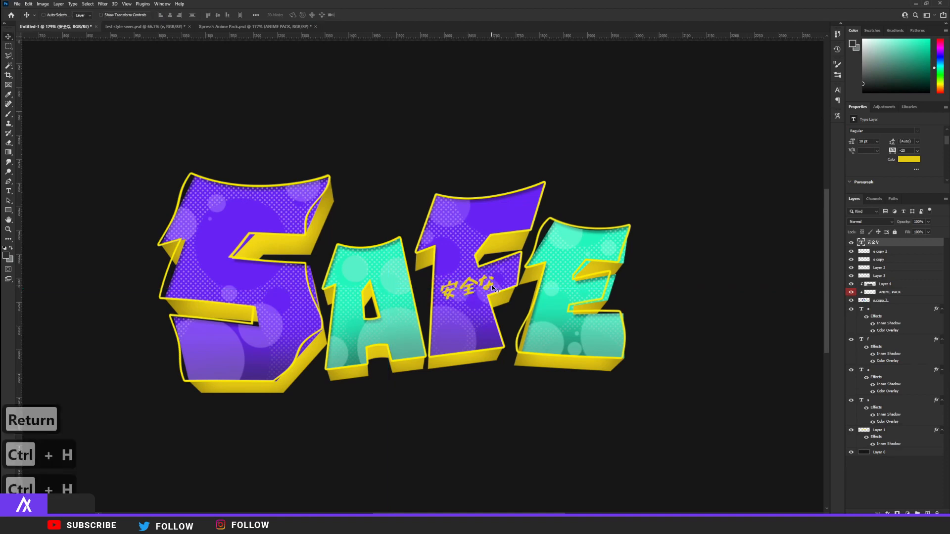
{"action": "scroll", "coordinate": [493, 289], "scroll_direction": "up", "scroll_amount": 5}
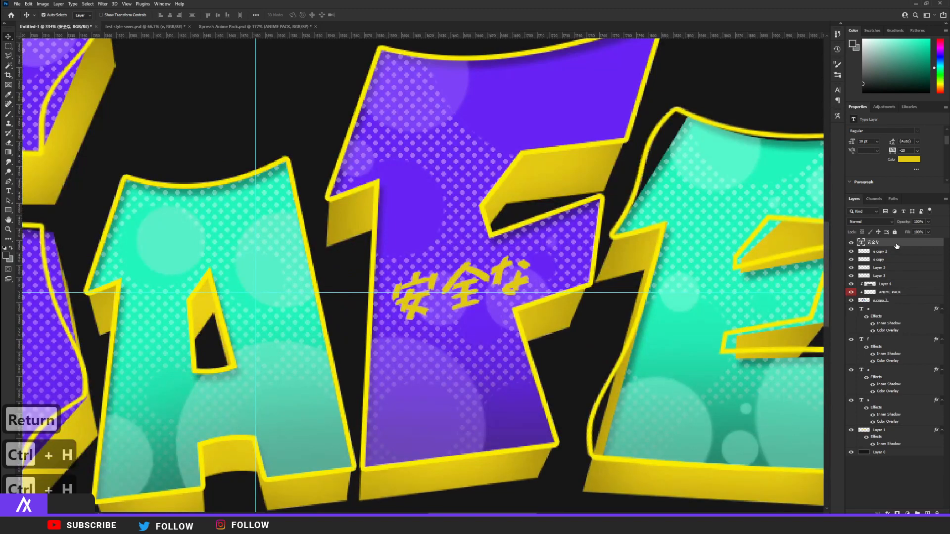
{"action": "double_click", "coordinate": [896, 243]}
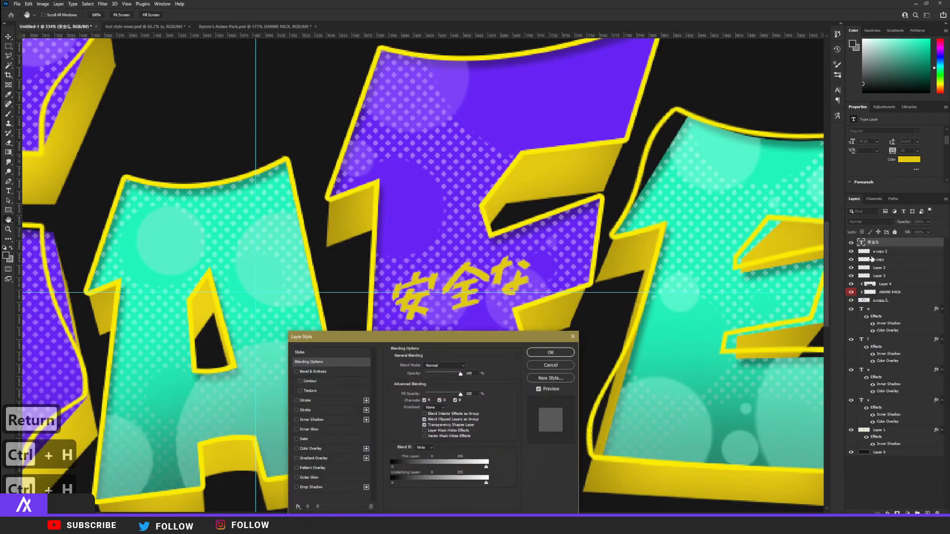
{"action": "left_click", "coordinate": [308, 477]}
{"action": "left_click", "coordinate": [409, 392]}
{"action": "left_click", "coordinate": [469, 292]}
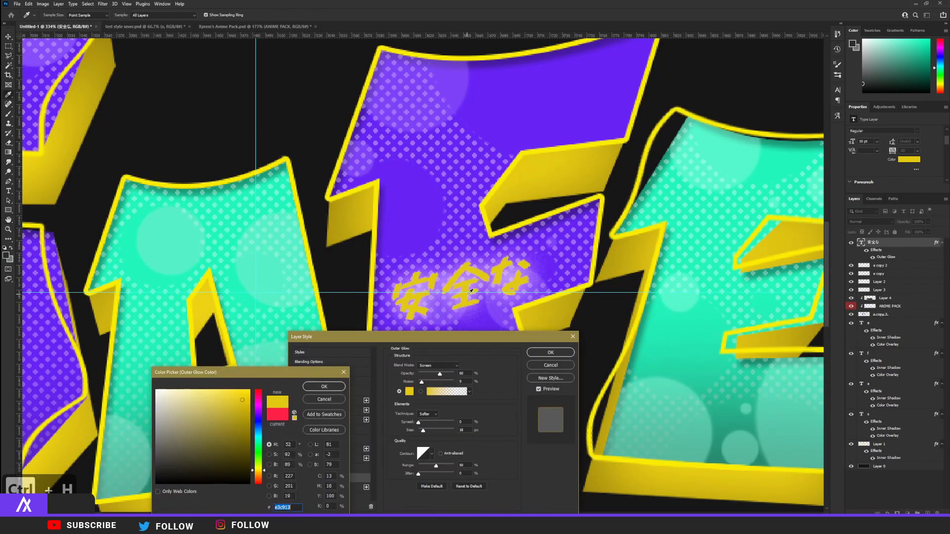
{"action": "left_click", "coordinate": [324, 387]}
{"action": "left_click_drag", "start_coordinate": [423, 430], "coordinate": [419, 430]}
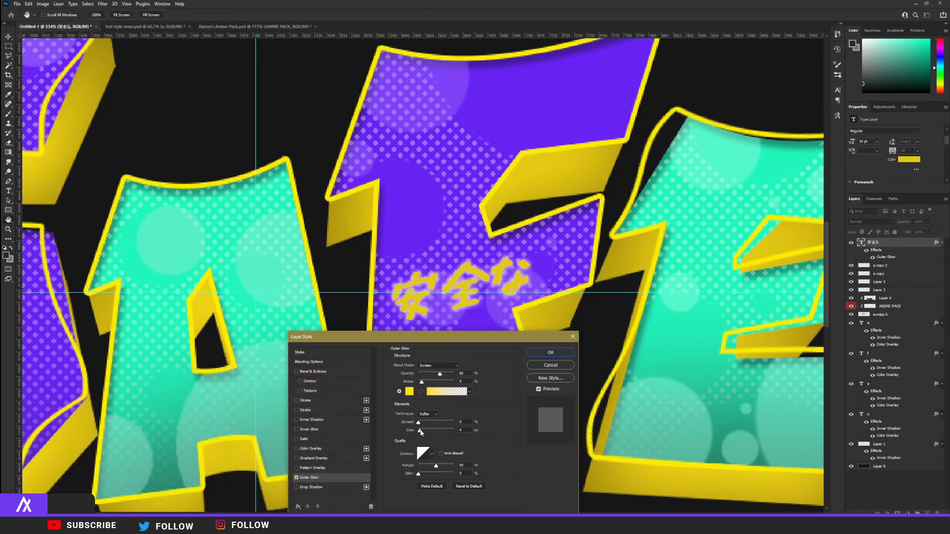
{"action": "left_click", "coordinate": [433, 375]}
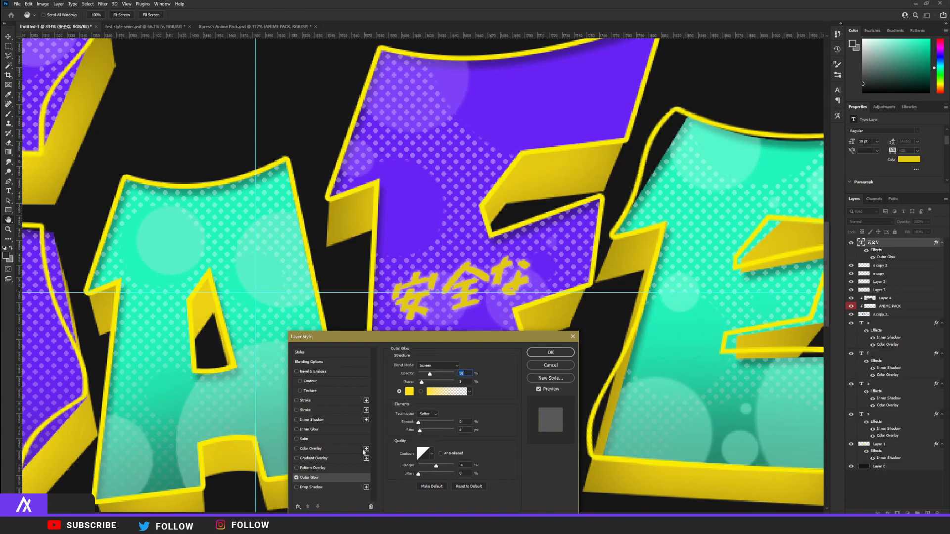
- Add a tight black drop shadow to the Japanese text with opacity about 32% and size about 3 px
{"action": "left_click", "coordinate": [310, 487]}
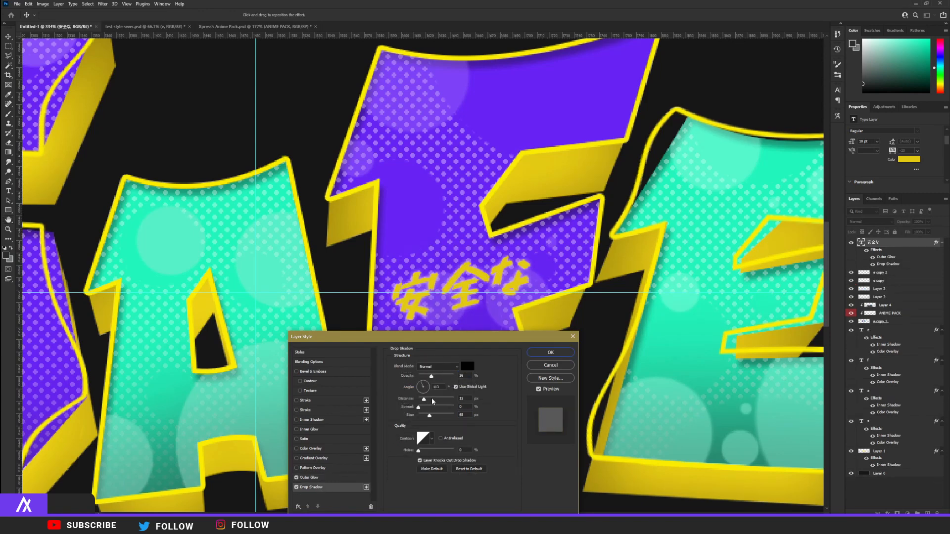
{"action": "left_click_drag", "start_coordinate": [429, 418], "coordinate": [429, 377]}
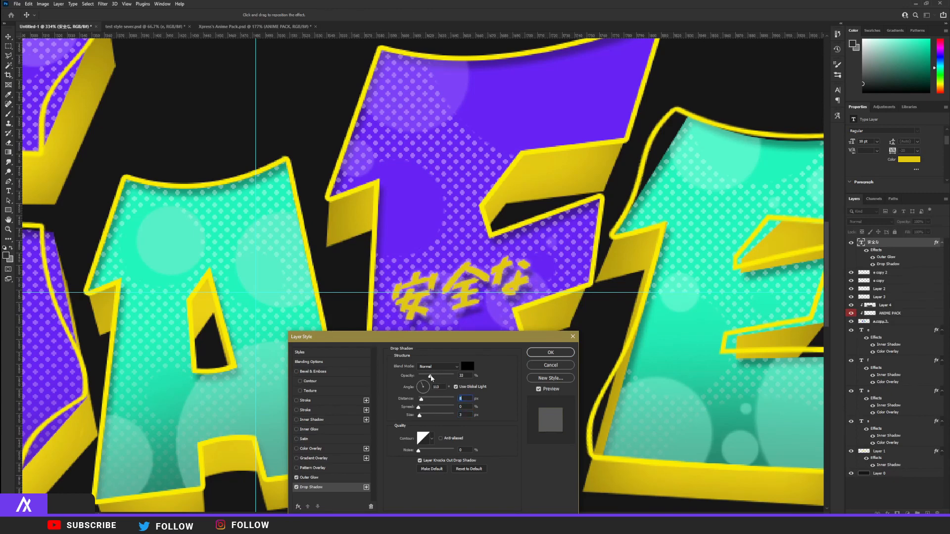
{"action": "left_click", "coordinate": [533, 352]}
- Group all layers above the background layer and name the group text
{"action": "key", "text": "ctrl+0"}
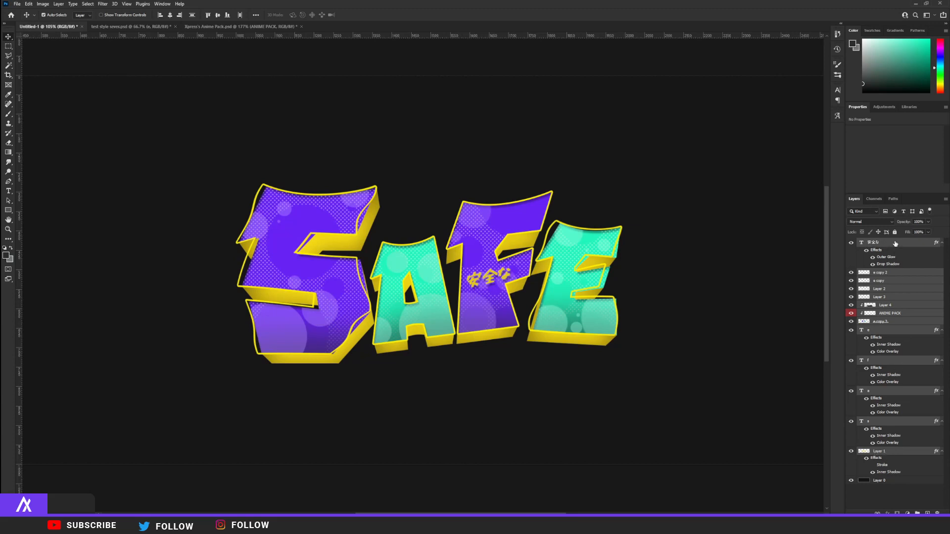
{"action": "key", "text": "ctrl+g"}
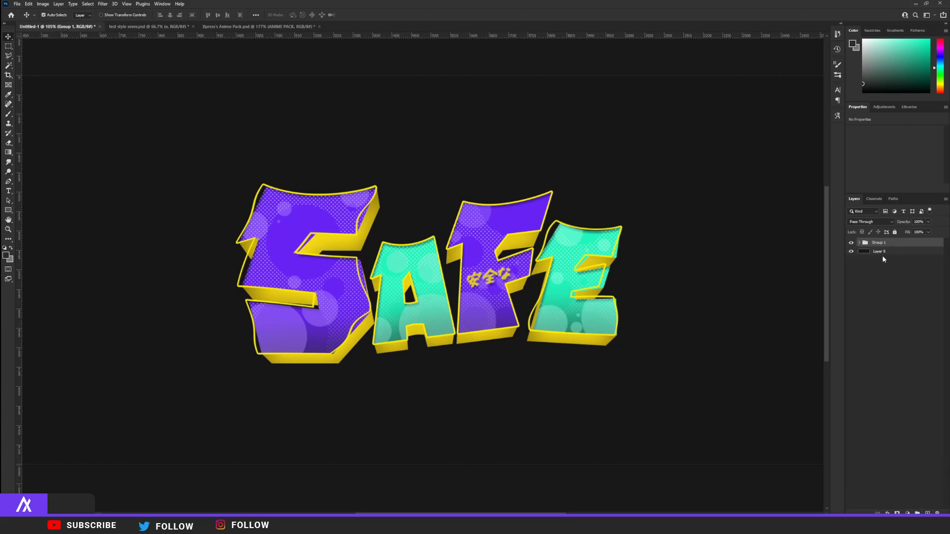
{"action": "type", "text": "tes"}
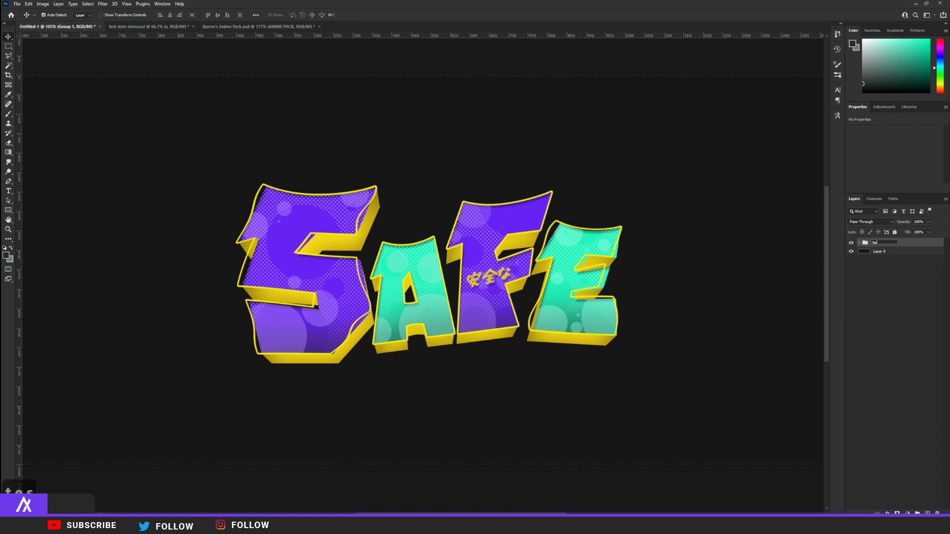
{"action": "key", "text": "BackSpace"}
{"action": "type", "text": "xt"}
{"action": "key", "text": "Return"}
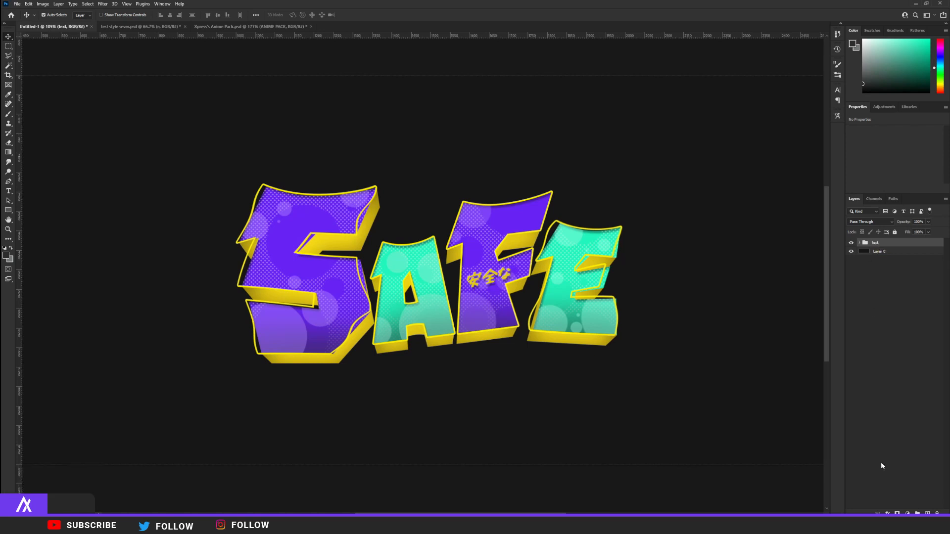
- Add a Hue/Saturation adjustment clipped to the text group, lowering the hue and setting the saturation to +10
{"action": "left_click", "coordinate": [907, 513]}
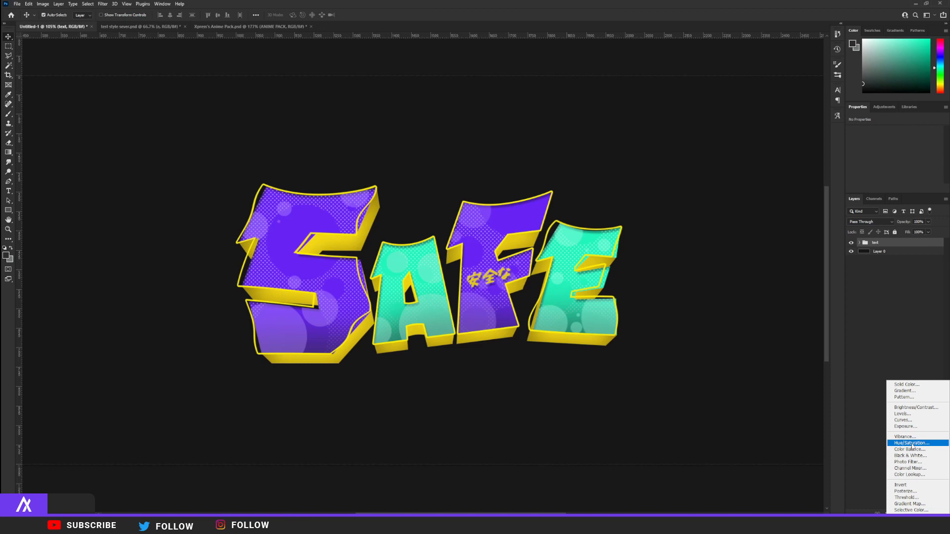
{"action": "left_click", "coordinate": [911, 443]}
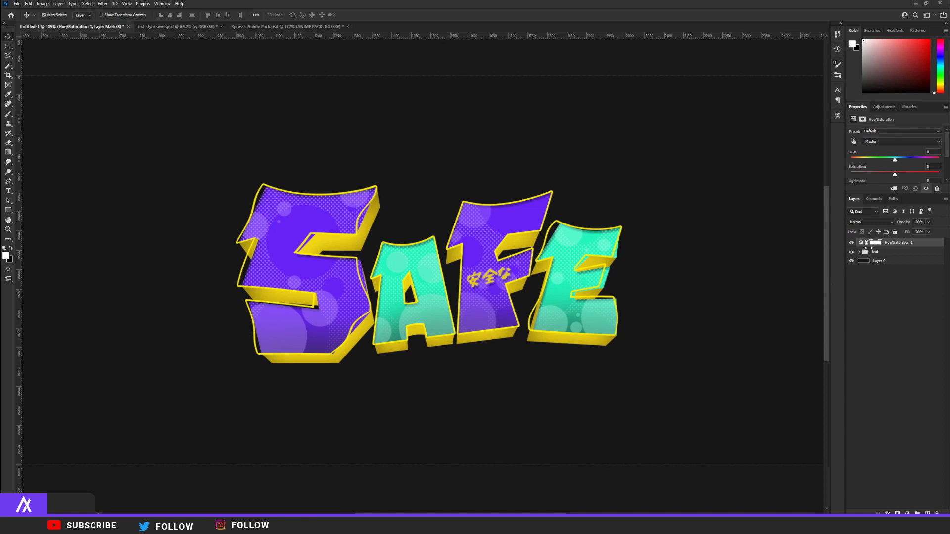
{"action": "left_click", "coordinate": [868, 246], "text": "alt"}
{"action": "left_click_drag", "start_coordinate": [897, 159], "coordinate": [862, 161]}
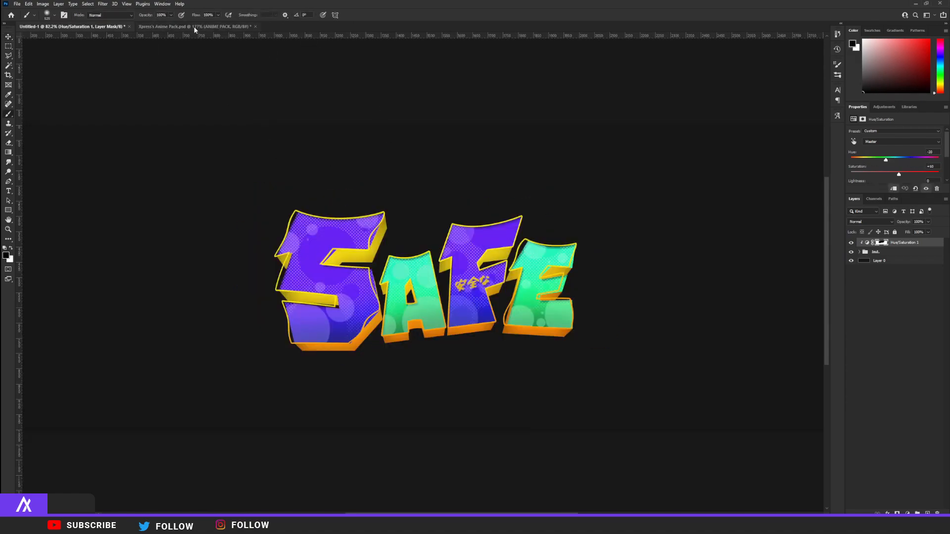
- Copy the white sparkle from Xpress's Anime Pack.psd onto the S's upper-left corner, and hide it in the pack's Shapes & Patterns group
{"action": "left_click", "coordinate": [194, 28]}
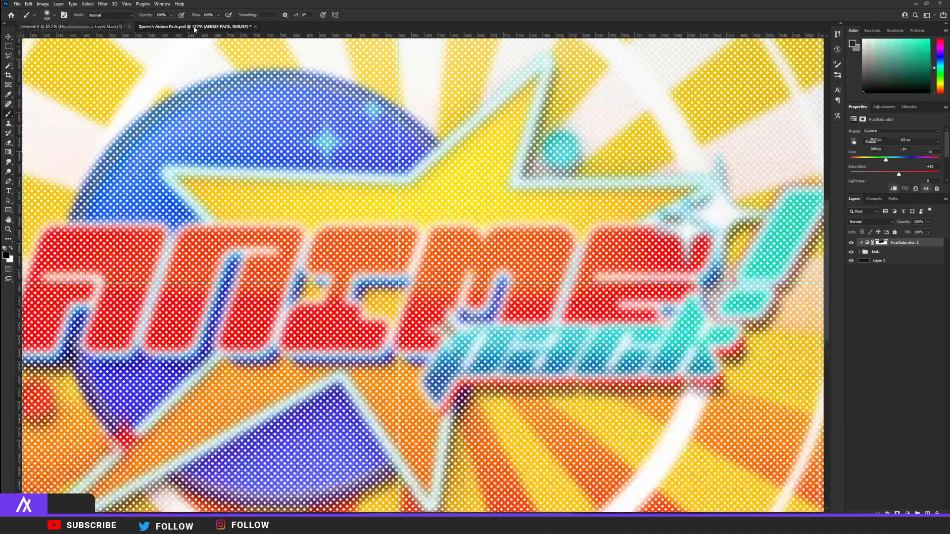
{"action": "key", "text": "ctrl+0"}
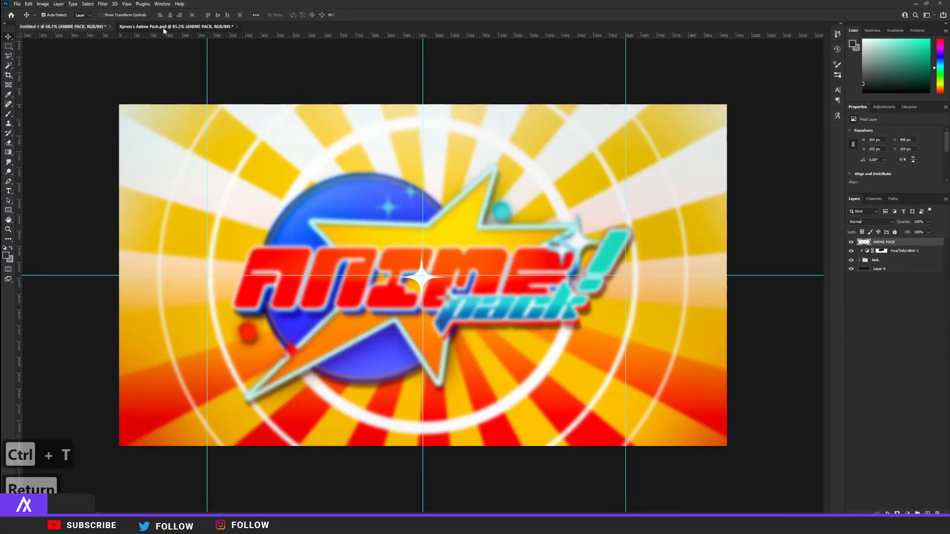
{"action": "left_click", "coordinate": [165, 27]}
{"action": "left_click", "coordinate": [852, 401]}
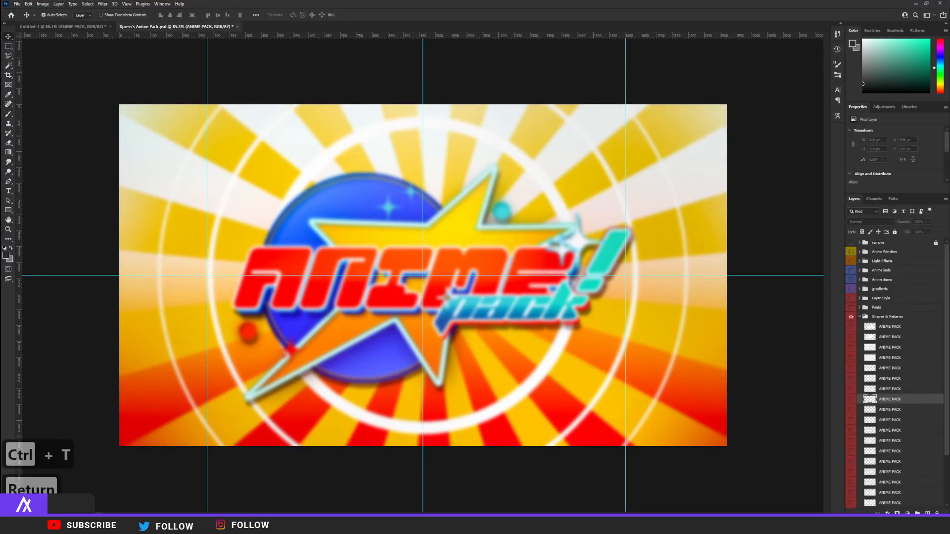
{"action": "left_click", "coordinate": [861, 318]}
{"action": "left_click", "coordinate": [859, 317]}
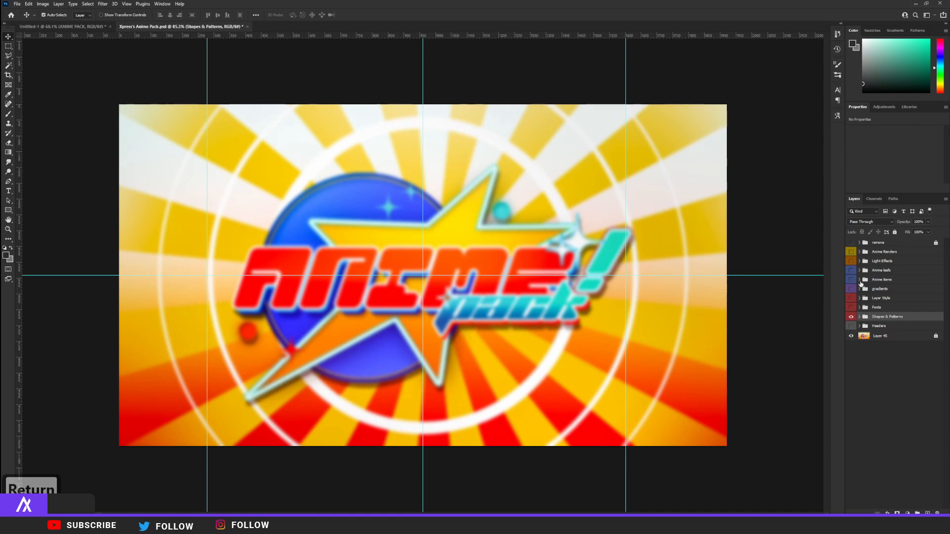
- Preview several elements in the pack's Anime items group and return to the SAFE document
{"action": "left_click", "coordinate": [860, 280]}
{"action": "left_click", "coordinate": [851, 291]}
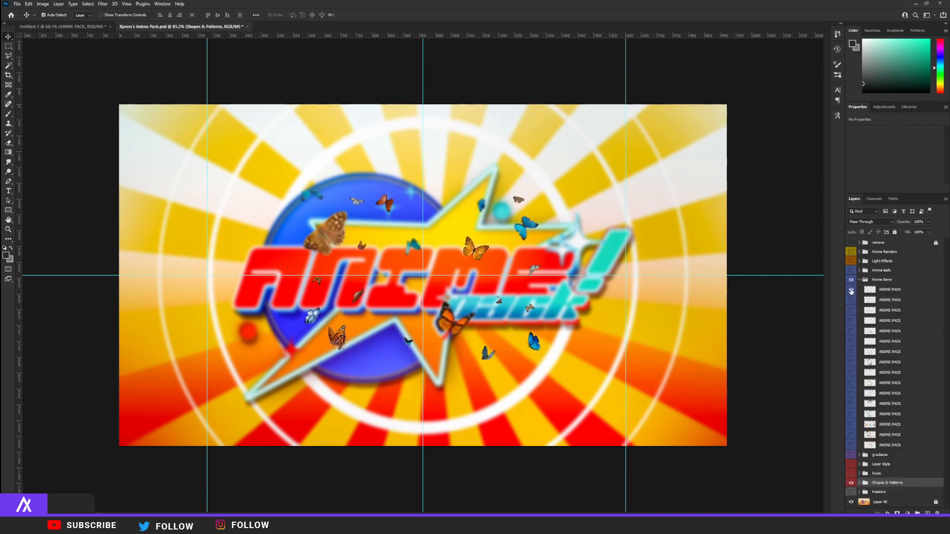
{"action": "left_click", "coordinate": [851, 290]}
{"action": "left_click", "coordinate": [851, 310]}
{"action": "left_click", "coordinate": [851, 311]}
{"action": "left_click", "coordinate": [851, 341]}
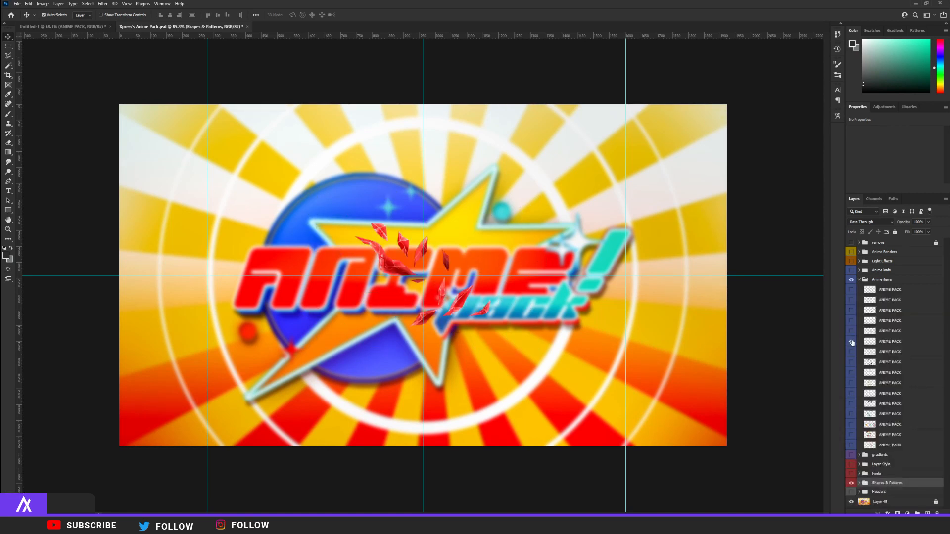
{"action": "left_click", "coordinate": [851, 341]}
{"action": "left_click", "coordinate": [79, 27]}
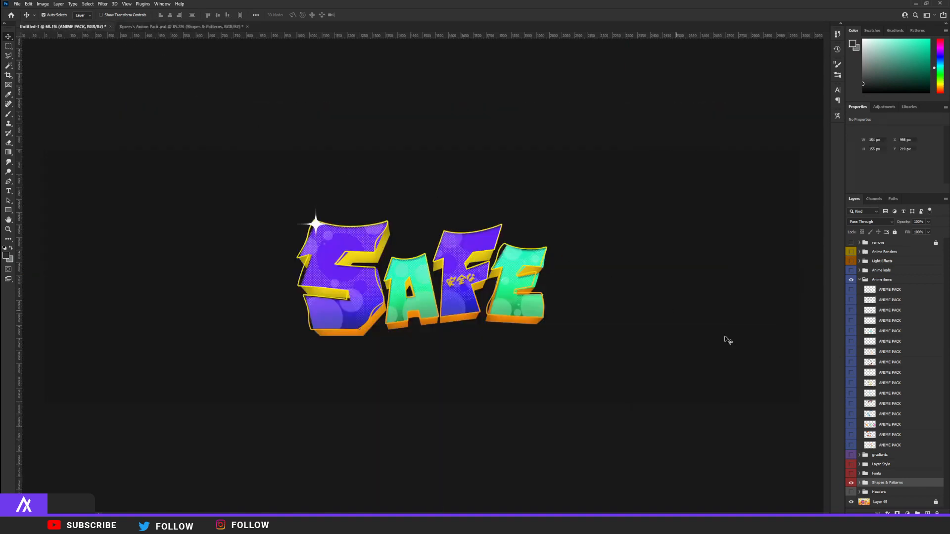
- Create a new layer directly above the background and set the foreground colour to a green sampled from the A
{"action": "left_click", "coordinate": [878, 271]}
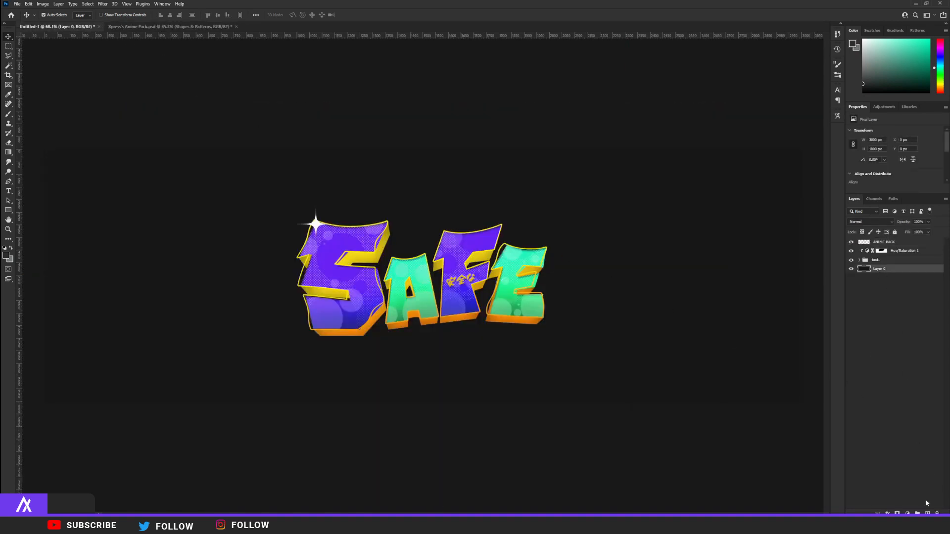
{"action": "key", "text": "ctrl+shift+alt+n"}
{"action": "left_click", "coordinate": [8, 55]}
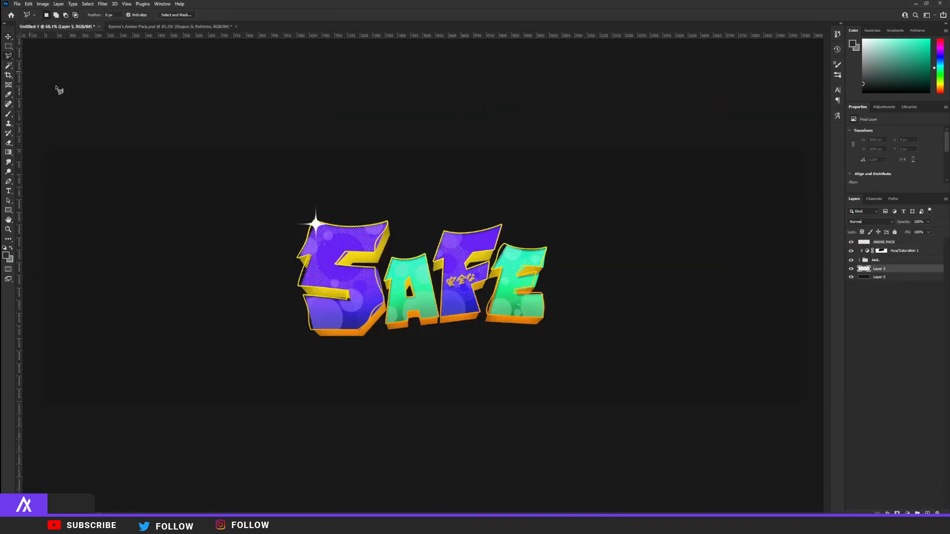
{"action": "scroll", "coordinate": [388, 274], "scroll_direction": "up", "scroll_amount": 2}
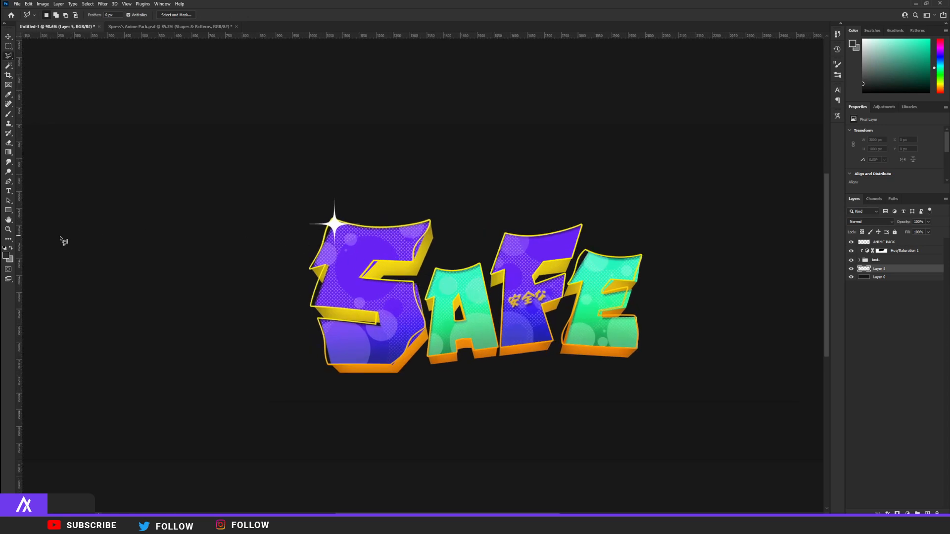
{"action": "left_click", "coordinate": [7, 255]}
{"action": "left_click", "coordinate": [359, 299]}
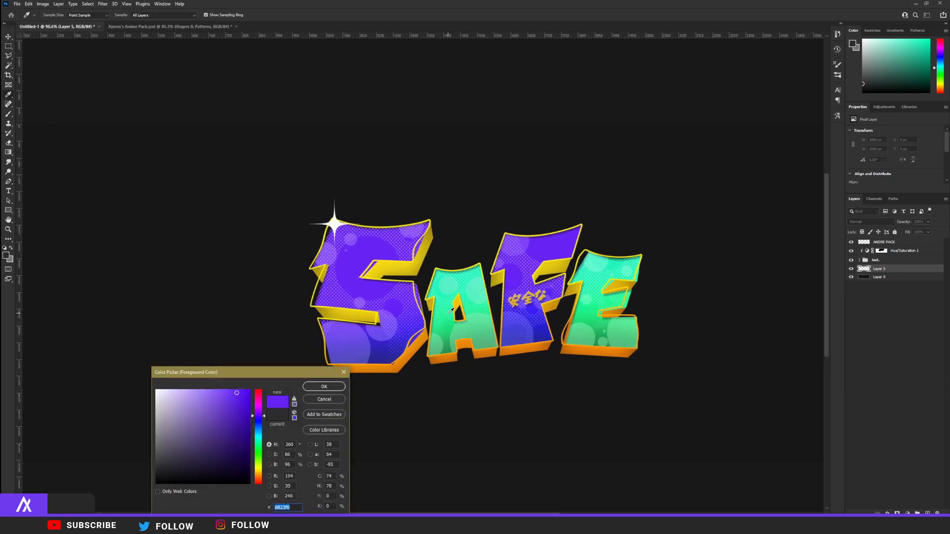
{"action": "left_click", "coordinate": [436, 348]}
{"action": "key", "text": "Return"}
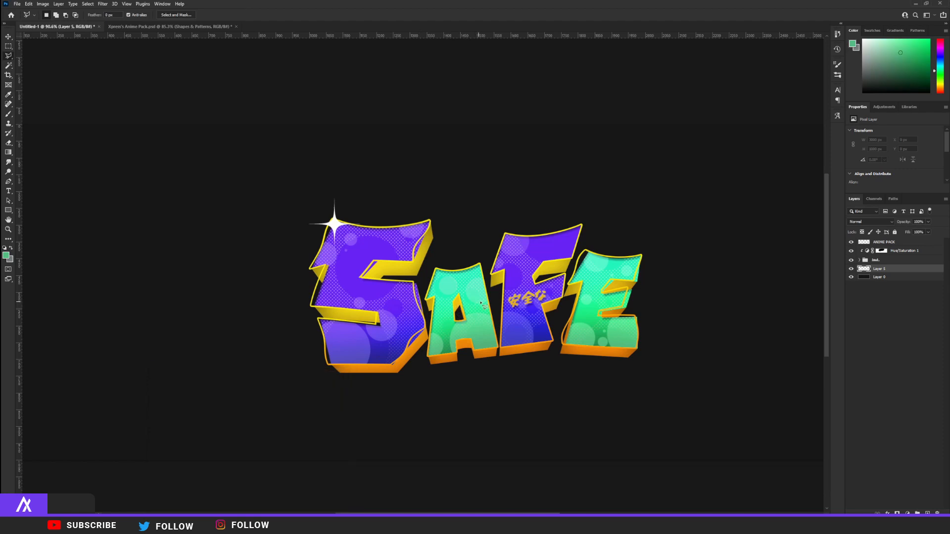
{"action": "left_click", "coordinate": [475, 305]}
{"action": "left_click", "coordinate": [146, 157]}
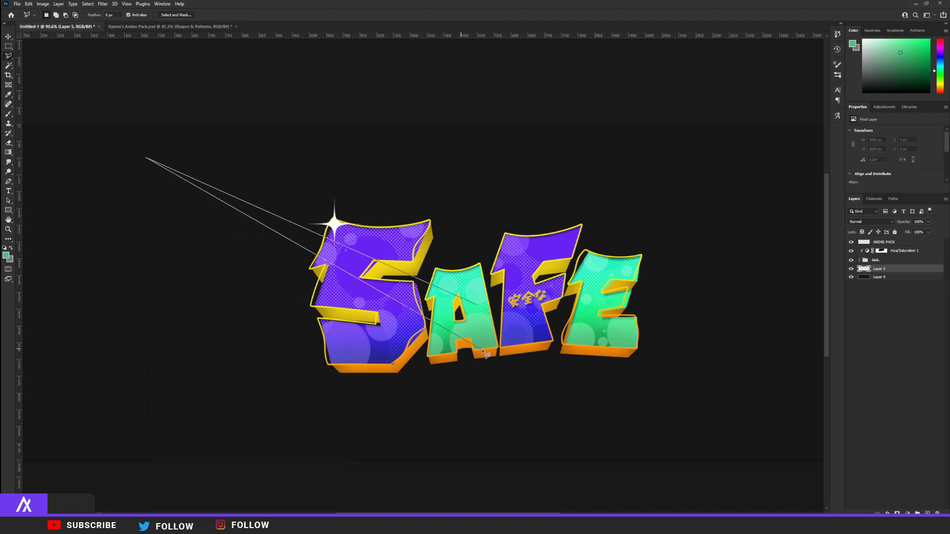
{"action": "left_click", "coordinate": [460, 326]}
{"action": "left_click", "coordinate": [476, 307]}
{"action": "key", "text": "Escape"}
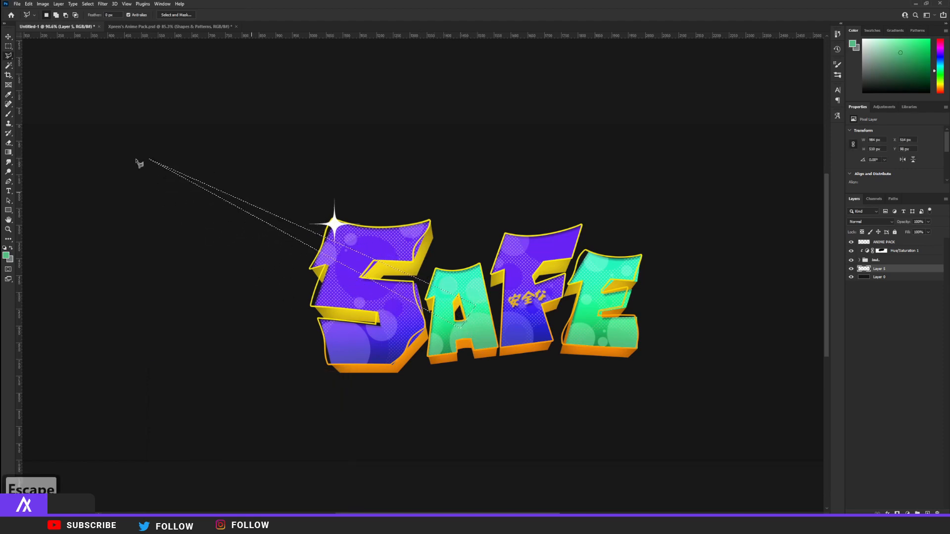
{"action": "right_click", "coordinate": [8, 58]}
{"action": "left_click", "coordinate": [461, 283]}
{"action": "key", "text": "Escape"}
- Outline a spike with the Polygonal Lasso from behind the S and A to the canvas's upper left, fill it green and deselect
{"action": "left_click", "coordinate": [480, 300]}
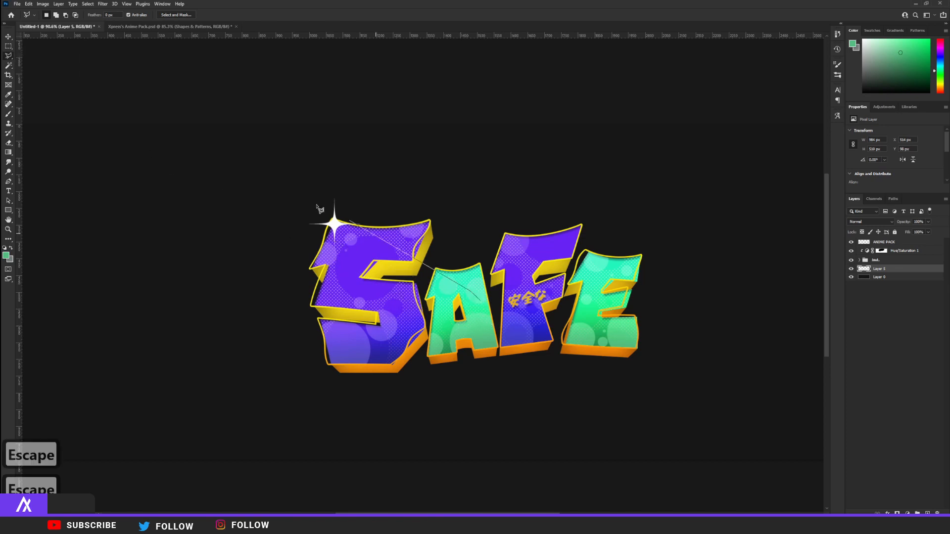
{"action": "left_click", "coordinate": [163, 151]}
{"action": "left_click", "coordinate": [379, 345]}
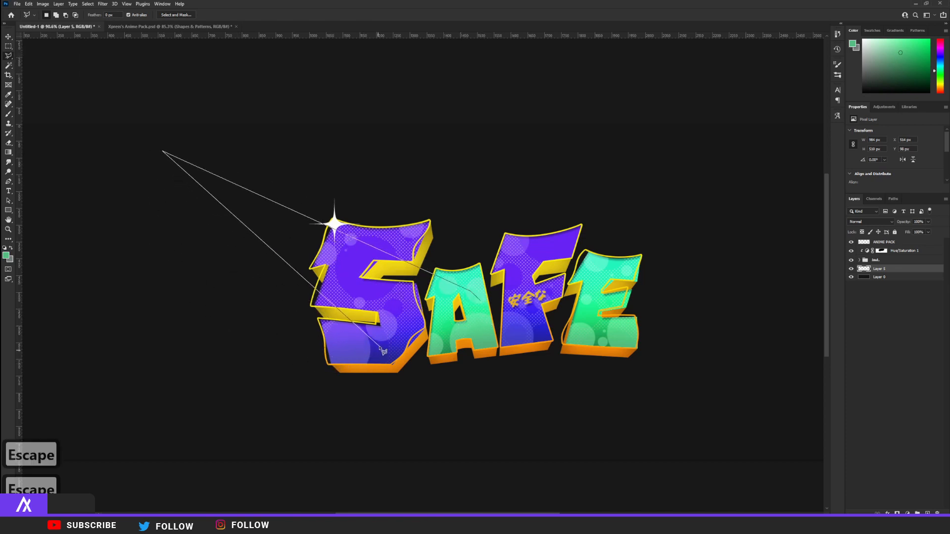
{"action": "left_click", "coordinate": [480, 302]}
{"action": "key", "text": "alt+BackSpace"}
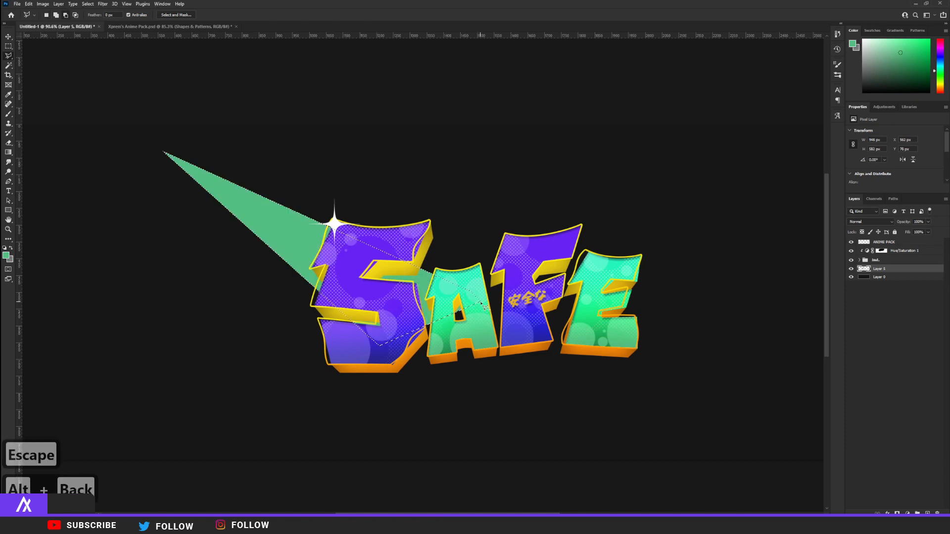
{"action": "key", "text": "ctrl+d"}
{"action": "scroll", "coordinate": [425, 286], "scroll_direction": "down", "scroll_amount": 3}
{"action": "scroll", "coordinate": [425, 286], "scroll_direction": "up", "scroll_amount": 3}
{"action": "scroll", "coordinate": [415, 297], "scroll_direction": "down", "scroll_amount": 2}
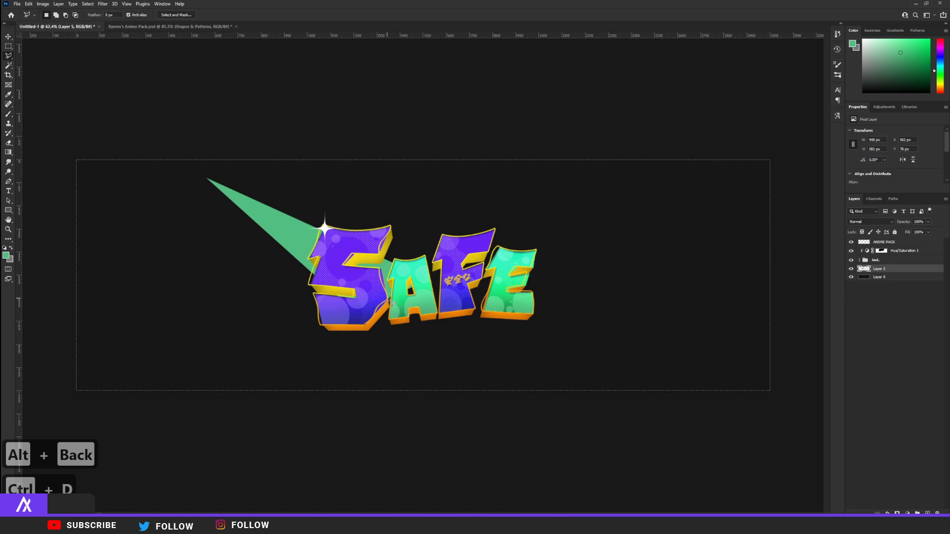
- Set the foreground colour to the purple 6823f6 sampled from the S
{"action": "left_click", "coordinate": [6, 255]}
{"action": "left_click", "coordinate": [346, 302]}
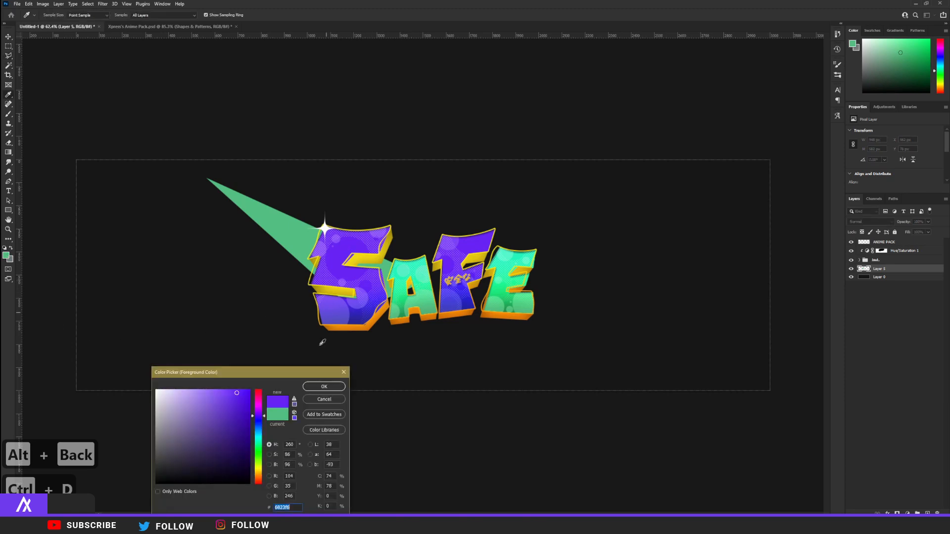
{"action": "left_click", "coordinate": [324, 386]}
{"action": "left_click", "coordinate": [393, 281]}
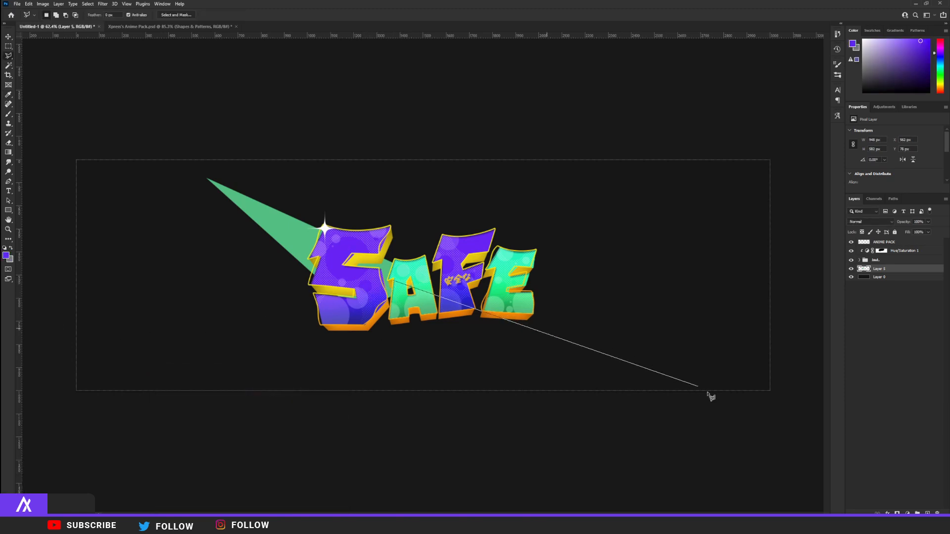
{"action": "left_click", "coordinate": [790, 335]}
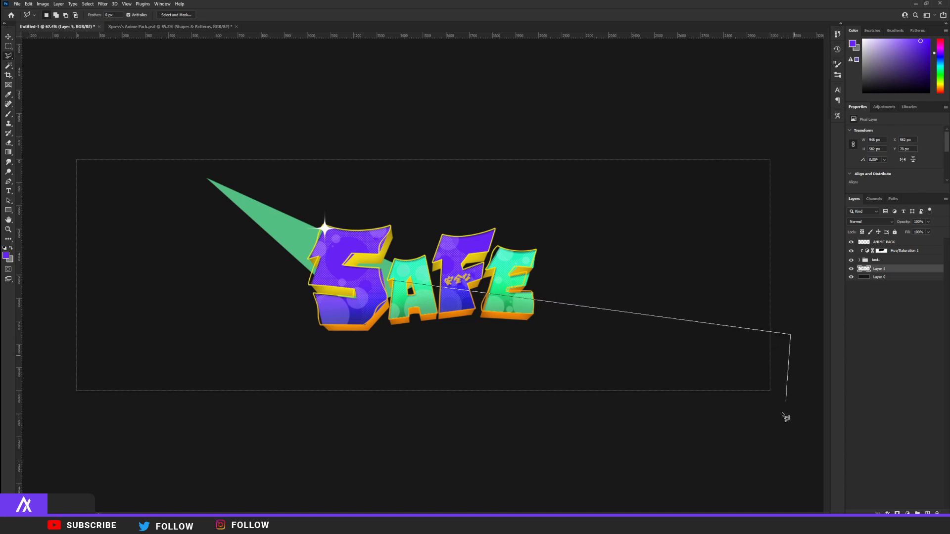
{"action": "left_click", "coordinate": [634, 481]}
{"action": "key", "text": "Escape"}
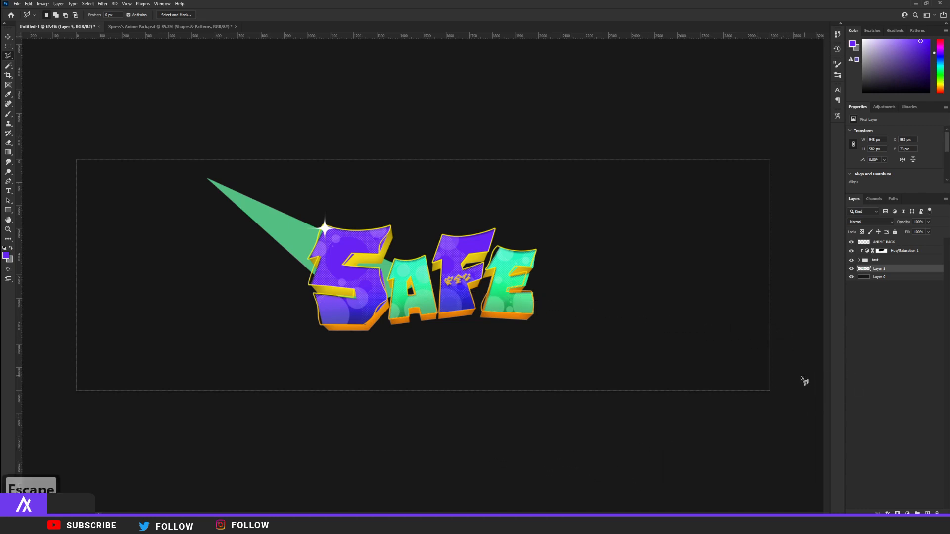
- Outline a large wedge with the Polygonal Lasso from behind the letters past the canvas's lower-right edges, fill it purple and deselect
{"action": "left_click", "coordinate": [466, 280]}
{"action": "left_click", "coordinate": [815, 355]}
{"action": "left_click", "coordinate": [726, 486]}
{"action": "left_click", "coordinate": [458, 466]}
{"action": "left_click", "coordinate": [362, 291]}
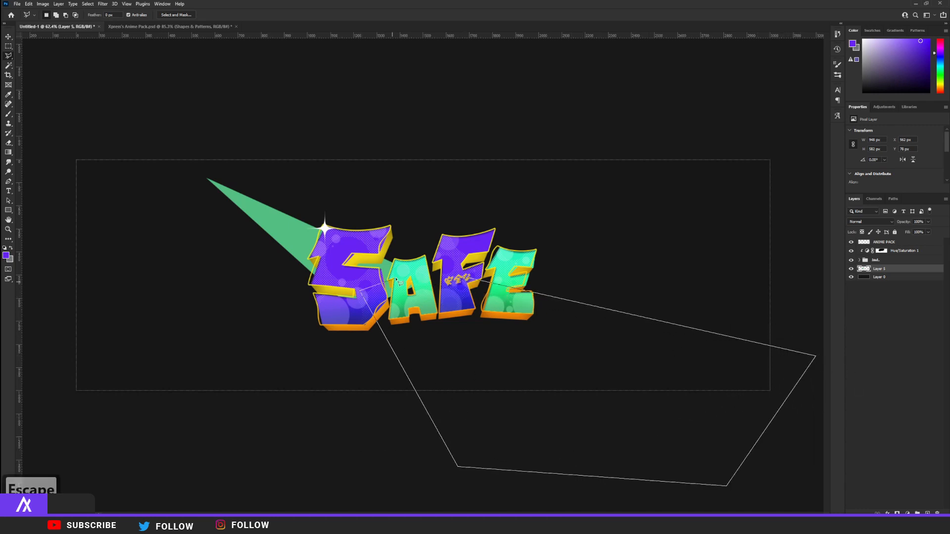
{"action": "left_click", "coordinate": [432, 271]}
{"action": "key", "text": "alt+BackSpace"}
{"action": "key", "text": "ctrl+d"}
- On a new layer, outline a narrow spike with the Polygonal Lasso from behind the S toward the canvas's lower left
{"action": "scroll", "coordinate": [401, 275], "scroll_direction": "down", "scroll_amount": 9}
{"action": "left_click", "coordinate": [927, 513]}
{"action": "key", "text": "Escape"}
{"action": "left_click", "coordinate": [363, 299]}
{"action": "left_click", "coordinate": [232, 350]}
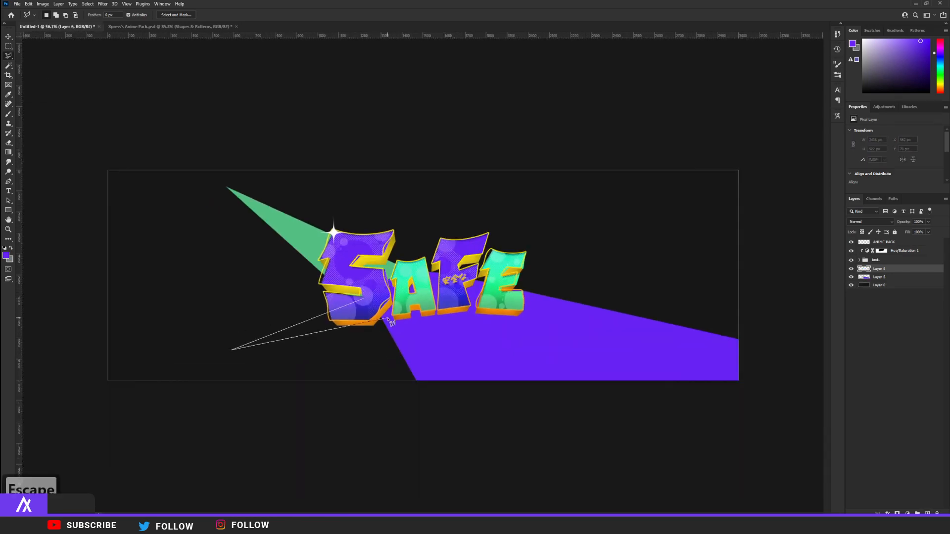
{"action": "left_click", "coordinate": [388, 319]}
{"action": "left_click", "coordinate": [364, 299]}
{"action": "key", "text": "alt+BackSpace"}
{"action": "key", "text": "ctrl+d"}
{"action": "key", "text": "ctrl+z"}
{"action": "key", "text": "ctrl+z"}
- Fill the lower-left spike with the green used for the first spike, deselect, and place its layer beneath the purple wedge
{"action": "key", "text": "alt+BackSpace"}
{"action": "key", "text": "ctrl+d"}
{"action": "scroll", "coordinate": [384, 321], "scroll_direction": "up", "scroll_amount": 12}
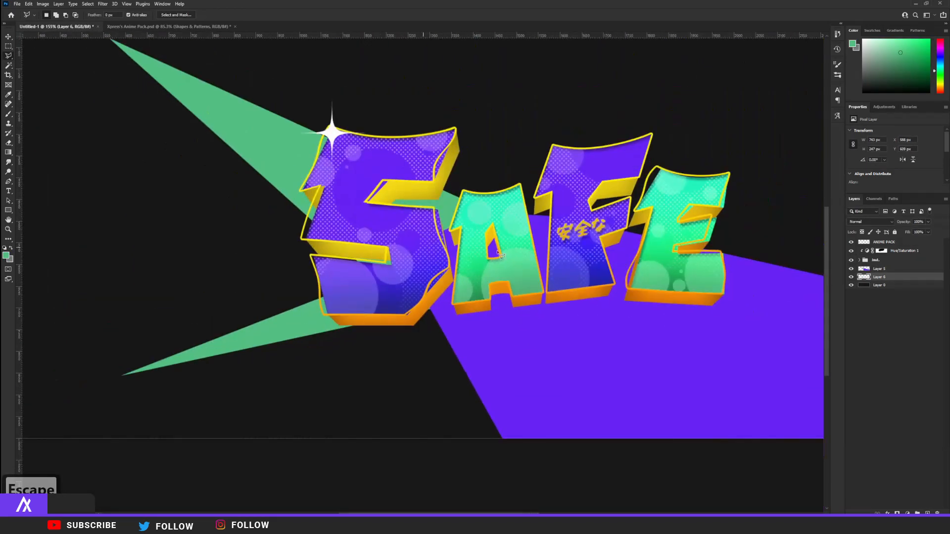
- On a new layer beneath the purple wedge, outline a long spike with the Polygonal Lasso from behind the letters to the canvas's upper right
{"action": "scroll", "coordinate": [498, 253], "scroll_direction": "down", "scroll_amount": 10}
{"action": "left_click", "coordinate": [350, 280]}
{"action": "left_click", "coordinate": [676, 214]}
{"action": "left_click", "coordinate": [386, 308]}
{"action": "key", "text": "alt+BackSpace"}
{"action": "key", "text": "ctrl+d"}
{"action": "key", "text": "ctrl+z"}
{"action": "key", "text": "ctrl+z"}
- Set the foreground colour to yellow e5cb13, fill the upper-right spike selection with it and deselect
{"action": "left_click", "coordinate": [6, 255]}
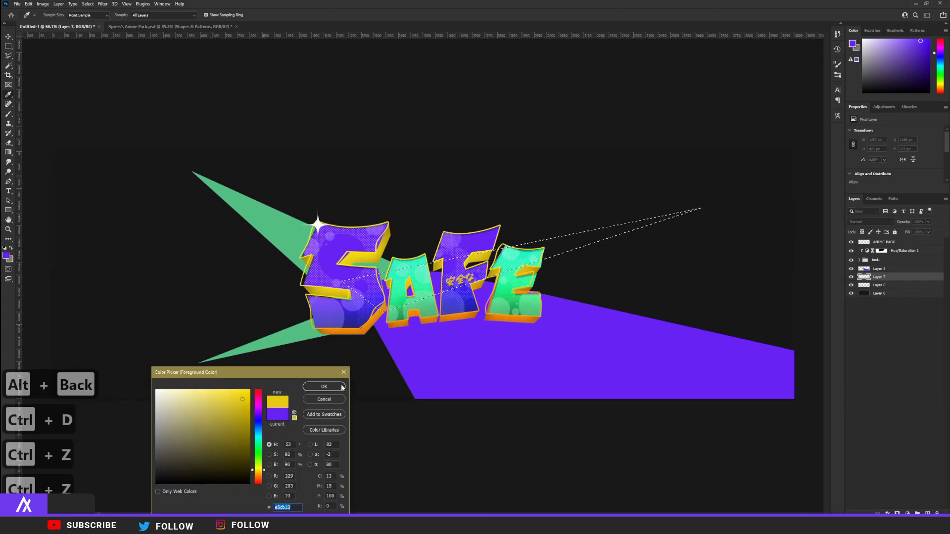
{"action": "left_click", "coordinate": [342, 387]}
{"action": "key", "text": "alt+BackSpace"}
{"action": "key", "text": "ctrl+d"}
- On a new layer, outline a wedge from above the A and F past the canvas's top edge, fill it purple and deselect
{"action": "scroll", "coordinate": [424, 272], "scroll_direction": "down", "scroll_amount": 7}
{"action": "scroll", "coordinate": [423, 272], "scroll_direction": "up", "scroll_amount": 4}
{"action": "left_click", "coordinate": [927, 513]}
{"action": "key", "text": "Escape"}
{"action": "left_click", "coordinate": [419, 247]}
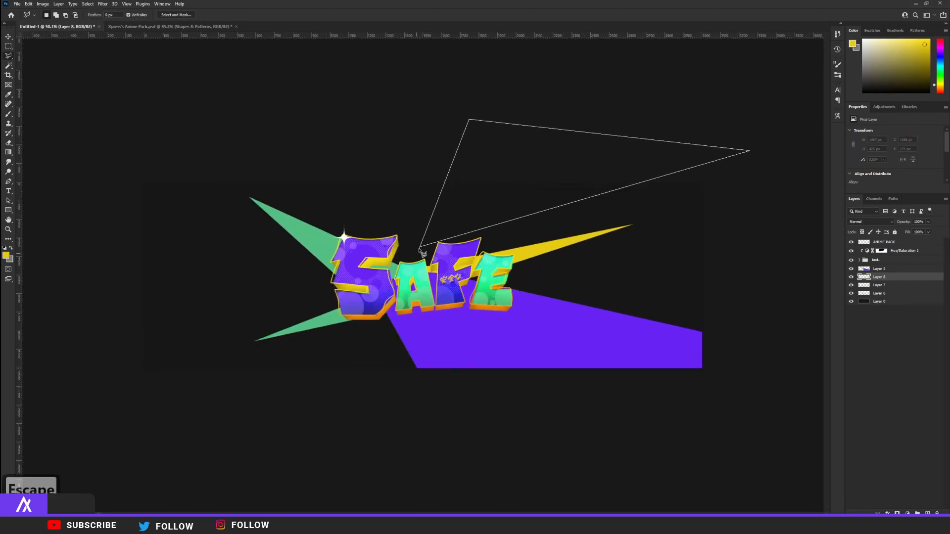
{"action": "left_click", "coordinate": [420, 247]}
{"action": "left_click", "coordinate": [6, 255]}
{"action": "left_click", "coordinate": [328, 385]}
{"action": "key", "text": "alt+BackSpace"}
{"action": "key", "text": "ctrl+d"}
- On another new layer, add a white spike pointing from the canvas's left edge toward the S, and deselect
{"action": "left_click", "coordinate": [927, 513]}
{"action": "key", "text": "alt+BackSpace"}
{"action": "key", "text": "ctrl+d"}
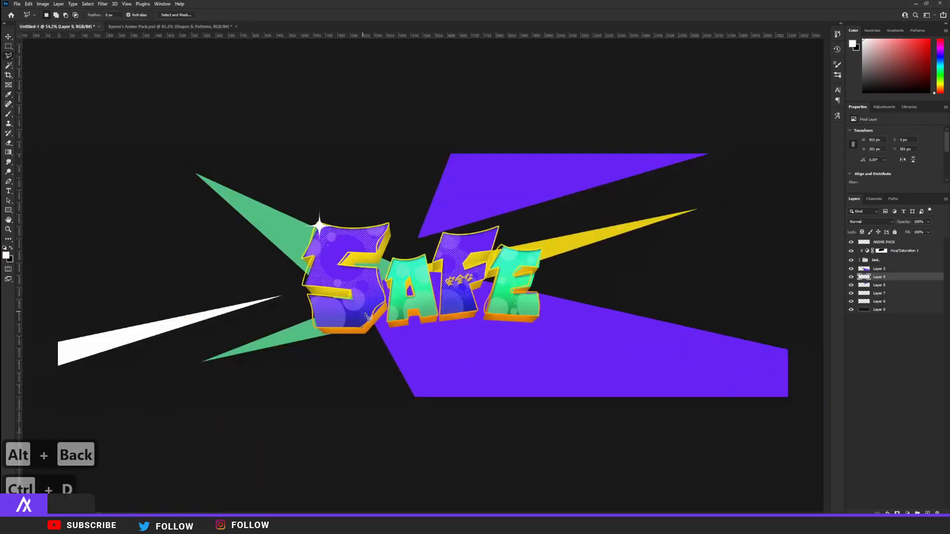
- Select all the coloured spike and wedge layers above the background and merge them into one layer
{"action": "scroll", "coordinate": [366, 316], "scroll_direction": "up", "scroll_amount": 2}
{"action": "key", "text": "alt+bracketright"}
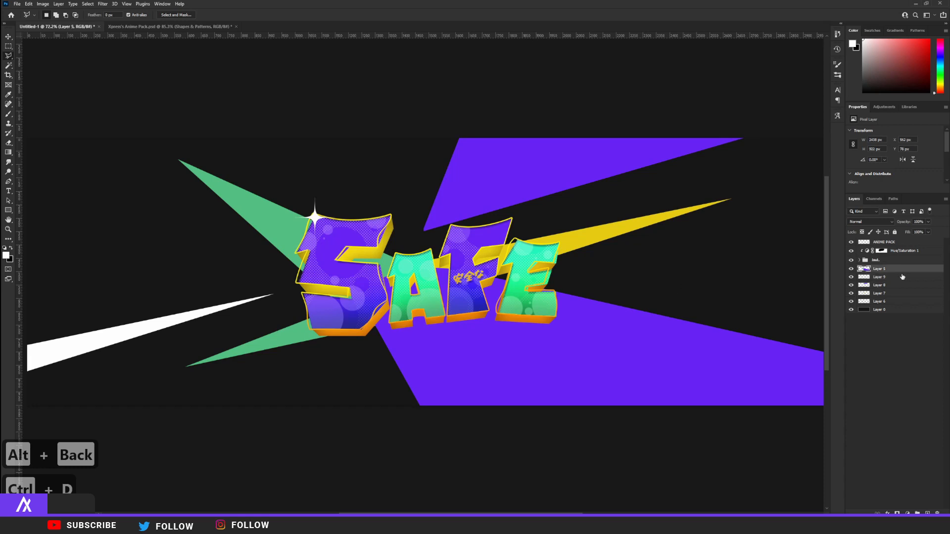
{"action": "left_click", "coordinate": [885, 302], "text": "shift"}
{"action": "key", "text": "ctrl+e"}
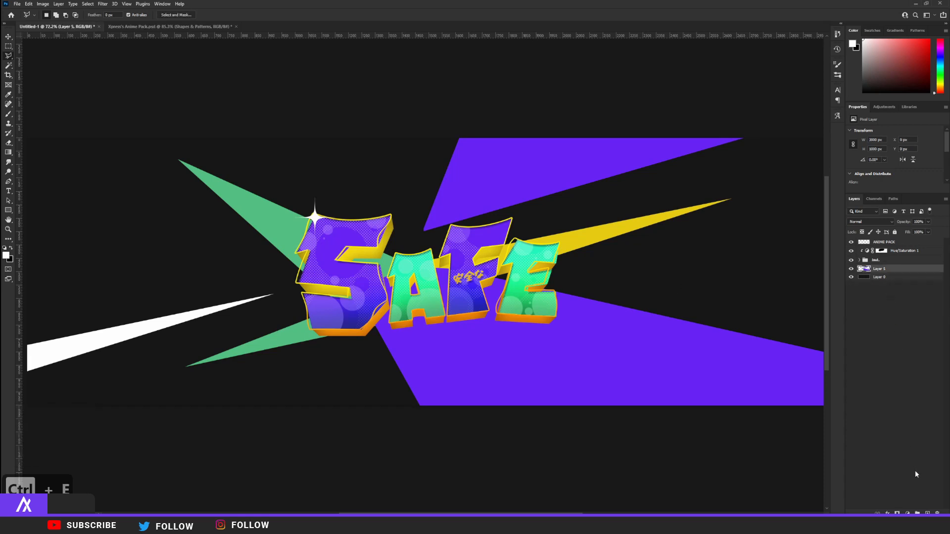
- Preview the lowest elements in the Anime items group of Xpress's Anime Pack.psd
{"action": "scroll", "coordinate": [553, 270], "scroll_direction": "down", "scroll_amount": 1}
{"action": "left_click", "coordinate": [169, 27]}
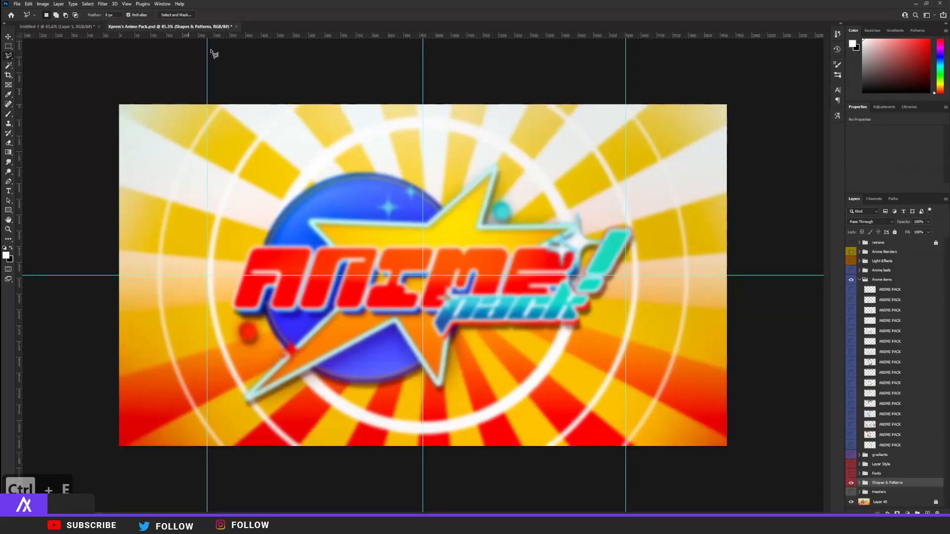
{"action": "left_click", "coordinate": [852, 446]}
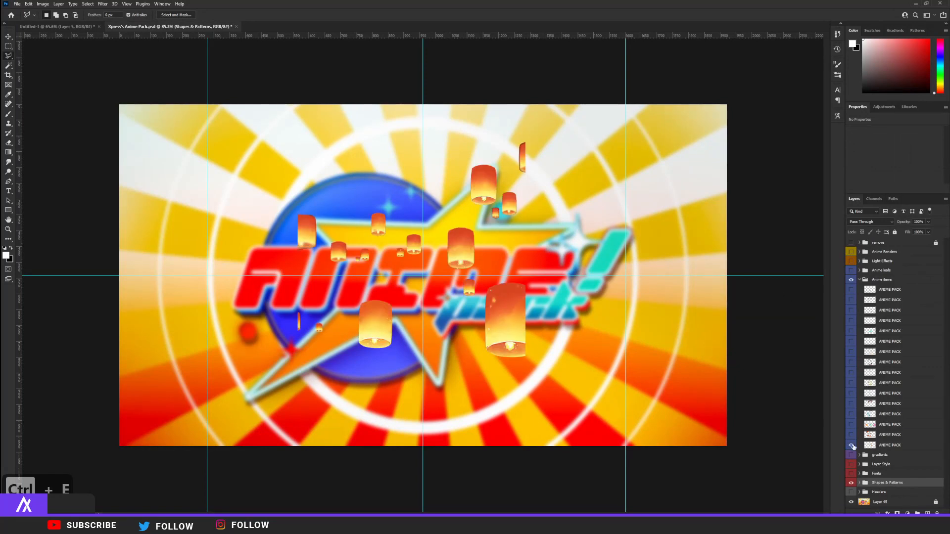
{"action": "left_click", "coordinate": [852, 445]}
{"action": "left_click", "coordinate": [852, 435]}
{"action": "left_click", "coordinate": [851, 435]}
{"action": "left_click", "coordinate": [851, 425]}
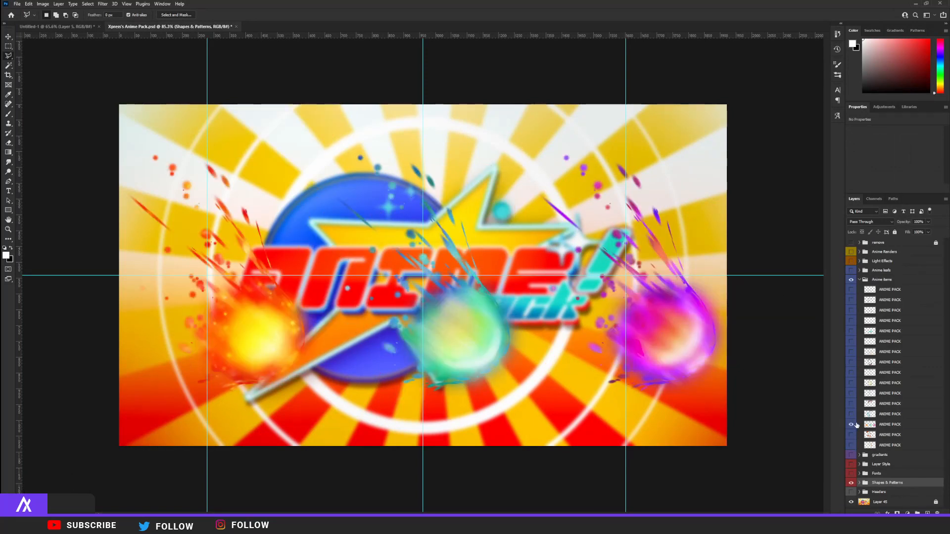
{"action": "left_click", "coordinate": [851, 425]}
{"action": "left_click", "coordinate": [859, 416]}
{"action": "left_click", "coordinate": [852, 414]}
{"action": "left_click", "coordinate": [852, 414]}
- Copy the tasselled lantern element from the pack into the SAFE document, behind the lettering on the canvas's right side
{"action": "left_click", "coordinate": [852, 443]}
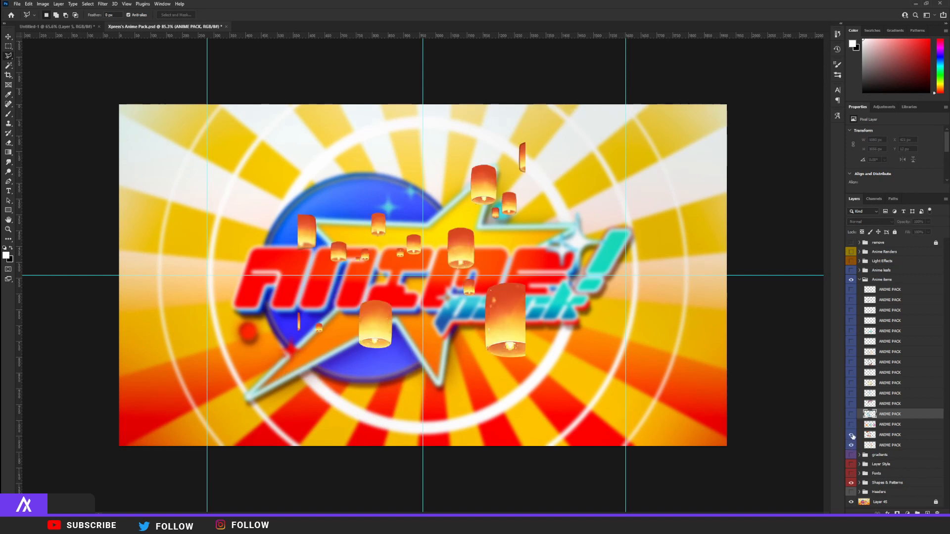
{"action": "left_click", "coordinate": [852, 435]}
{"action": "left_click", "coordinate": [852, 445]}
{"action": "left_click", "coordinate": [870, 435]}
{"action": "key", "text": "v"}
{"action": "left_click_drag", "start_coordinate": [324, 316], "coordinate": [143, 15]}
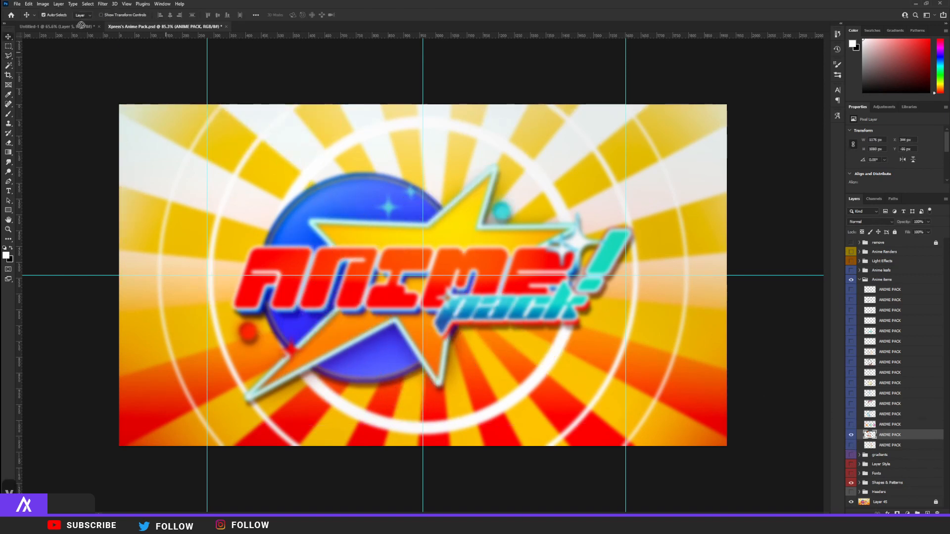
{"action": "left_click_drag", "start_coordinate": [82, 25], "coordinate": [402, 246]}
{"action": "left_click_drag", "start_coordinate": [597, 328], "coordinate": [597, 239]}
{"action": "key", "text": "ctrl+t"}
{"action": "key", "text": "Return"}
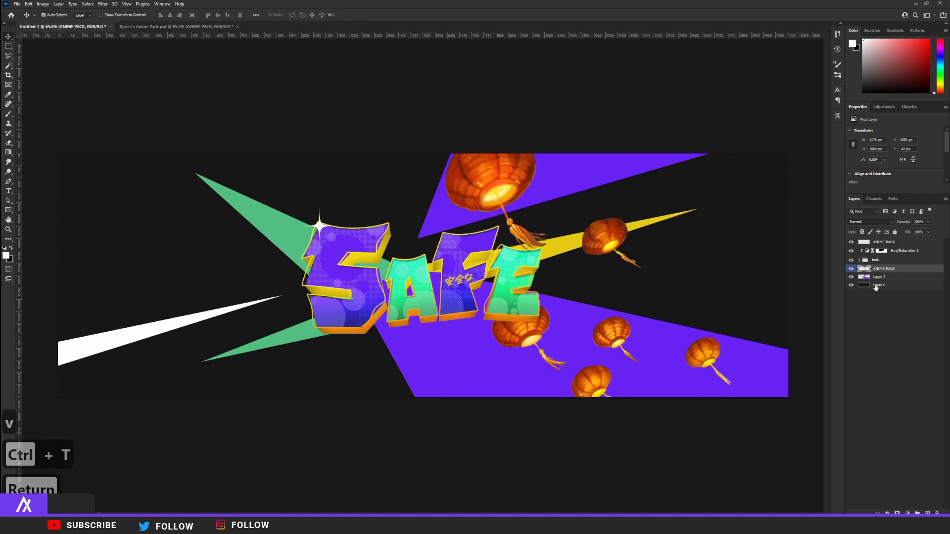
- Add a Gradient Map adjustment above the lanterns, clip it to their layer and reverse the gradient
{"action": "left_click", "coordinate": [908, 513]}
{"action": "left_click", "coordinate": [905, 503]}
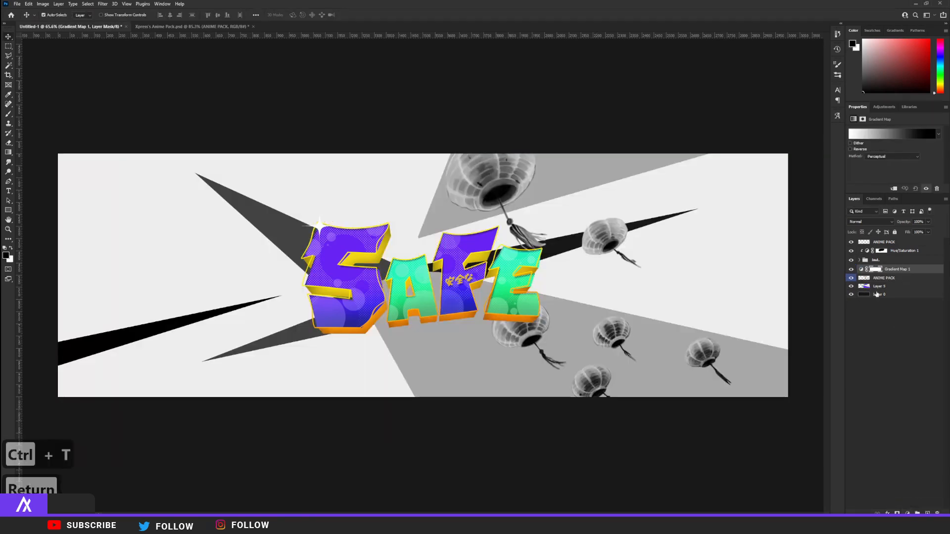
{"action": "left_click", "coordinate": [871, 273], "text": "alt"}
{"action": "left_click", "coordinate": [849, 148]}
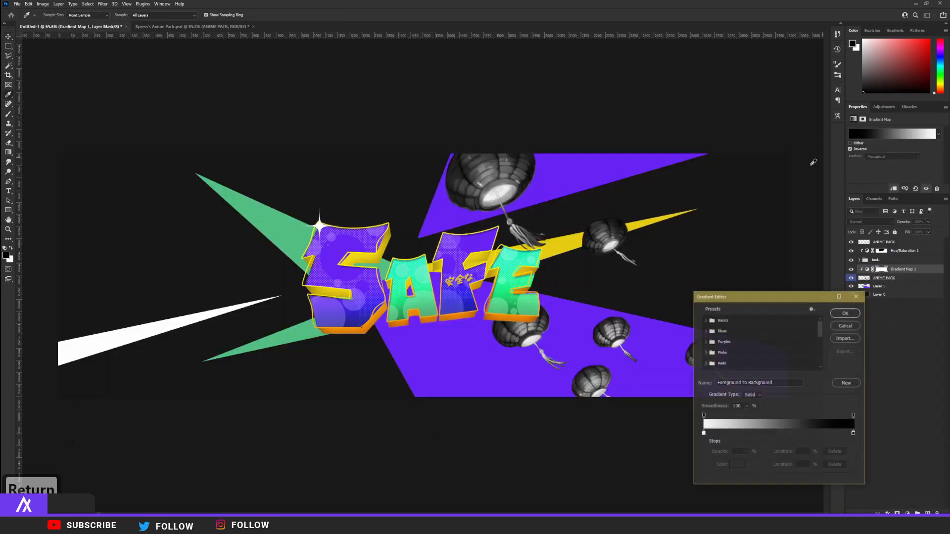
- Apply a purple gradient from the Purples presets to the Gradient Map and set its blend mode to Hue
{"action": "left_click", "coordinate": [891, 134]}
{"action": "left_click", "coordinate": [706, 342]}
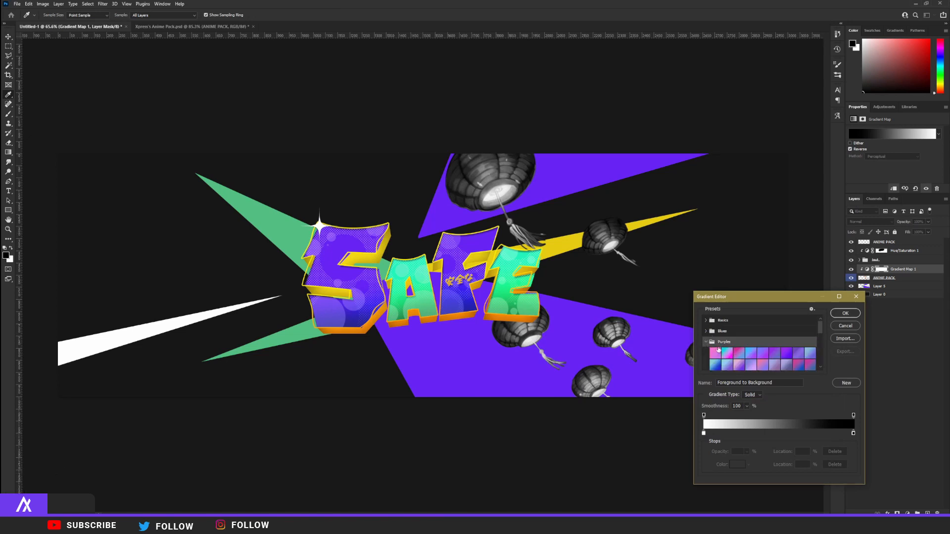
{"action": "left_click", "coordinate": [793, 329]}
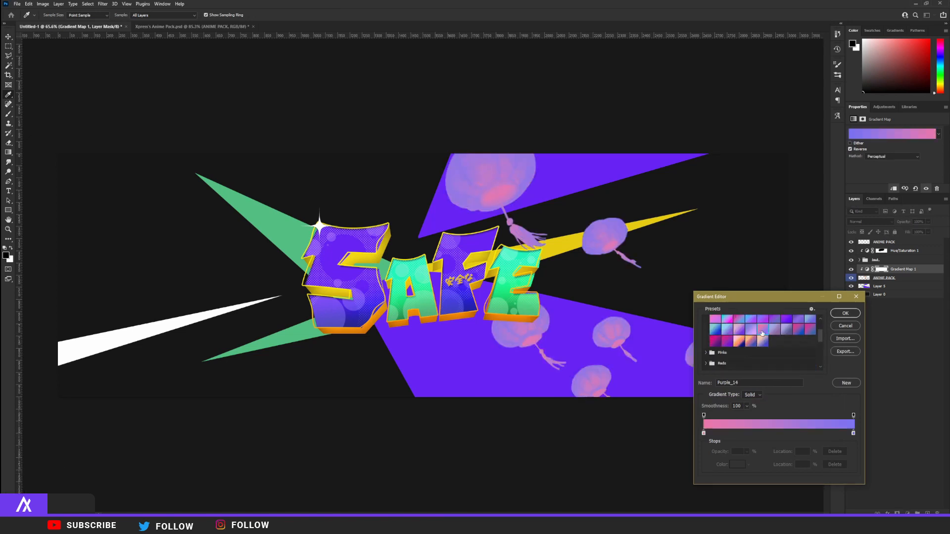
{"action": "left_click", "coordinate": [798, 320]}
{"action": "left_click", "coordinate": [845, 313]}
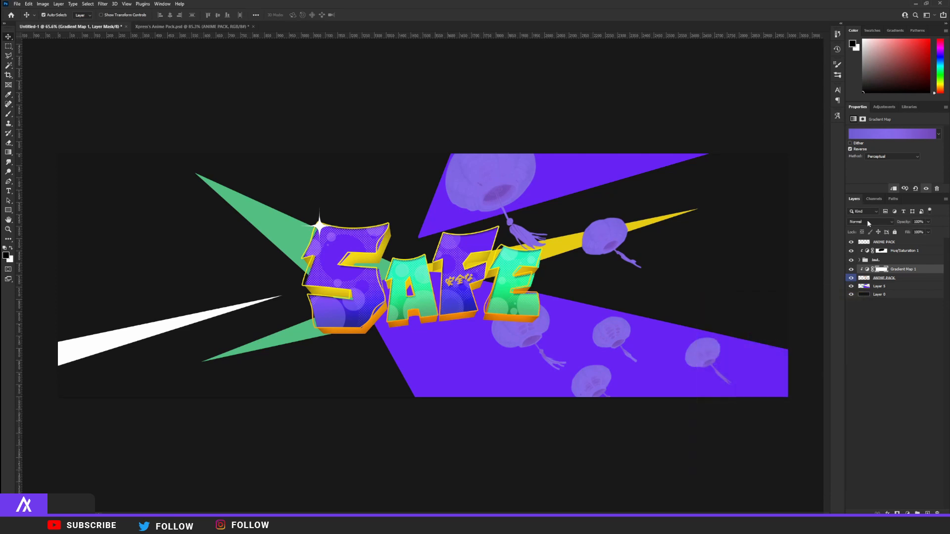
{"action": "left_click", "coordinate": [866, 221]}
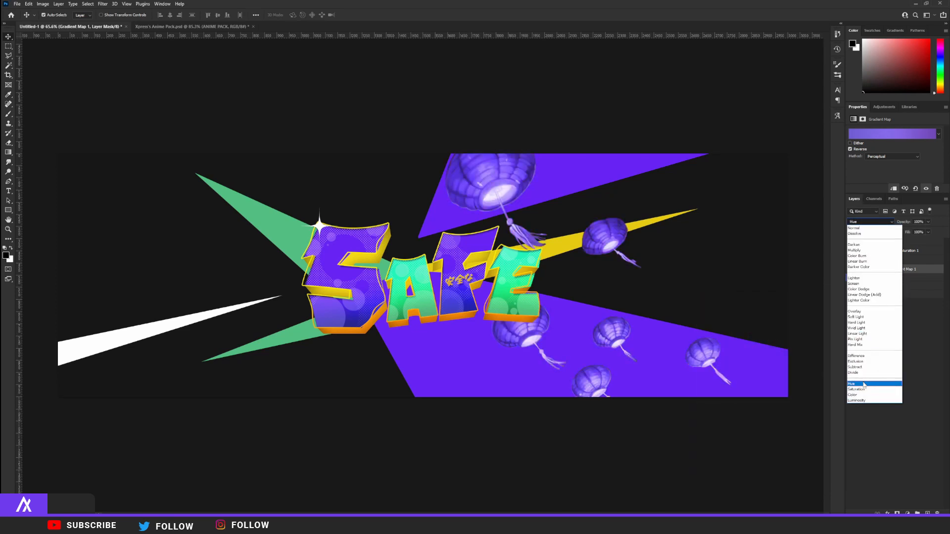
{"action": "left_click", "coordinate": [863, 384]}
- Apply a Gaussian Blur with a 2.3 px radius to the lantern layer and shift it slightly up and left
{"action": "left_click", "coordinate": [881, 278]}
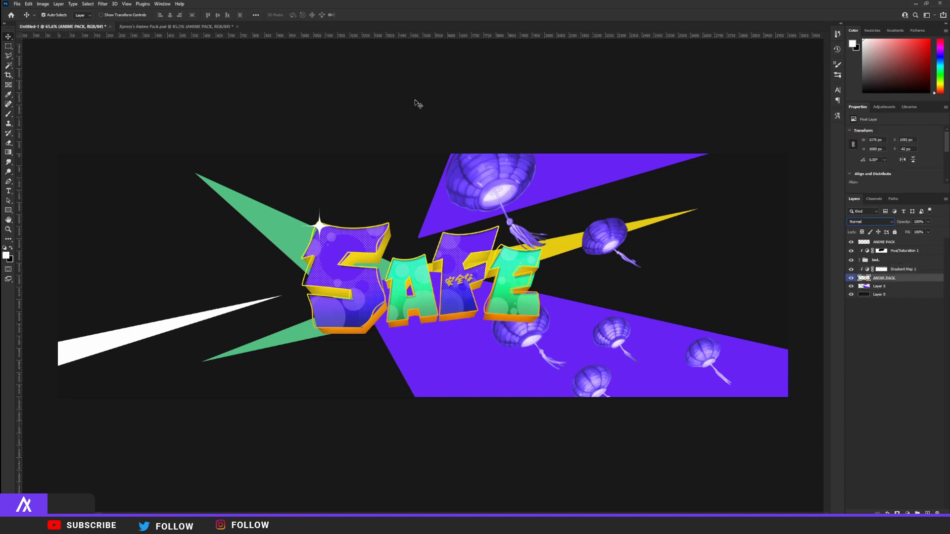
{"action": "left_click", "coordinate": [102, 4]}
{"action": "mouse_move", "coordinate": [176, 102]}
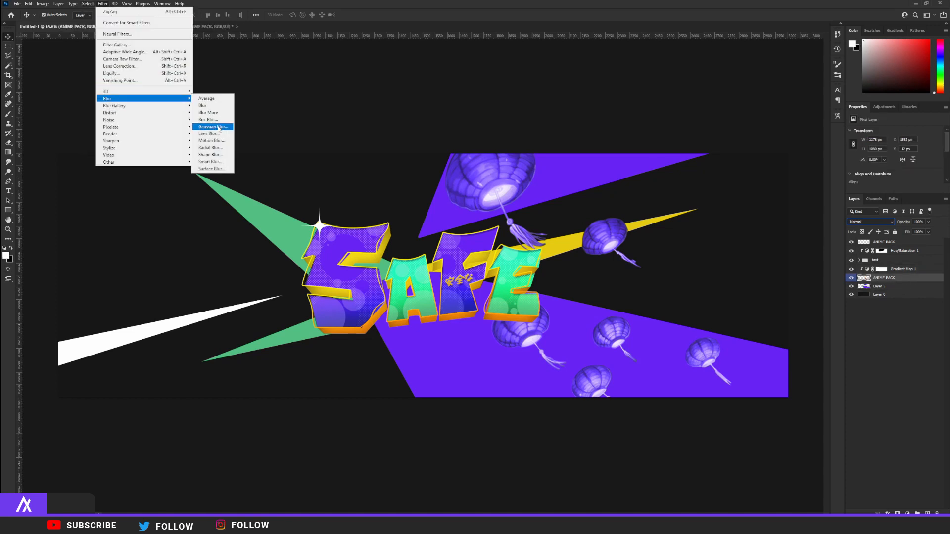
{"action": "left_click", "coordinate": [213, 127]}
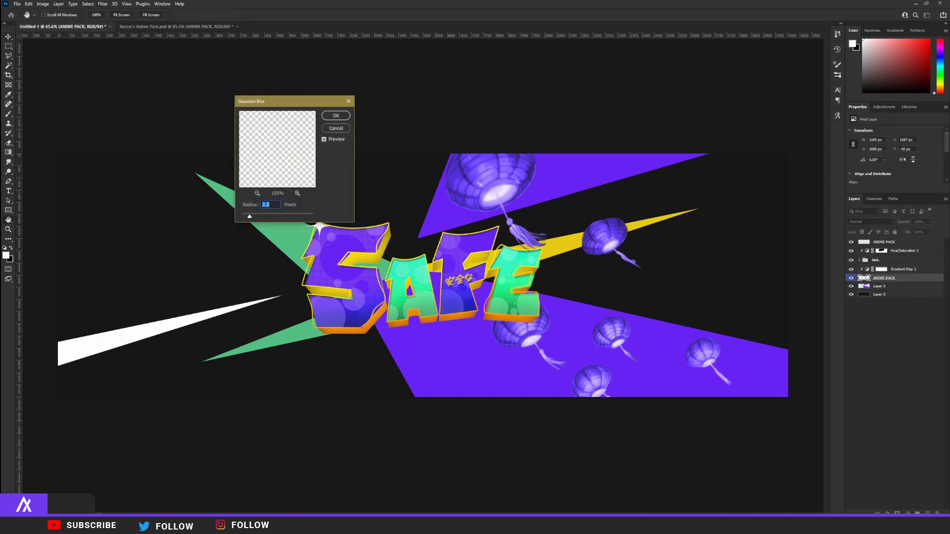
{"action": "left_click", "coordinate": [337, 117]}
{"action": "scroll", "coordinate": [563, 206], "scroll_direction": "down", "scroll_amount": 5}
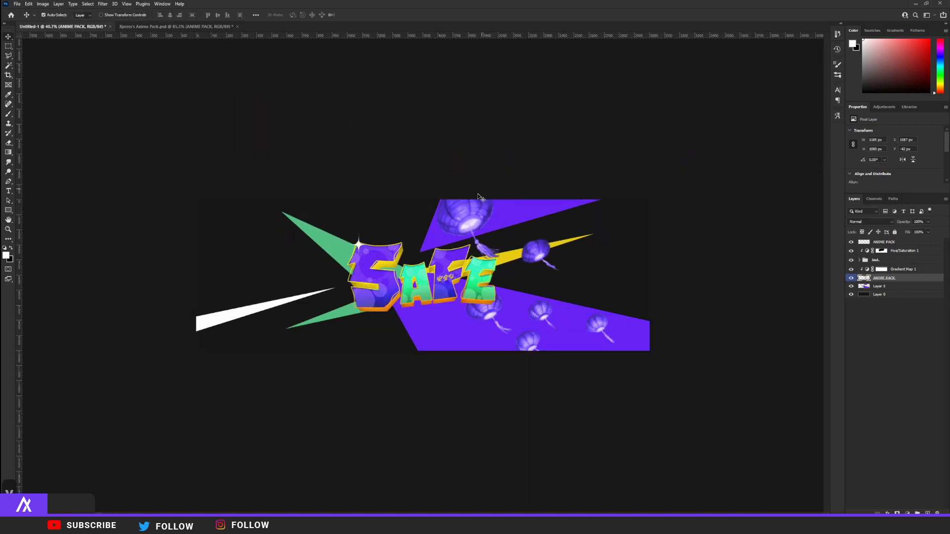
{"action": "left_click_drag", "start_coordinate": [465, 214], "coordinate": [462, 212]}
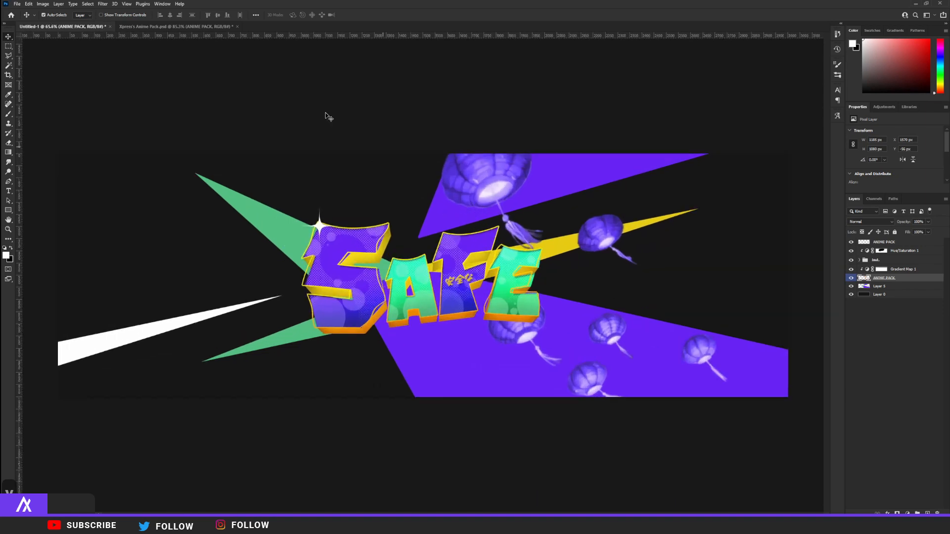
- Hide the lanterns in Xpress's Anime Pack.psd and preview the elements further up the Anime items group
{"action": "left_click", "coordinate": [216, 26]}
{"action": "left_click", "coordinate": [851, 436]}
{"action": "left_click", "coordinate": [852, 404]}
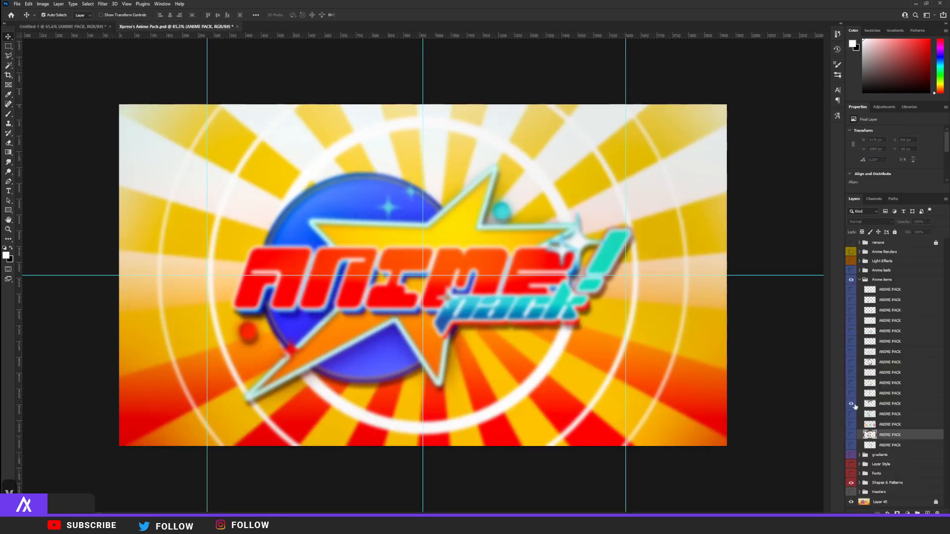
{"action": "left_click", "coordinate": [852, 404]}
{"action": "left_click", "coordinate": [852, 394]}
{"action": "left_click", "coordinate": [852, 393]}
{"action": "left_click", "coordinate": [853, 384]}
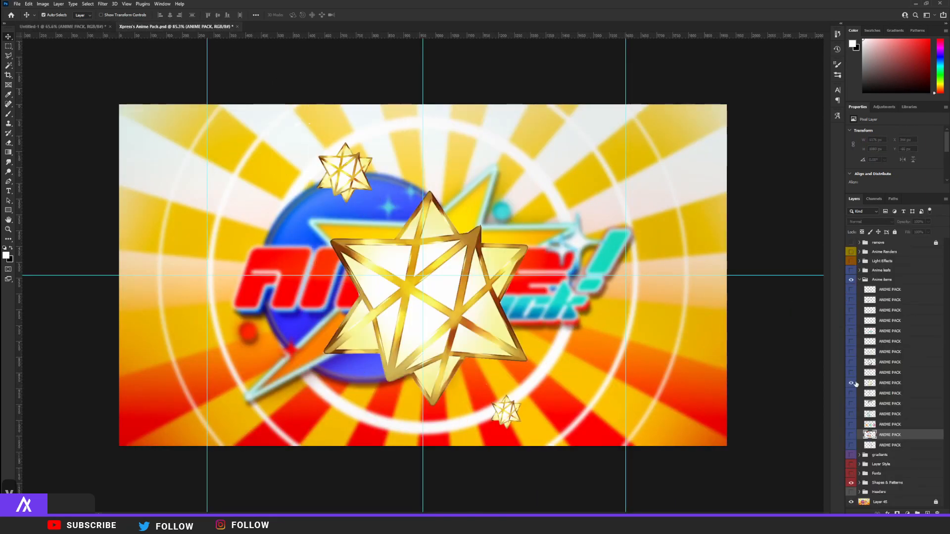
{"action": "left_click", "coordinate": [852, 383]}
- Show the pack's koi fish element, copy it into the SAFE document and move its layer above the Gradient Map
{"action": "left_click", "coordinate": [852, 373]}
{"action": "left_click", "coordinate": [869, 374]}
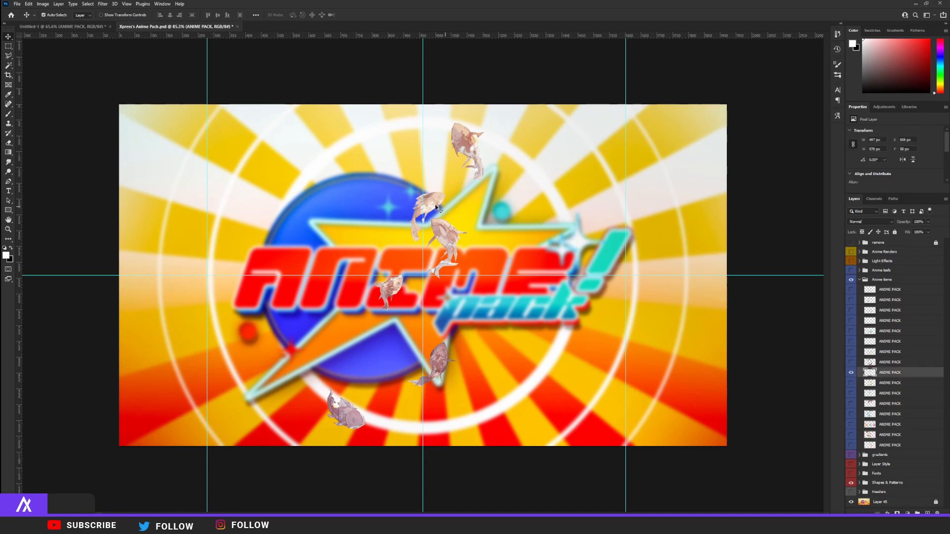
{"action": "left_click", "coordinate": [71, 26]}
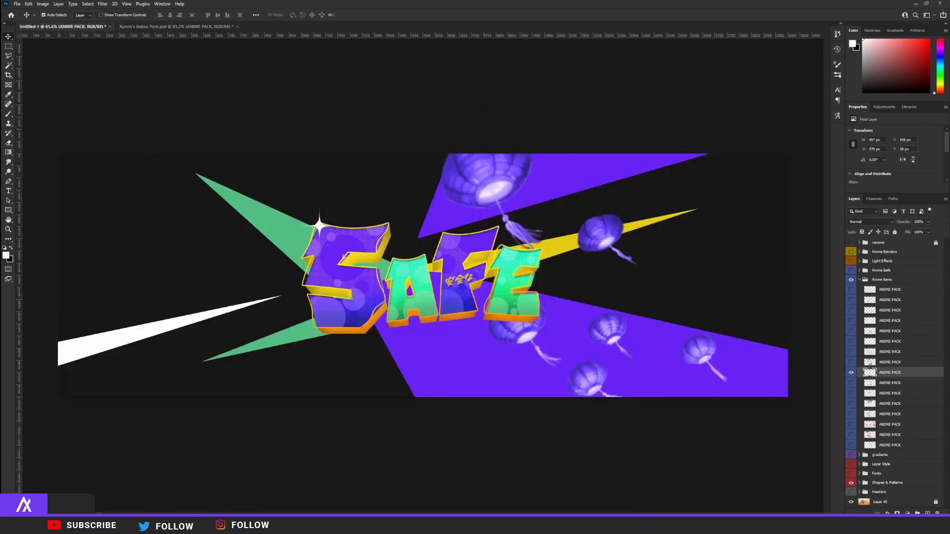
{"action": "key", "text": "ctrl+t"}
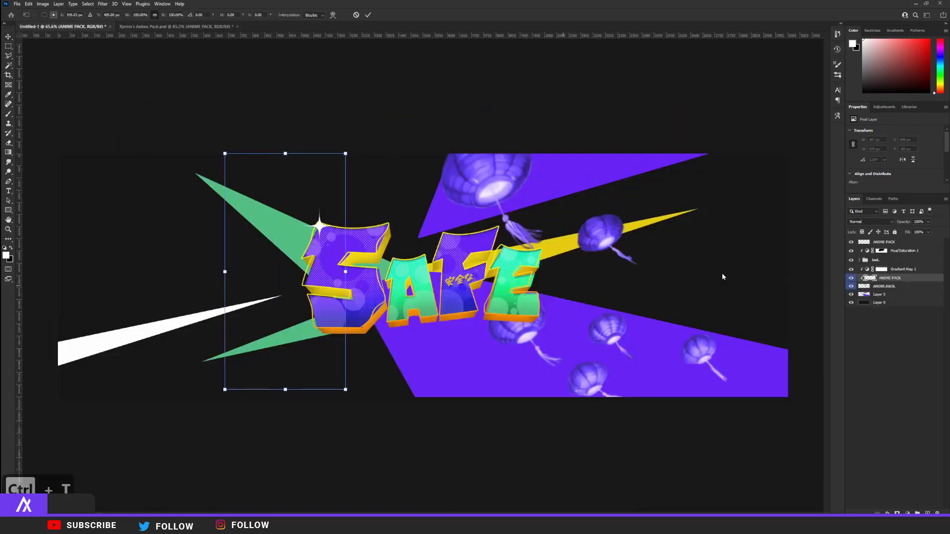
{"action": "key", "text": "Return"}
{"action": "left_click_drag", "start_coordinate": [878, 278], "coordinate": [873, 269]}
- Rotate the fish and place them across the canvas's lower left, with their layer directly above the Hue/Saturation adjustment
{"action": "key", "text": "ctrl+t"}
{"action": "left_click_drag", "start_coordinate": [387, 160], "coordinate": [479, 216]}
{"action": "left_click_drag", "start_coordinate": [420, 254], "coordinate": [283, 263]}
{"action": "key", "text": "Return"}
{"action": "left_click_drag", "start_coordinate": [880, 270], "coordinate": [884, 248]}
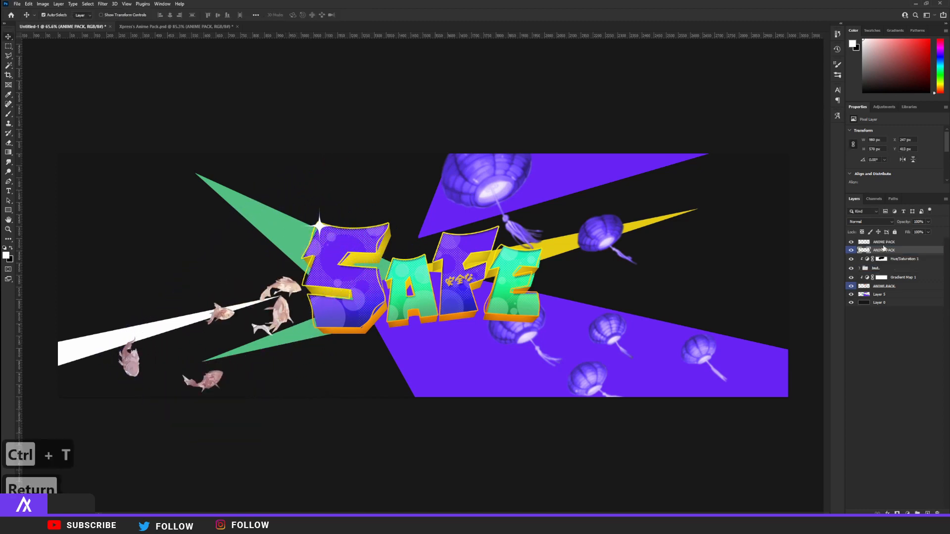
- Rotate and enlarge the fish slightly so one overlaps the letter S and the rest spread across the canvas's lower left
{"action": "key", "text": "ctrl+t"}
{"action": "mouse_move", "coordinate": [324, 256]}
{"action": "left_mouse_down"}
{"action": "mouse_move", "coordinate": [335, 270]}
{"action": "mouse_move", "coordinate": [326, 258]}
{"action": "left_mouse_up"}
{"action": "key", "text": "Return"}
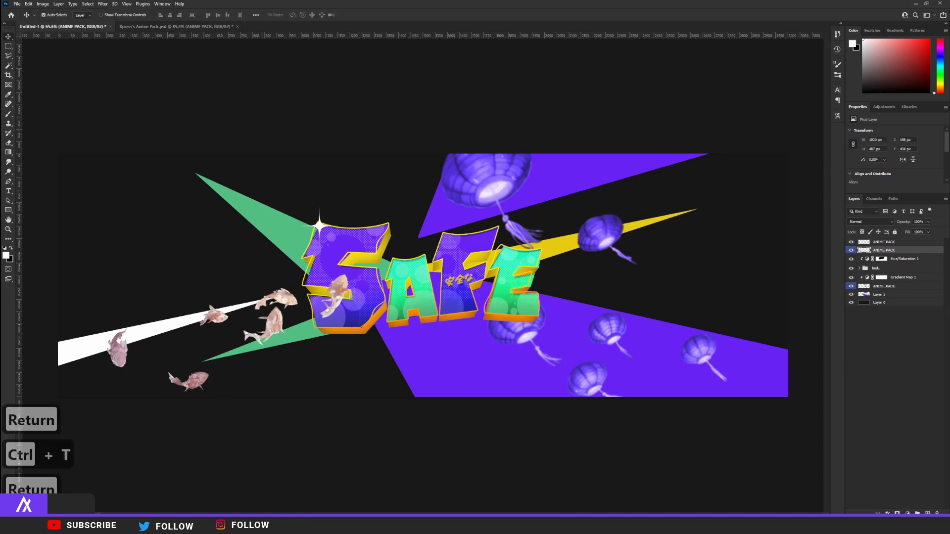
- Clip a Gradient Map to the fish layer, reverse it and apply the Green_02 gradient preset
{"action": "left_click", "coordinate": [906, 513]}
{"action": "left_click", "coordinate": [905, 496]}
{"action": "left_click", "coordinate": [871, 255], "text": "alt"}
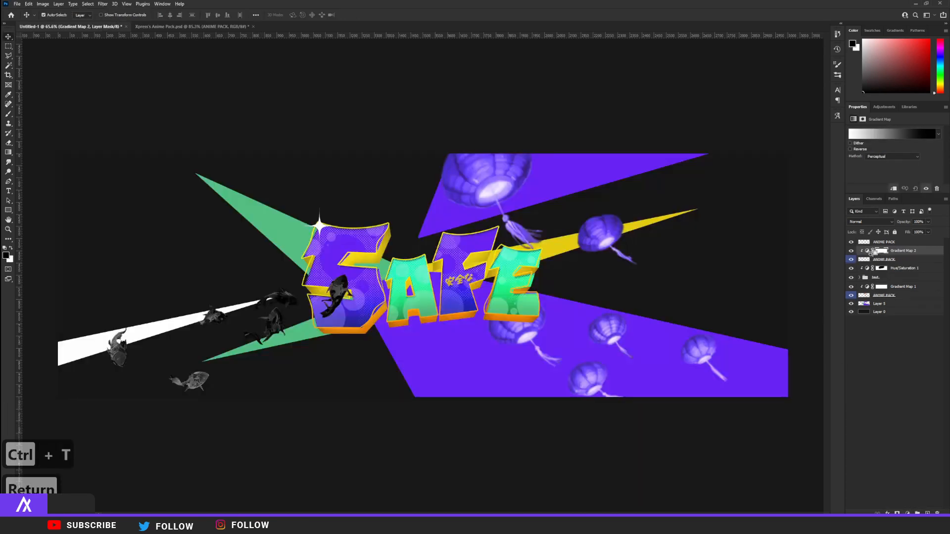
{"action": "left_click", "coordinate": [850, 149]}
{"action": "left_click", "coordinate": [890, 134]}
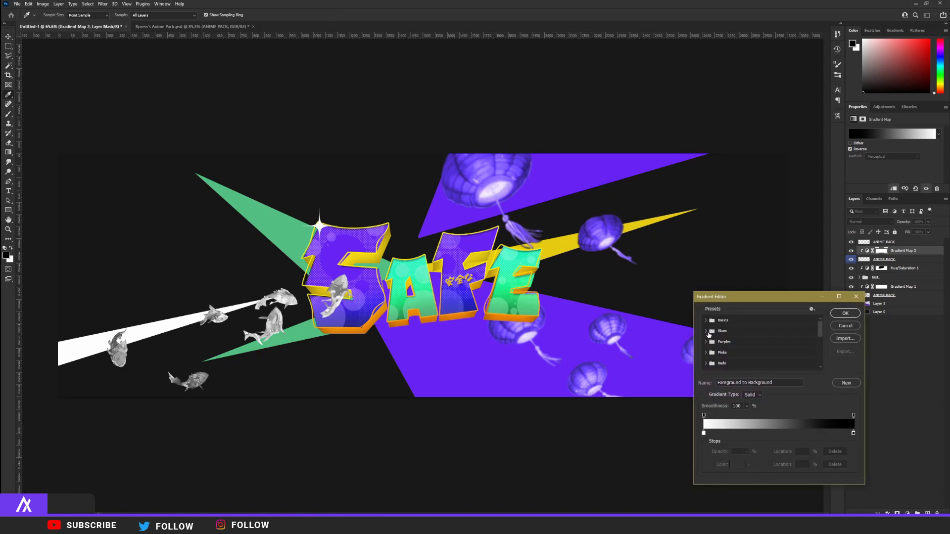
{"action": "scroll", "coordinate": [707, 346], "scroll_direction": "down", "scroll_amount": 3}
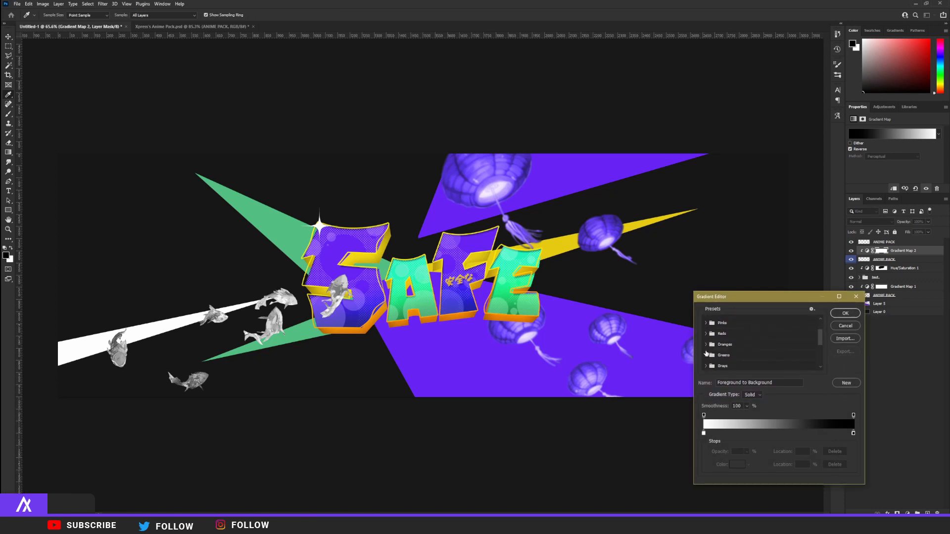
{"action": "left_click", "coordinate": [706, 343]}
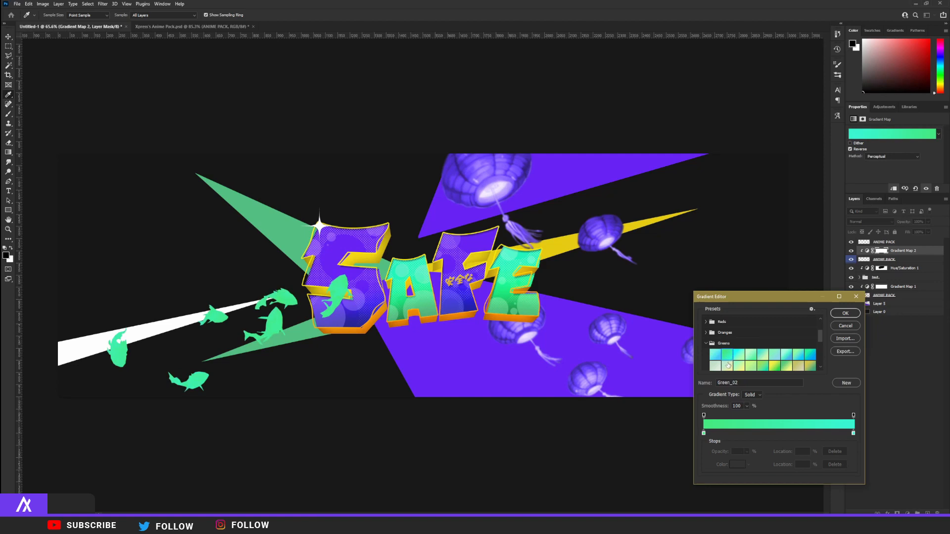
{"action": "left_click", "coordinate": [844, 314]}
{"action": "scroll", "coordinate": [265, 319], "scroll_direction": "up", "scroll_amount": 5}
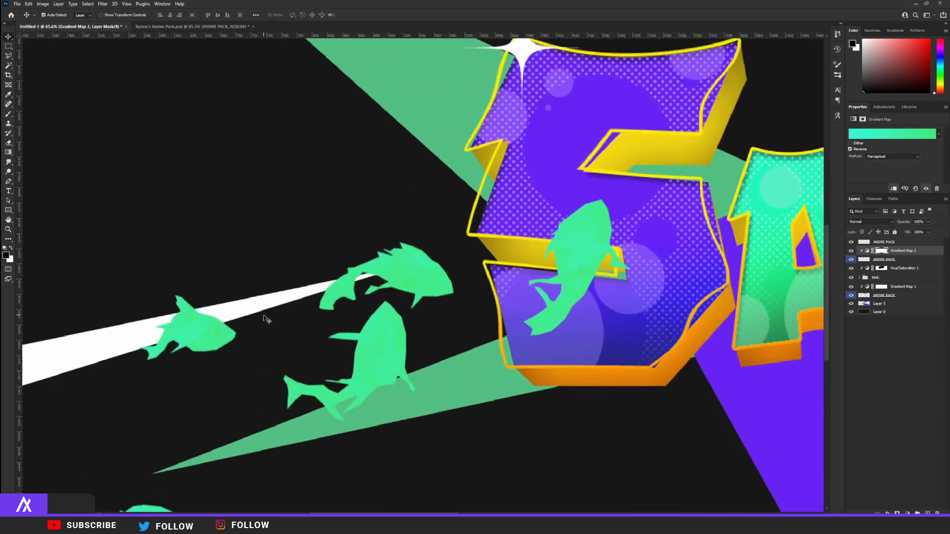
{"action": "scroll", "coordinate": [316, 314], "scroll_direction": "down", "scroll_amount": 4}
{"action": "scroll", "coordinate": [374, 325], "scroll_direction": "down", "scroll_amount": 3}
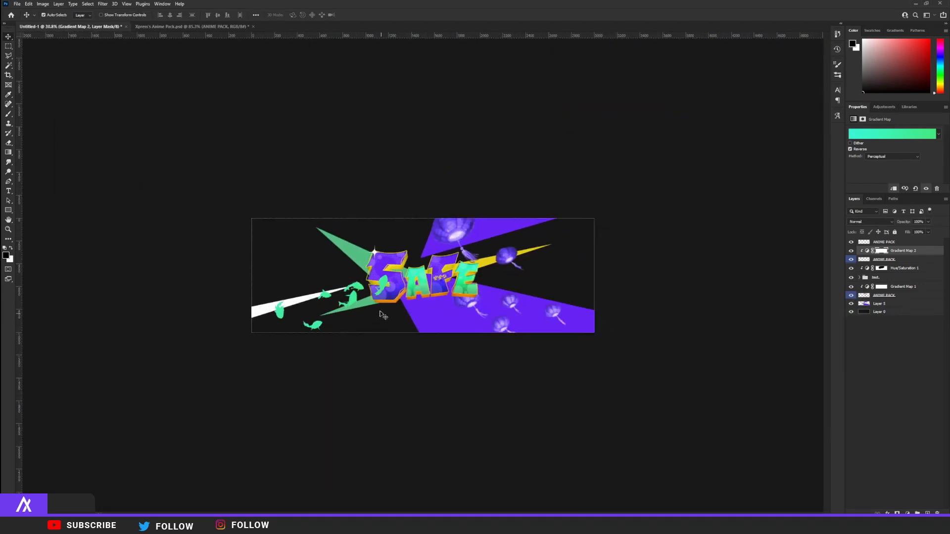
{"action": "scroll", "coordinate": [374, 325], "scroll_direction": "up", "scroll_amount": 2}
- Hide the koi fish in Xpress's Anime Pack.psd, show the hand holding a phone and copy it into the SAFE document
{"action": "left_click", "coordinate": [218, 26]}
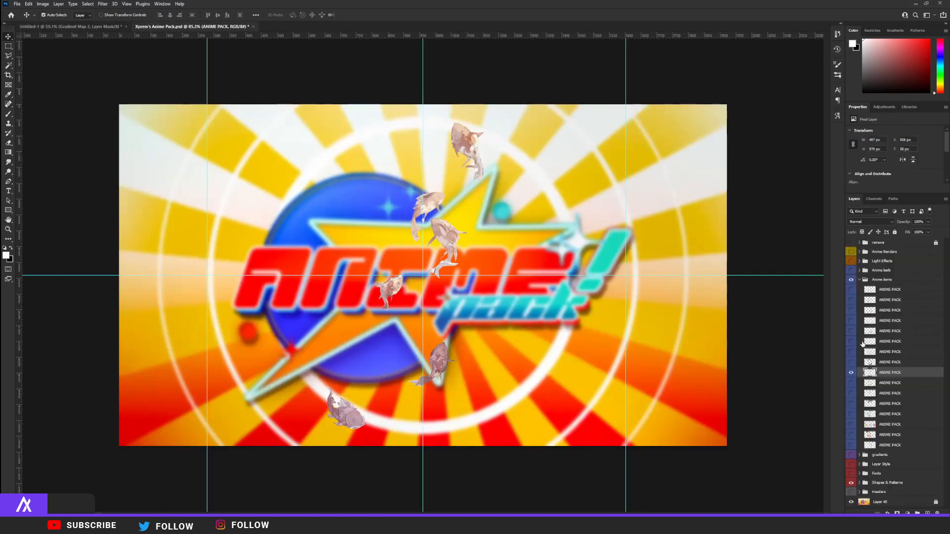
{"action": "left_click", "coordinate": [851, 373]}
{"action": "left_click", "coordinate": [851, 353]}
{"action": "left_click", "coordinate": [851, 353]}
{"action": "left_click", "coordinate": [851, 342]}
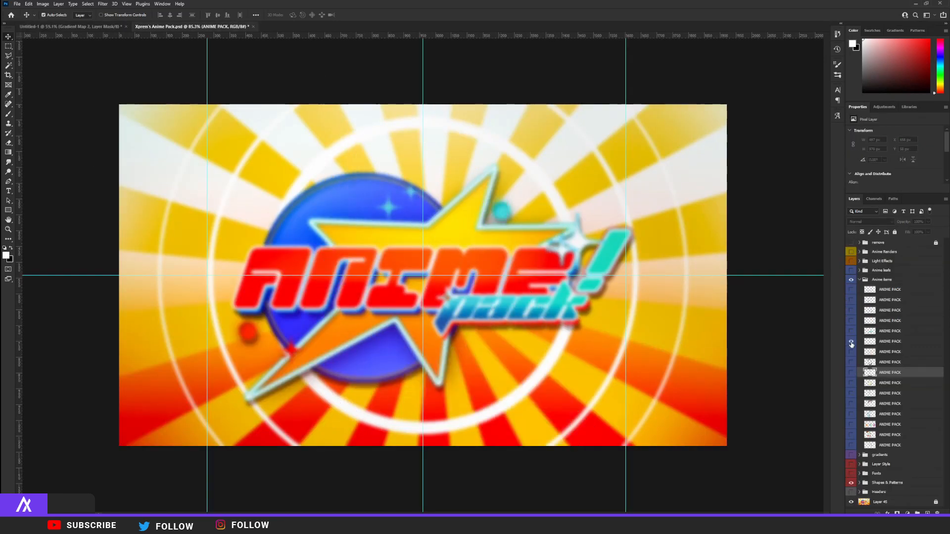
{"action": "left_click", "coordinate": [851, 342]}
{"action": "left_click", "coordinate": [850, 362]}
{"action": "left_click", "coordinate": [884, 363]}
{"action": "left_click_drag", "start_coordinate": [521, 363], "coordinate": [99, 29]}
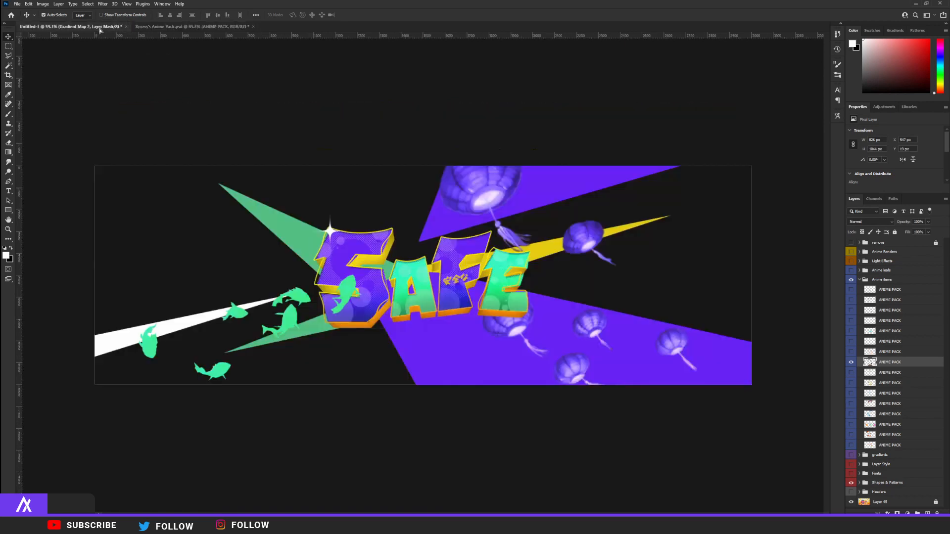
{"action": "left_click_drag", "start_coordinate": [447, 357], "coordinate": [424, 281]}
- Scale down the hand and phone and place them over the middle of the lettering, with the hand at the canvas's lower edge
{"action": "key", "text": "ctrl+t"}
{"action": "left_click_drag", "start_coordinate": [508, 176], "coordinate": [480, 216]}
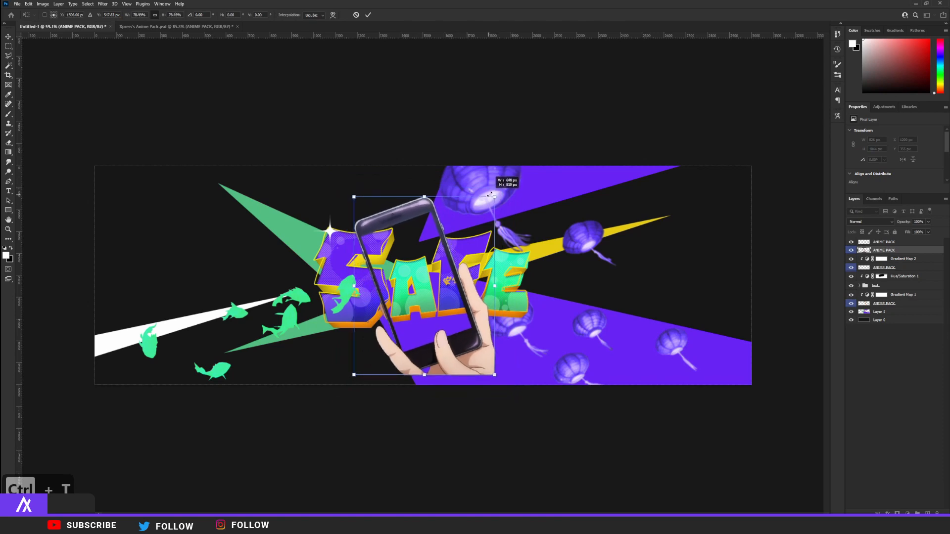
{"action": "left_click_drag", "start_coordinate": [422, 284], "coordinate": [442, 268]}
{"action": "key", "text": "Return"}
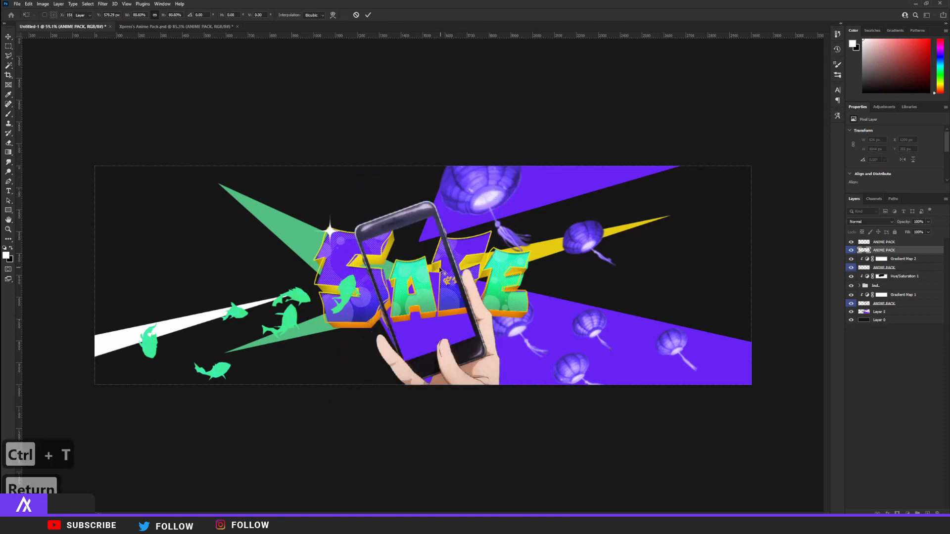
{"action": "scroll", "coordinate": [413, 269], "scroll_direction": "up", "scroll_amount": 3}
{"action": "scroll", "coordinate": [424, 287], "scroll_direction": "down", "scroll_amount": 3}
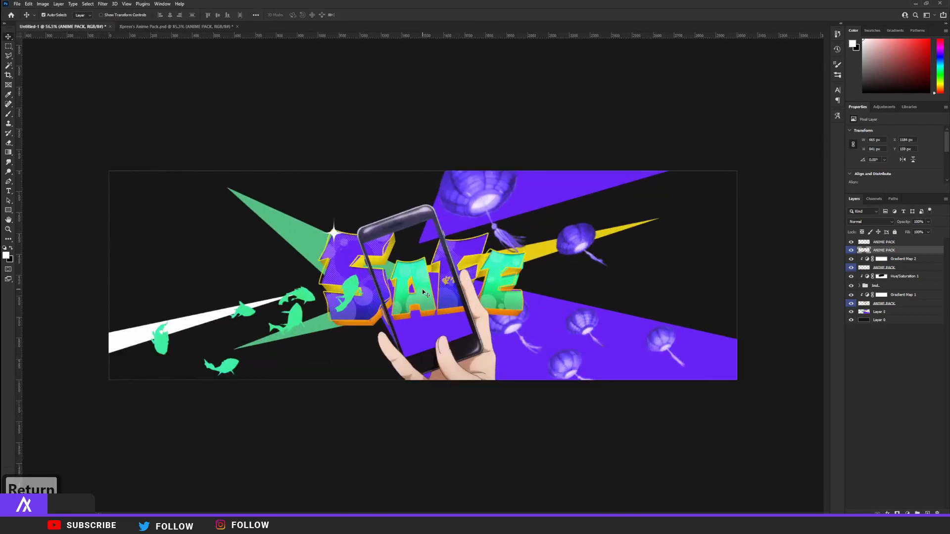
- Add a reversed black-and-white Gradient Map clipped to the hand and phone, and try a preset from the Purples group
{"action": "left_click", "coordinate": [906, 512]}
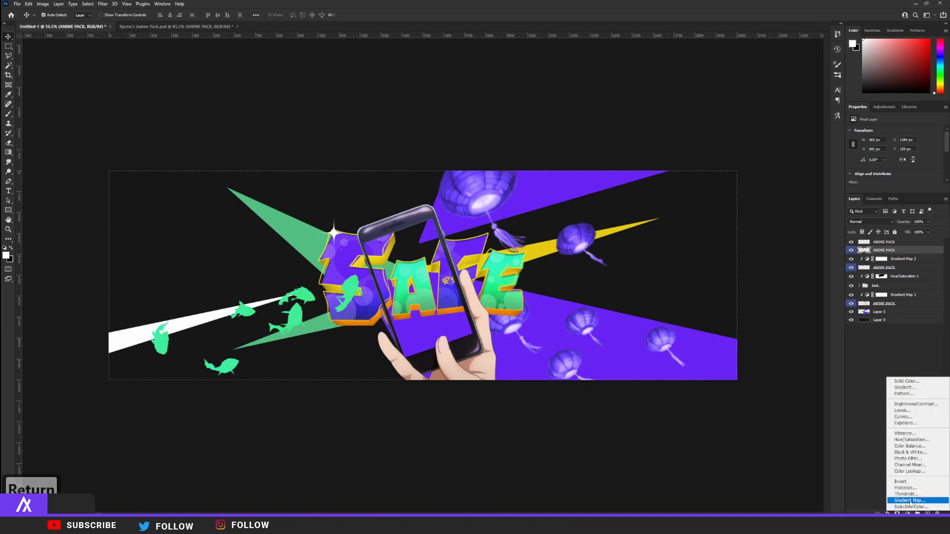
{"action": "left_click", "coordinate": [905, 504]}
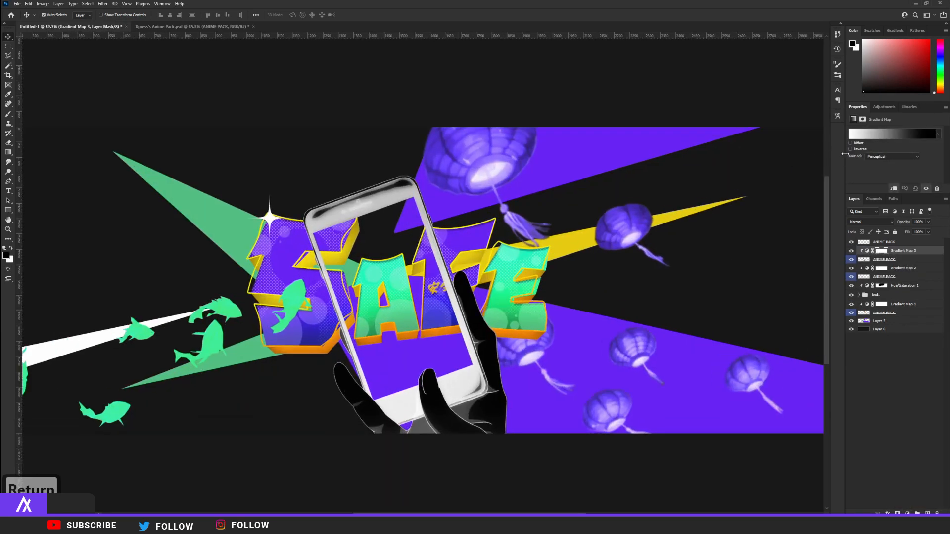
{"action": "left_click", "coordinate": [850, 149]}
{"action": "left_click", "coordinate": [860, 134]}
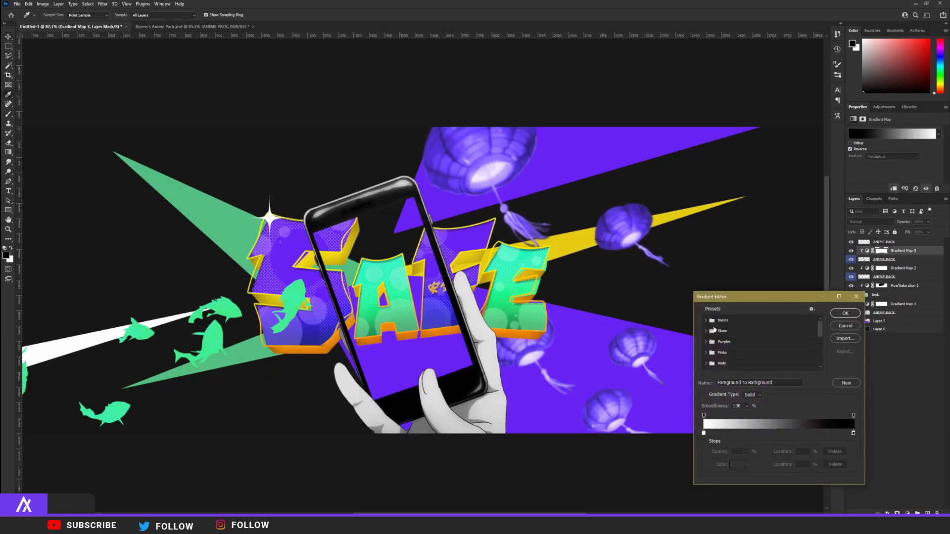
{"action": "left_click", "coordinate": [717, 343]}
{"action": "left_click", "coordinate": [807, 354]}
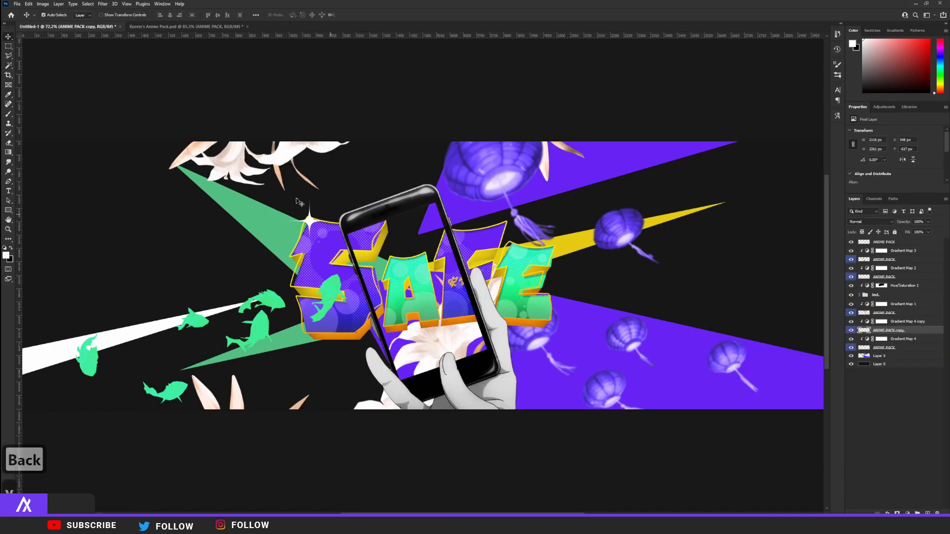
- Preview the elements in the pack's Anime leafs group, show the scattered green leaves and copy them into the SAFE document
{"action": "left_click", "coordinate": [192, 26]}
{"action": "left_click", "coordinate": [852, 302]}
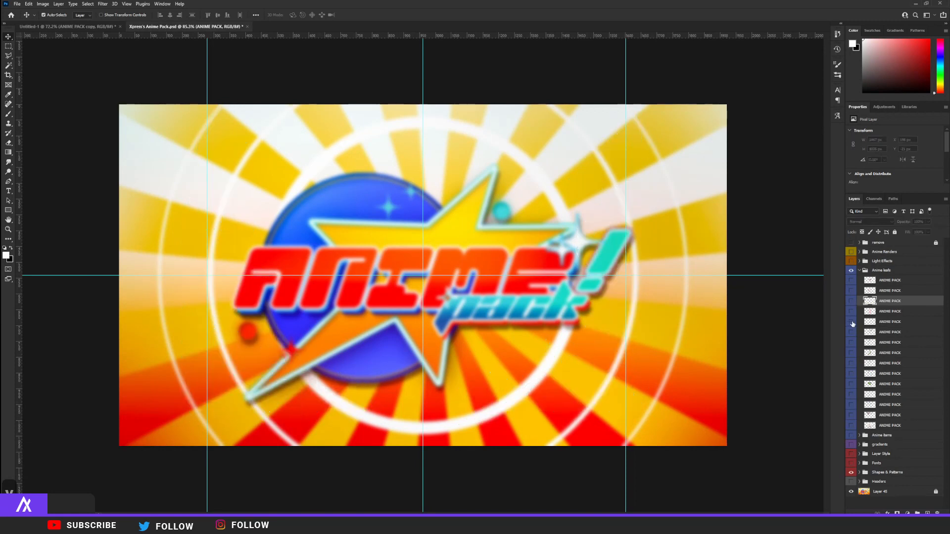
{"action": "left_click", "coordinate": [851, 322]}
{"action": "left_click", "coordinate": [851, 322]}
{"action": "left_click", "coordinate": [850, 332]}
{"action": "left_click", "coordinate": [851, 334]}
{"action": "left_click", "coordinate": [851, 352]}
{"action": "left_click", "coordinate": [851, 353]}
{"action": "left_click", "coordinate": [850, 343]}
{"action": "left_click", "coordinate": [850, 343]}
{"action": "left_click", "coordinate": [850, 343]}
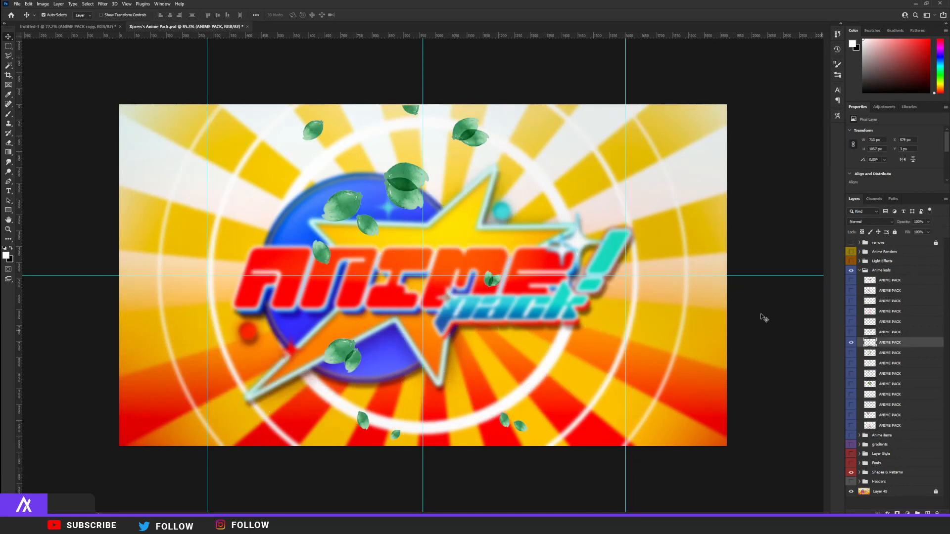
{"action": "left_click_drag", "start_coordinate": [77, 30], "coordinate": [137, 148]}
- Rotate the leaves, move them over the canvas's left half and place their layer above Gradient Map 4 copy, unclipped
{"action": "scroll", "coordinate": [416, 244], "scroll_direction": "down", "scroll_amount": 4}
{"action": "key", "text": "ctrl+t"}
{"action": "left_click_drag", "start_coordinate": [353, 218], "coordinate": [314, 105]}
{"action": "left_click_drag", "start_coordinate": [259, 197], "coordinate": [354, 312]}
{"action": "key", "text": "Return"}
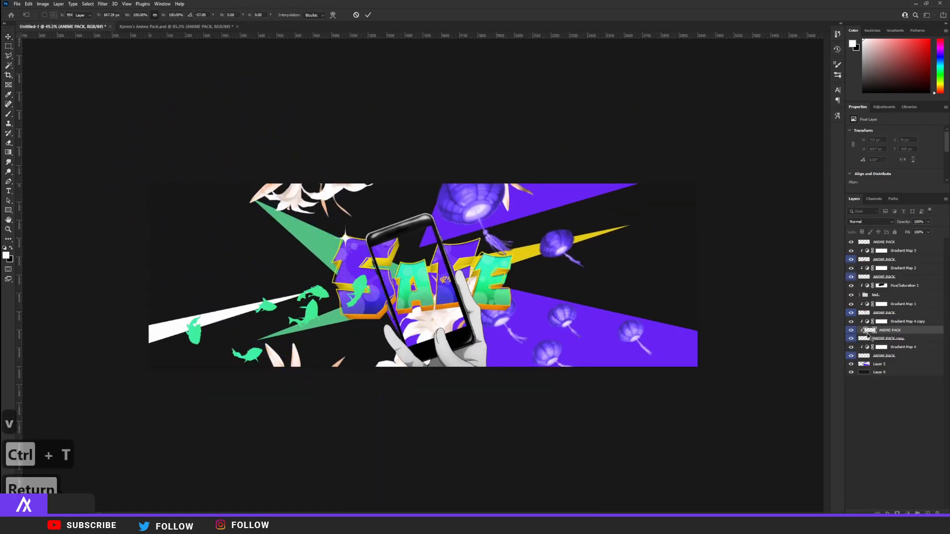
{"action": "left_click_drag", "start_coordinate": [883, 330], "coordinate": [880, 323]}
- Rotate the leaves further and reposition them around the SAFE lettering and the phone
{"action": "key", "text": "ctrl+t"}
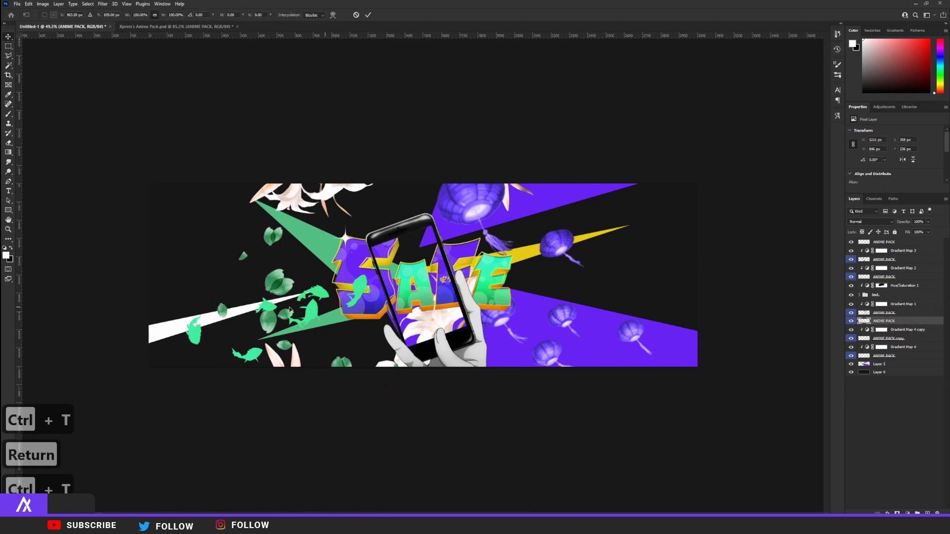
{"action": "left_click_drag", "start_coordinate": [286, 306], "coordinate": [361, 309]}
{"action": "left_click_drag", "start_coordinate": [402, 209], "coordinate": [361, 216]}
{"action": "left_click_drag", "start_coordinate": [404, 267], "coordinate": [396, 240]}
{"action": "key", "text": "Return"}
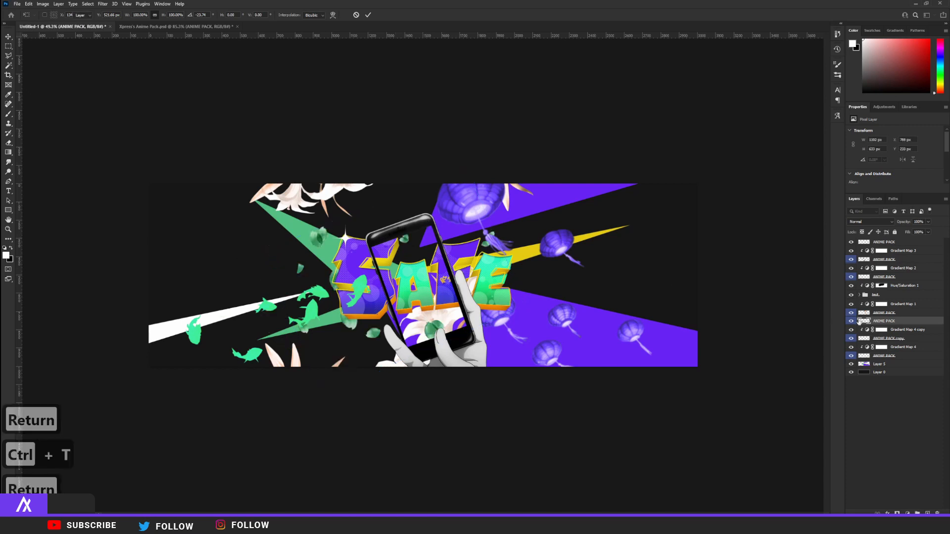
- Add a Gradient Map adjustment and clip it to the leaves layer
{"action": "left_click", "coordinate": [908, 513]}
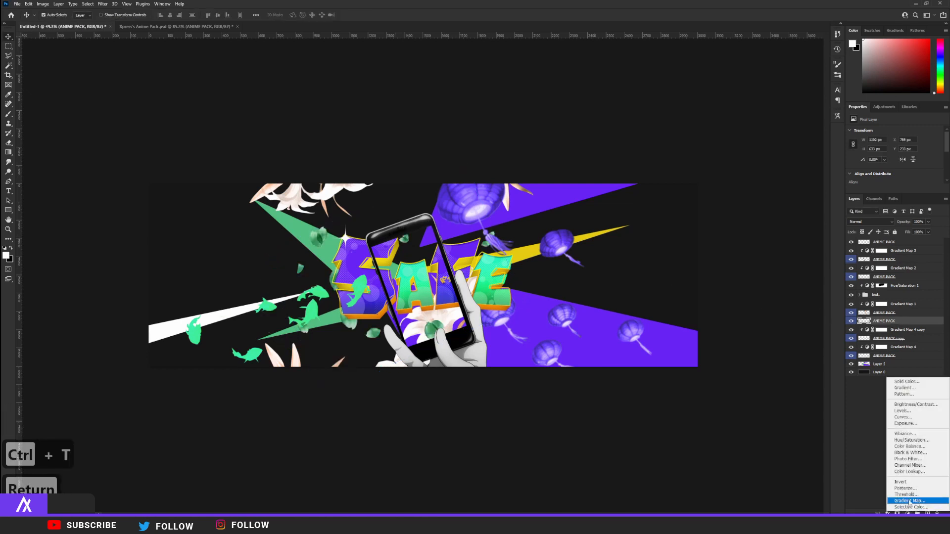
{"action": "left_click", "coordinate": [910, 502]}
{"action": "left_click", "coordinate": [866, 325], "text": "alt"}
{"action": "scroll", "coordinate": [356, 257], "scroll_direction": "up", "scroll_amount": 4}
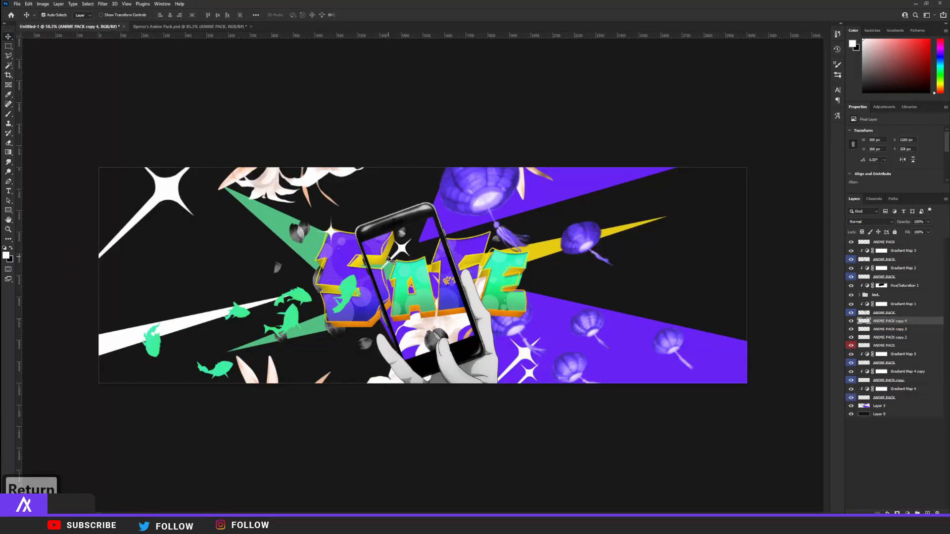
- Add a new layer above Layer 0 and paint a soft green glow along the canvas's lower edge with a large brush
{"action": "left_click", "coordinate": [884, 416]}
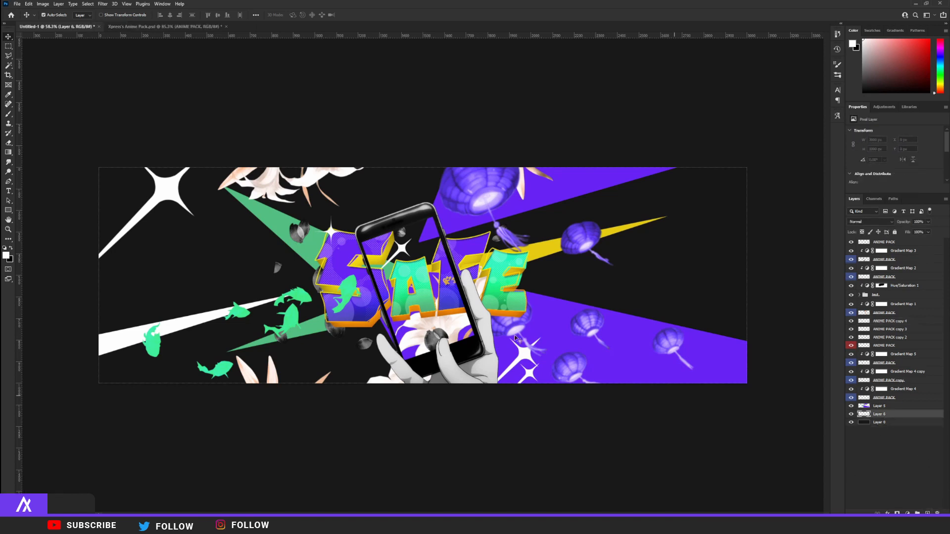
{"action": "left_click", "coordinate": [8, 114]}
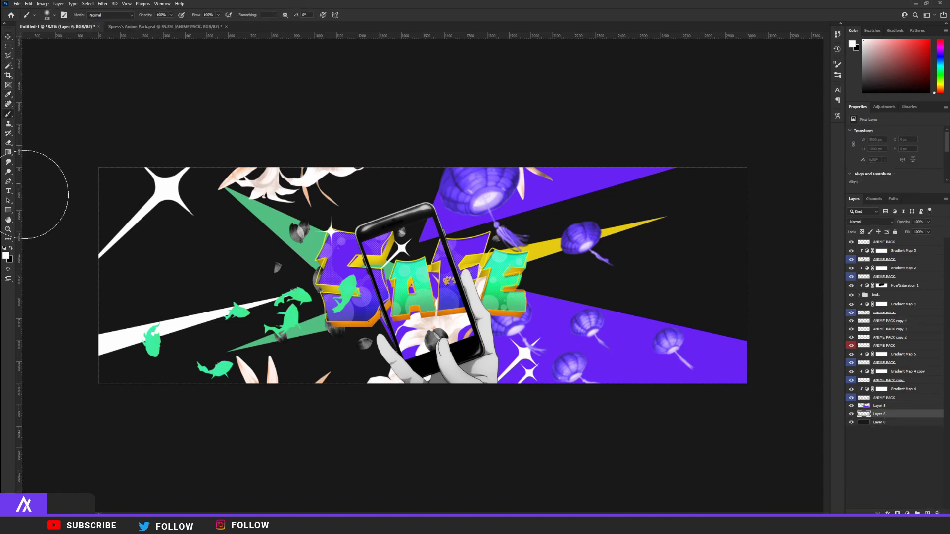
{"action": "left_click", "coordinate": [6, 258]}
{"action": "left_click", "coordinate": [261, 242]}
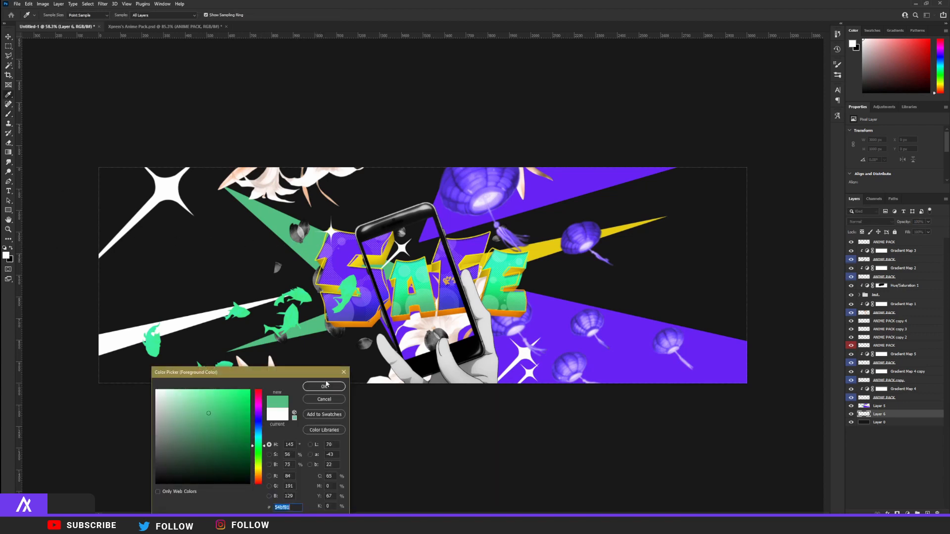
{"action": "left_click", "coordinate": [324, 387]}
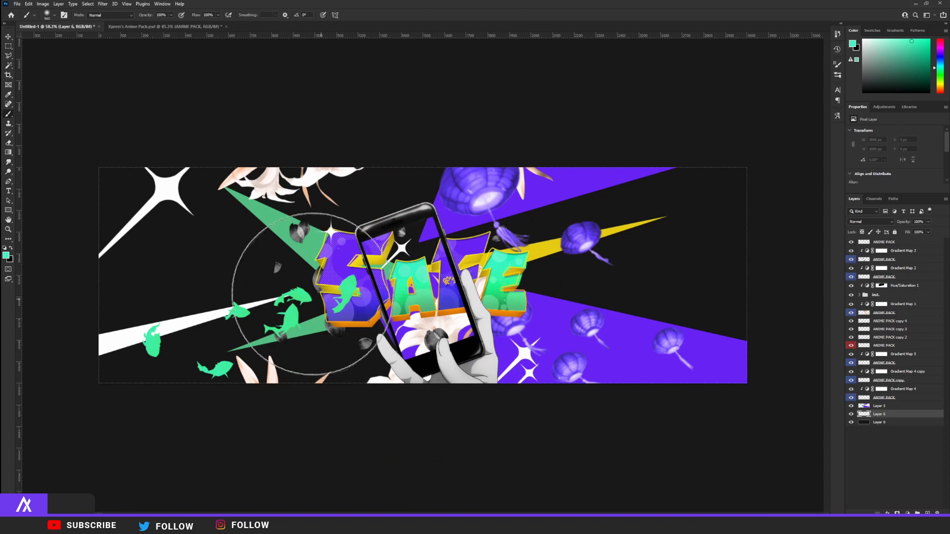
{"action": "left_click", "coordinate": [274, 319]}
{"action": "key", "text": "ctrl+z"}
{"action": "left_click", "coordinate": [319, 438]}
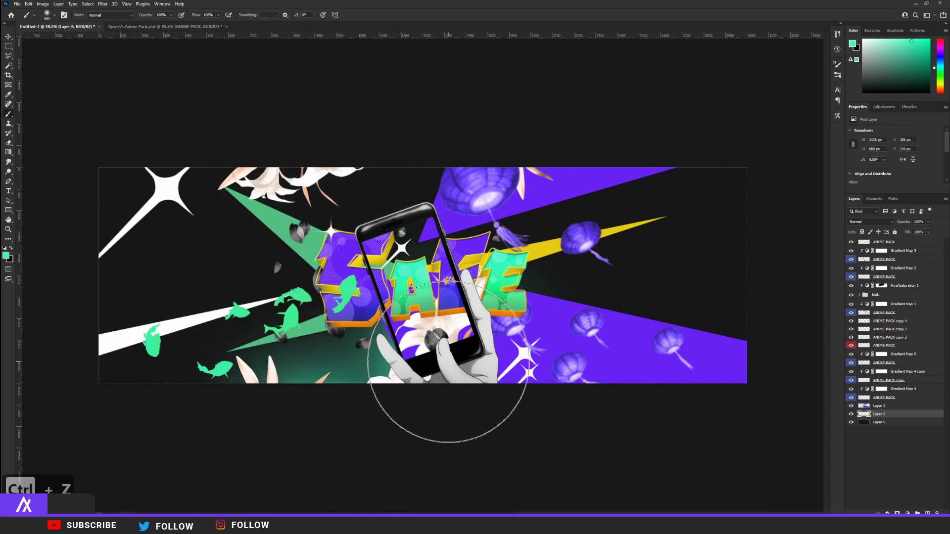
- Set the brush colour to the spikes' purple, #6823f6, and paint soft glows on the canvas's right side and upper middle
{"action": "left_click", "coordinate": [6, 255]}
{"action": "left_click", "coordinate": [536, 330]}
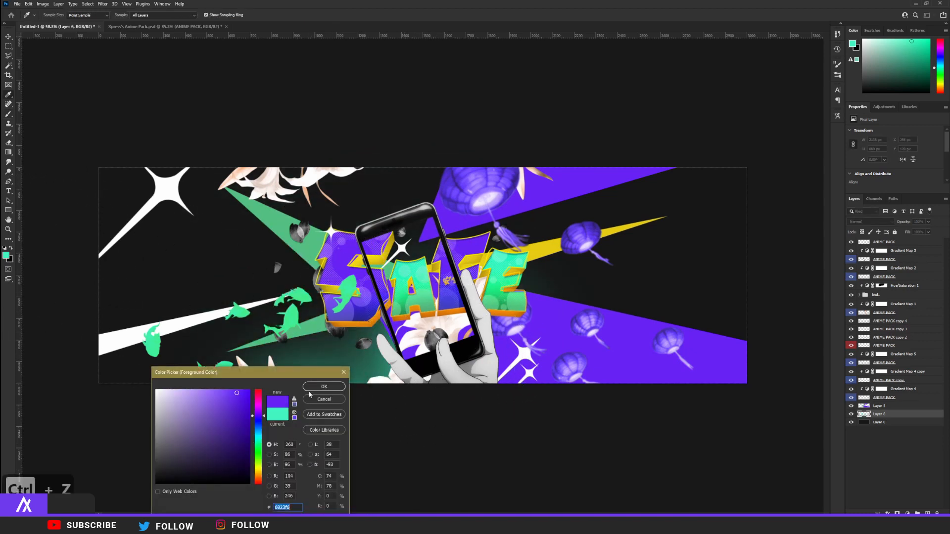
{"action": "key", "text": "Return"}
{"action": "left_click", "coordinate": [700, 412]}
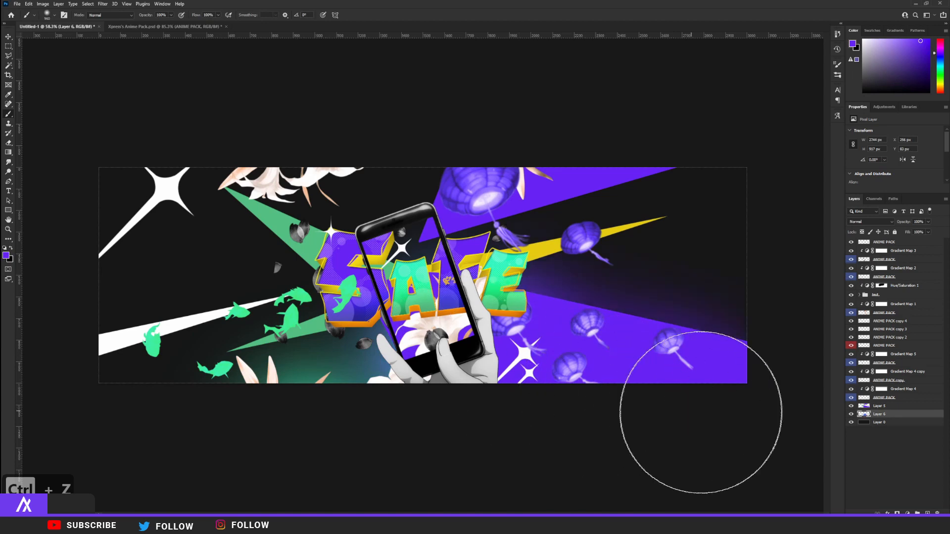
{"action": "left_click", "coordinate": [476, 158]}
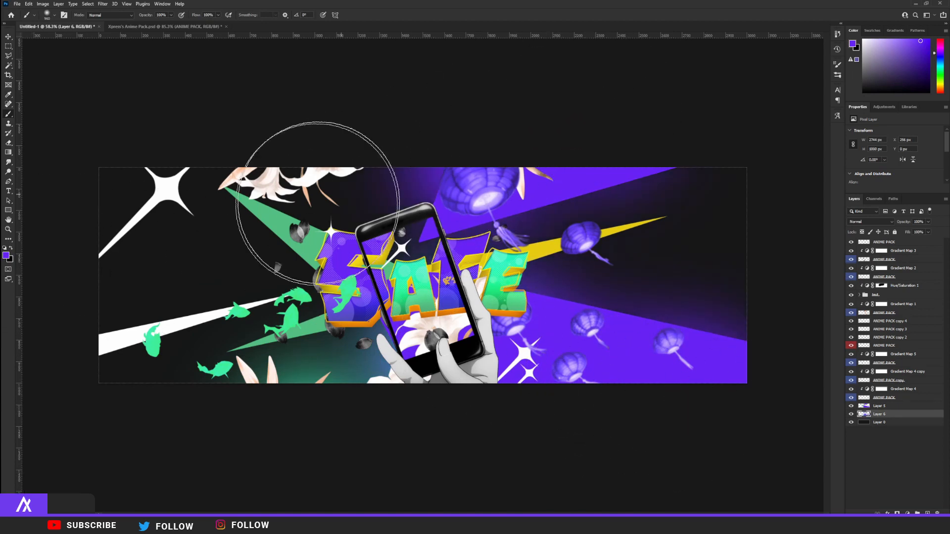
- Set the brush colour to the lettering's yellow, #f3d815, and paint a soft glow behind the E of SAFE, undoing the last dab
{"action": "left_click", "coordinate": [6, 255]}
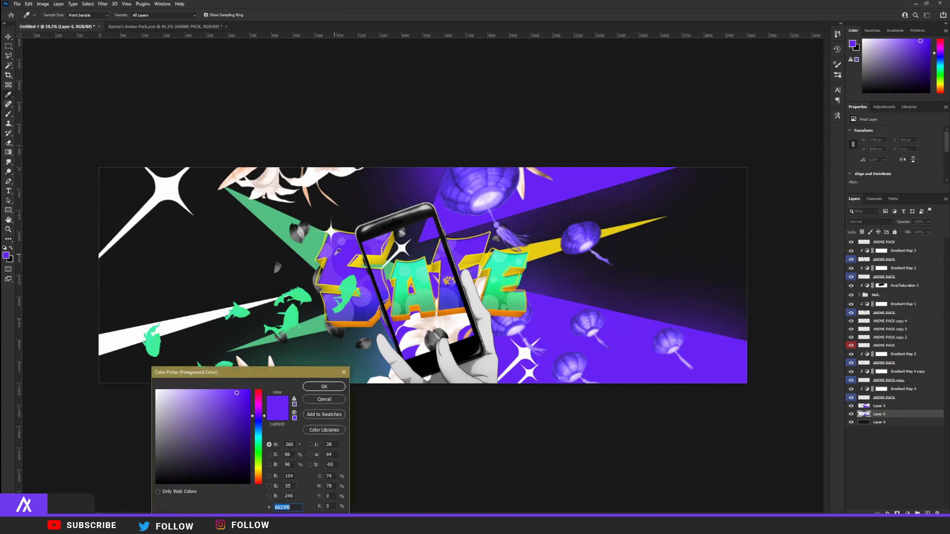
{"action": "left_click", "coordinate": [357, 260]}
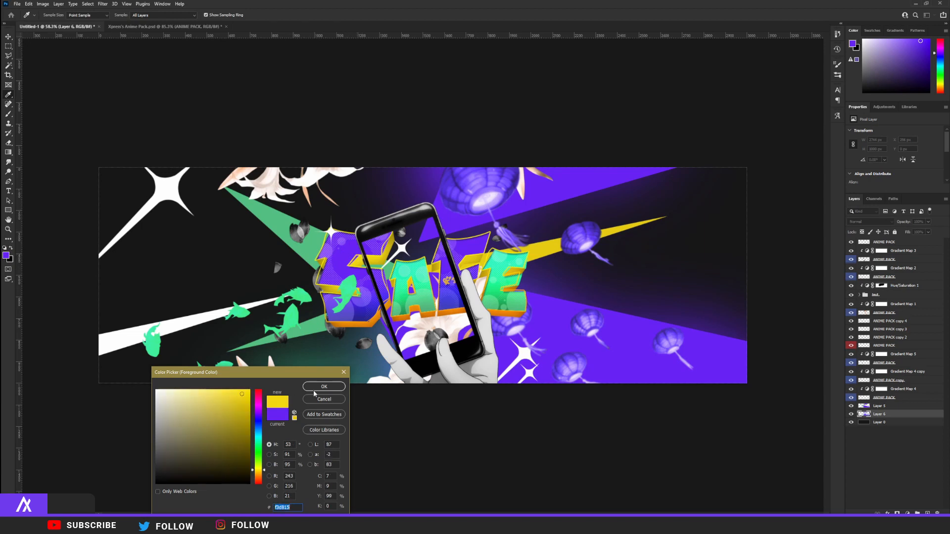
{"action": "left_click", "coordinate": [317, 389]}
{"action": "left_click_drag", "start_coordinate": [491, 276], "coordinate": [471, 291]}
{"action": "mouse_move", "coordinate": [541, 277]}
{"action": "left_mouse_down"}
{"action": "mouse_move", "coordinate": [551, 277]}
{"action": "mouse_move", "coordinate": [515, 274]}
{"action": "mouse_move", "coordinate": [548, 276]}
{"action": "left_mouse_up"}
{"action": "left_click", "coordinate": [512, 284]}
{"action": "key", "text": "ctrl+z"}
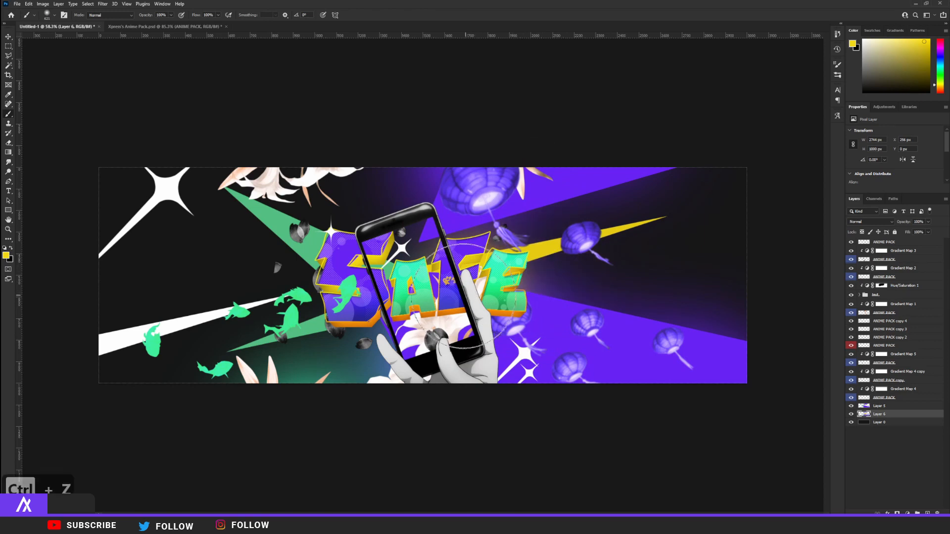
- Set the brush colour to the fish's green and paint a soft glow behind the S of SAFE, undoing the last dab
{"action": "left_click", "coordinate": [6, 255]}
{"action": "left_click", "coordinate": [292, 297]}
{"action": "left_click", "coordinate": [324, 386]}
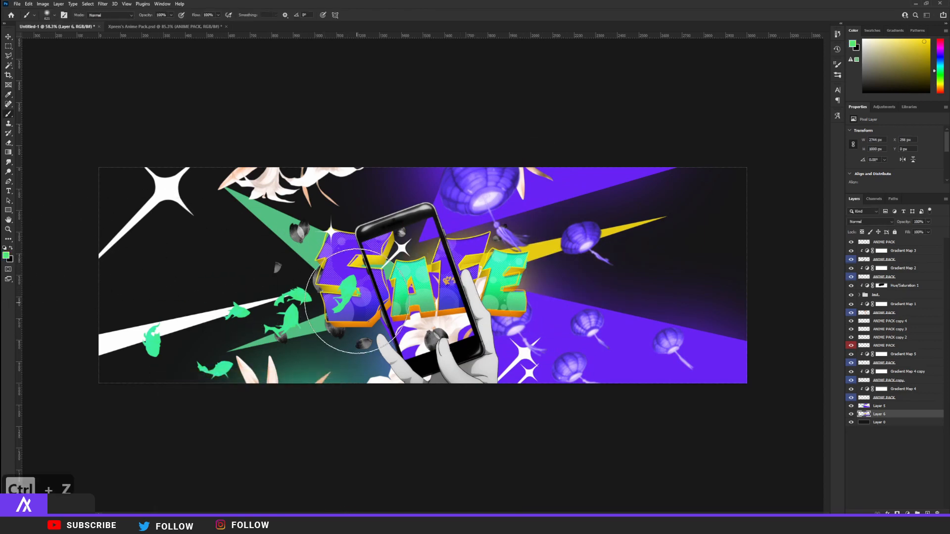
{"action": "left_click", "coordinate": [343, 304]}
{"action": "left_click", "coordinate": [331, 271]}
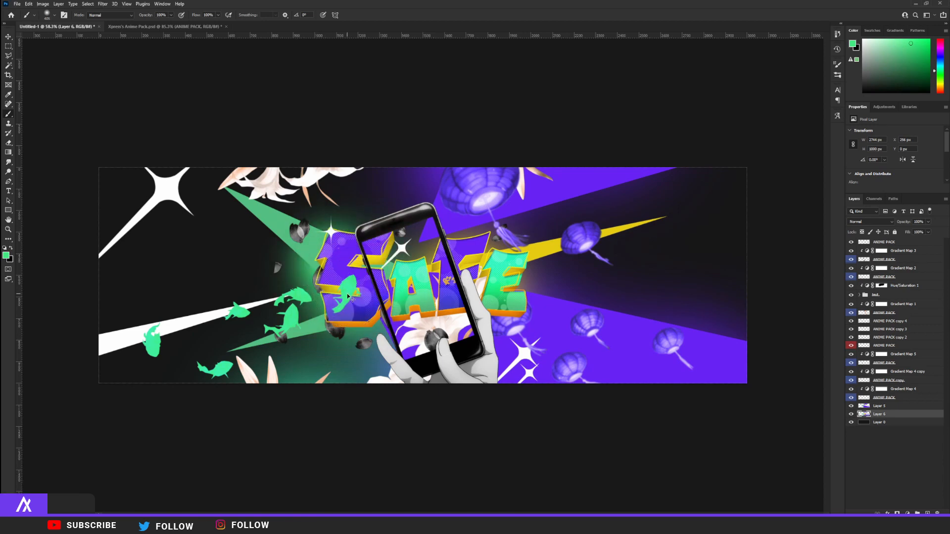
{"action": "key", "text": "ctrl+z"}
- Paint soft green glows along the canvas's lower-left edge with a larger brush
{"action": "left_click_drag", "start_coordinate": [289, 356], "coordinate": [318, 356]}
{"action": "left_click", "coordinate": [223, 436]}
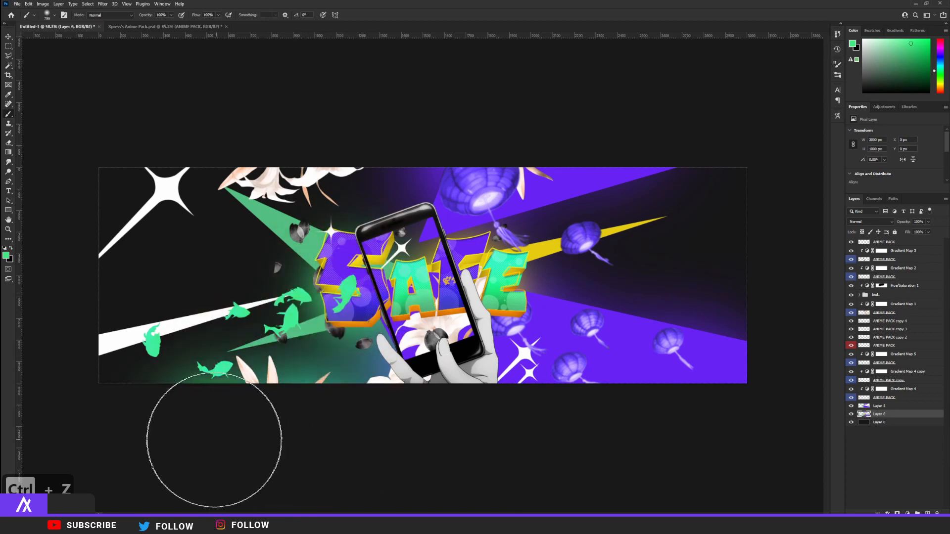
{"action": "left_click_drag", "start_coordinate": [132, 350], "coordinate": [194, 353]}
{"action": "left_click", "coordinate": [155, 450]}
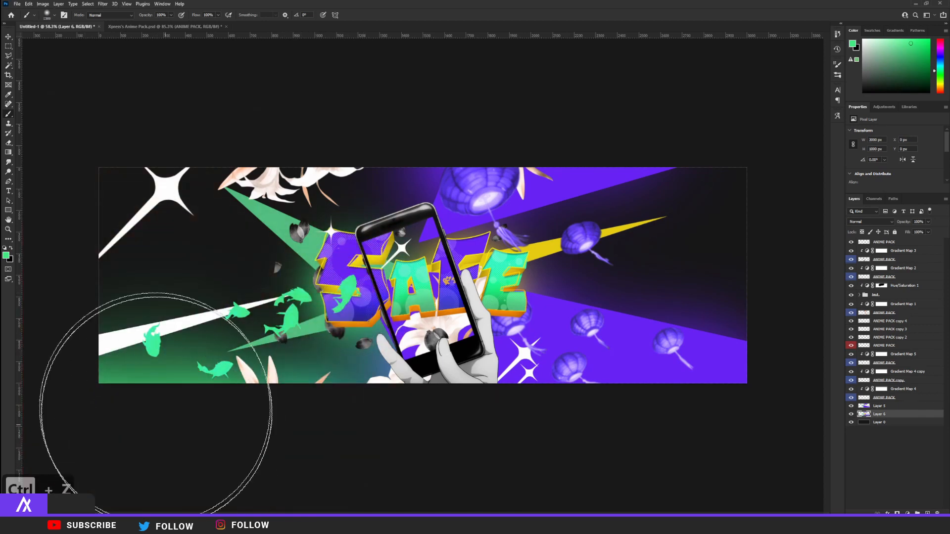
- Set the brush colour to white and paint a soft glow in the canvas's upper-left corner, with the layer at 64% opacity
{"action": "left_click", "coordinate": [6, 255]}
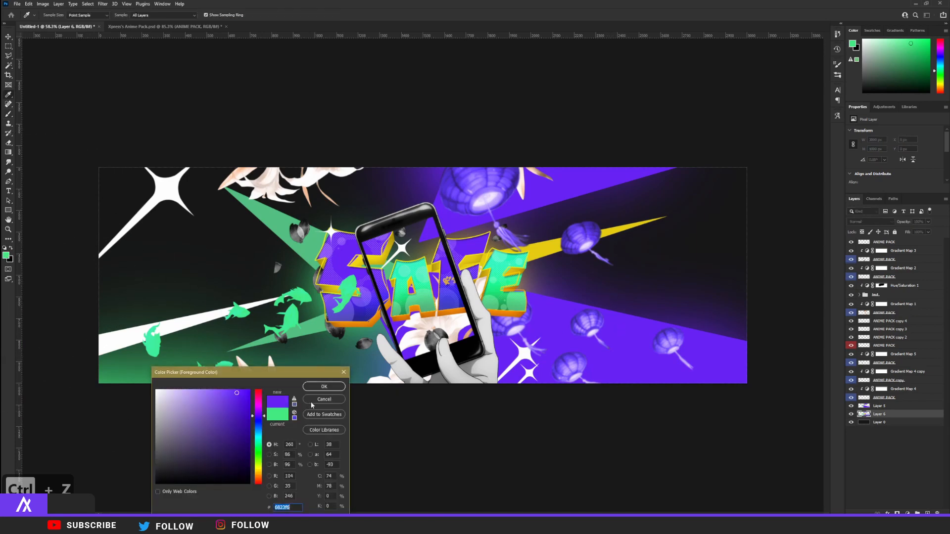
{"action": "left_click", "coordinate": [323, 388]}
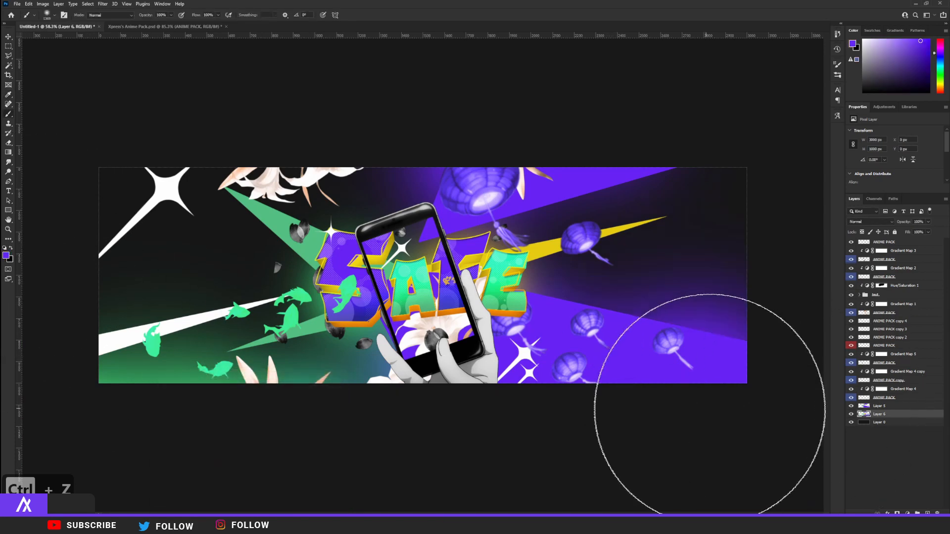
{"action": "left_click", "coordinate": [6, 256]}
{"action": "left_click", "coordinate": [290, 389]}
{"action": "left_click", "coordinate": [324, 386]}
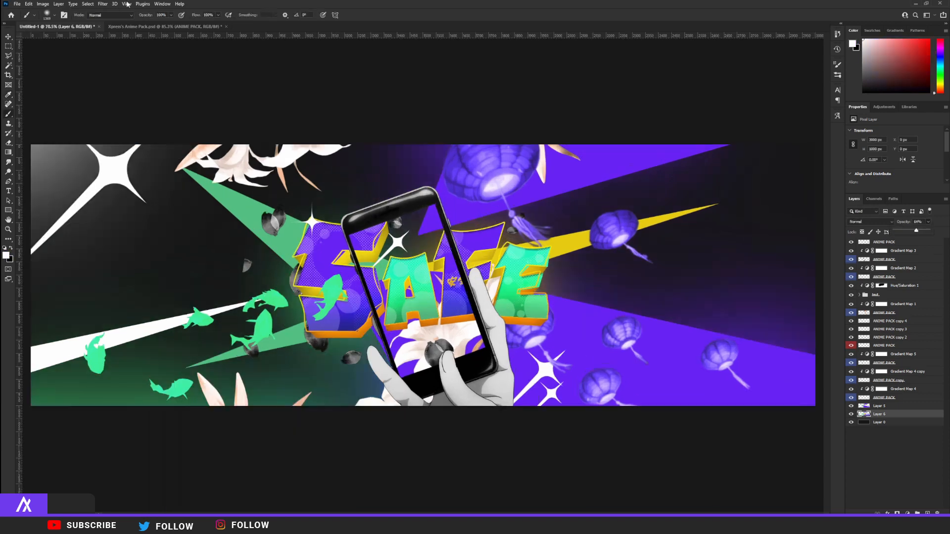
- Apply a Gaussian Blur with a 2.2-pixel radius to the background glow layer and open the Add Noise filter for it
{"action": "left_click", "coordinate": [103, 4]}
{"action": "mouse_move", "coordinate": [145, 100]}
{"action": "left_click", "coordinate": [213, 127]}
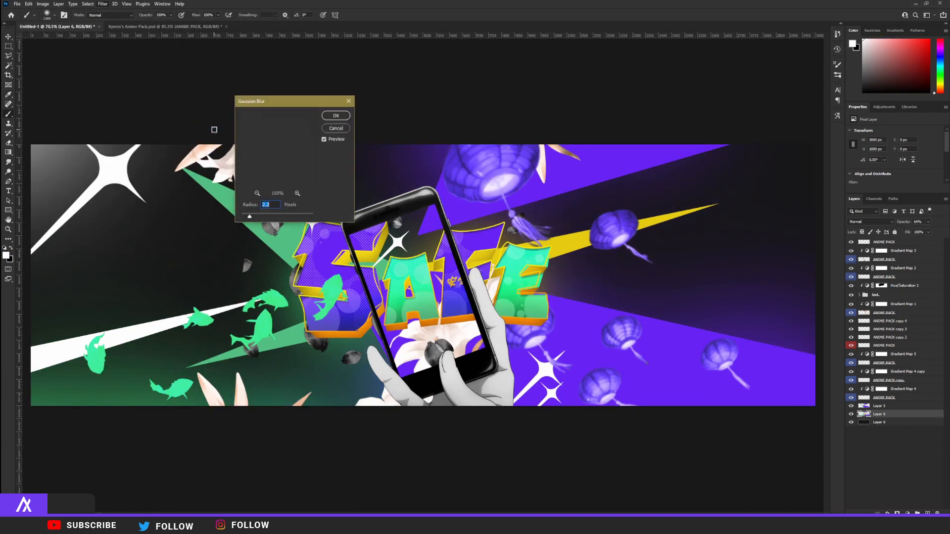
{"action": "left_click", "coordinate": [335, 116]}
{"action": "left_click", "coordinate": [103, 3]}
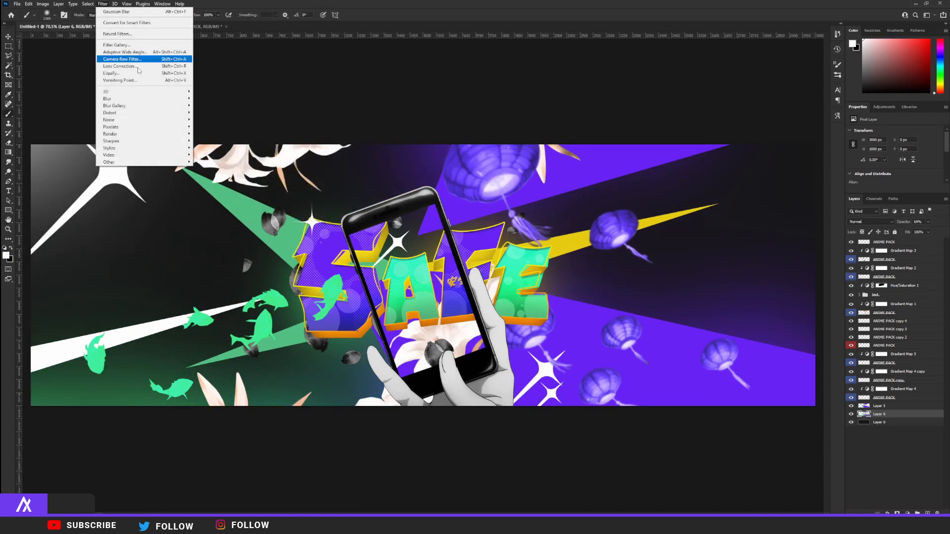
{"action": "left_click", "coordinate": [210, 119]}
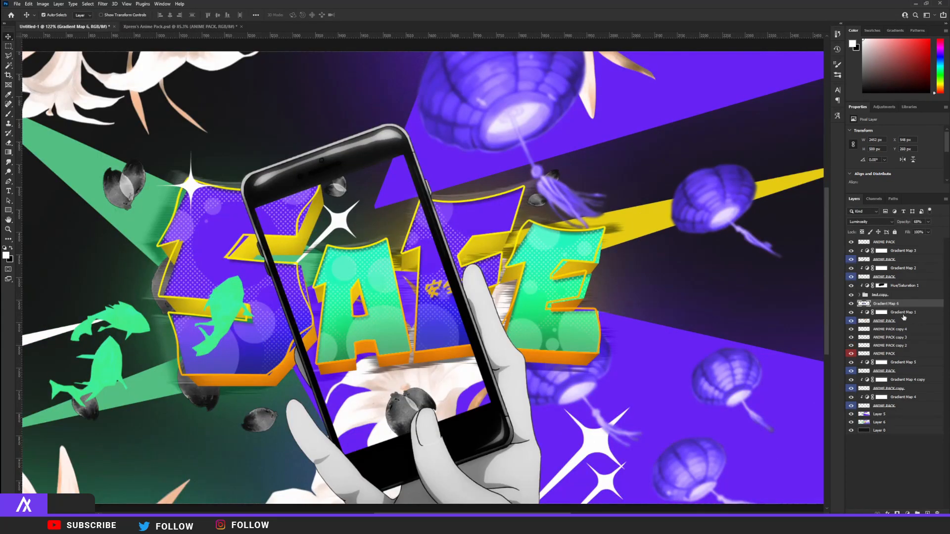
- Add a new layer above Gradient Map 1 and paint soft black shadows behind the SAFE lettering
{"action": "left_click", "coordinate": [903, 313]}
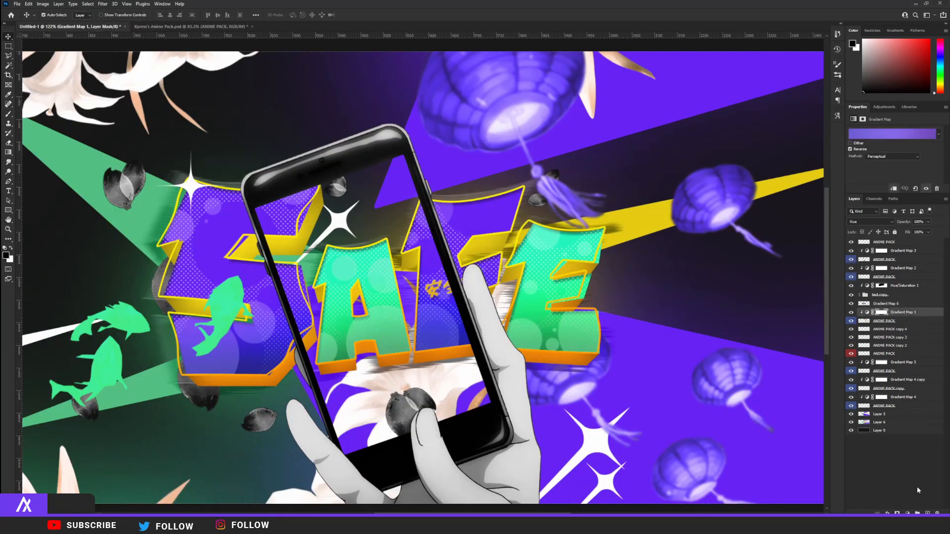
{"action": "key", "text": "ctrl+shift+alt+n"}
{"action": "key", "text": "x"}
{"action": "left_click", "coordinate": [11, 115]}
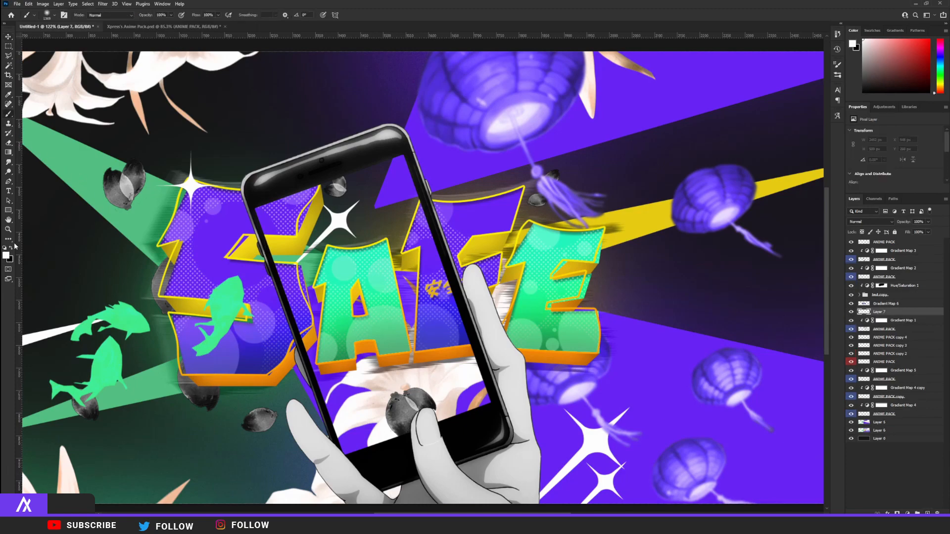
{"action": "left_click_drag", "start_coordinate": [346, 313], "coordinate": [117, 316]}
{"action": "left_click", "coordinate": [278, 323]}
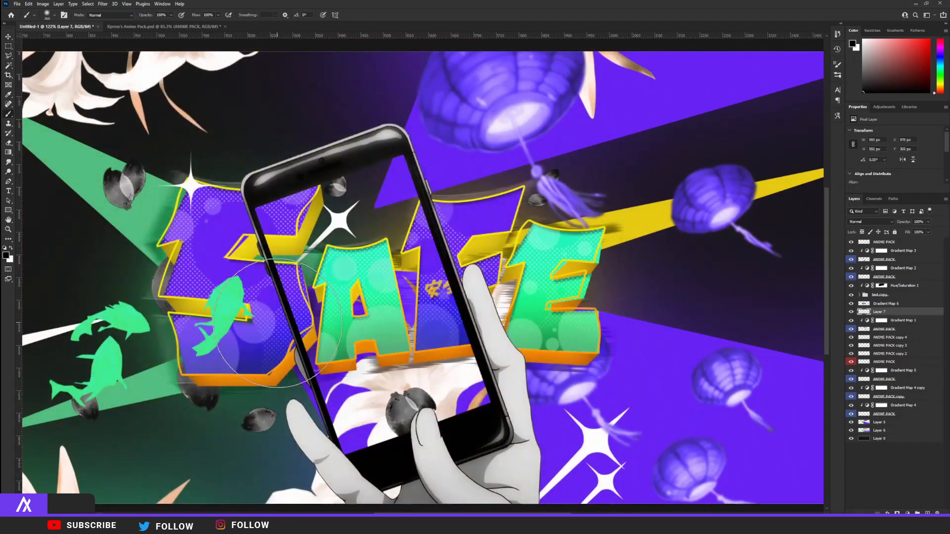
{"action": "mouse_move", "coordinate": [380, 319]}
{"action": "left_mouse_down"}
{"action": "mouse_move", "coordinate": [470, 356]}
{"action": "mouse_move", "coordinate": [545, 346]}
{"action": "left_mouse_up"}
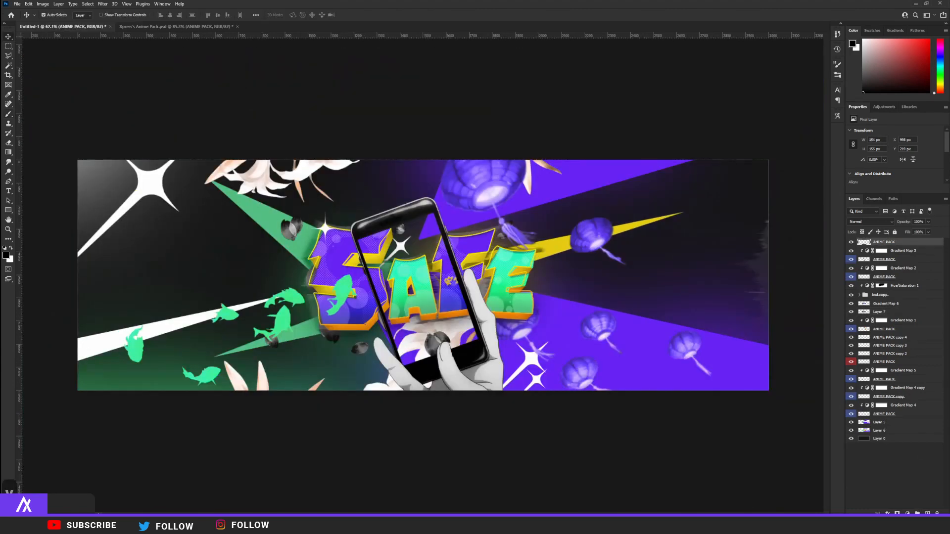
- Add a new layer on top of all layers and set the brush colour to a bright green
{"action": "left_click", "coordinate": [927, 512]}
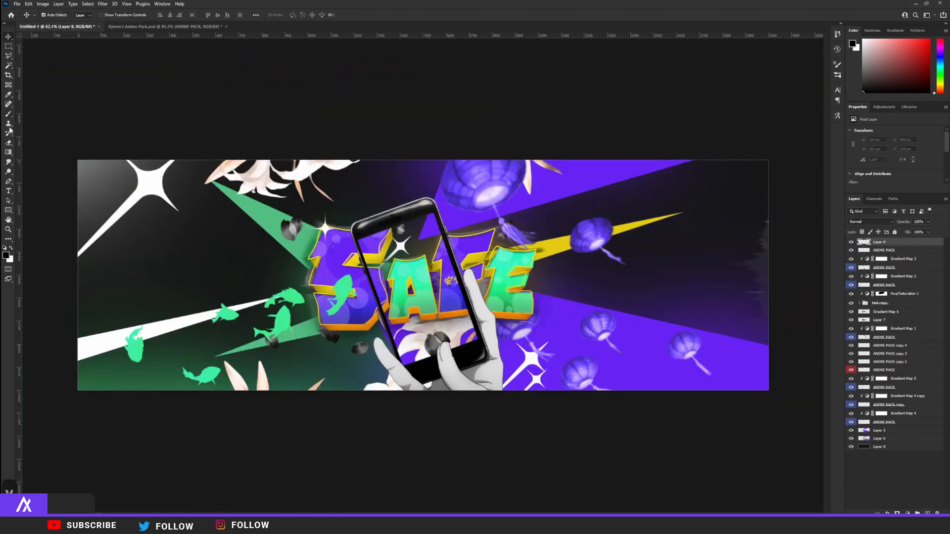
{"action": "key", "text": "b"}
{"action": "left_click", "coordinate": [6, 255]}
{"action": "left_click", "coordinate": [321, 360]}
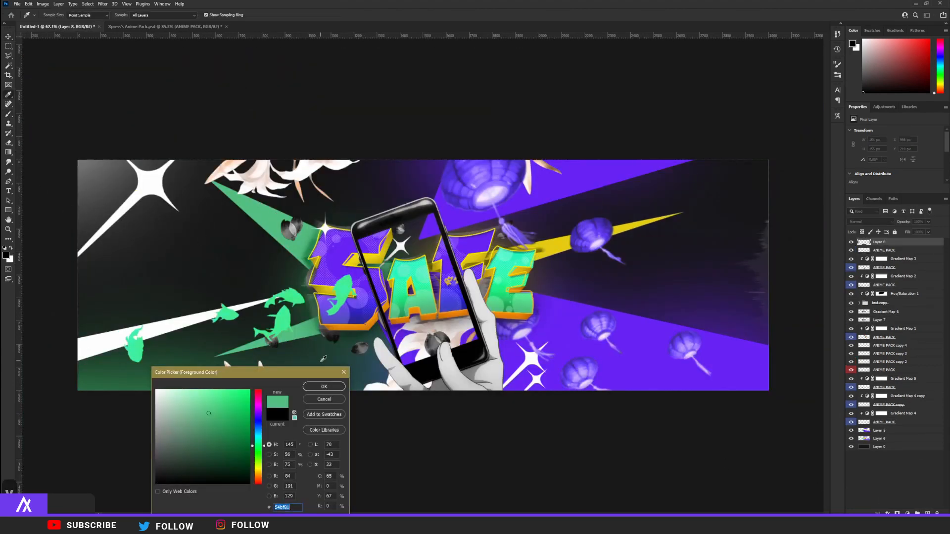
{"action": "key", "text": "Return"}
{"action": "left_click", "coordinate": [5, 255]}
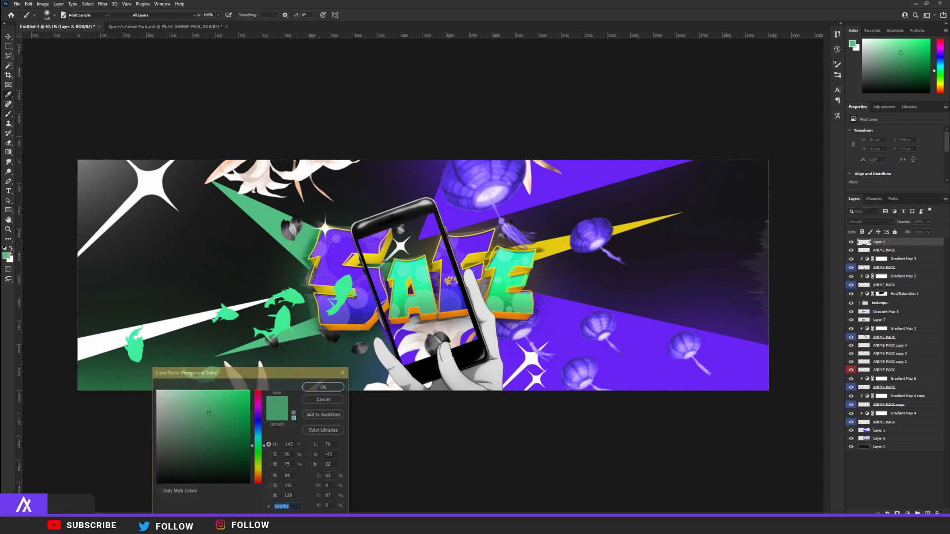
{"action": "left_click", "coordinate": [322, 388]}
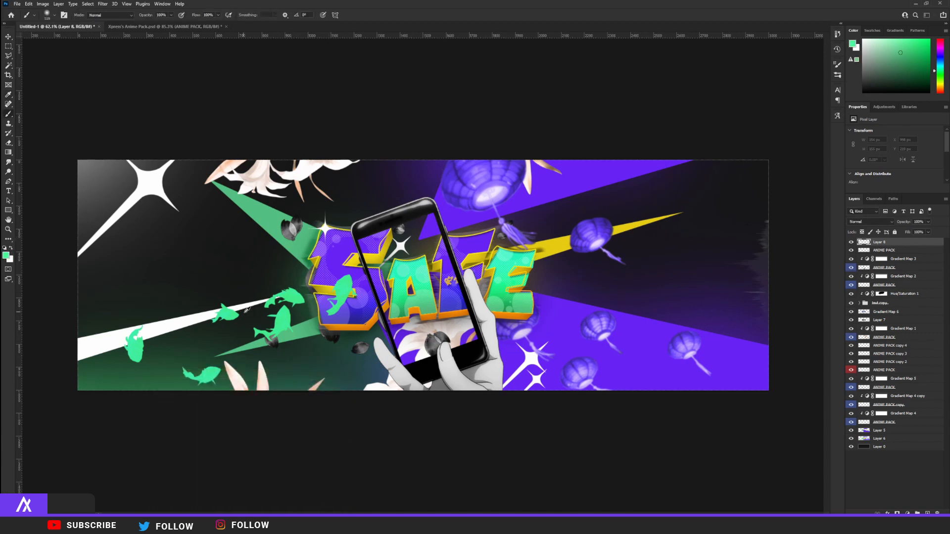
- Paint soft green glows over the fish, the green spike and the S, A and E of the SAFE lettering
{"action": "left_click", "coordinate": [289, 313]}
{"action": "left_click_drag", "start_coordinate": [294, 318], "coordinate": [262, 318]}
{"action": "left_click", "coordinate": [131, 338]}
{"action": "left_click", "coordinate": [202, 372]}
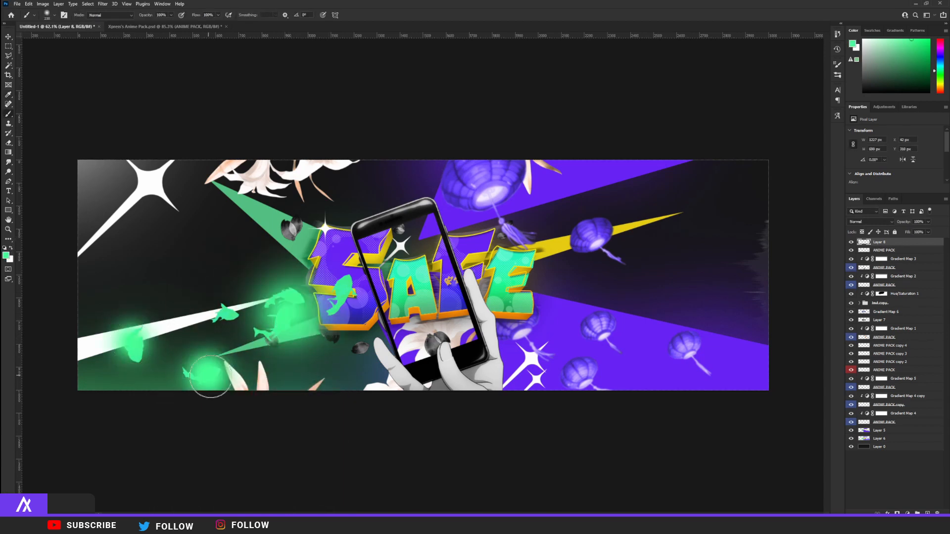
{"action": "left_click_drag", "start_coordinate": [340, 314], "coordinate": [359, 317]}
{"action": "left_click", "coordinate": [399, 292]}
{"action": "left_click", "coordinate": [351, 301]}
{"action": "left_click", "coordinate": [277, 220]}
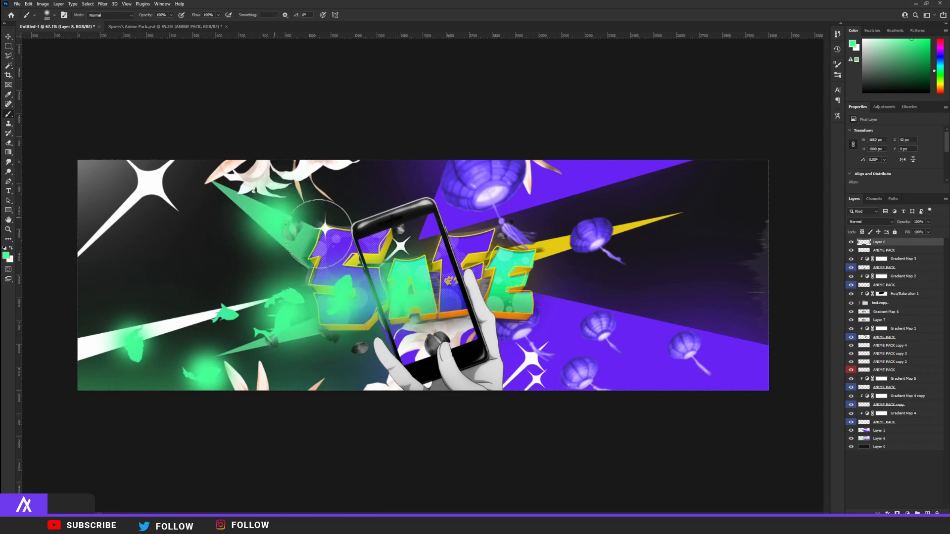
{"action": "left_click", "coordinate": [518, 287]}
- Set the brush colour to purple and paint soft glows over the lanterns and the hand holding the phone
{"action": "left_click", "coordinate": [7, 256]}
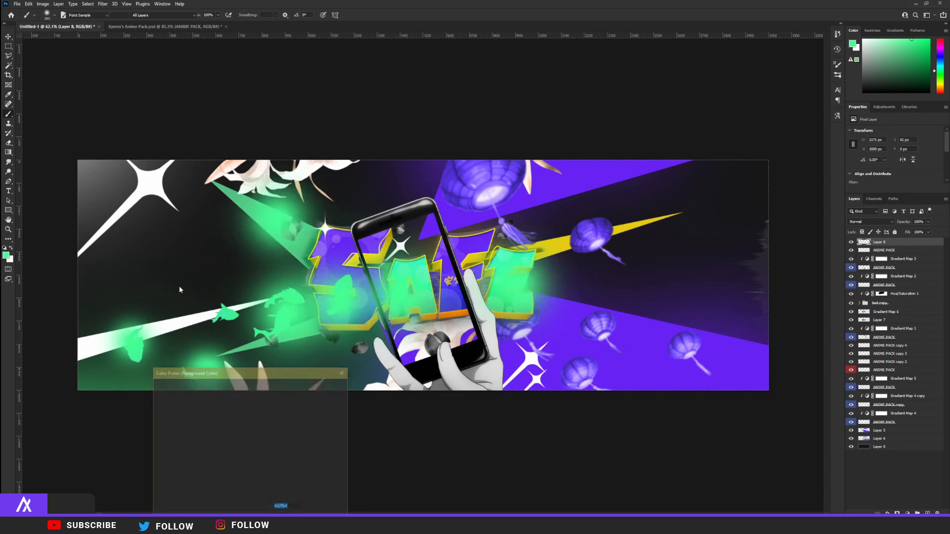
{"action": "left_click", "coordinate": [422, 358]}
{"action": "left_click", "coordinate": [339, 388]}
{"action": "left_click", "coordinate": [502, 332]}
{"action": "left_click_drag", "start_coordinate": [559, 350], "coordinate": [551, 350]}
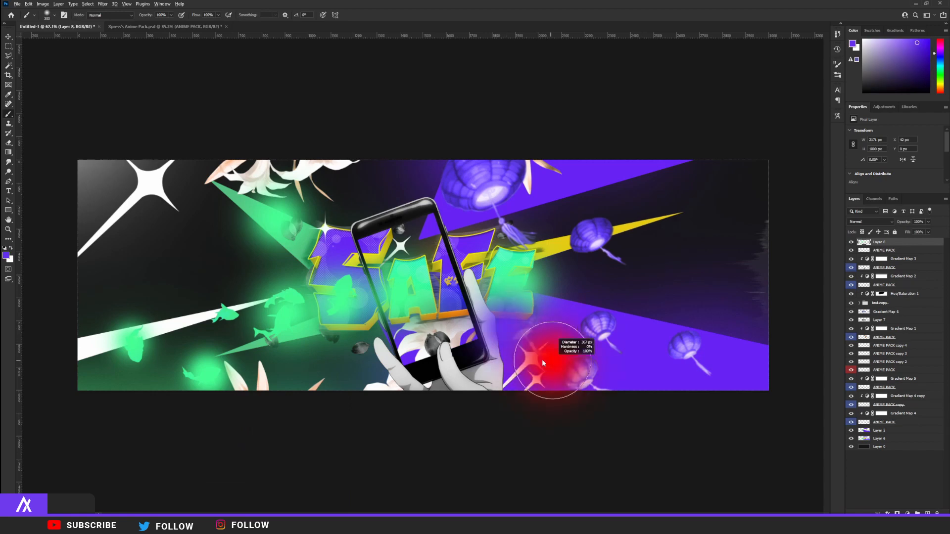
{"action": "left_click", "coordinate": [569, 361]}
{"action": "left_click", "coordinate": [584, 324]}
{"action": "left_click", "coordinate": [591, 240]}
{"action": "left_click", "coordinate": [494, 175]}
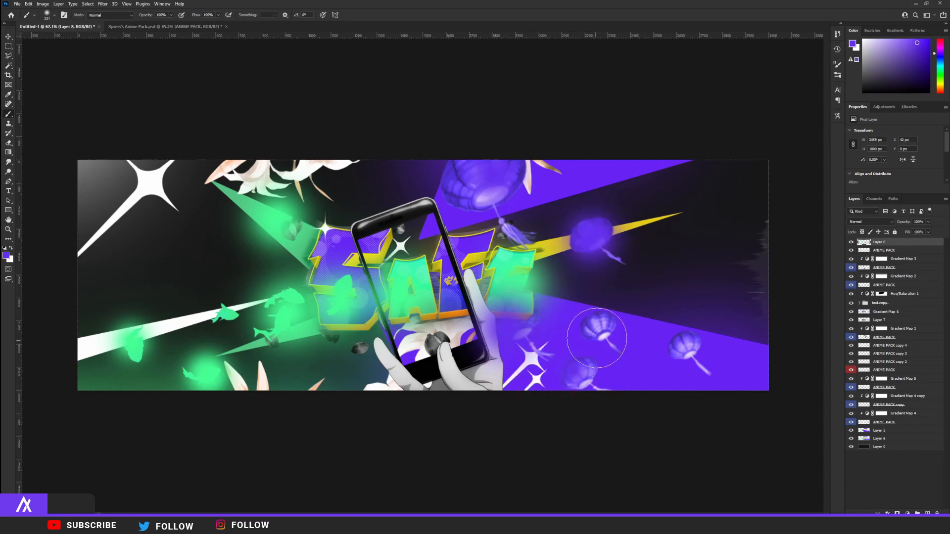
{"action": "left_click", "coordinate": [597, 337]}
{"action": "left_click", "coordinate": [684, 346]}
{"action": "left_click", "coordinate": [581, 377]}
{"action": "left_click_drag", "start_coordinate": [434, 371], "coordinate": [524, 371]}
{"action": "left_click", "coordinate": [480, 443]}
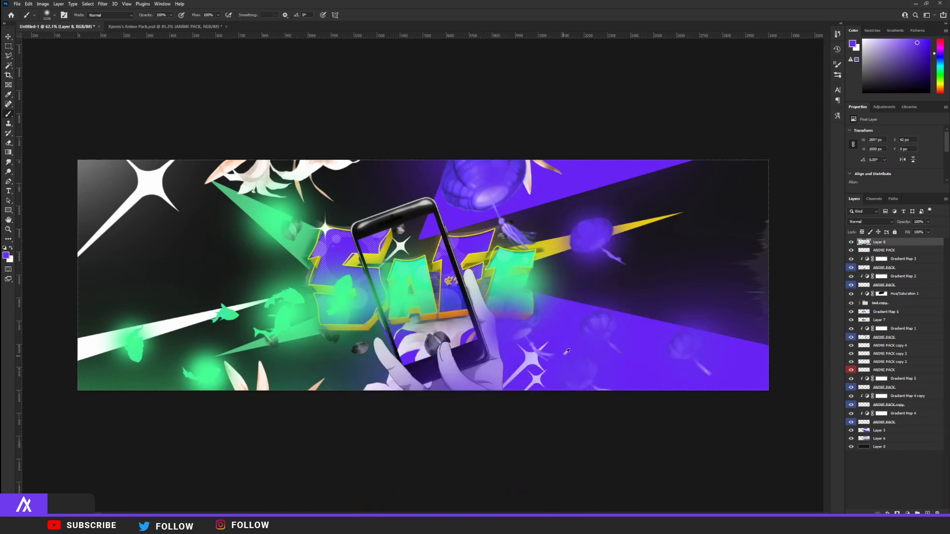
{"action": "key", "text": "ctrl+z"}
- Paint yellow glows over the yellow spike and the phone's lower part, and set the glow layer to Overlay at 57% opacity
{"action": "left_click_drag", "start_coordinate": [485, 317], "coordinate": [403, 317]}
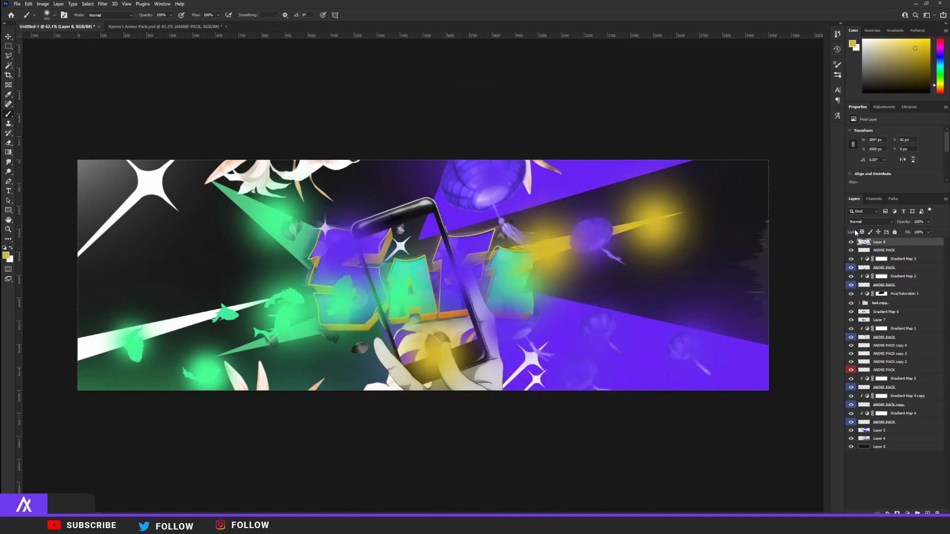
{"action": "left_click", "coordinate": [865, 222]}
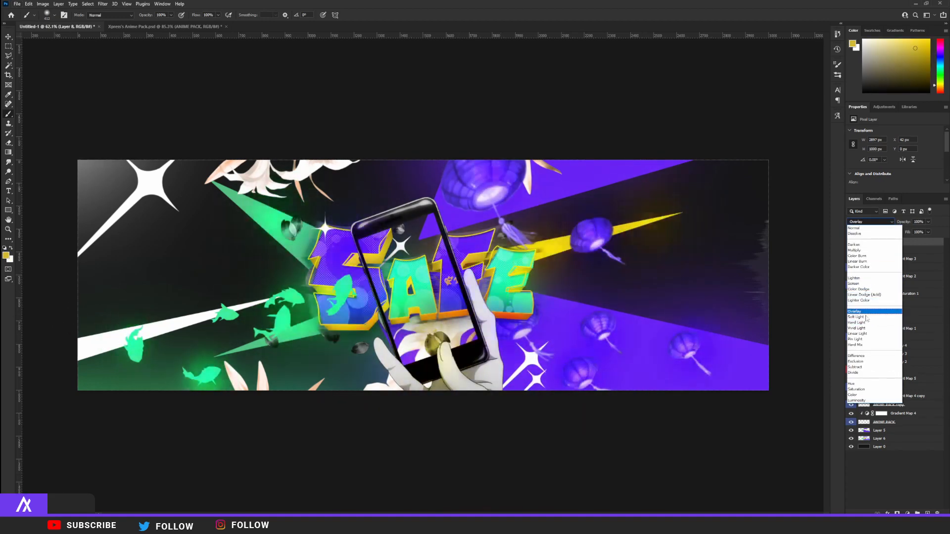
{"action": "left_click", "coordinate": [854, 311]}
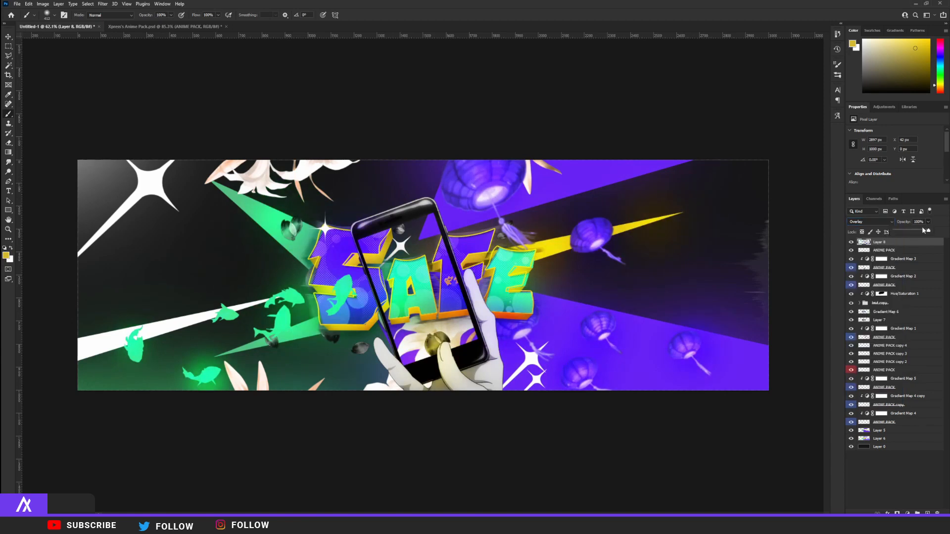
{"action": "left_click_drag", "start_coordinate": [923, 230], "coordinate": [916, 234]}
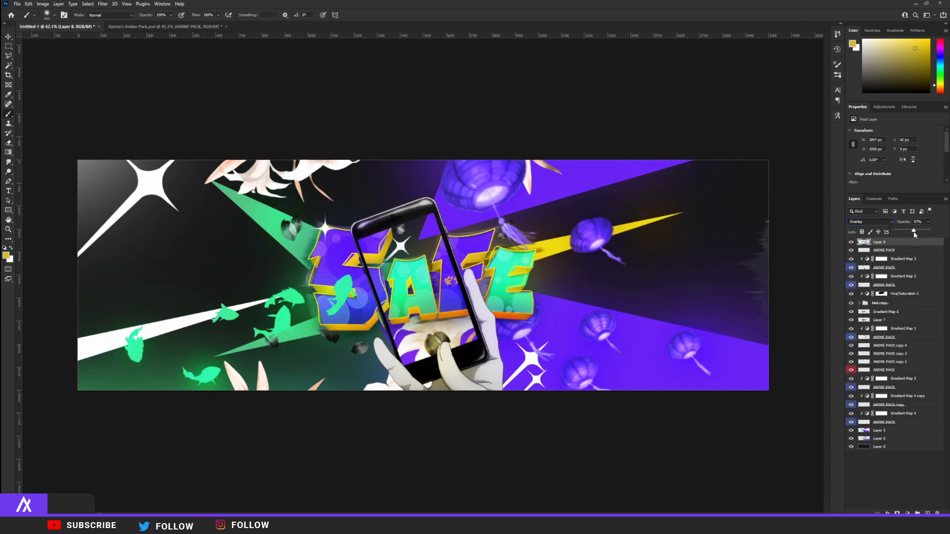
- Add a 20 px high yellow strip along the canvas's lower edge on a new layer and clear the selection
{"action": "key", "text": "ctrl+d"}
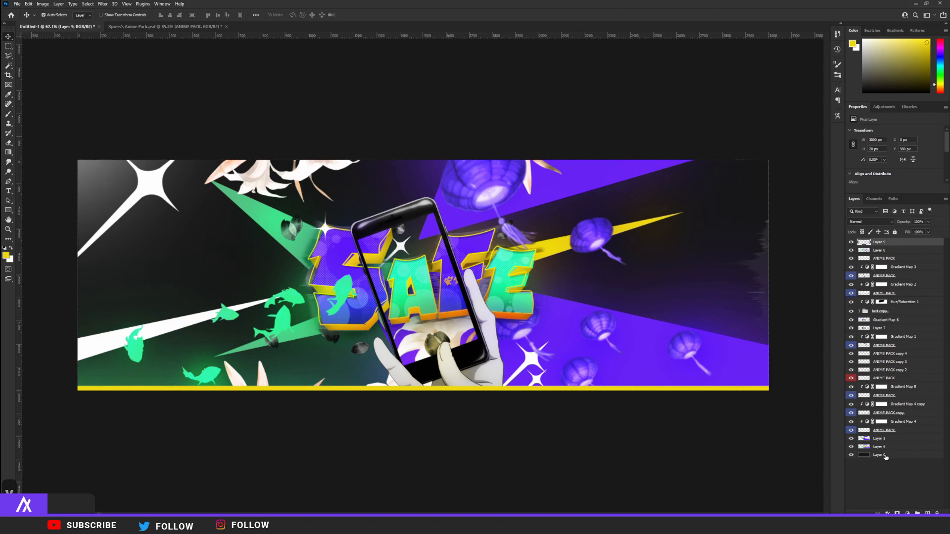
- Duplicate all layers, merge the copies into one layer and select the whole canvas area
{"action": "left_click", "coordinate": [886, 457], "text": "shift"}
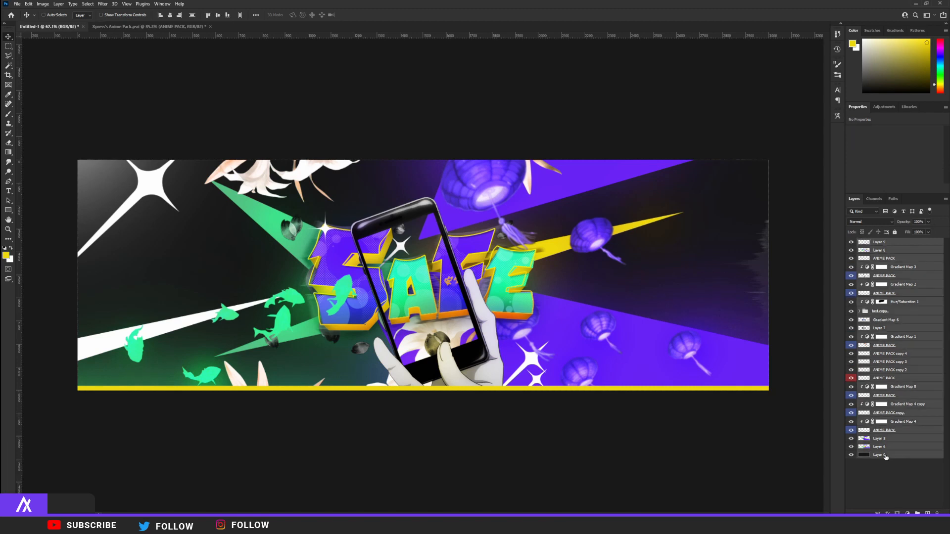
{"action": "key", "text": "ctrl+j"}
{"action": "key", "text": "ctrl+e"}
{"action": "left_click", "coordinate": [9, 48]}
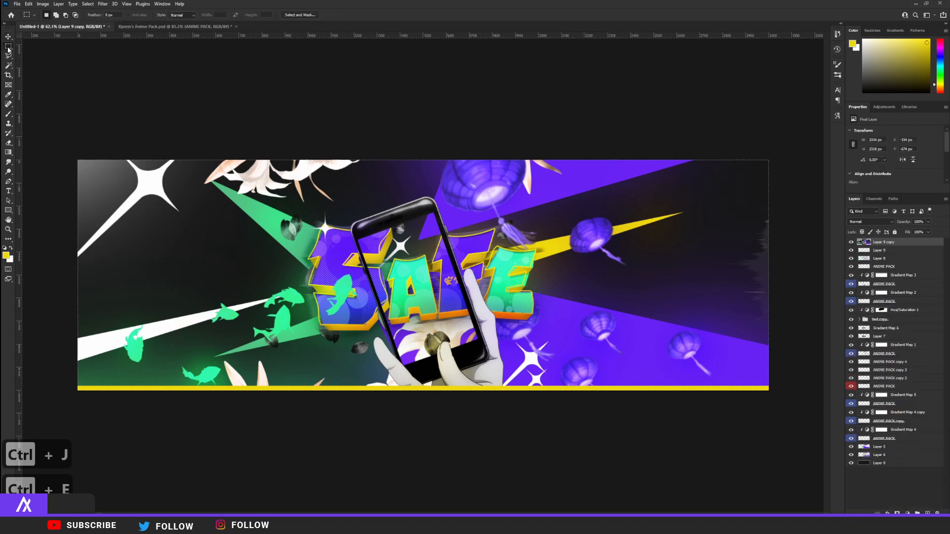
{"action": "left_click_drag", "start_coordinate": [355, 345], "coordinate": [812, 424]}
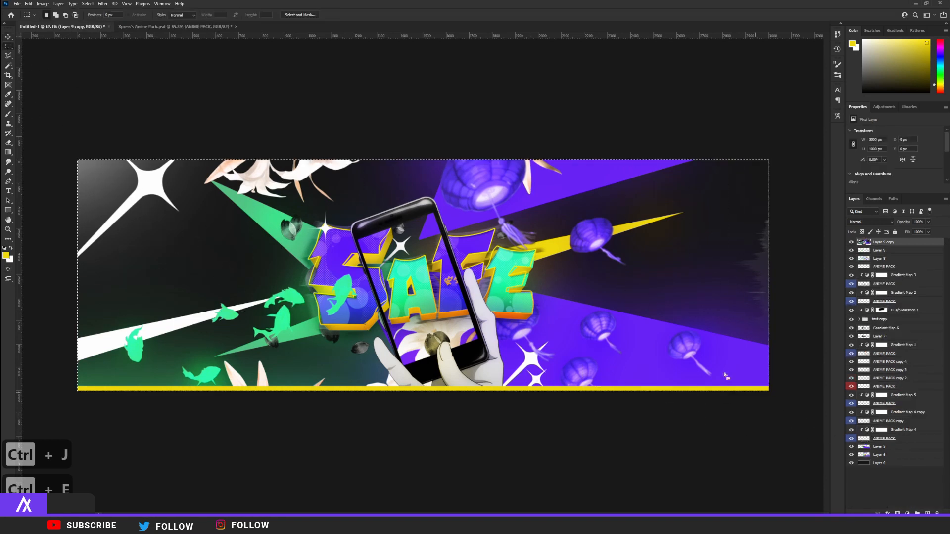
- Copy the canvas-sized selection of the merged artwork to a new layer and delete the original merged layer
{"action": "right_click", "coordinate": [671, 338]}
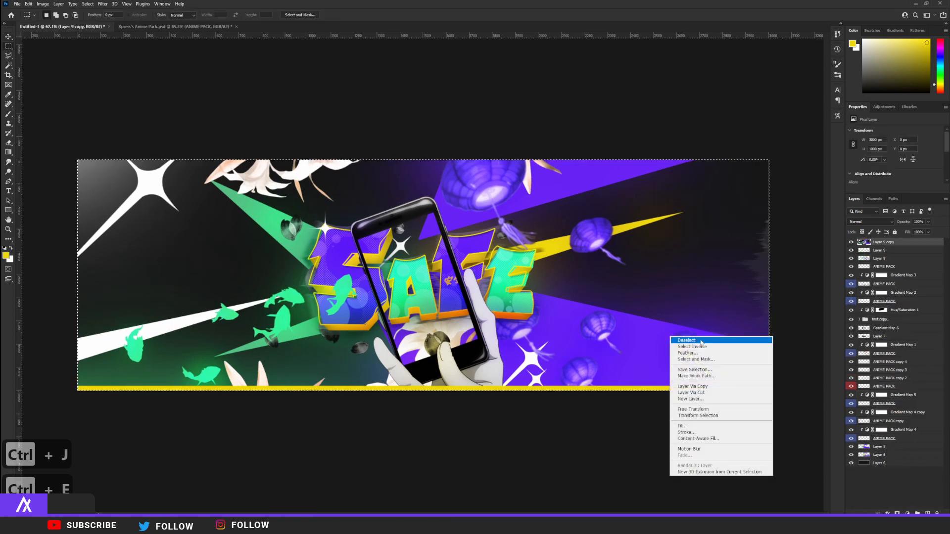
{"action": "left_click", "coordinate": [711, 391]}
{"action": "left_click", "coordinate": [876, 249]}
{"action": "key", "text": "BackSpace"}
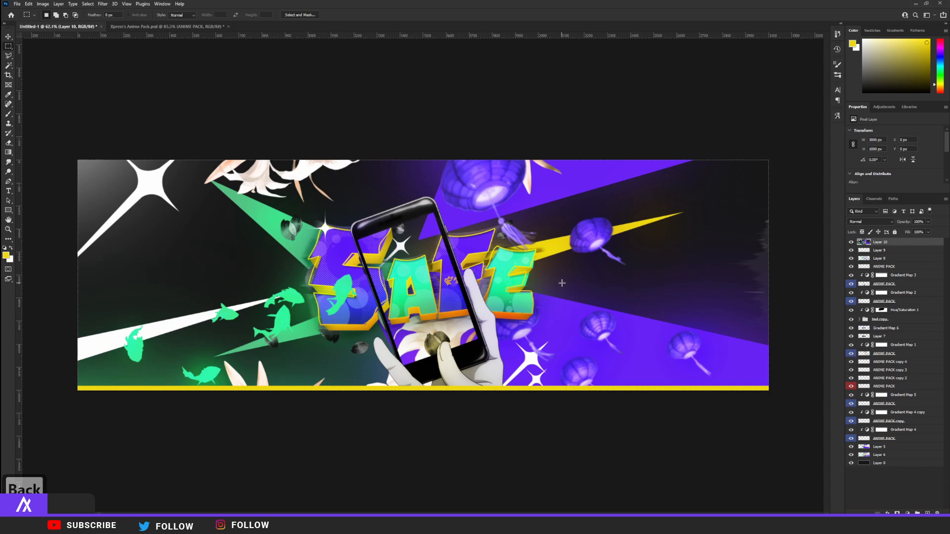
- Duplicate the cropped artwork layer and apply a Gaussian Blur to the copy
{"action": "key", "text": "ctrl+j"}
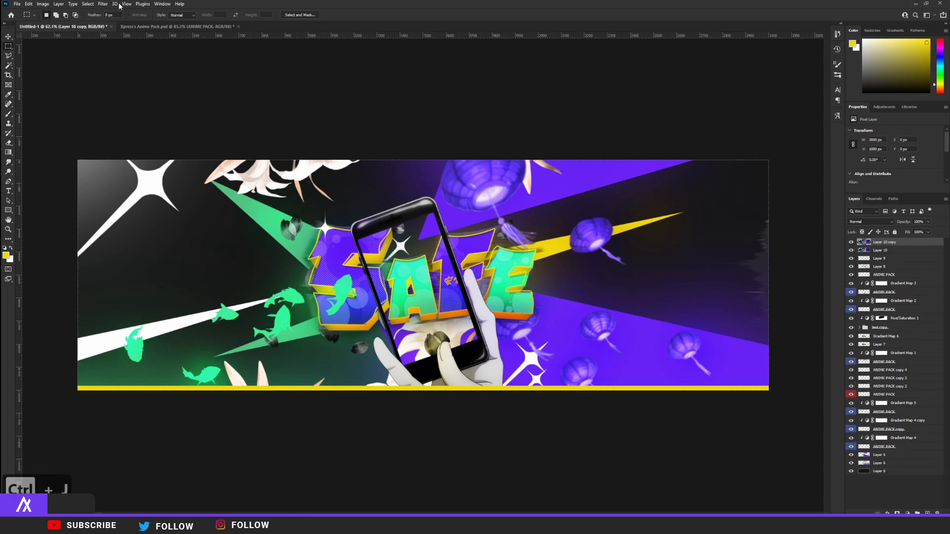
{"action": "left_click", "coordinate": [102, 4]}
{"action": "mouse_move", "coordinate": [132, 102]}
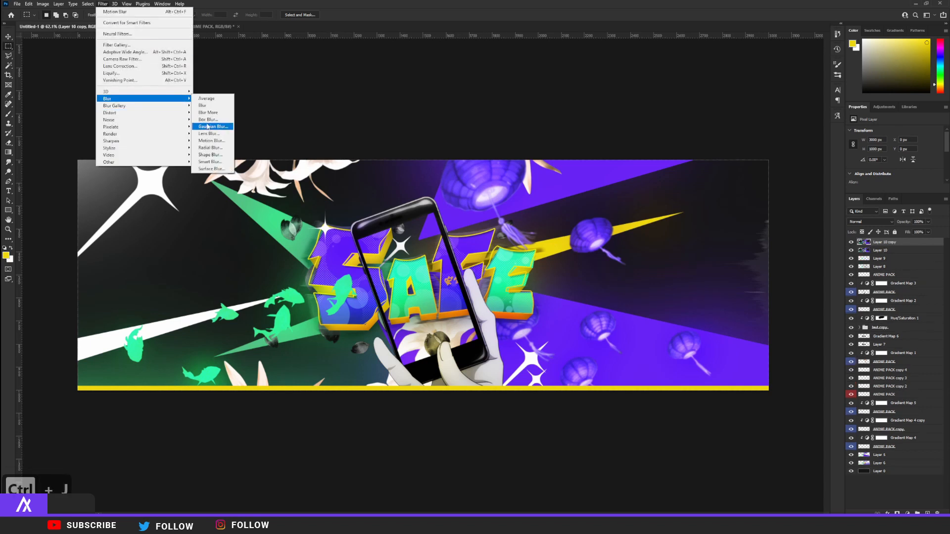
{"action": "left_click", "coordinate": [212, 124]}
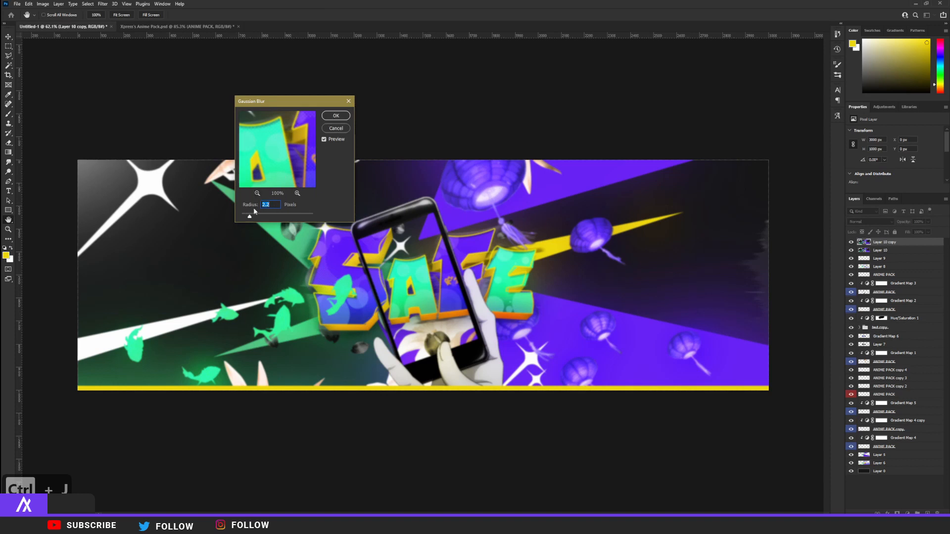
{"action": "left_click_drag", "start_coordinate": [249, 215], "coordinate": [257, 216]}
{"action": "left_click", "coordinate": [335, 117]}
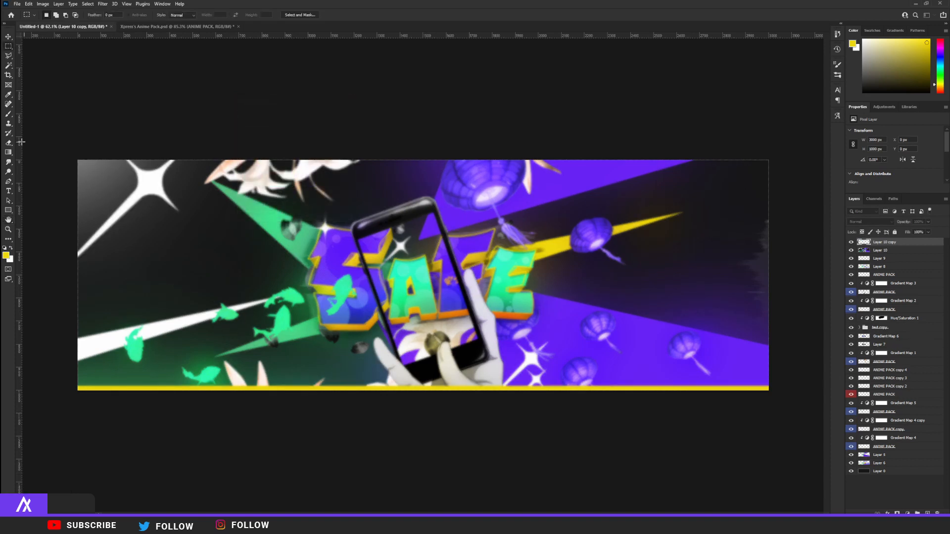
- Erase the blurred copy over the lettering and phone, then merge it at 76% opacity into the artwork below
{"action": "key", "text": "e"}
{"action": "mouse_move", "coordinate": [353, 283]}
{"action": "left_mouse_down"}
{"action": "mouse_move", "coordinate": [427, 290]}
{"action": "mouse_move", "coordinate": [440, 281]}
{"action": "mouse_move", "coordinate": [426, 267]}
{"action": "mouse_move", "coordinate": [439, 269]}
{"action": "mouse_move", "coordinate": [418, 282]}
{"action": "mouse_move", "coordinate": [368, 259]}
{"action": "mouse_move", "coordinate": [490, 261]}
{"action": "left_mouse_up"}
{"action": "scroll", "coordinate": [506, 290], "scroll_direction": "down", "scroll_amount": 3}
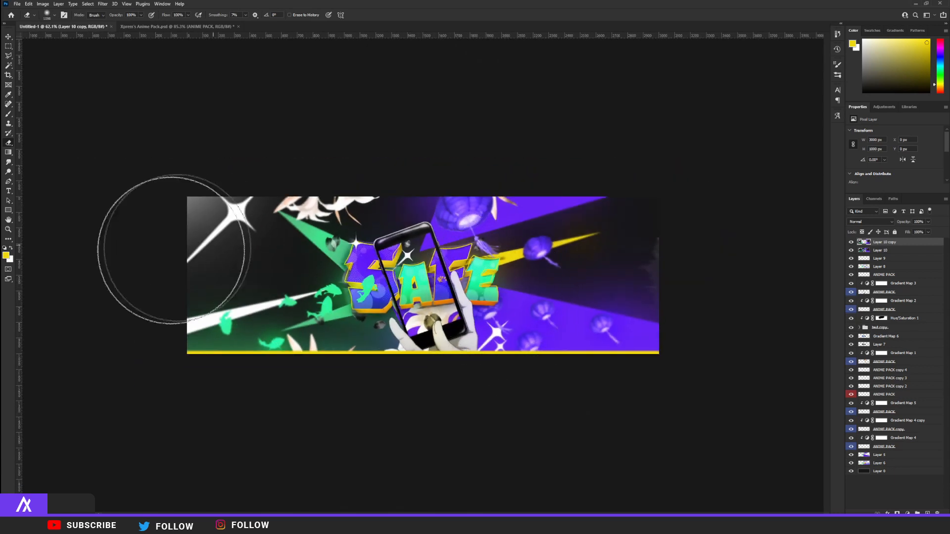
{"action": "scroll", "coordinate": [424, 286], "scroll_direction": "up", "scroll_amount": 3}
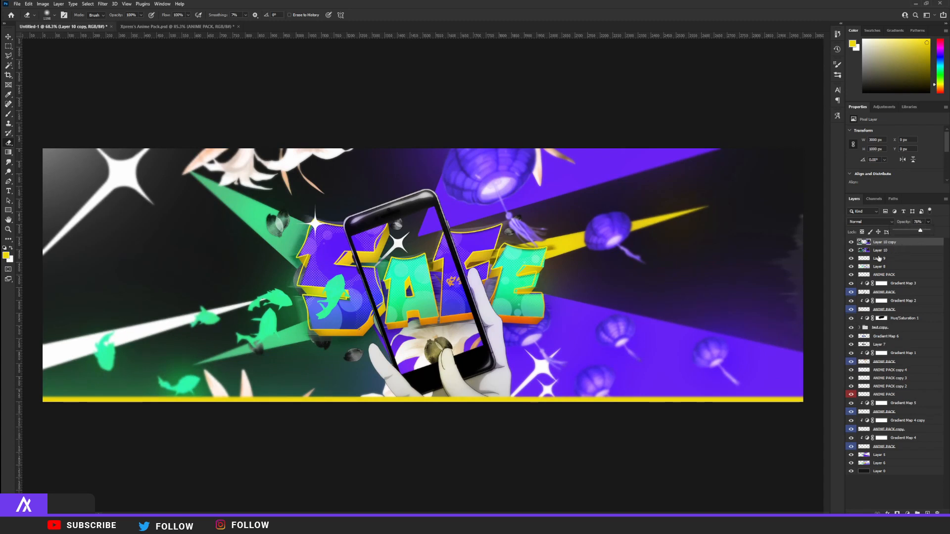
{"action": "key", "text": "ctrl+e"}
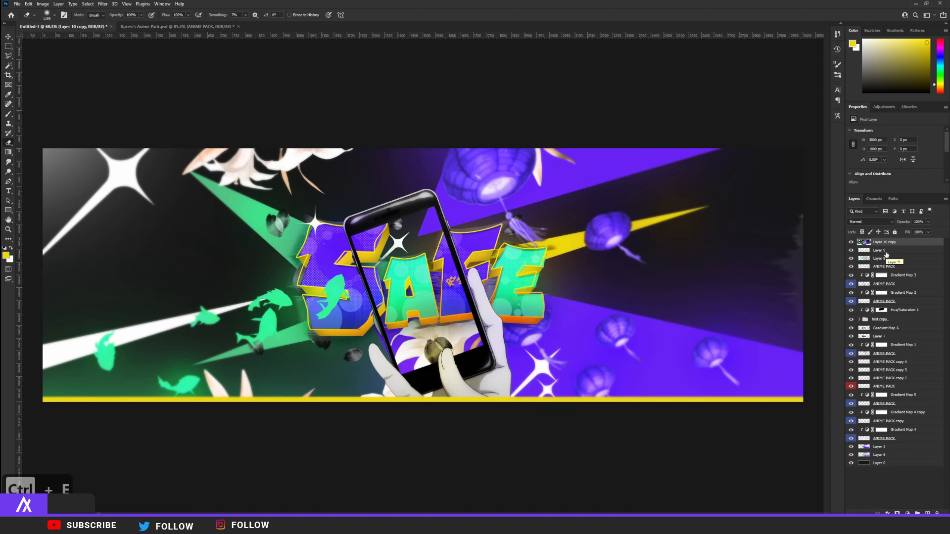
- Duplicate the merged artwork and apply a Radial Blur with amount 10, Spin method and Good quality
{"action": "key", "text": "ctrl+j"}
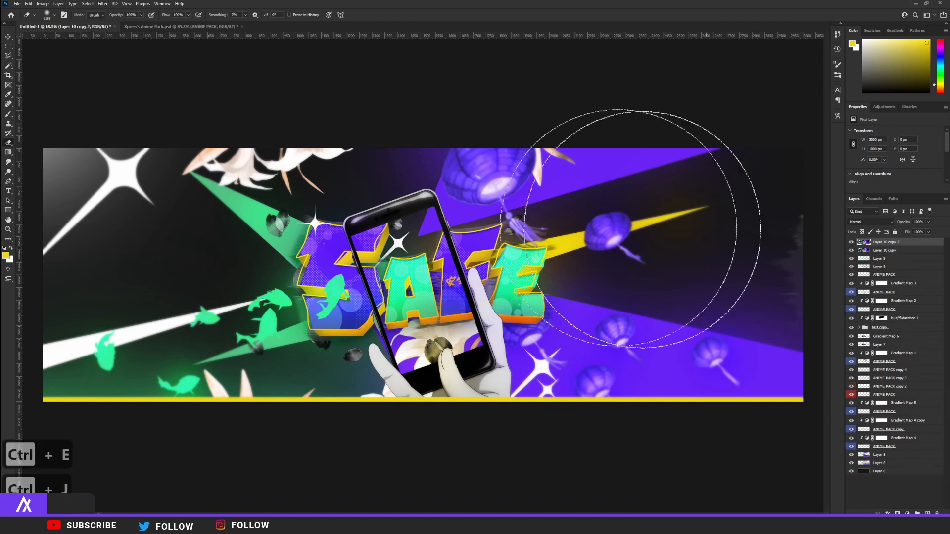
{"action": "left_click", "coordinate": [105, 7]}
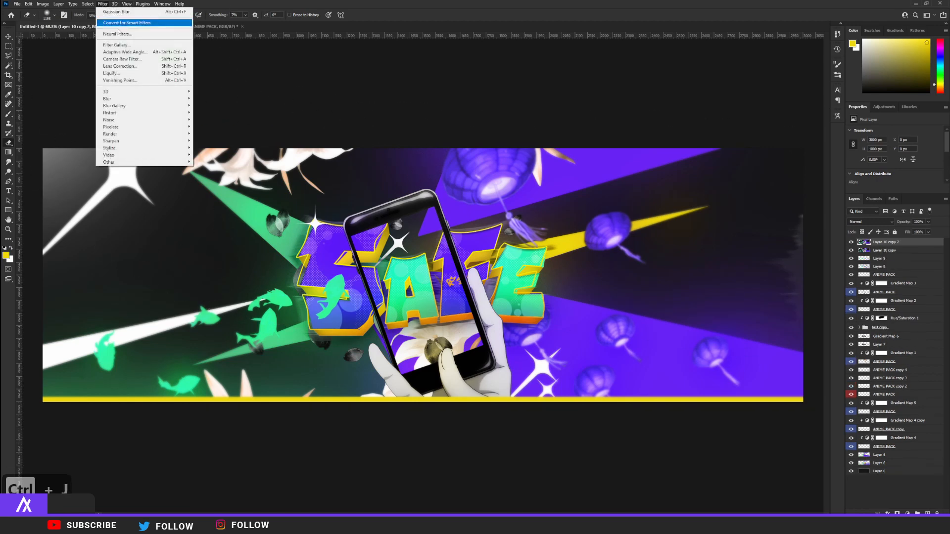
{"action": "mouse_move", "coordinate": [143, 110]}
{"action": "left_click", "coordinate": [219, 148]}
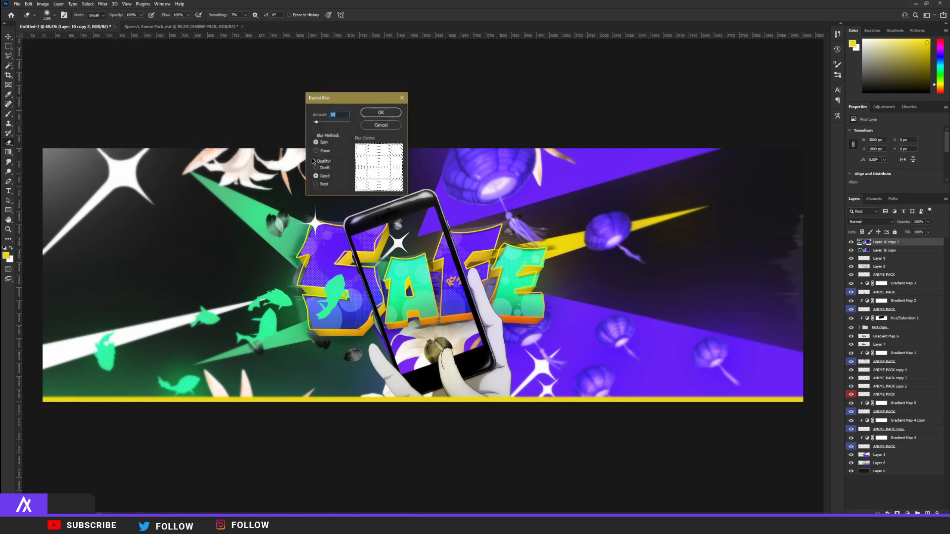
{"action": "left_click", "coordinate": [377, 112]}
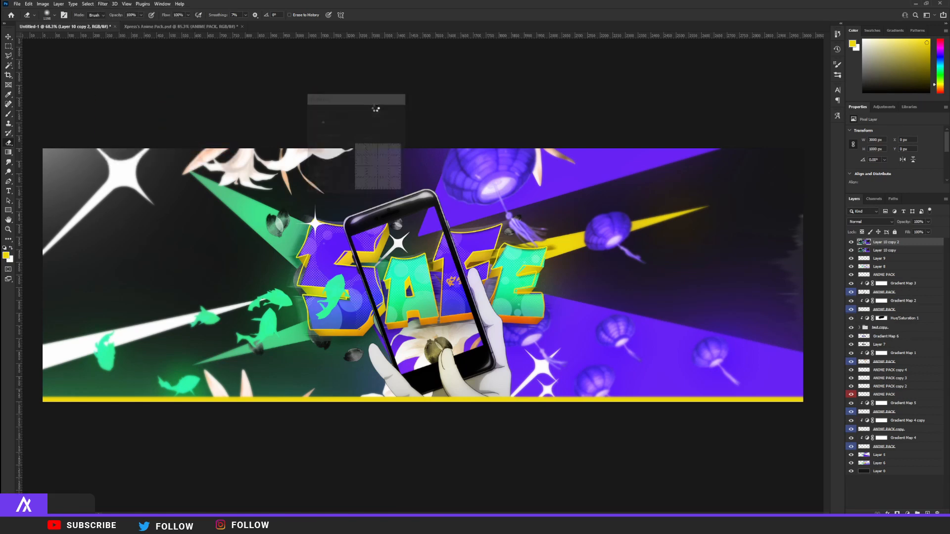
- Erase the radial blur over the central lettering and phone, lower its opacity and merge it into the artwork below
{"action": "mouse_move", "coordinate": [449, 259]}
{"action": "left_mouse_down"}
{"action": "mouse_move", "coordinate": [411, 288]}
{"action": "mouse_move", "coordinate": [384, 278]}
{"action": "left_mouse_up"}
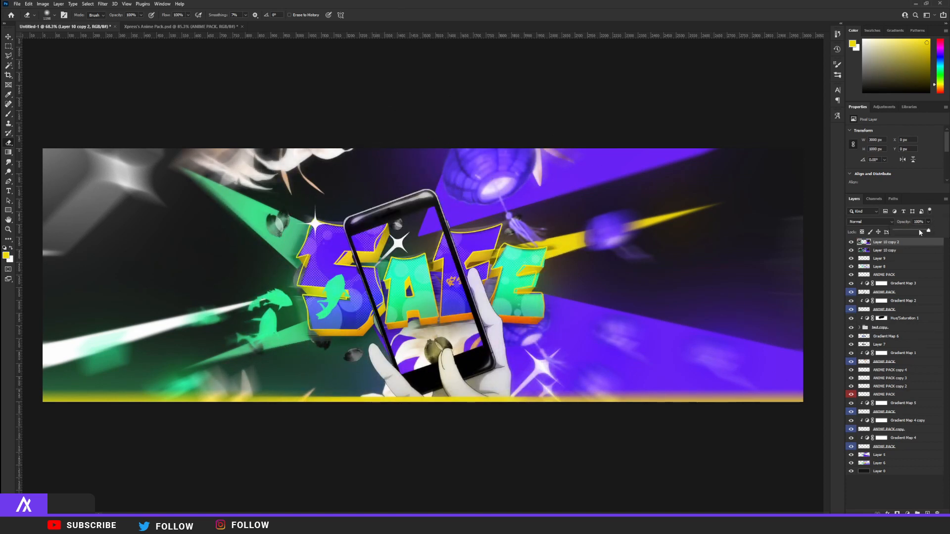
{"action": "left_click_drag", "start_coordinate": [919, 232], "coordinate": [912, 232]}
{"action": "key", "text": "ctrl+e"}
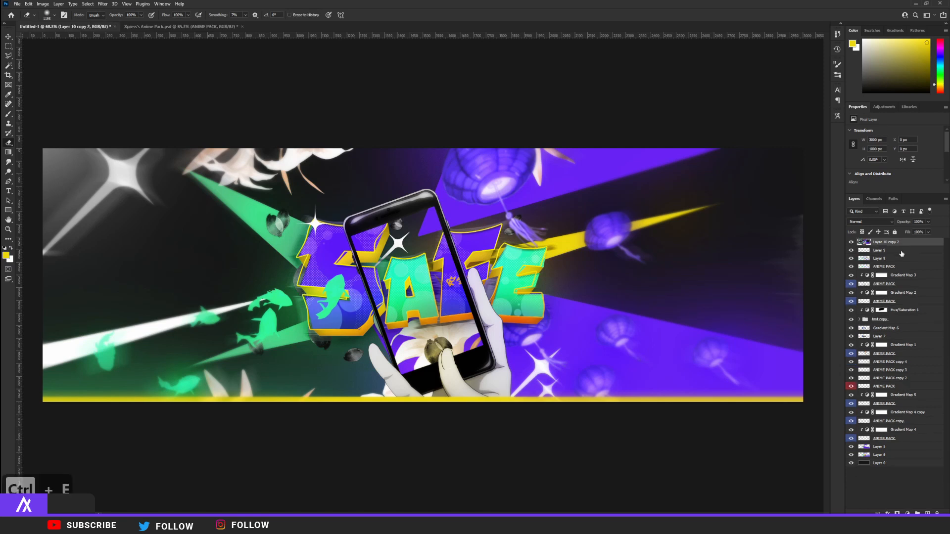
- Duplicate the merged artwork and add a Hue/Saturation adjustment with a negative hue shift, masked off the central lettering and phone
{"action": "key", "text": "ctrl+j"}
{"action": "left_click", "coordinate": [907, 513]}
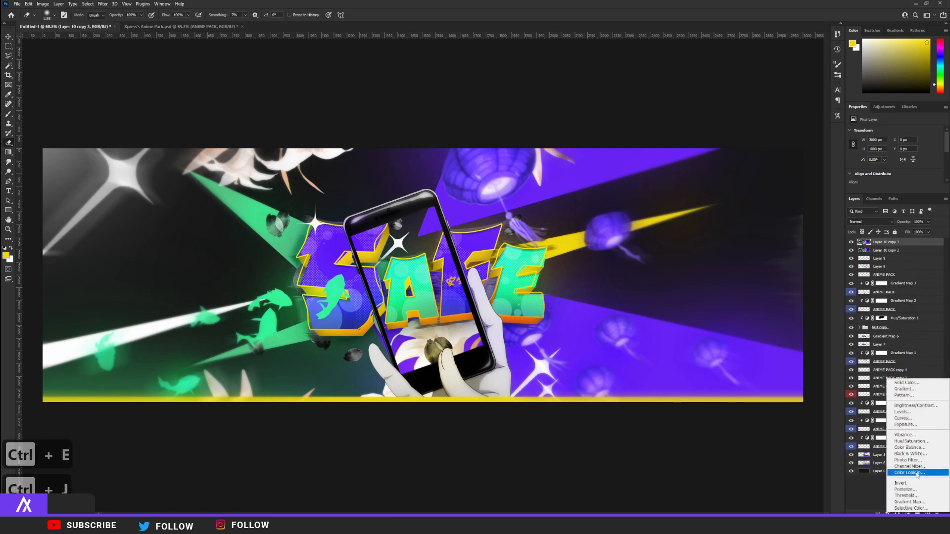
{"action": "left_click", "coordinate": [916, 441]}
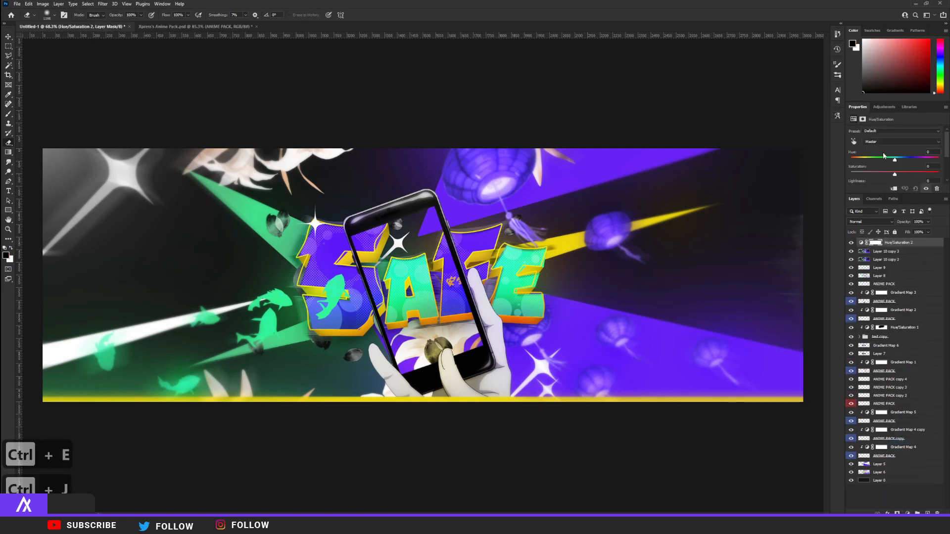
{"action": "mouse_move", "coordinate": [895, 160]}
{"action": "left_mouse_down"}
{"action": "mouse_move", "coordinate": [938, 162]}
{"action": "mouse_move", "coordinate": [850, 165]}
{"action": "mouse_move", "coordinate": [912, 162]}
{"action": "left_mouse_up"}
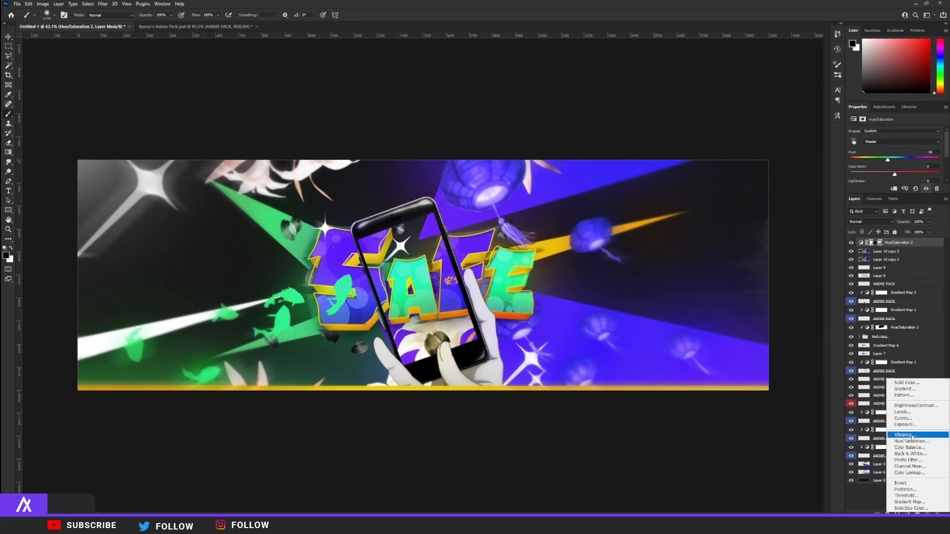
- Add a Brightness/Contrast adjustment with brightness 8 and contrast about 12, and a Vibrance adjustment with vibrance +5 and slightly raised saturation
{"action": "left_click", "coordinate": [915, 405]}
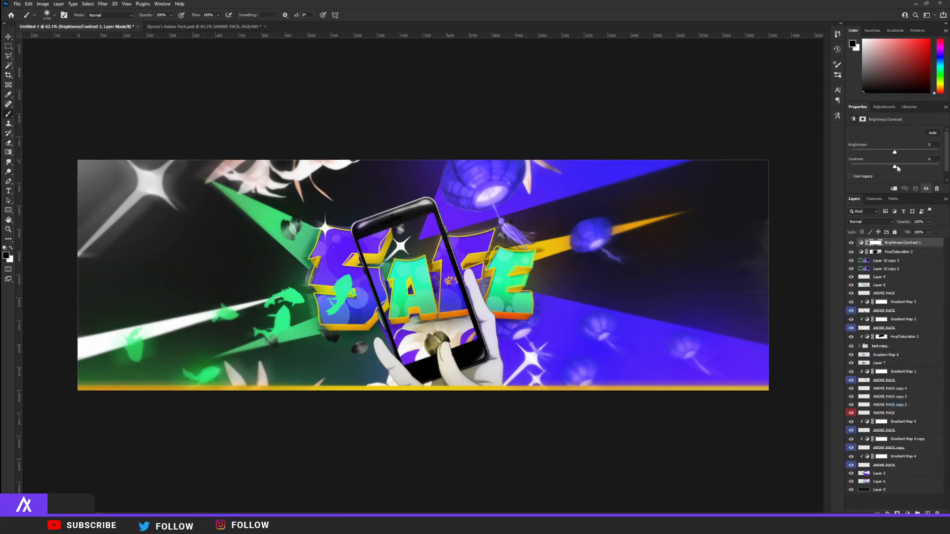
{"action": "mouse_move", "coordinate": [897, 165]}
{"action": "left_mouse_down"}
{"action": "mouse_move", "coordinate": [904, 168]}
{"action": "mouse_move", "coordinate": [896, 154]}
{"action": "left_mouse_up"}
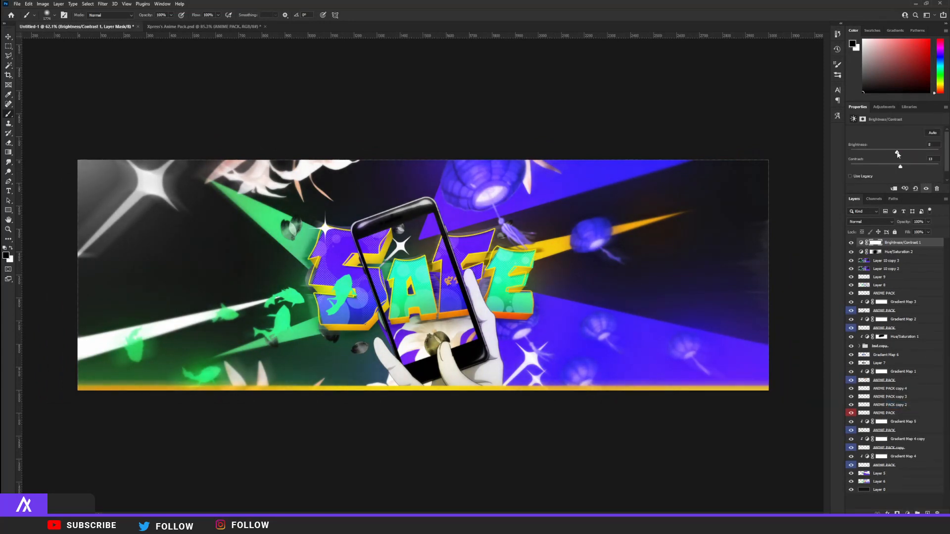
{"action": "left_click", "coordinate": [907, 512]}
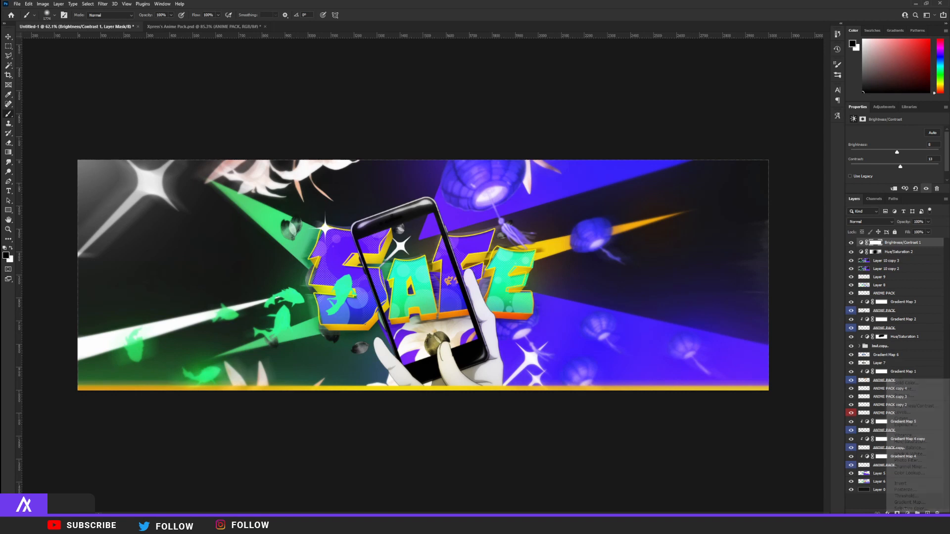
{"action": "left_click", "coordinate": [915, 440]}
{"action": "mouse_move", "coordinate": [895, 155]}
{"action": "left_mouse_down"}
{"action": "mouse_move", "coordinate": [903, 155]}
{"action": "mouse_move", "coordinate": [900, 142]}
{"action": "left_mouse_up"}
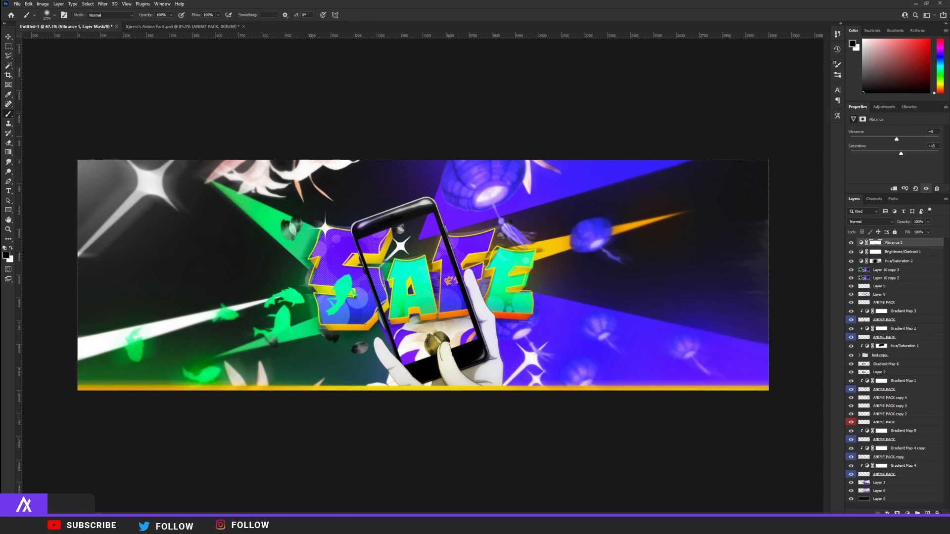
- On a new layer, paint soft black shading around the canvas edges and a soft white glow along the lower centre
{"action": "left_click", "coordinate": [926, 513]}
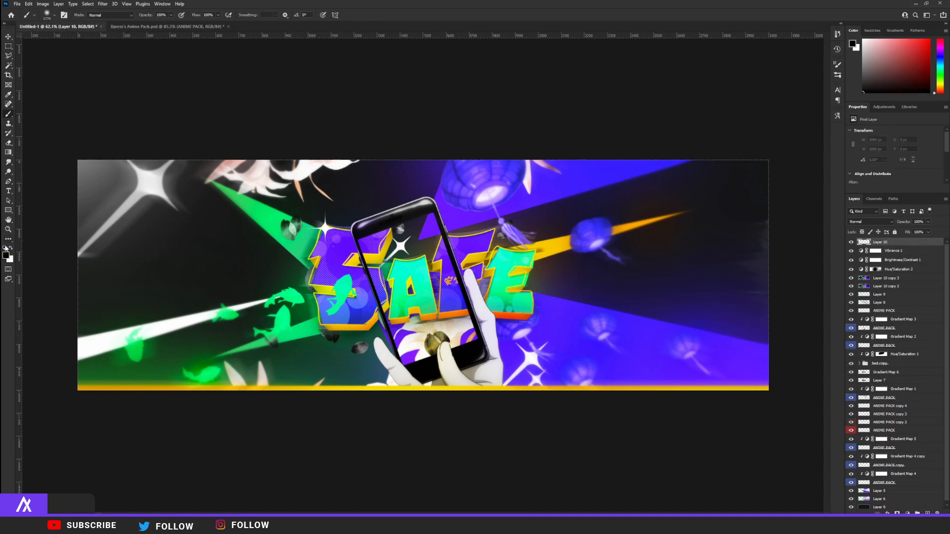
{"action": "scroll", "coordinate": [123, 286], "scroll_direction": "down", "scroll_amount": 3}
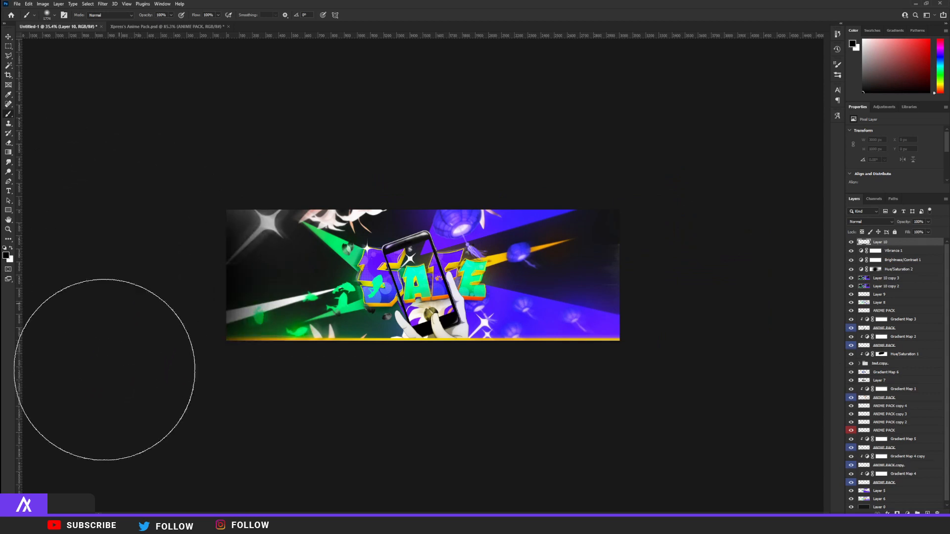
{"action": "left_click_drag", "start_coordinate": [729, 283], "coordinate": [730, 418]}
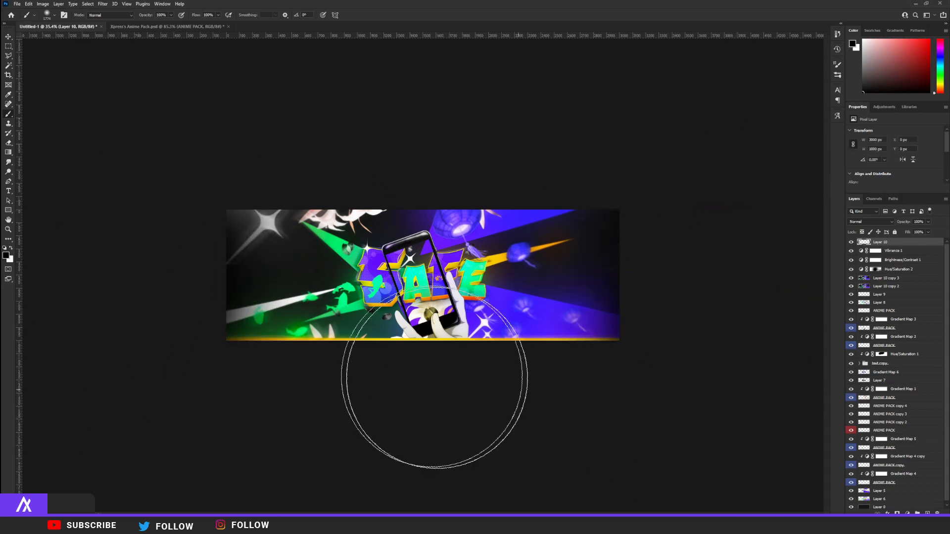
{"action": "left_click", "coordinate": [11, 249]}
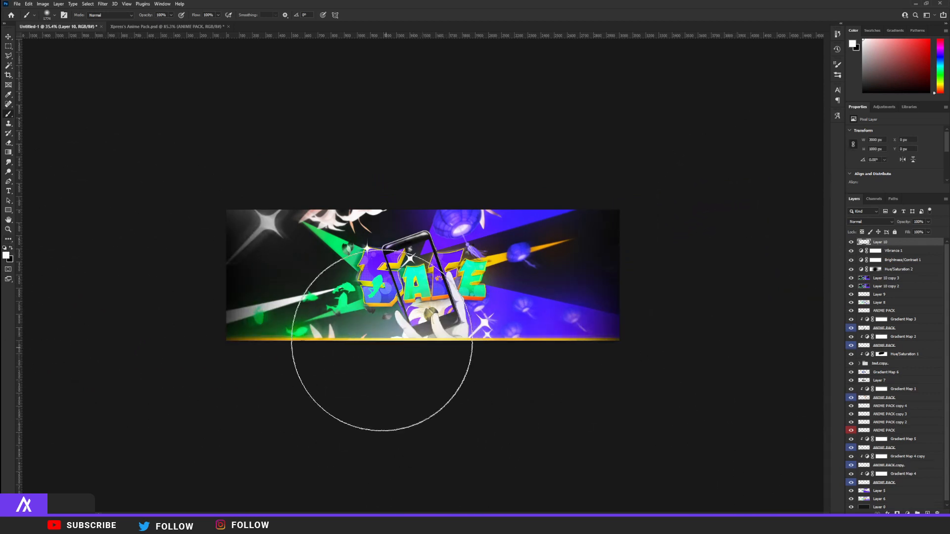
{"action": "scroll", "coordinate": [423, 276], "scroll_direction": "up", "scroll_amount": 2}
- Keep the shading and glow layer in Normal blend mode and reduce its opacity to about 70%
{"action": "left_click", "coordinate": [860, 222]}
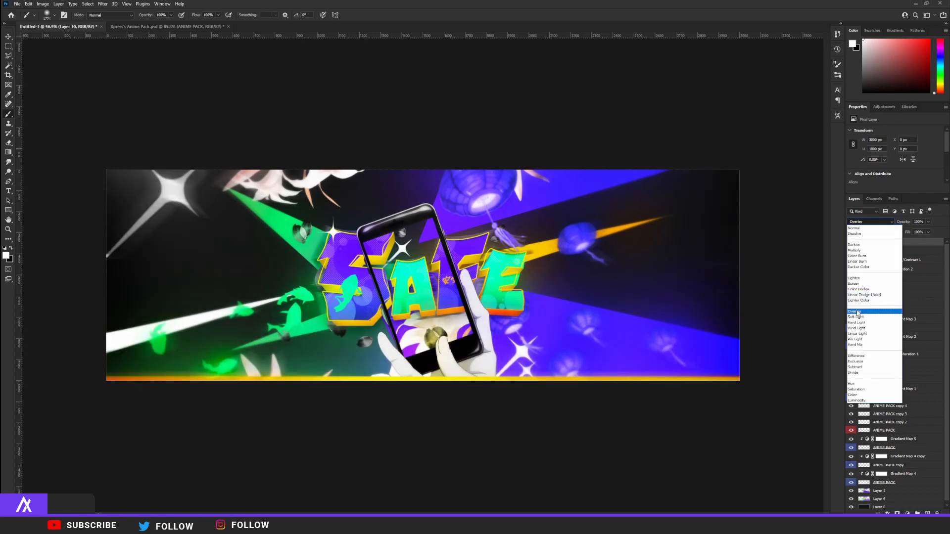
{"action": "left_click", "coordinate": [879, 229]}
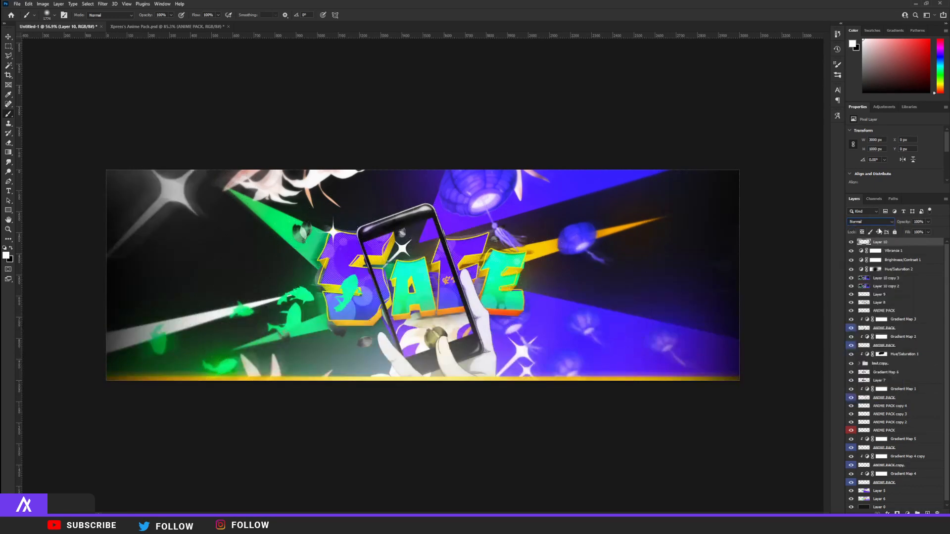
{"action": "left_click", "coordinate": [928, 222]}
{"action": "left_click_drag", "start_coordinate": [930, 231], "coordinate": [919, 233]}
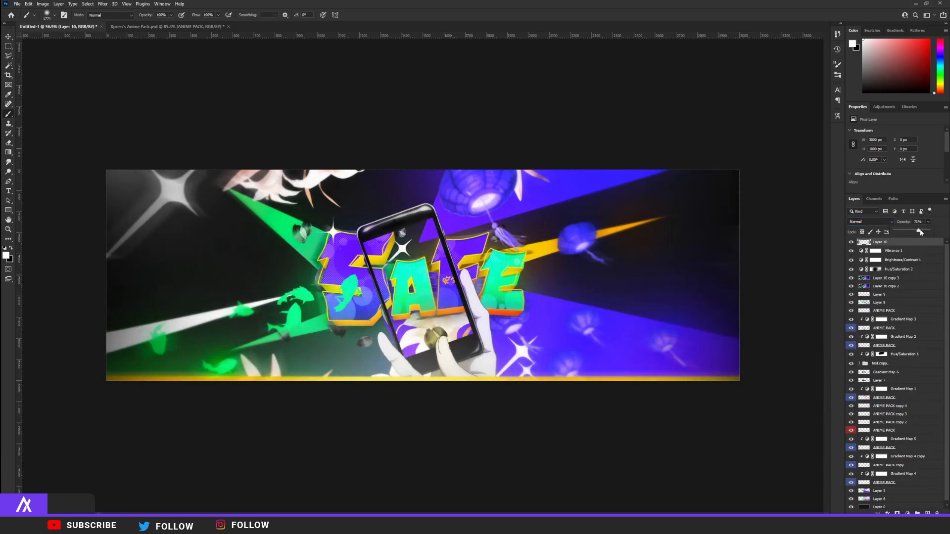
- Merge a duplicate of the finishing layers and adjustments into one layer, and make a copy of that merged layer
{"action": "left_click", "coordinate": [884, 289], "text": "shift"}
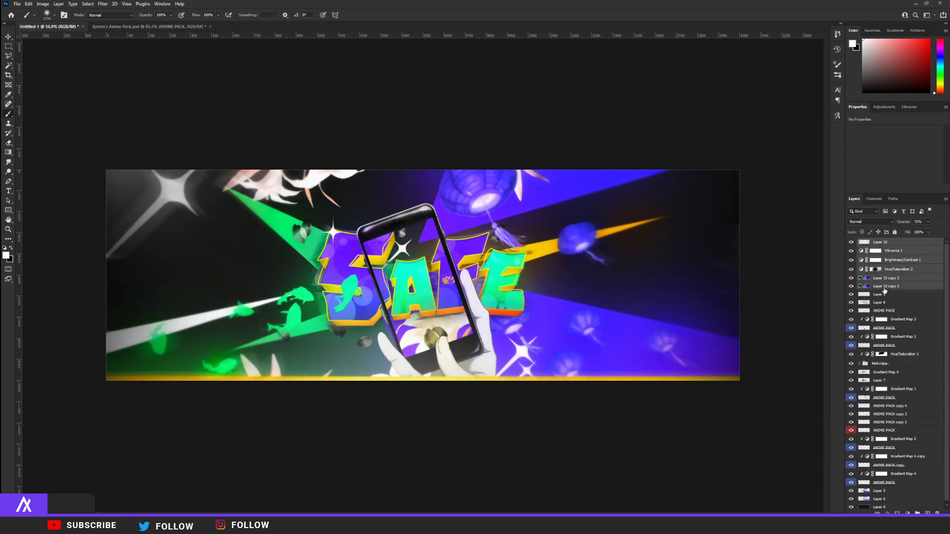
{"action": "key", "text": "ctrl+j"}
{"action": "key", "text": "ctrl+e"}
{"action": "key", "text": "ctrl+j"}
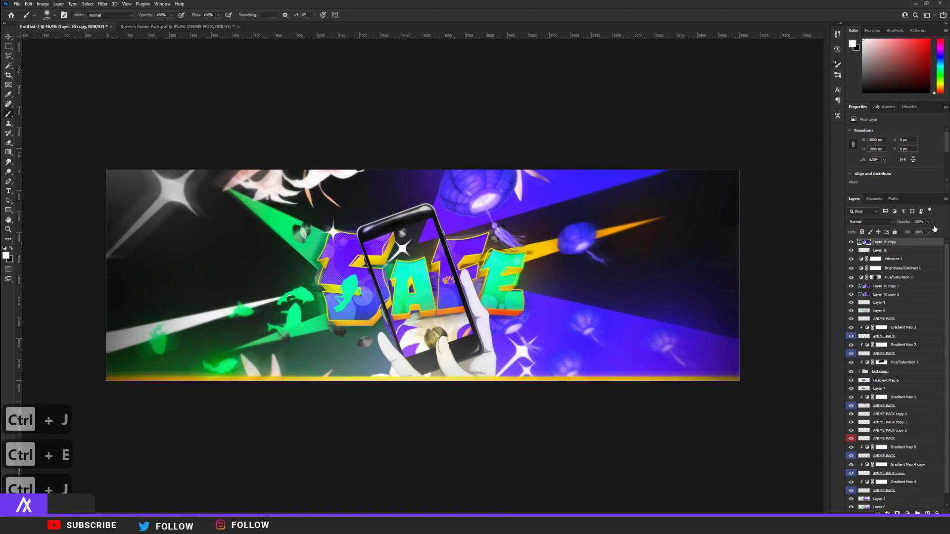
- Turn off the green channel in the top artwork copy's advanced blending options
{"action": "double_click", "coordinate": [919, 246]}
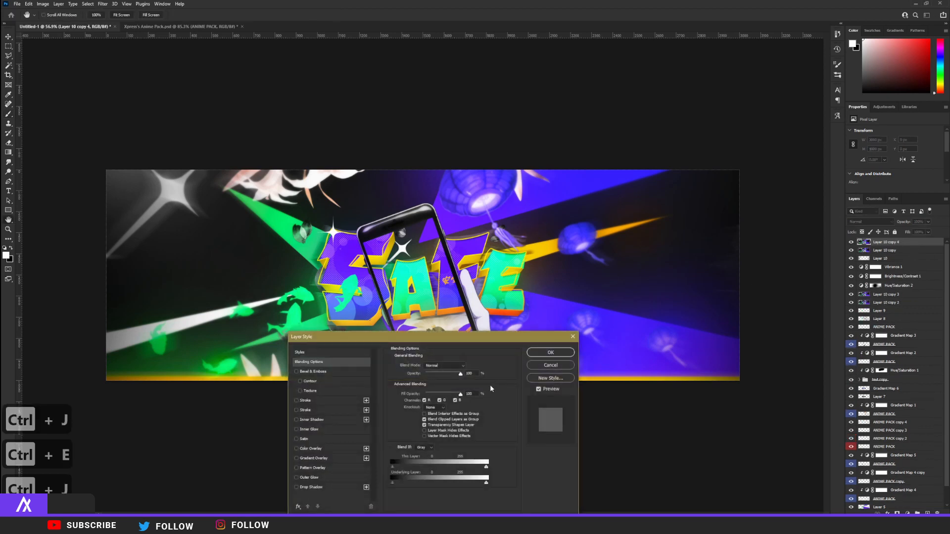
{"action": "left_click", "coordinate": [440, 401]}
{"action": "left_click", "coordinate": [550, 352]}
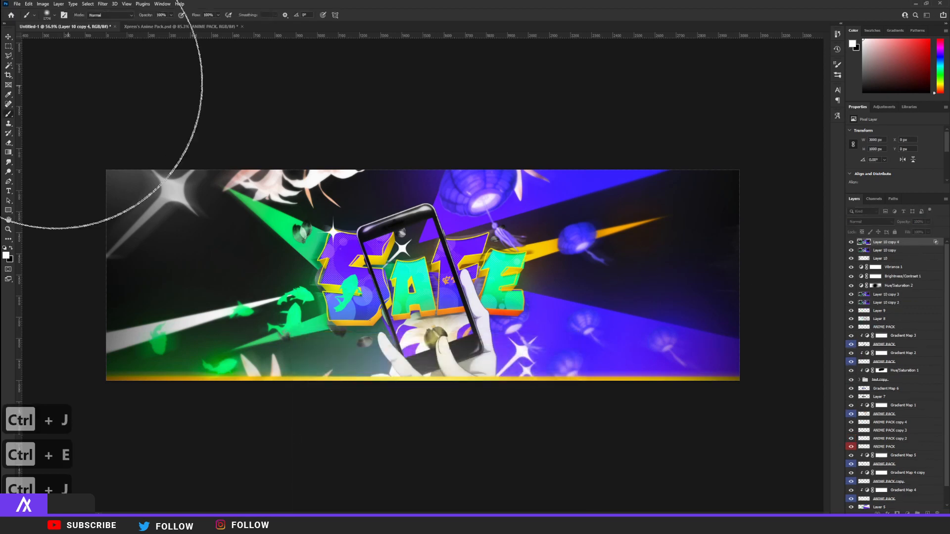
- Offset the top artwork copy 2 px right and 1 px down to create the channel-split fringe
{"action": "left_click", "coordinate": [7, 37]}
{"action": "scroll", "coordinate": [437, 277], "scroll_direction": "up", "scroll_amount": 2}
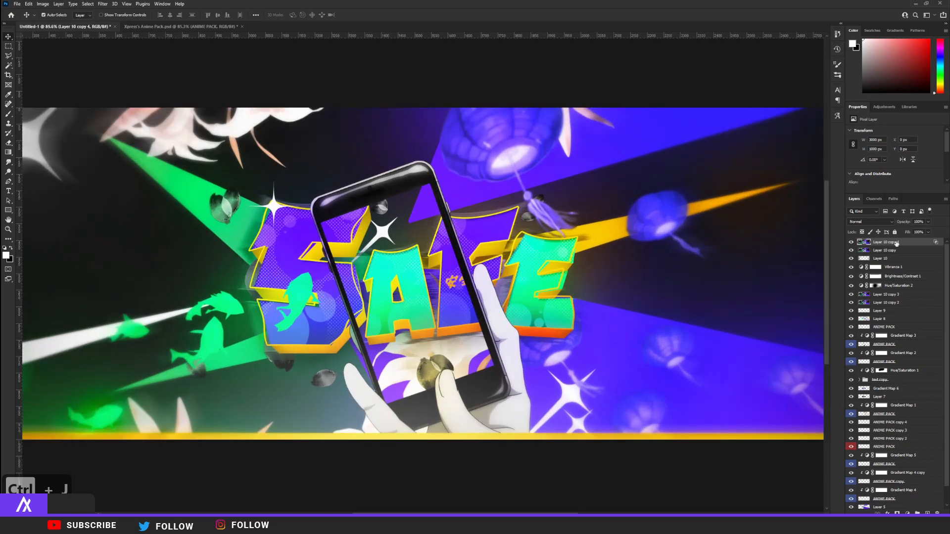
{"action": "double_click", "coordinate": [904, 244]}
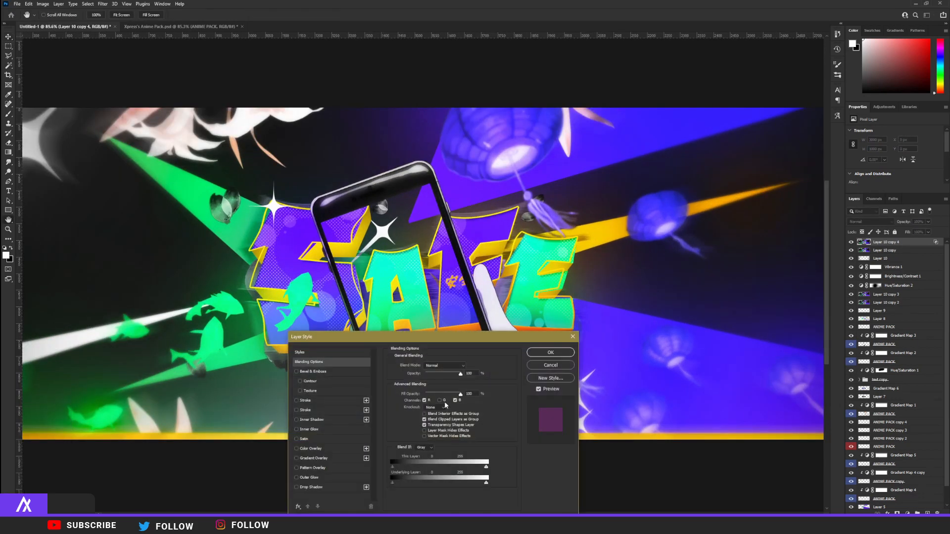
{"action": "left_click", "coordinate": [539, 353]}
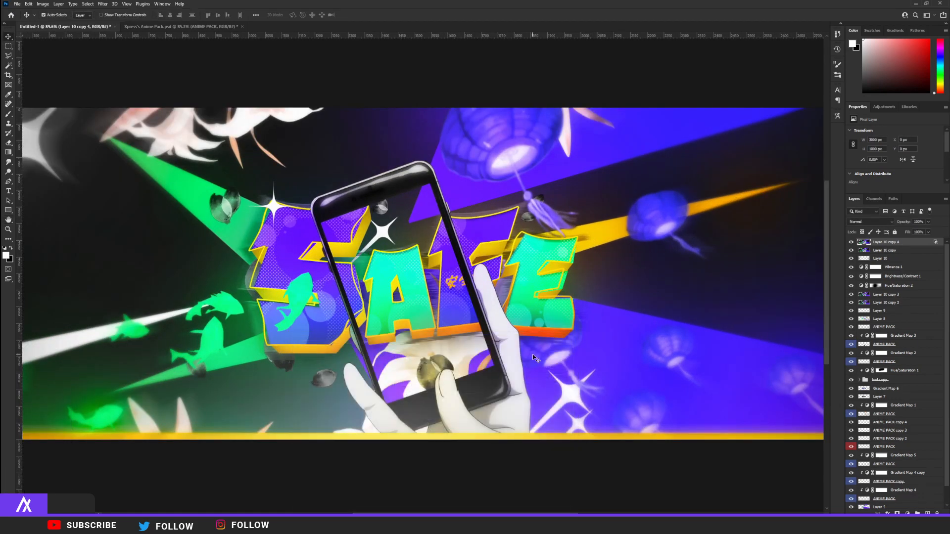
{"action": "key", "text": "Right"}
{"action": "key", "text": "Right"}
{"action": "key", "text": "Down"}
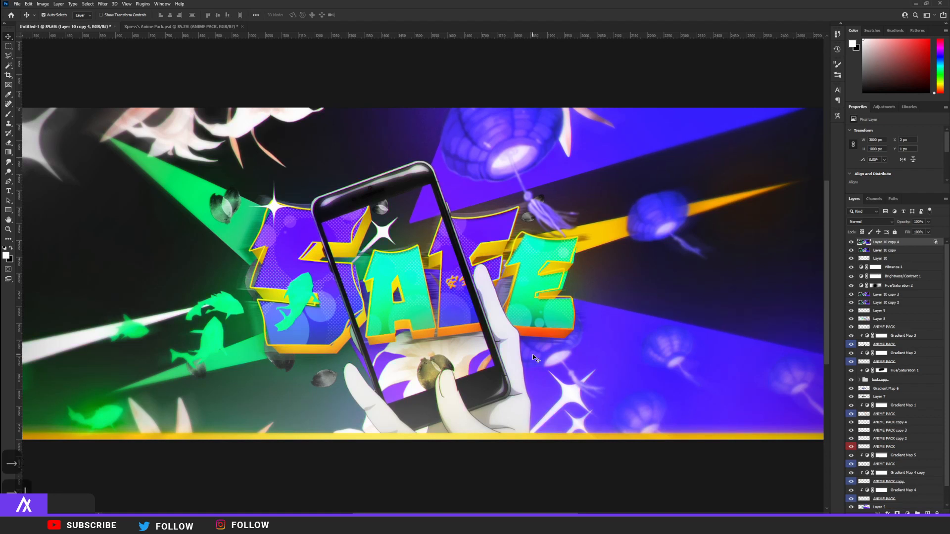
- Erase the offset artwork copy over the SAFE lettering with a large soft eraser
{"action": "left_click", "coordinate": [9, 143]}
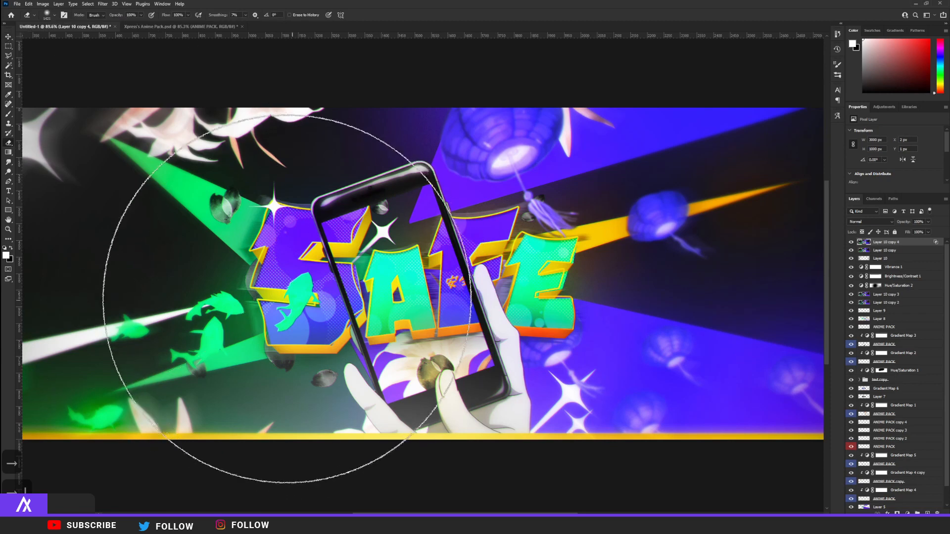
{"action": "left_click_drag", "start_coordinate": [289, 290], "coordinate": [180, 283]}
{"action": "scroll", "coordinate": [413, 271], "scroll_direction": "up", "scroll_amount": 5}
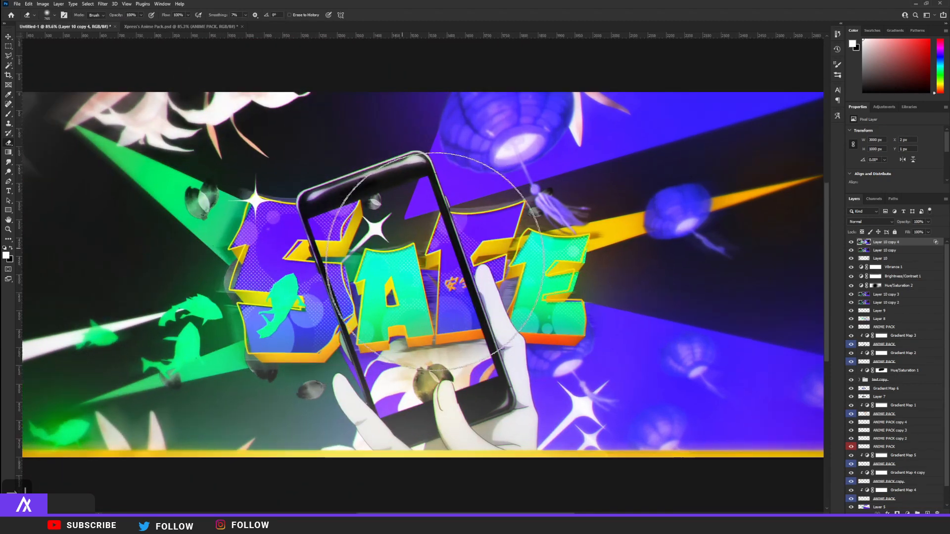
- Select the phone's screen area along its inner frame with the Polygonal Lasso
{"action": "key", "text": "v"}
{"action": "left_click", "coordinate": [8, 47]}
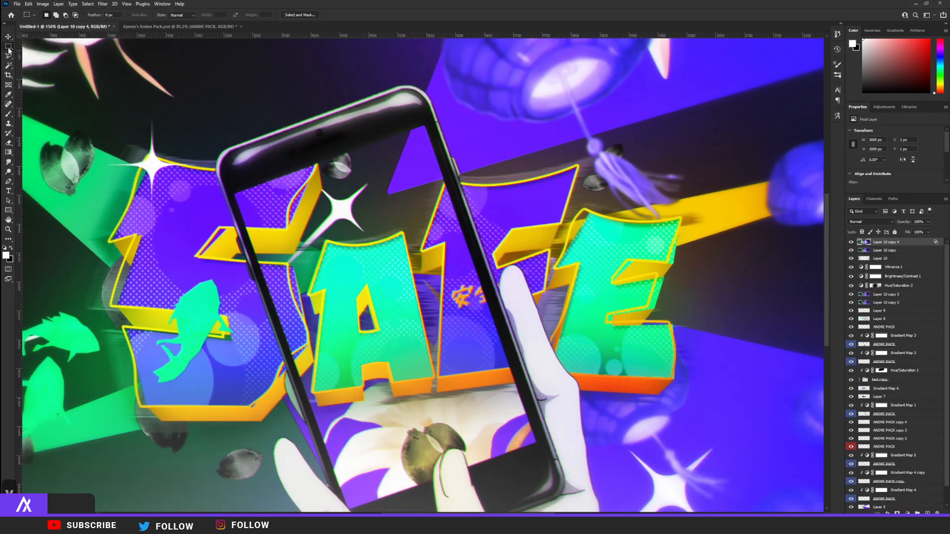
{"action": "left_click", "coordinate": [8, 56]}
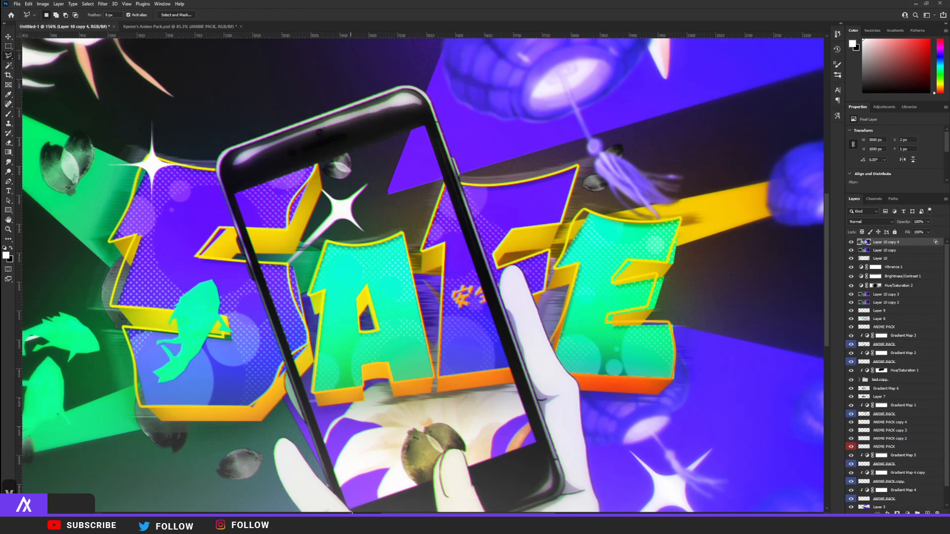
{"action": "mouse_move", "coordinate": [349, 511]}
{"action": "left_mouse_down"}
{"action": "mouse_move", "coordinate": [280, 384]}
{"action": "mouse_move", "coordinate": [254, 247]}
{"action": "mouse_move", "coordinate": [233, 194]}
{"action": "mouse_move", "coordinate": [426, 126]}
{"action": "mouse_move", "coordinate": [537, 445]}
{"action": "mouse_move", "coordinate": [481, 480]}
{"action": "mouse_move", "coordinate": [449, 449]}
{"action": "mouse_move", "coordinate": [434, 482]}
{"action": "mouse_move", "coordinate": [349, 511]}
{"action": "left_mouse_up"}
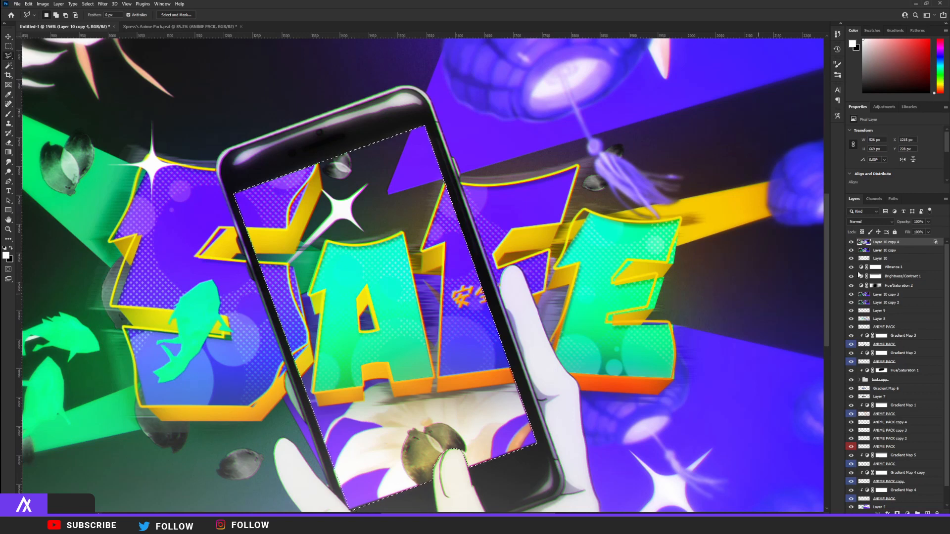
- Merge the two top artwork copies and copy the selected phone screen area to a new layer
{"action": "left_click", "coordinate": [899, 250], "text": "ctrl"}
{"action": "key", "text": "ctrl+e"}
{"action": "right_click", "coordinate": [502, 284]}
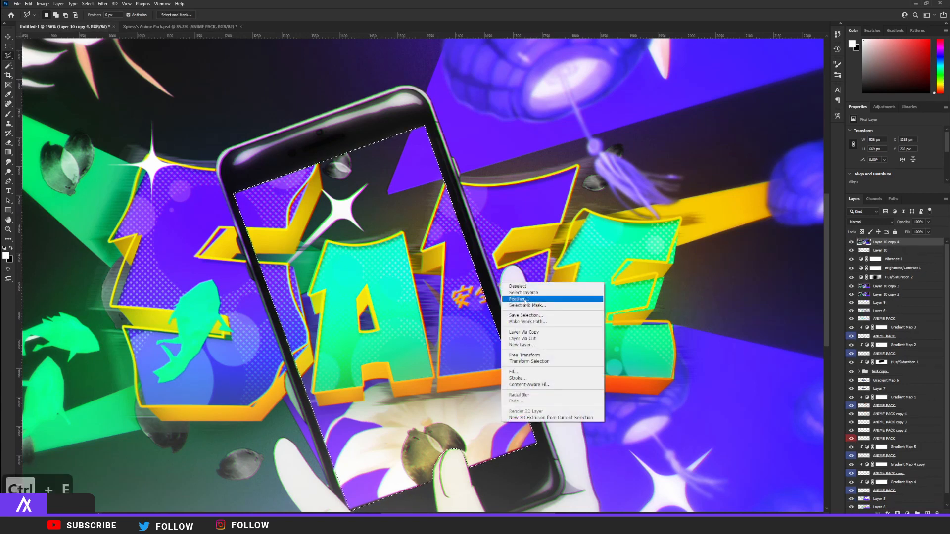
{"action": "left_click", "coordinate": [546, 335]}
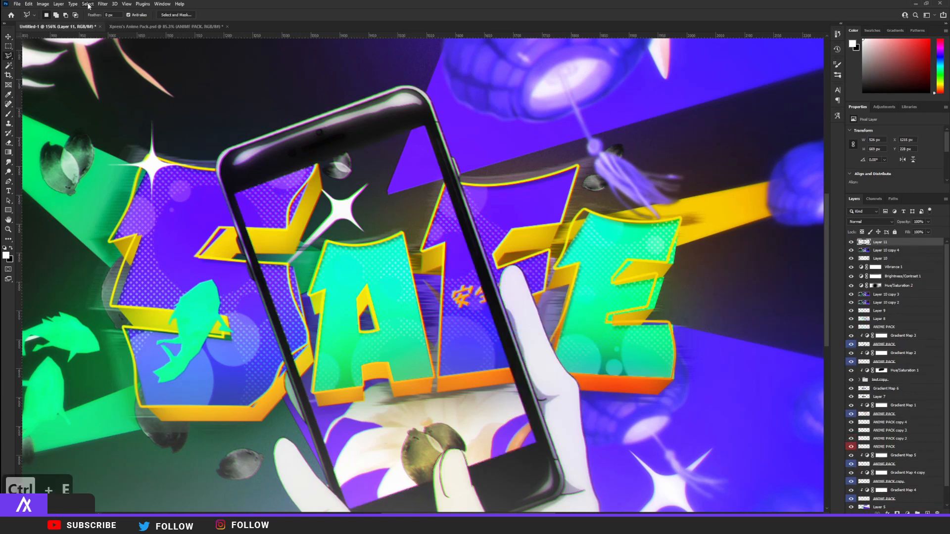
- Try a Gaussian Blur on the phone screen layer and undo it
{"action": "left_click", "coordinate": [103, 4]}
{"action": "mouse_move", "coordinate": [160, 101]}
{"action": "left_click", "coordinate": [210, 126]}
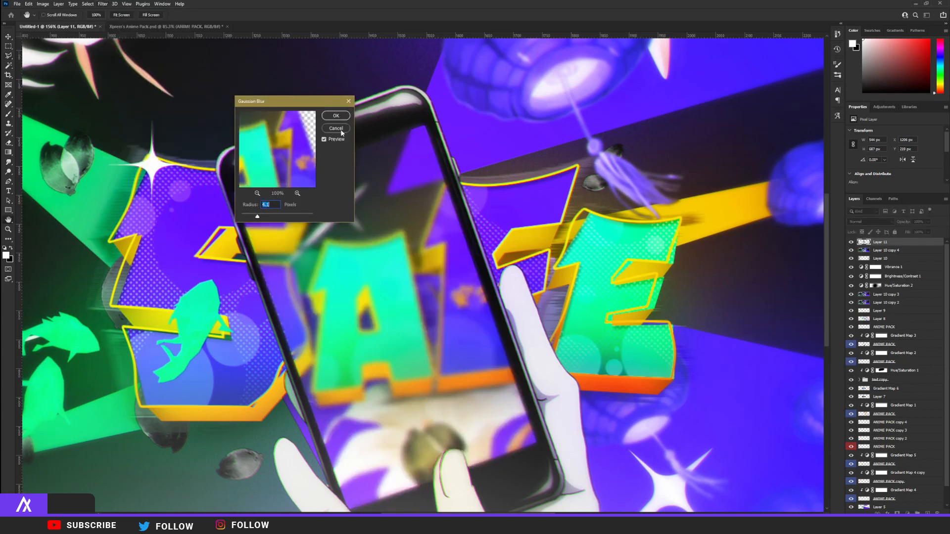
{"action": "left_click", "coordinate": [336, 128]}
{"action": "scroll", "coordinate": [363, 152], "scroll_direction": "down", "scroll_amount": 5}
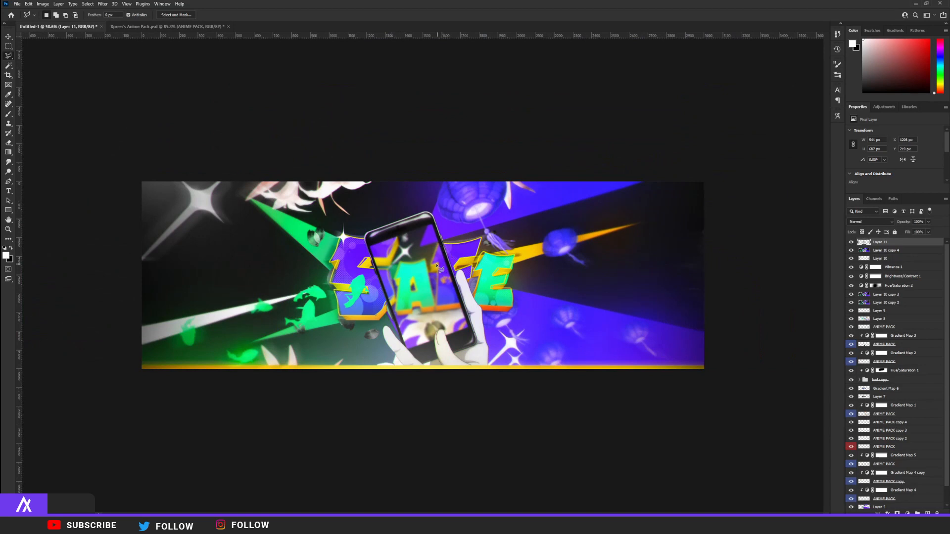
{"action": "key", "text": "ctrl+z"}
- Try a Mosaic filter with a cell size of 10 on the phone screen layer and undo it
{"action": "scroll", "coordinate": [337, 262], "scroll_direction": "up", "scroll_amount": 2}
{"action": "left_click", "coordinate": [103, 4]}
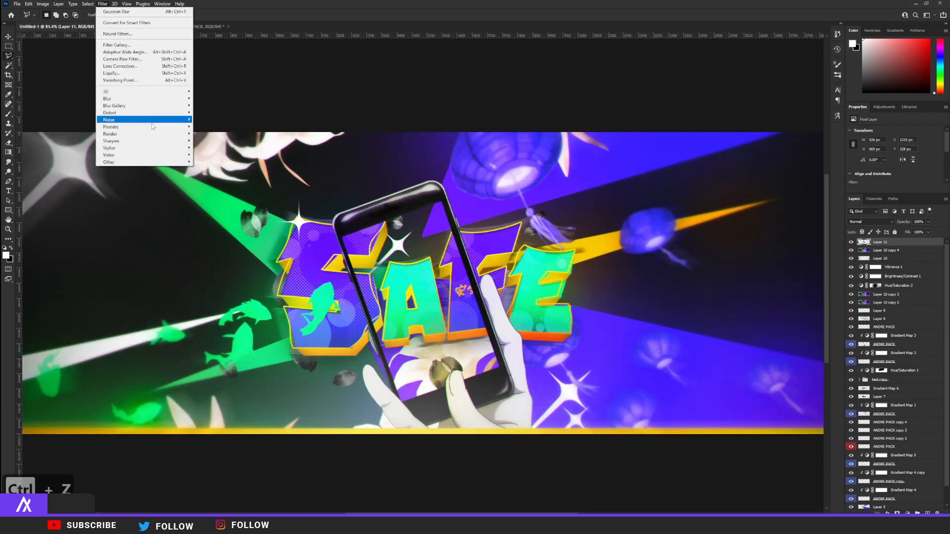
{"action": "mouse_move", "coordinate": [154, 127]}
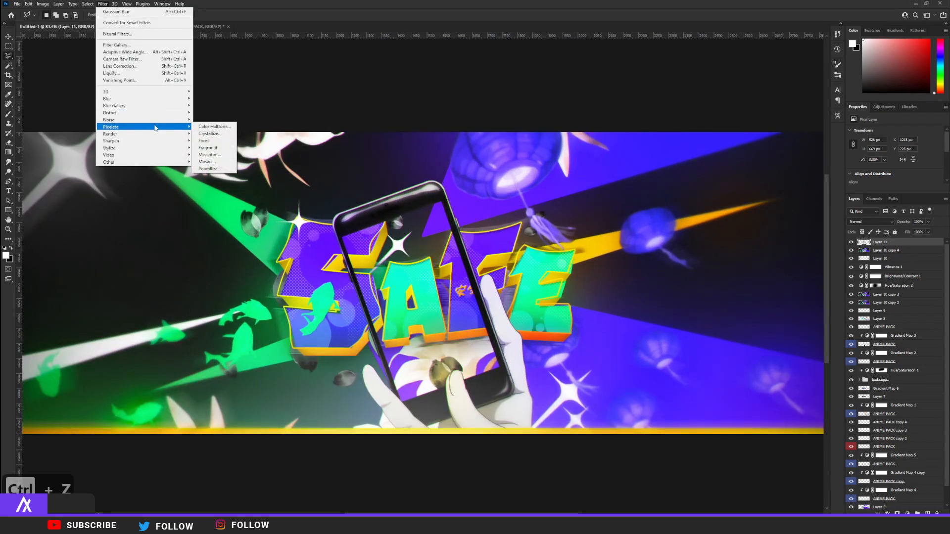
{"action": "left_click", "coordinate": [207, 161]}
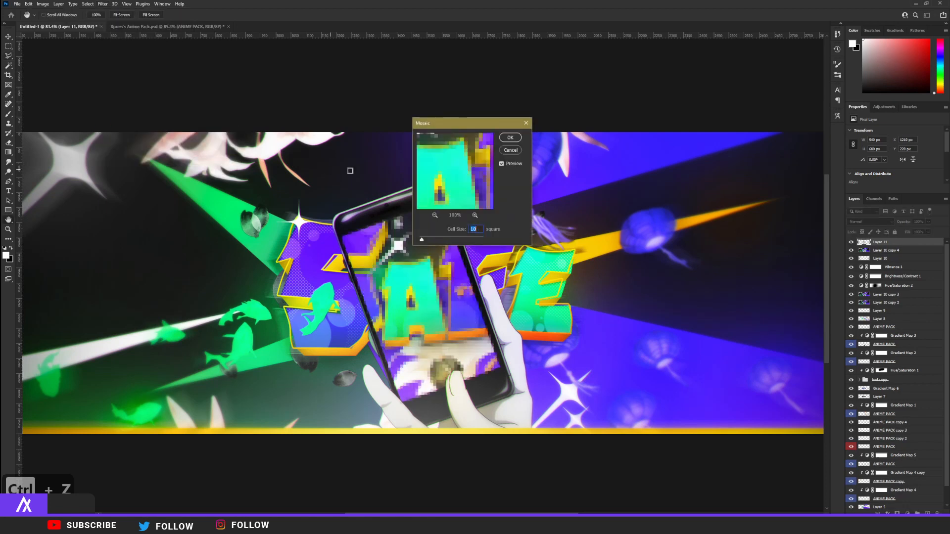
{"action": "left_click", "coordinate": [509, 137]}
{"action": "scroll", "coordinate": [455, 210], "scroll_direction": "down", "scroll_amount": 3}
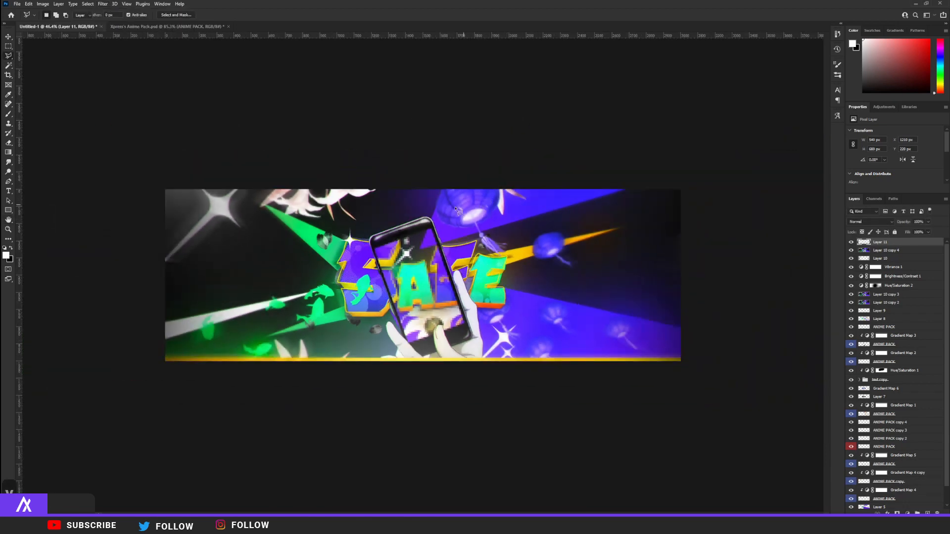
{"action": "scroll", "coordinate": [455, 210], "scroll_direction": "up", "scroll_amount": 3}
{"action": "key", "text": "v"}
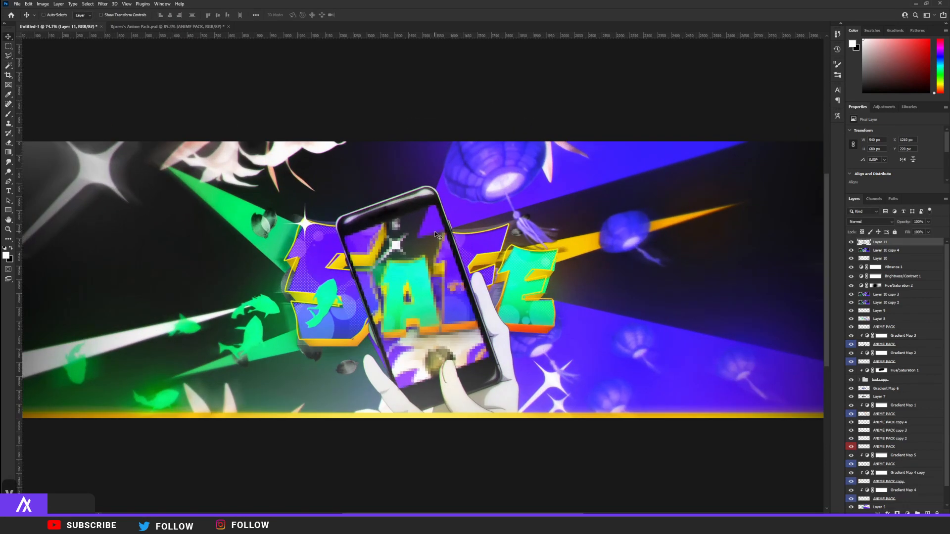
{"action": "key", "text": "ctrl+z"}
- Add a light uniform colour noise to the phone screen layer
{"action": "left_click", "coordinate": [102, 3]}
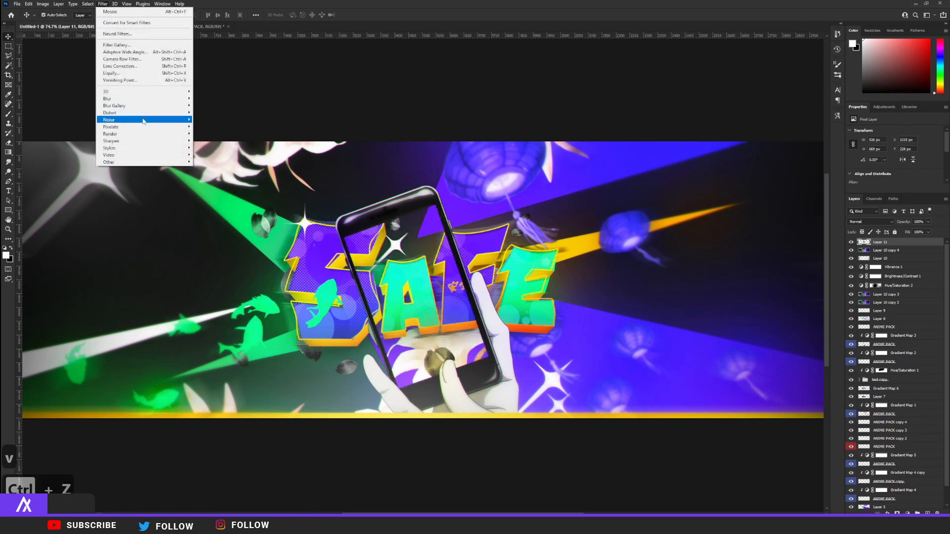
{"action": "mouse_move", "coordinate": [143, 122]}
{"action": "left_click", "coordinate": [212, 120]}
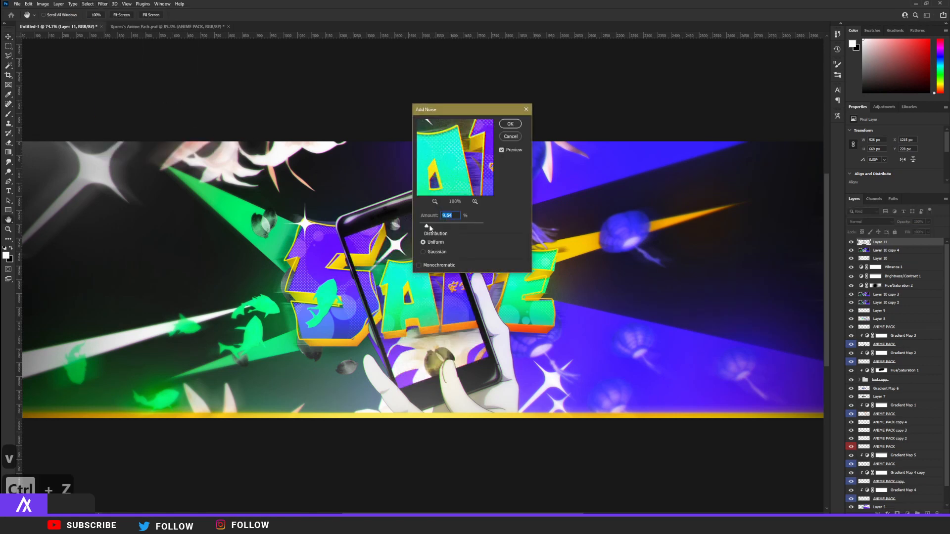
{"action": "left_click_drag", "start_coordinate": [429, 225], "coordinate": [430, 224]}
{"action": "left_click", "coordinate": [510, 123]}
{"action": "scroll", "coordinate": [423, 237], "scroll_direction": "up", "scroll_amount": 2}
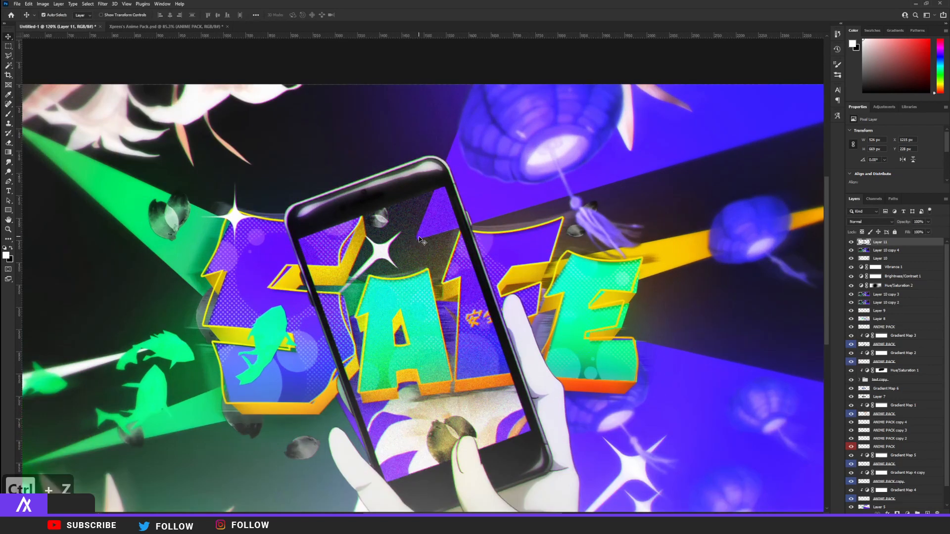
- Raise the phone screen layer's lightness to about +16 and saturation to about +11, and shift its hue slightly
{"action": "key", "text": "ctrl+u"}
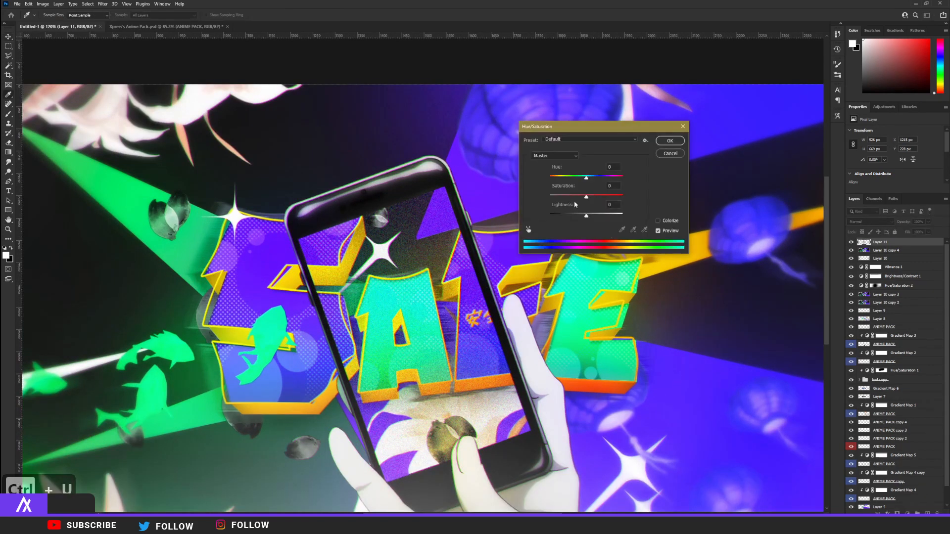
{"action": "mouse_move", "coordinate": [586, 214]}
{"action": "left_mouse_down"}
{"action": "mouse_move", "coordinate": [574, 218]}
{"action": "mouse_move", "coordinate": [606, 216]}
{"action": "mouse_move", "coordinate": [594, 218]}
{"action": "left_mouse_up"}
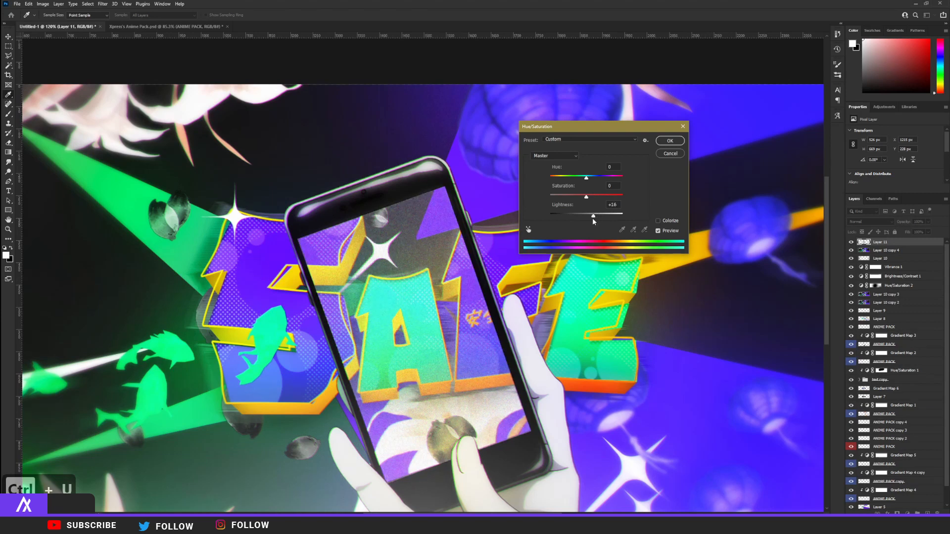
{"action": "left_click", "coordinate": [594, 197]}
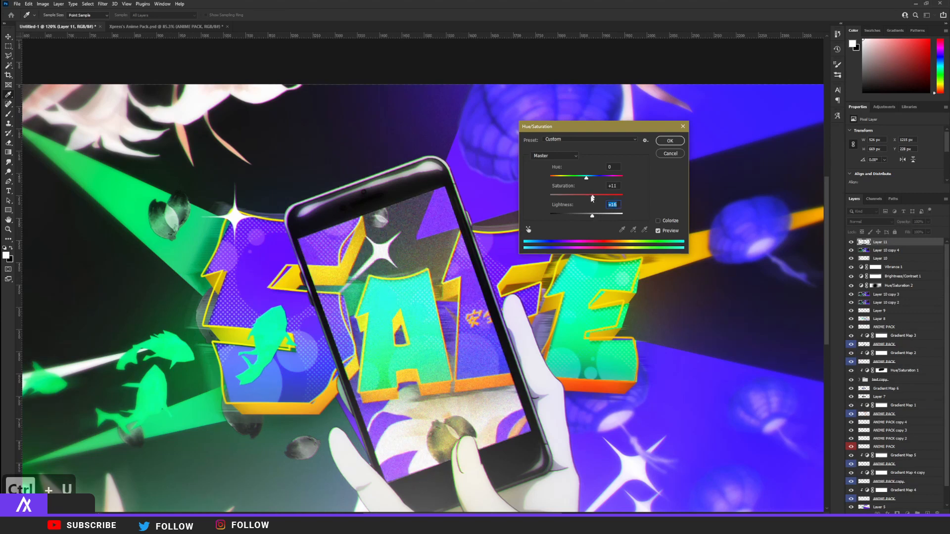
{"action": "left_click_drag", "start_coordinate": [592, 199], "coordinate": [589, 179]}
{"action": "left_click", "coordinate": [670, 141]}
{"action": "key", "text": "v"}
{"action": "key", "text": "ctrl+0"}
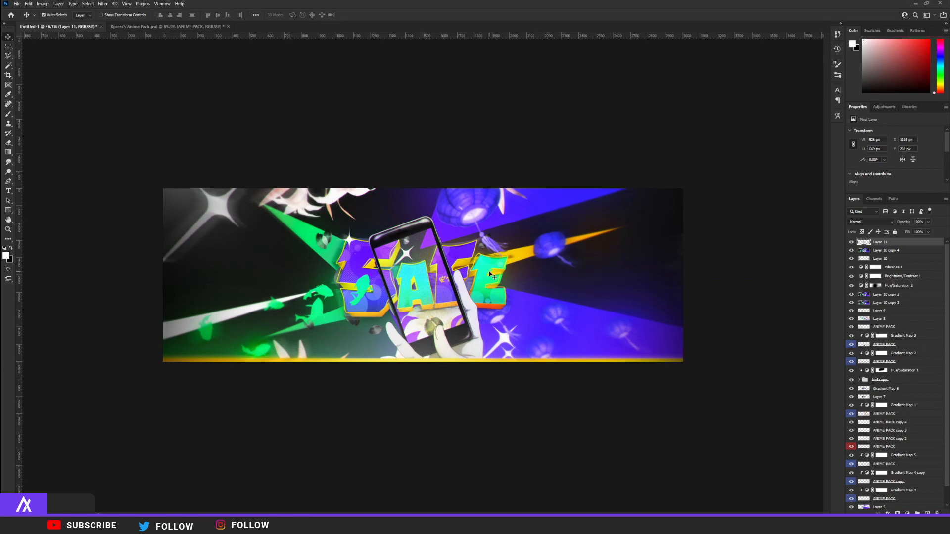
{"action": "scroll", "coordinate": [489, 271], "scroll_direction": "up", "scroll_amount": 3}
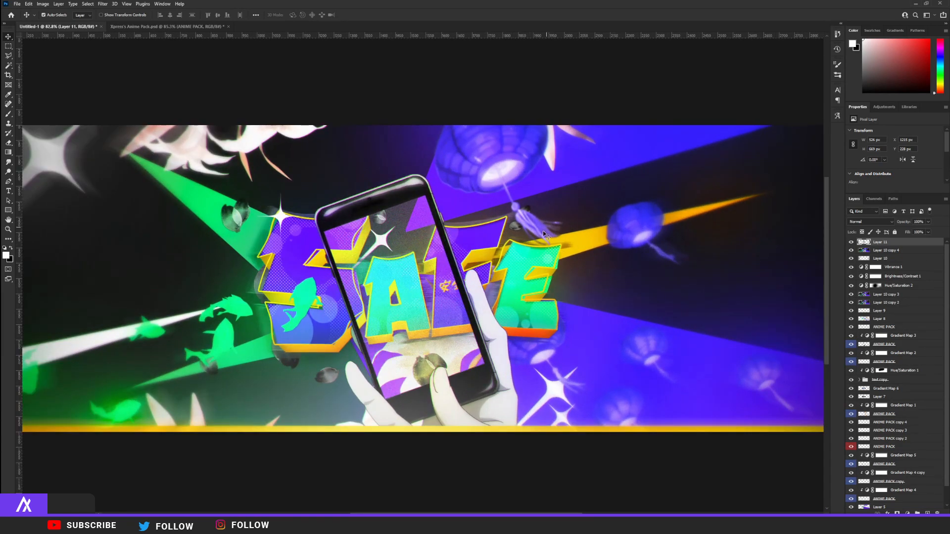
{"action": "scroll", "coordinate": [543, 233], "scroll_direction": "down", "scroll_amount": 2}
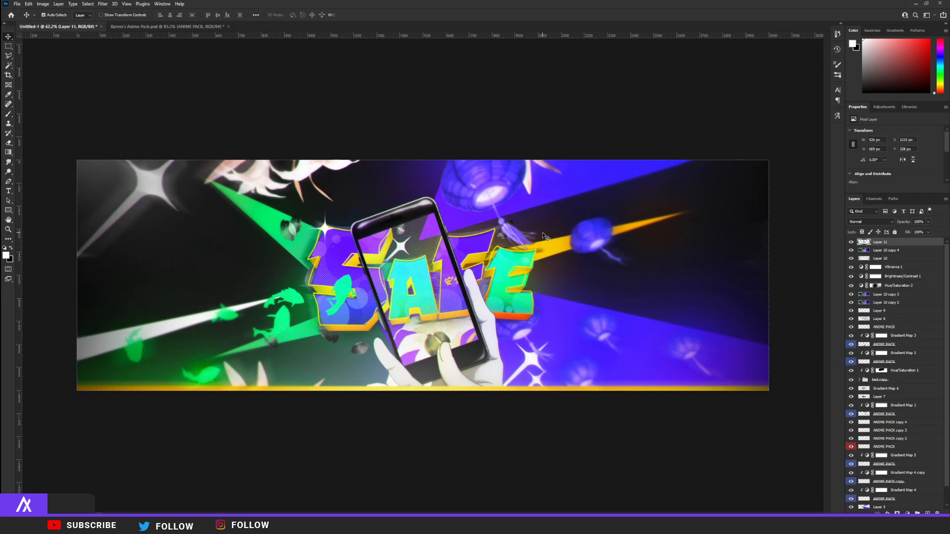